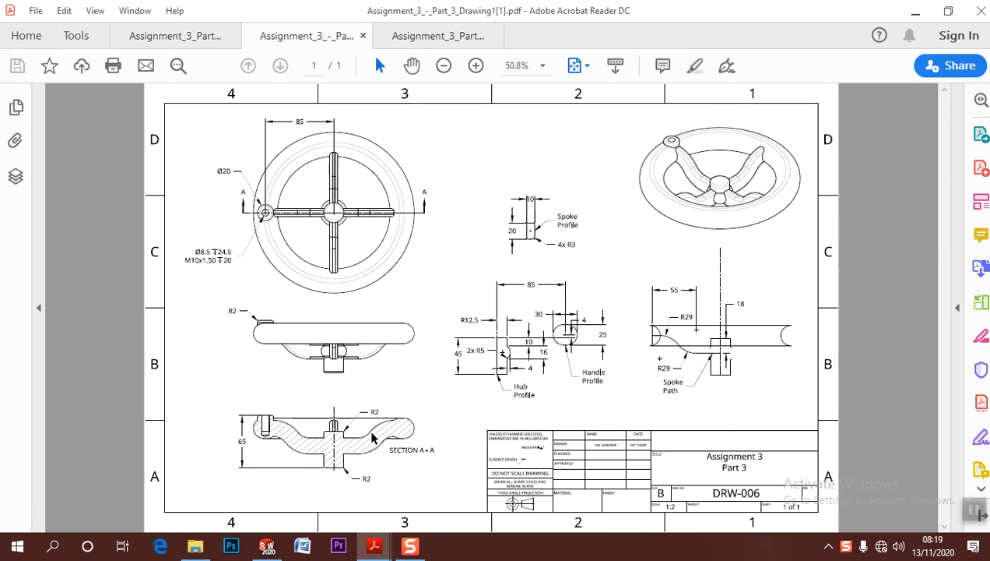
Examine the Part 3 handwheel drawing, reading the hub, handle and spoke profile dimensions and views
scroll(556, 246, "up", 1, "ctrl")
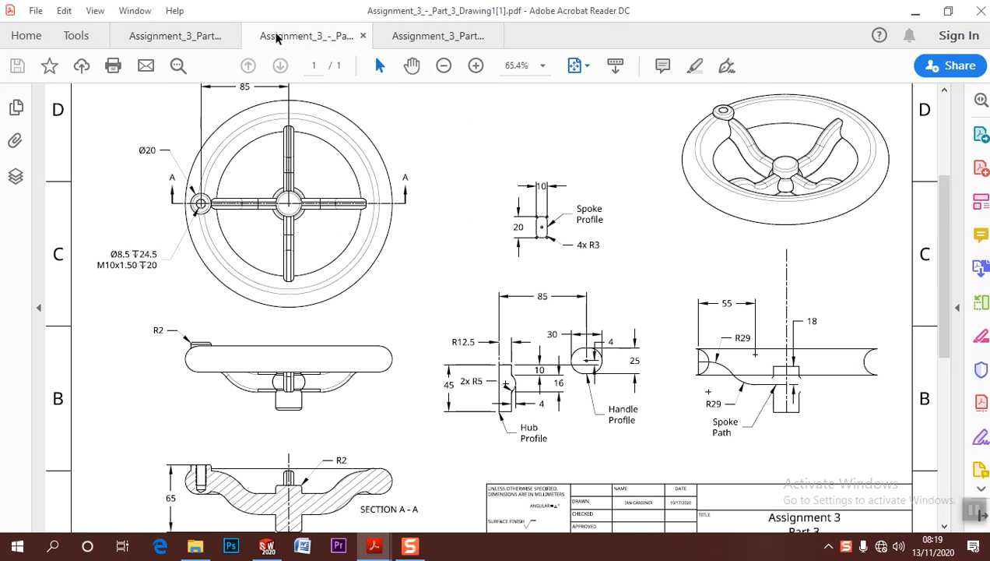
left_click(165, 34)
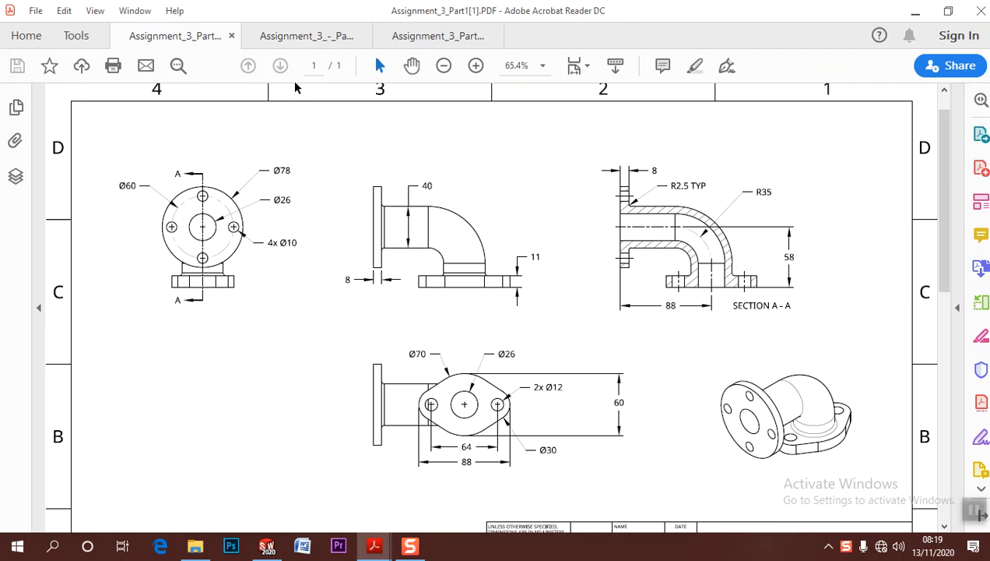
left_click(310, 37)
scroll(518, 302, "down", 2, "ctrl")
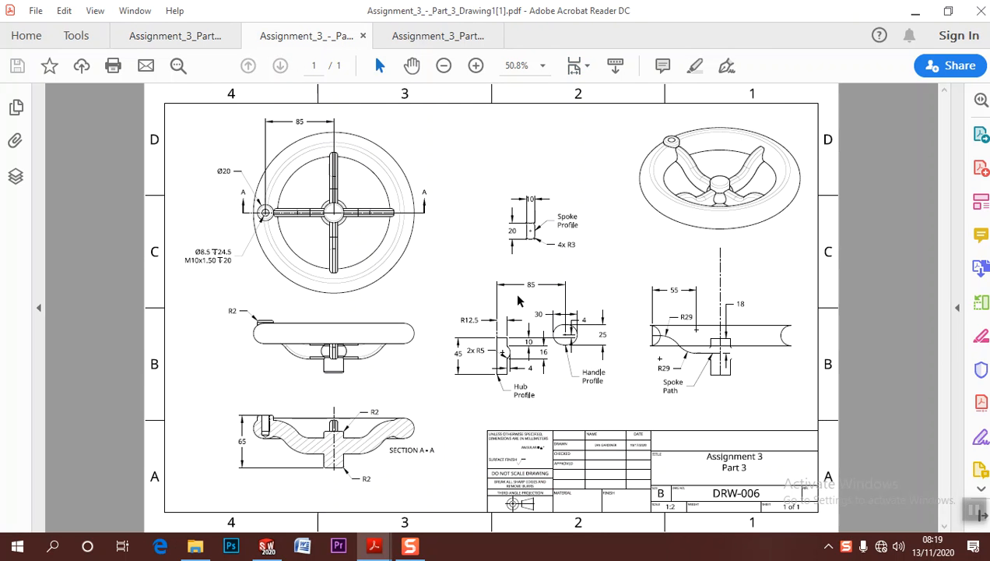
scroll(518, 302, "up", 2, "ctrl")
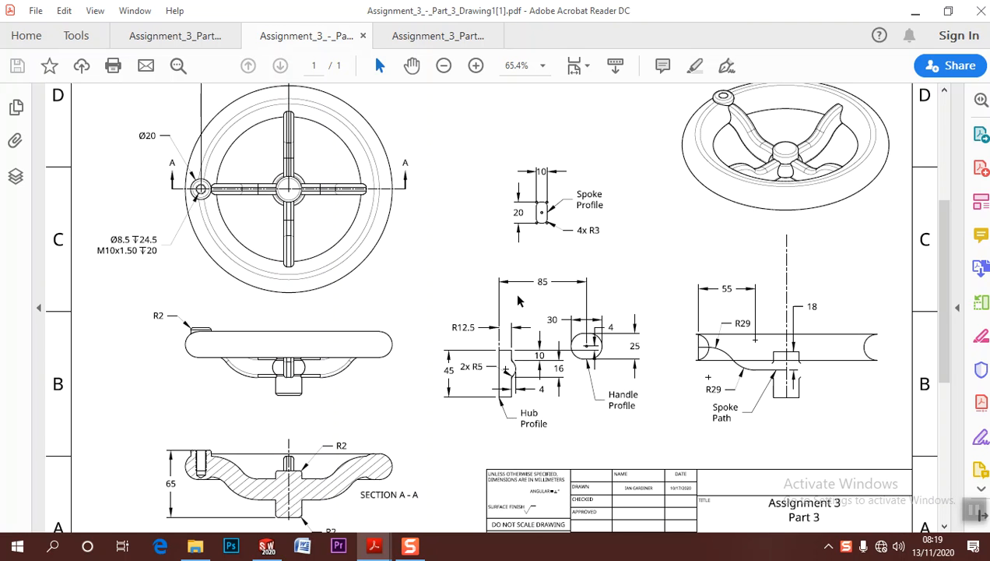
scroll(520, 301, "down", 1, "ctrl")
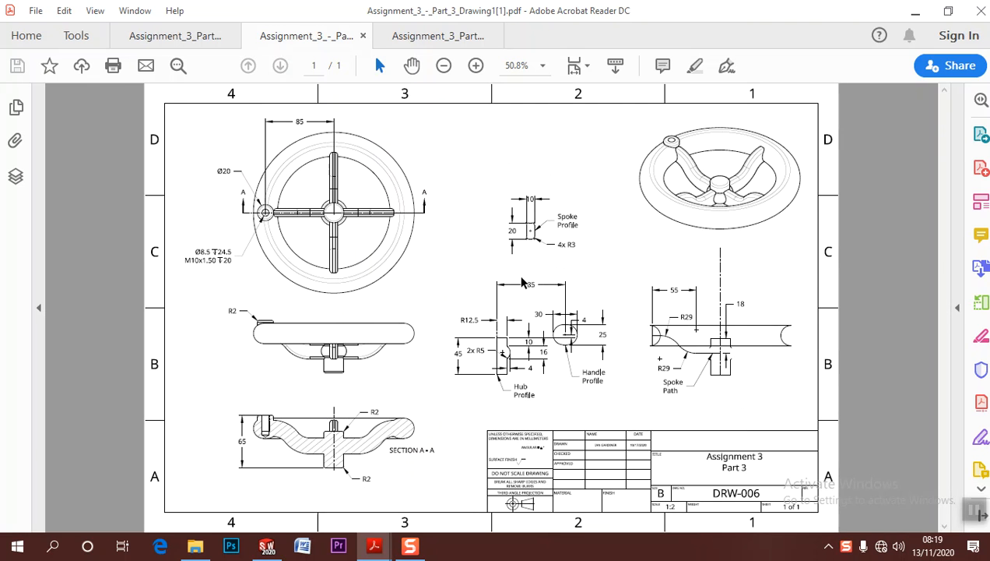
scroll(517, 282, "up", 2, "ctrl")
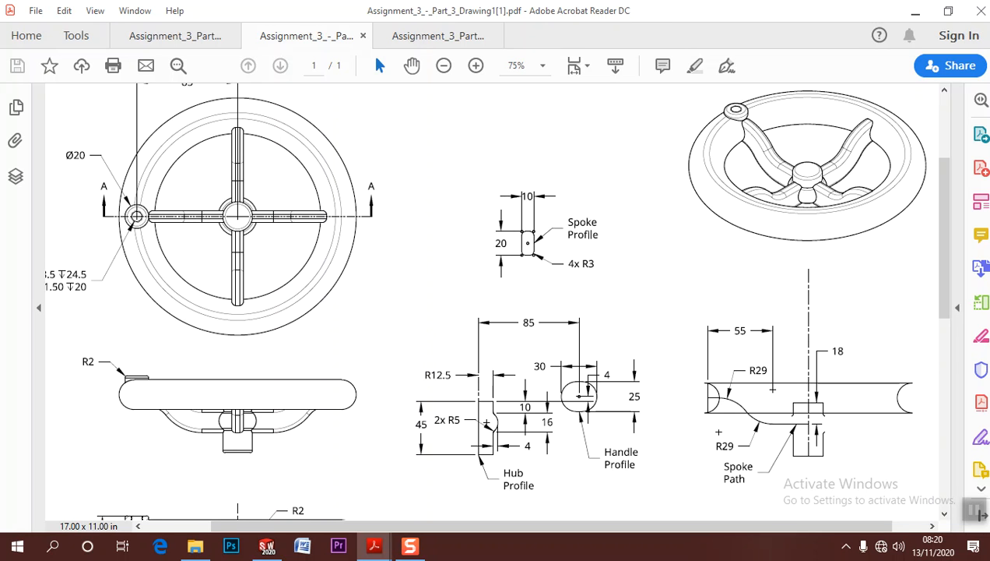
middle_click_drag(584, 261, 670, 319)
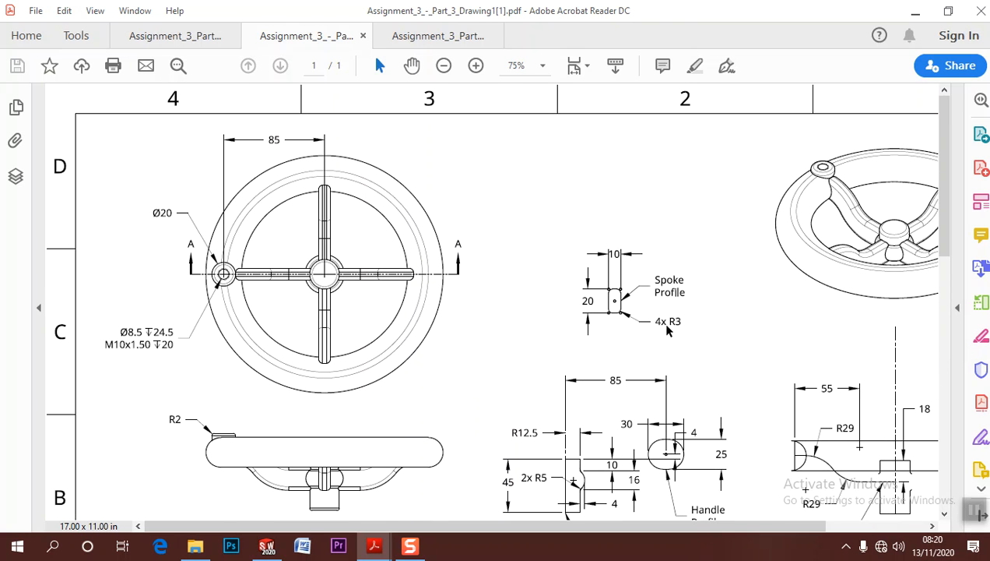
scroll(666, 330, "down", 2)
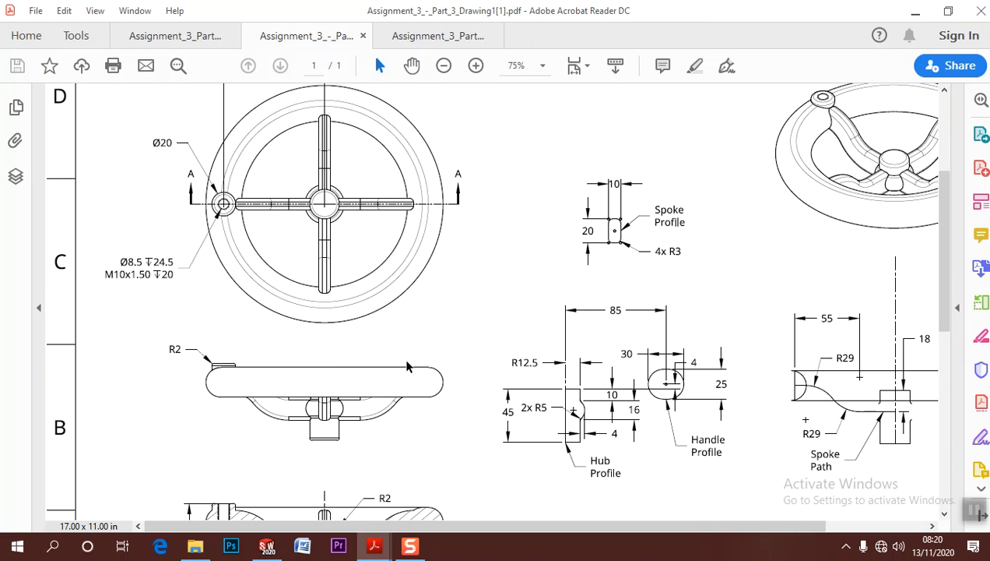
scroll(406, 366, "down", 2, "ctrl")
scroll(599, 358, "up", 4, "ctrl")
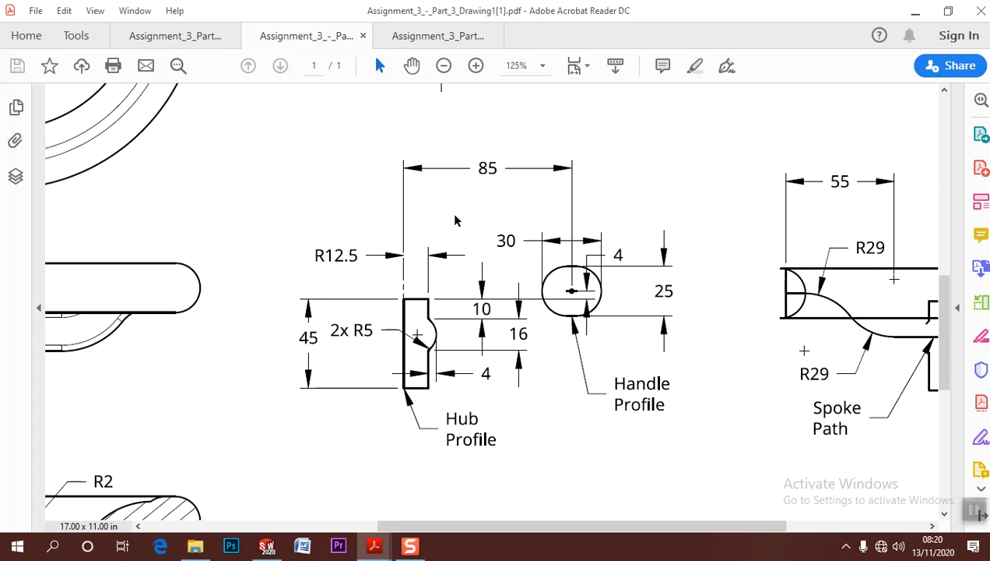
scroll(587, 364, "up", 1, "ctrl")
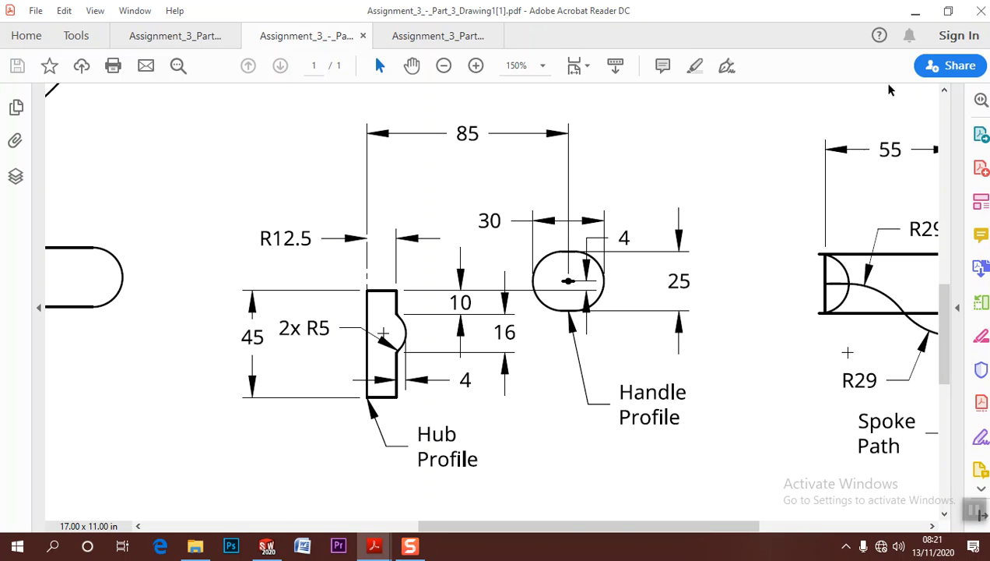
Switch from the PDF drawing to SOLIDWORKS and create a new part document
left_click(912, 12)
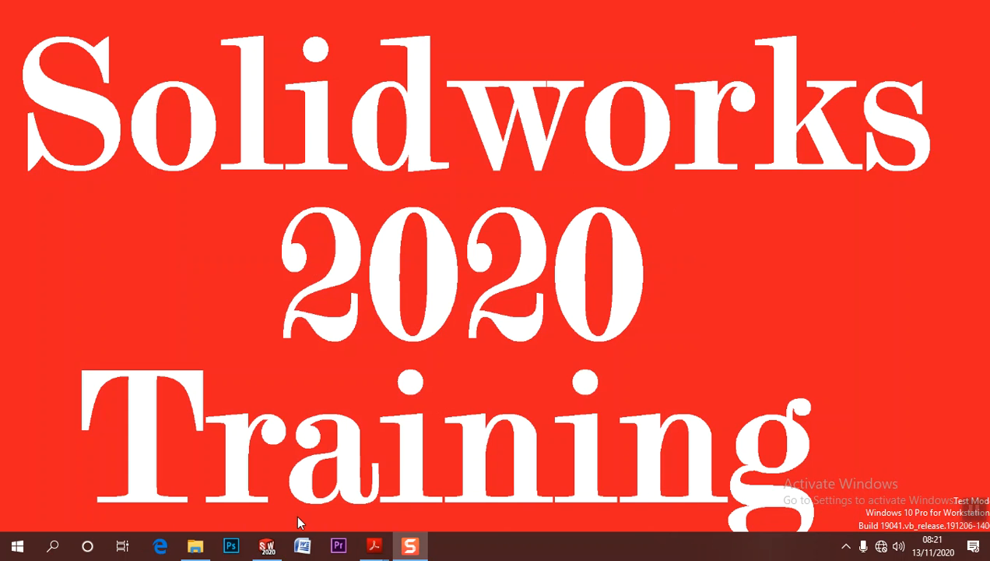
left_click(267, 545)
left_click(140, 12)
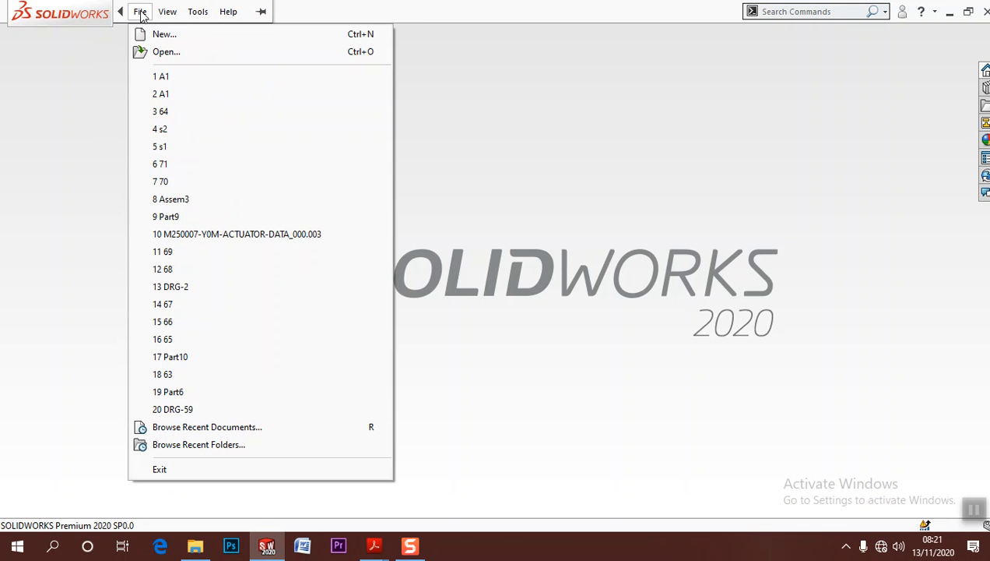
left_click(151, 35)
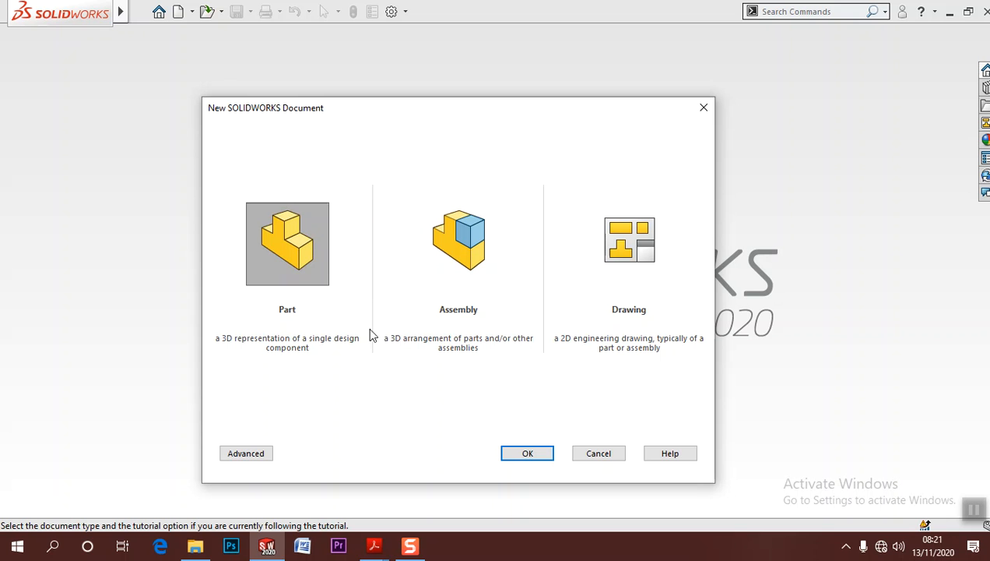
left_click(522, 453)
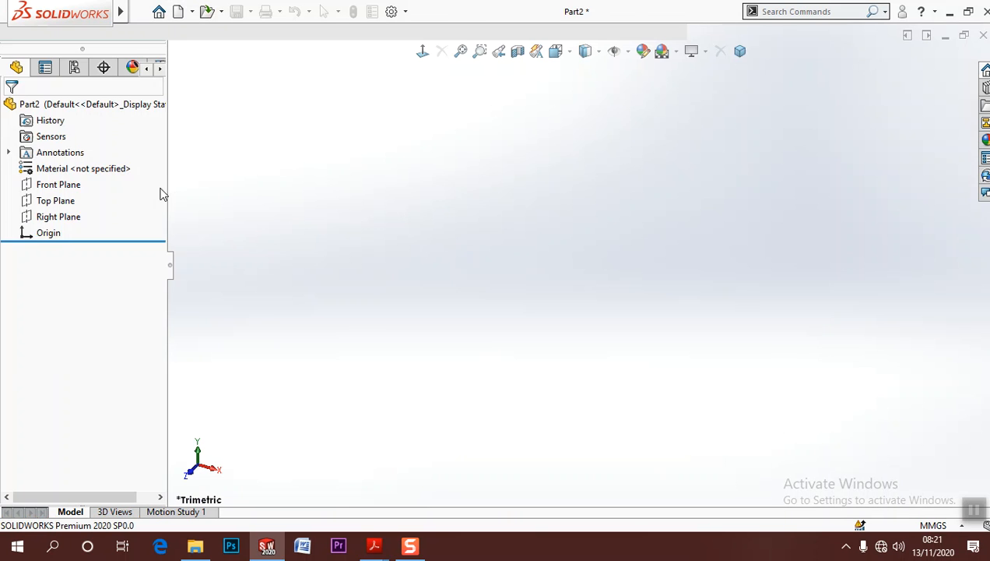
Start a Revolved Boss/Base and open its profile sketch on the Front Plane
left_click(31, 92)
left_click(70, 50)
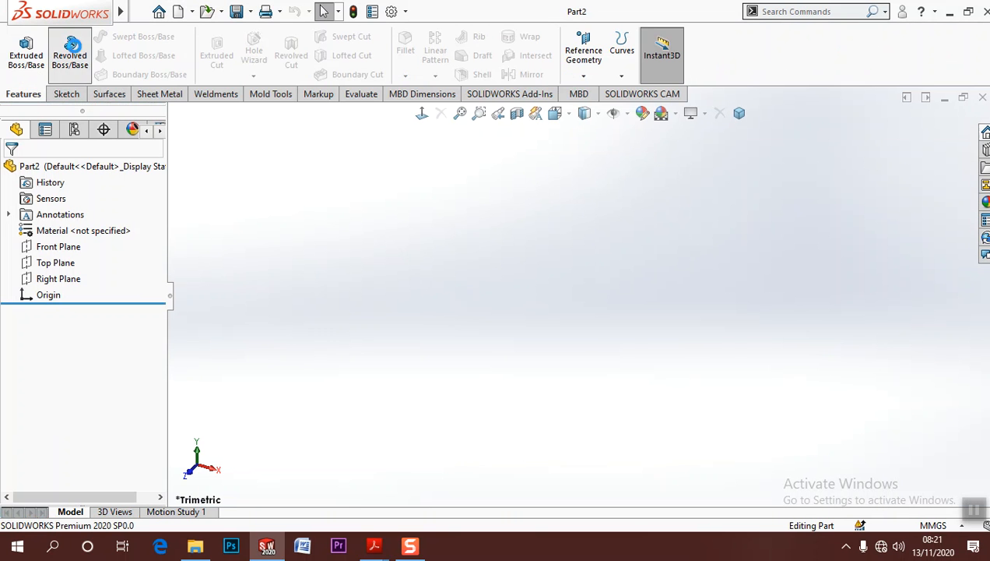
left_click(436, 176)
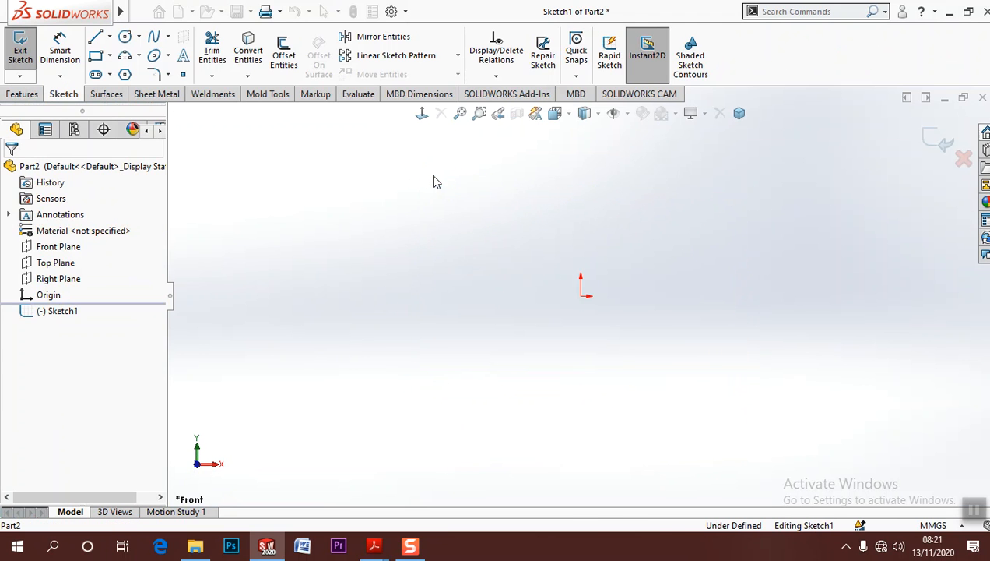
Sketch a closed upright rectangle from the origin with lines, about 43 mm high and 11 mm wide
left_click(96, 38)
left_click_drag(580, 295, 580, 218)
left_click(599, 219)
left_click(599, 296)
left_click(581, 296)
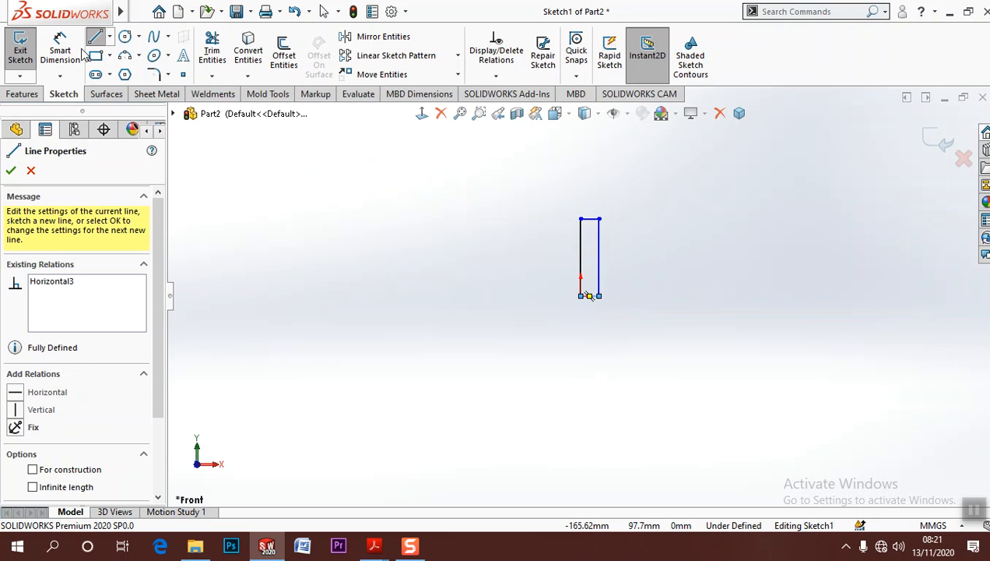
Dimension the height of the rectangle's vertical line through the origin as 45 mm
left_click(68, 51)
left_click(578, 248)
left_click(534, 268)
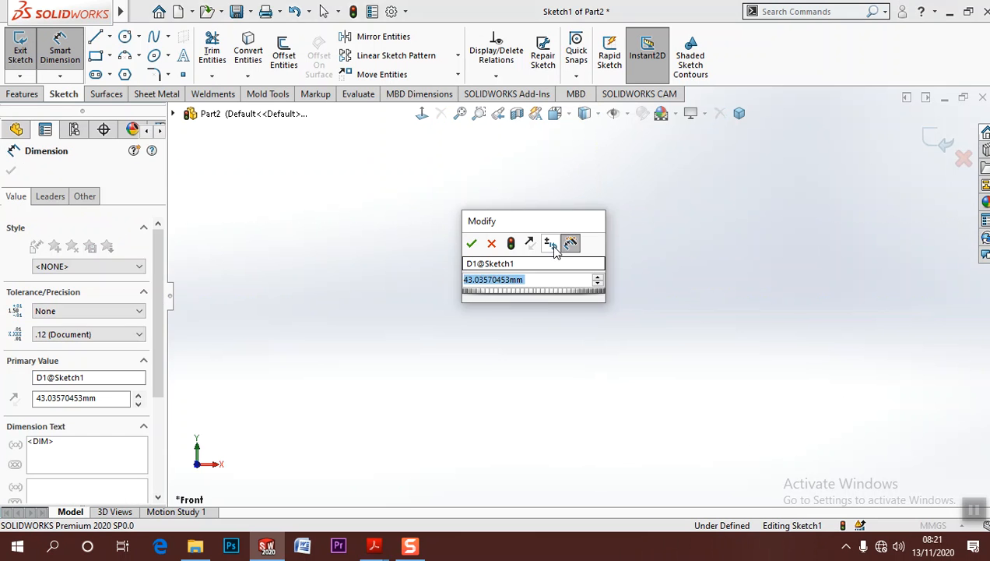
type("45")
key("Return")
left_click(678, 223)
Dimension the width of the rectangle's upper edge as 12.5 mm
scroll(597, 220, "down", 4)
left_click(598, 312)
left_click(643, 300)
left_click(637, 265)
type("12.5")
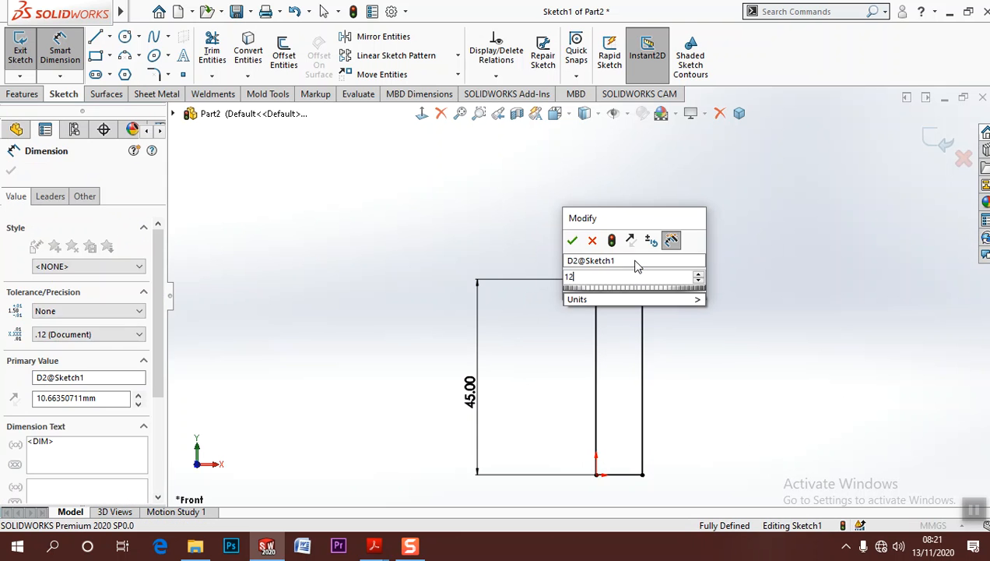
key("Return")
key("Escape")
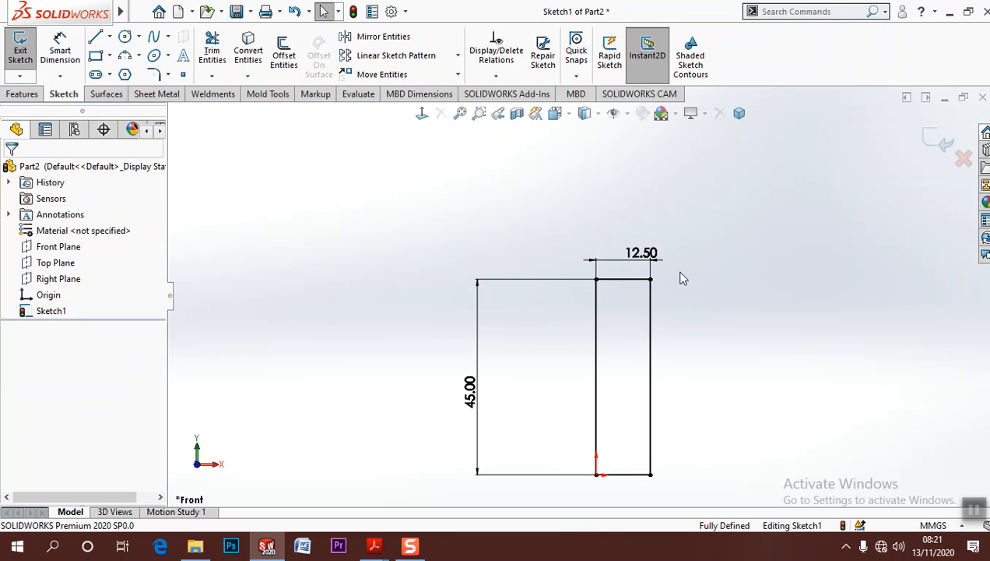
Draw a vertical centerline about 76 mm long upward from the origin
left_click(109, 37)
left_click(124, 72)
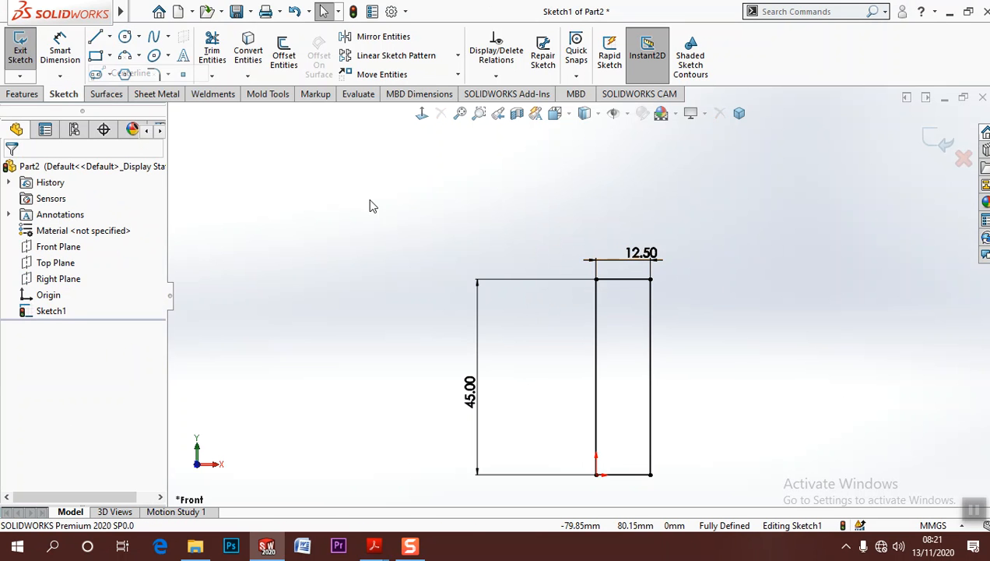
left_click(596, 473)
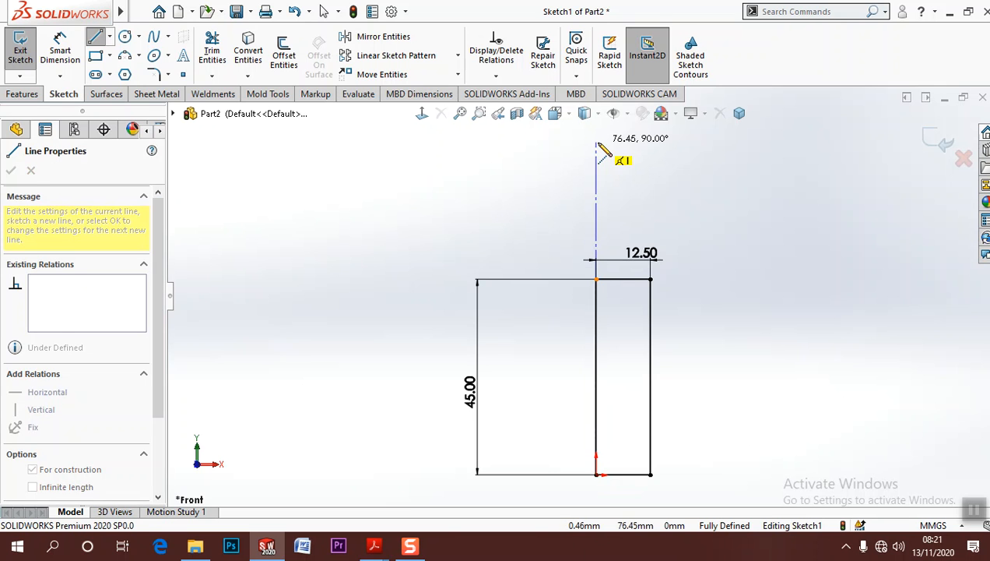
left_click(597, 143)
key("Escape")
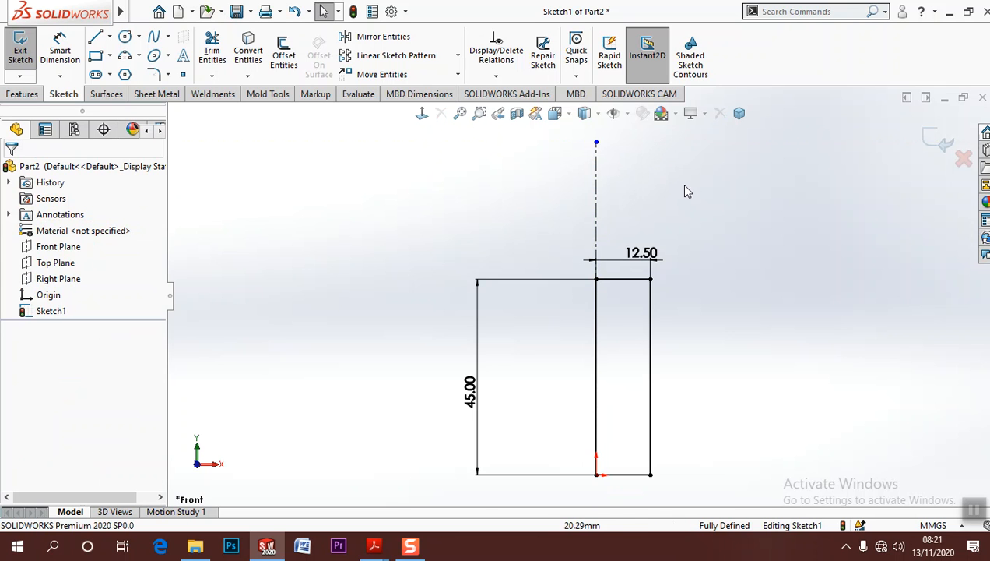
Draw a circle centred at about X 8.4, Y 35.6 mm across the rectangle's outer edge and trim away the part inside the rectangle
scroll(666, 292, "down", 5)
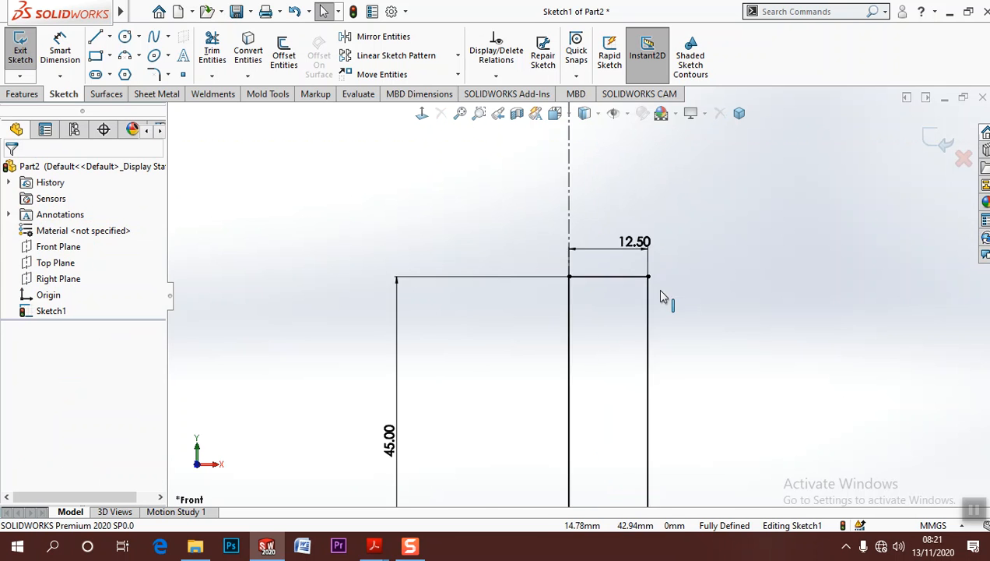
left_click(125, 37)
left_click(577, 372)
left_click(654, 373)
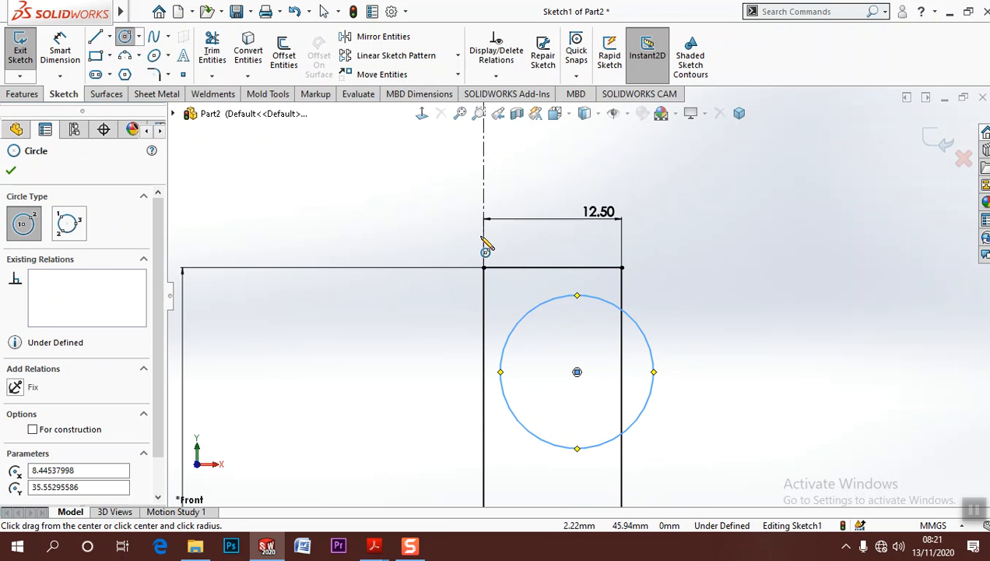
left_click(213, 51)
left_click(556, 298)
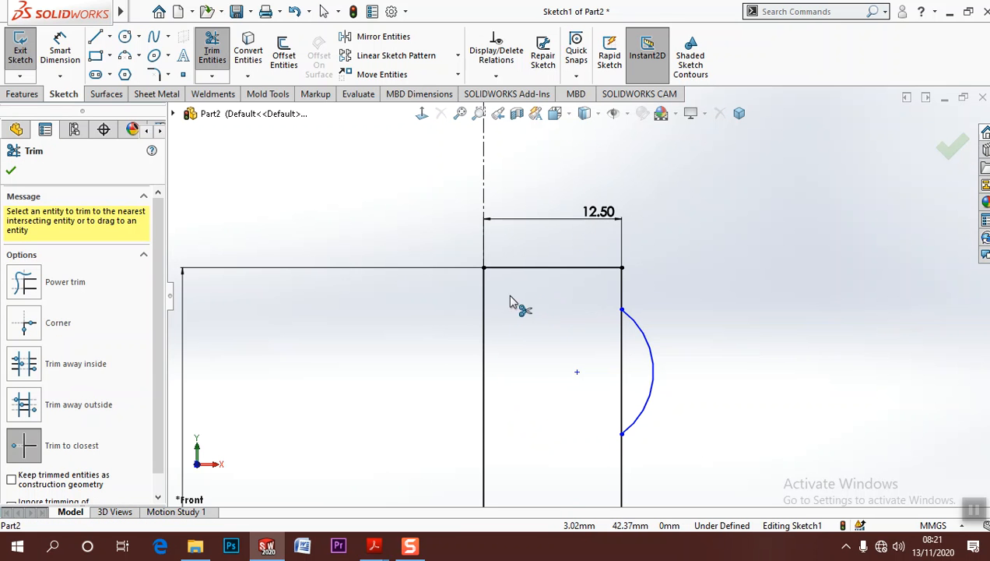
Dimension the vertical distance from the rectangle's upper outer corner to the arc's upper endpoint as 10 mm
left_click(51, 51)
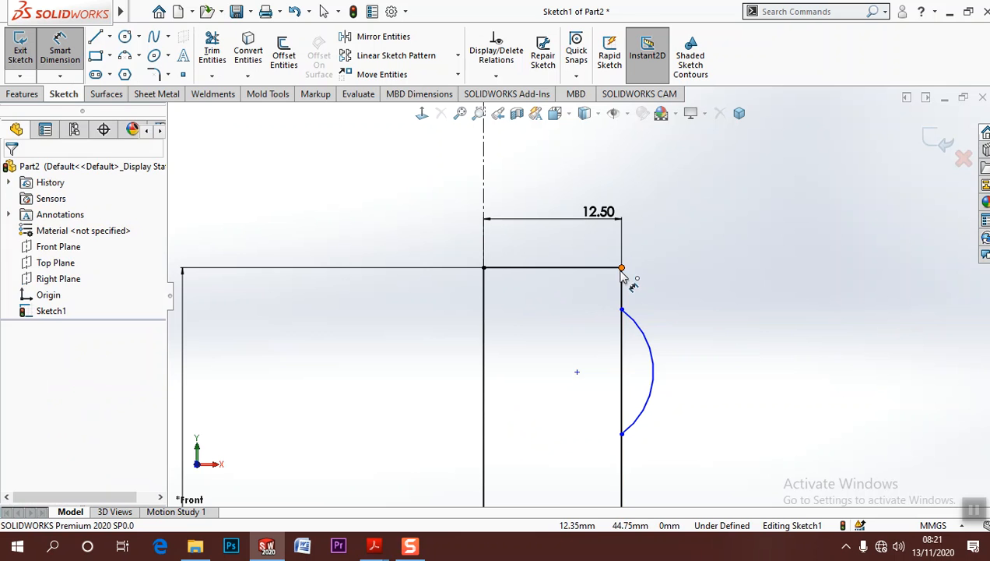
left_click(621, 310)
left_click(622, 268)
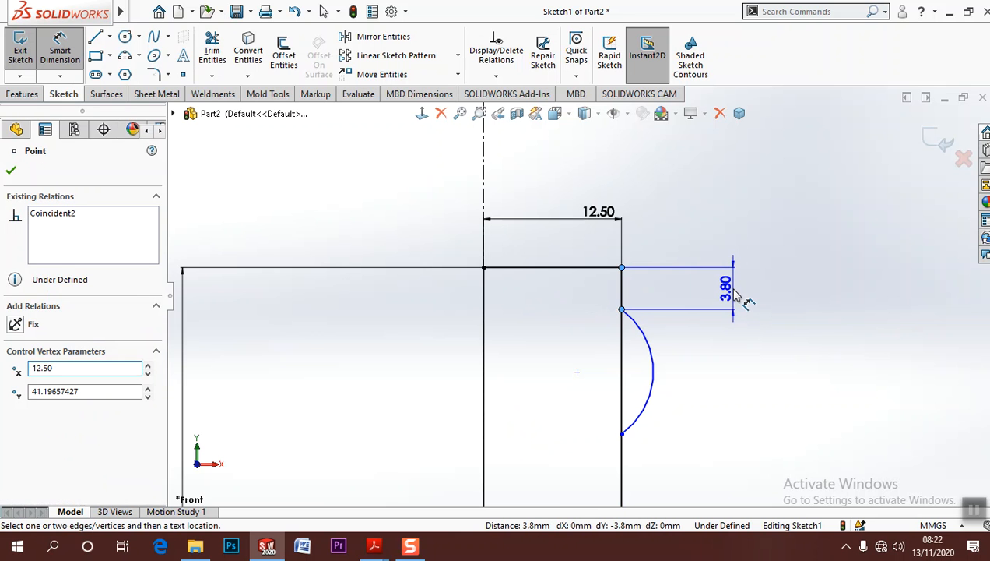
left_click(749, 311)
type("10")
key("Return")
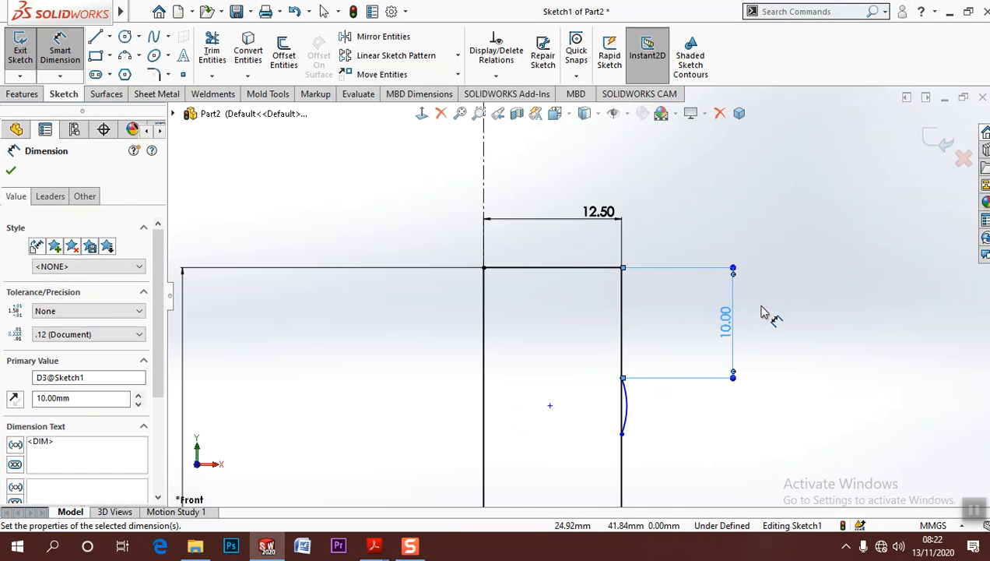
left_click(784, 356)
Dimension the vertical distance between the arc's two endpoints as 16 mm
left_click(622, 433)
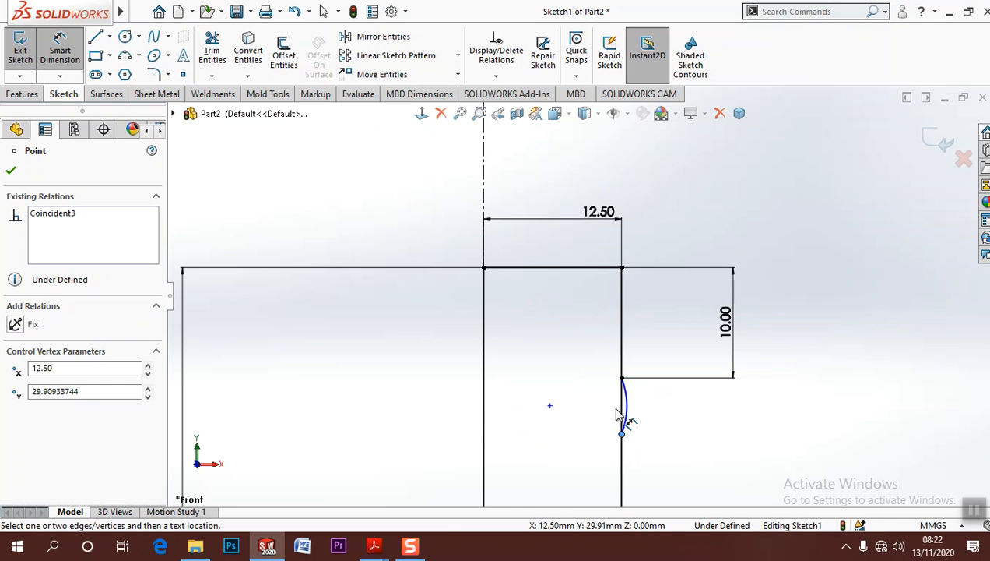
left_click(621, 378)
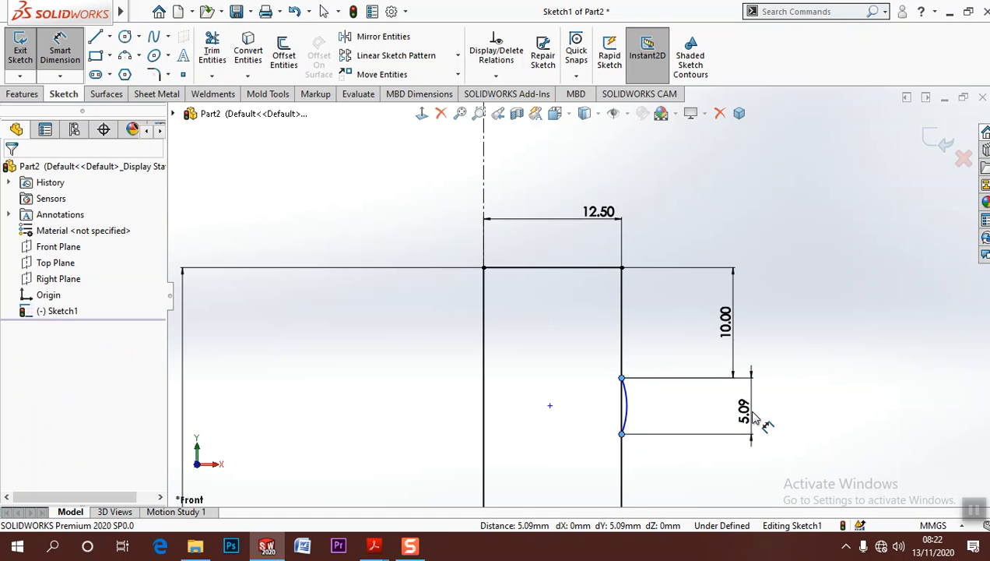
left_click(752, 417)
key("Return")
left_click(782, 378)
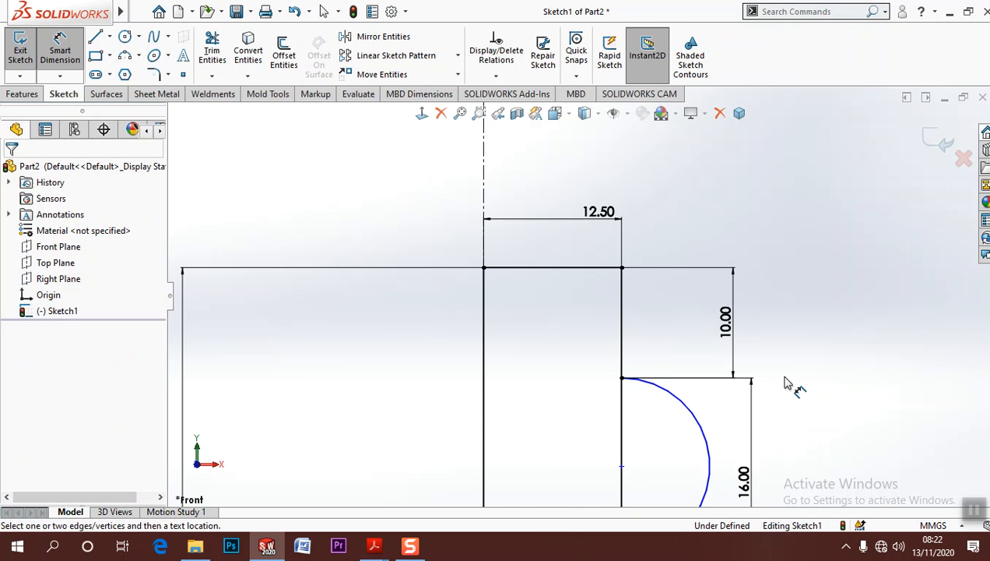
scroll(778, 377, "up", 3)
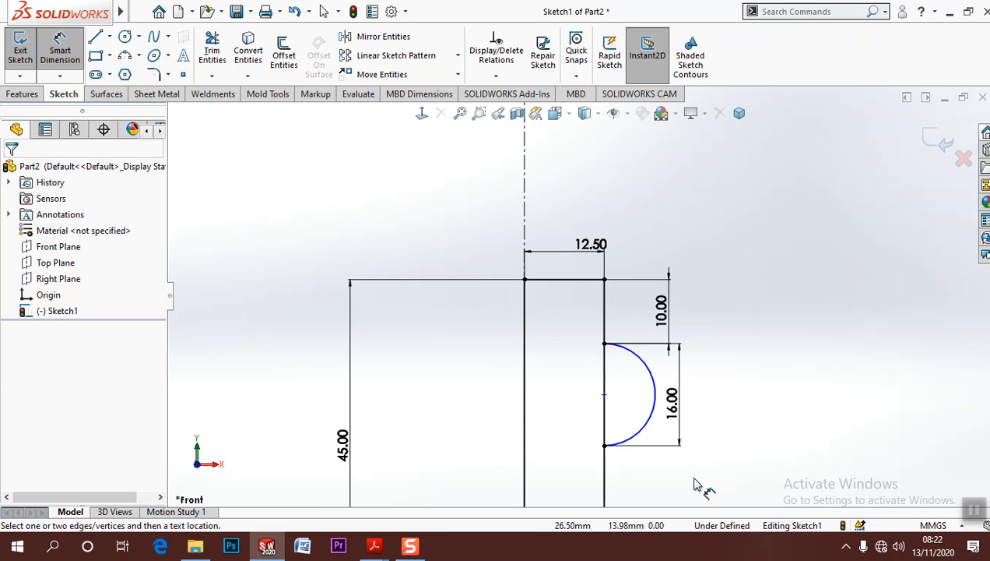
scroll(685, 400, "up", 4)
left_click(594, 400)
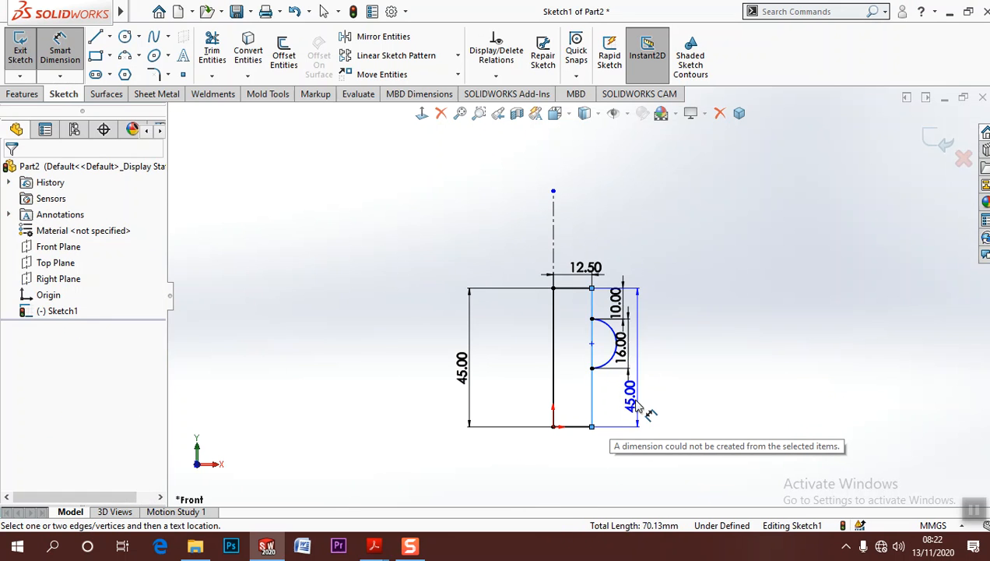
scroll(632, 372, "down", 4)
scroll(631, 370, "down", 2)
left_click(586, 371)
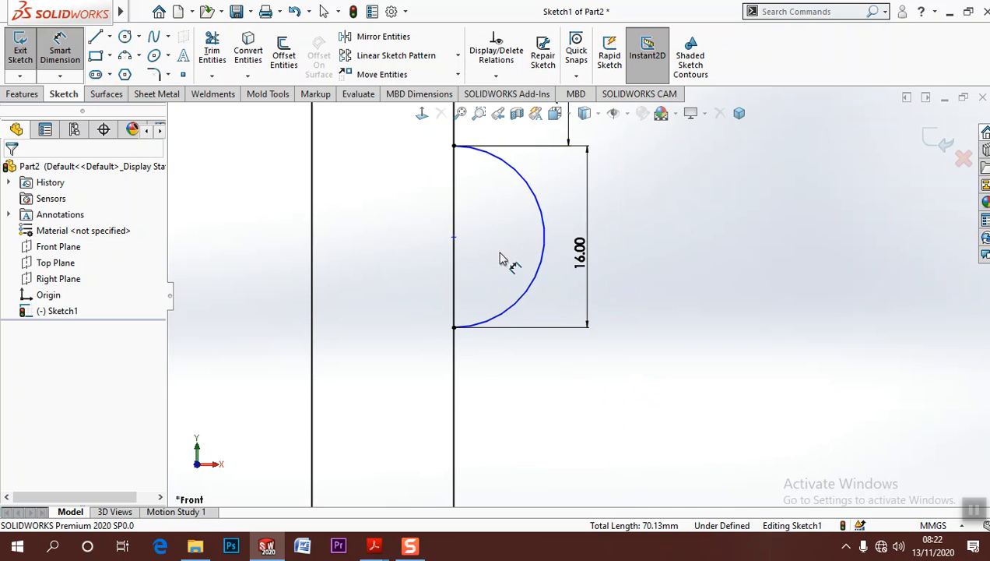
Dimension the horizontal distance from the rectangle's outer edge to the arc's outermost point as 4 mm
left_click(453, 259)
left_click(542, 235)
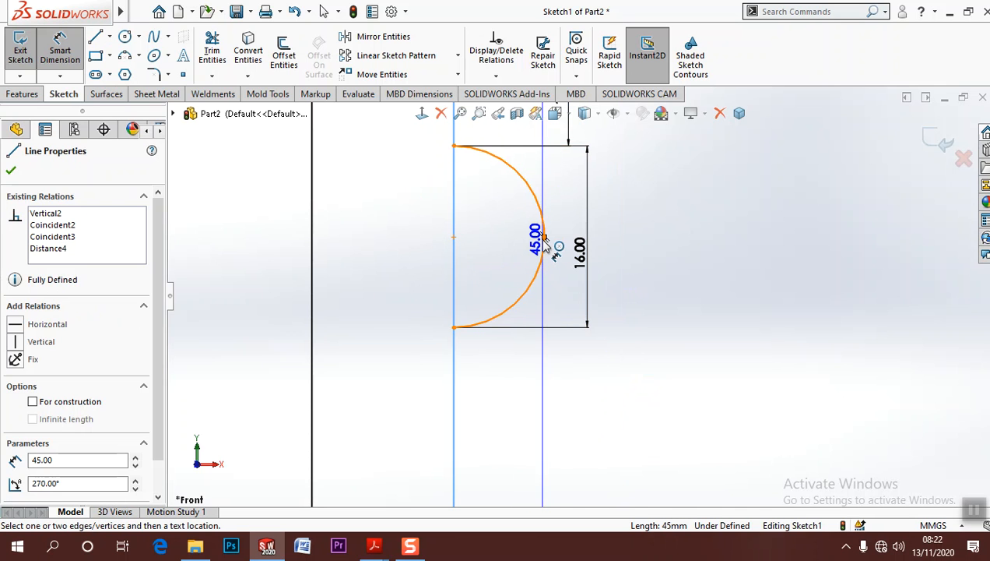
left_click(544, 238)
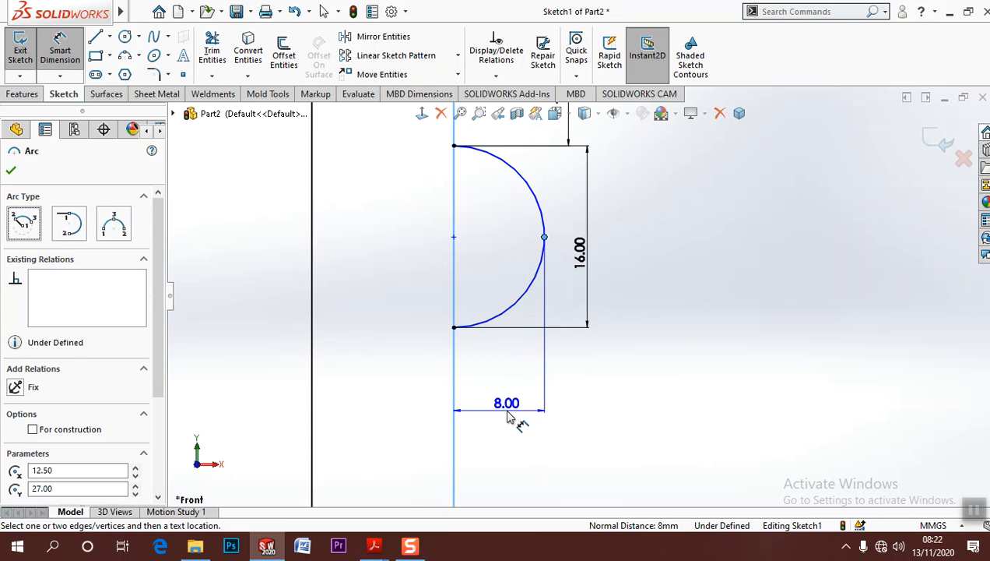
left_click(510, 392)
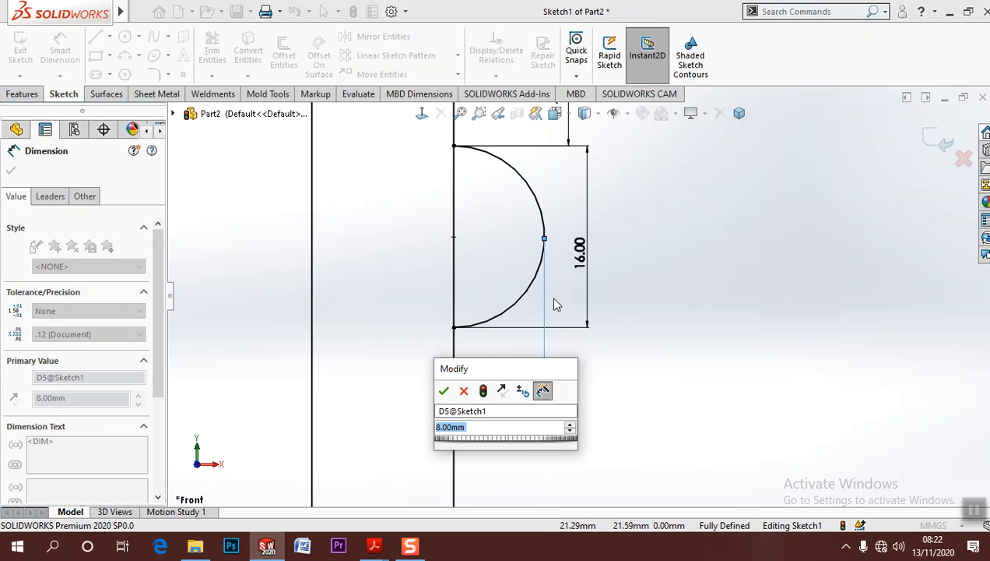
type("4")
key("Return")
left_click(708, 318)
scroll(691, 321, "up", 5)
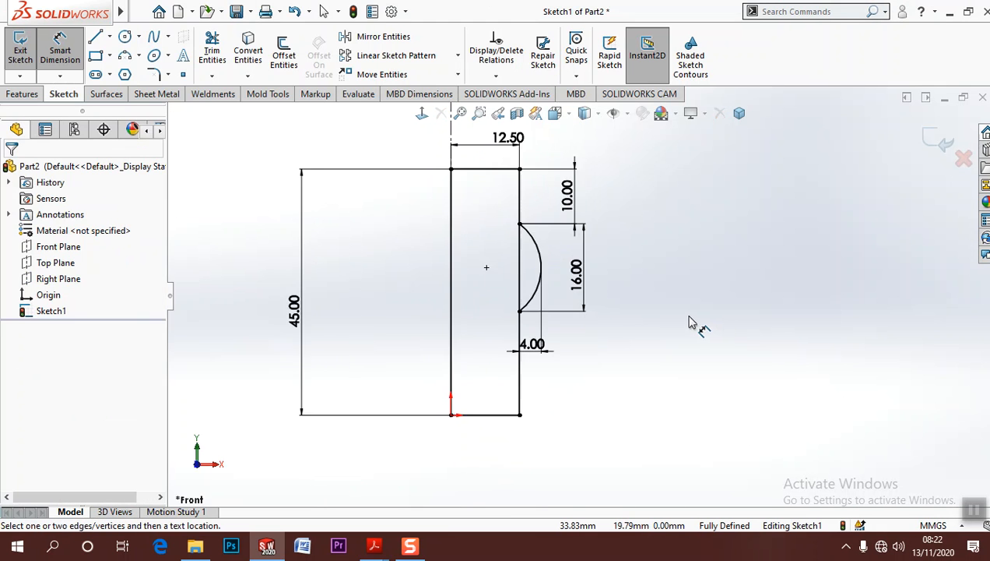
key("Escape")
Trim away the segment of the rectangle's outer edge between the arc's two endpoints
scroll(467, 242, "down", 3)
left_click(211, 49)
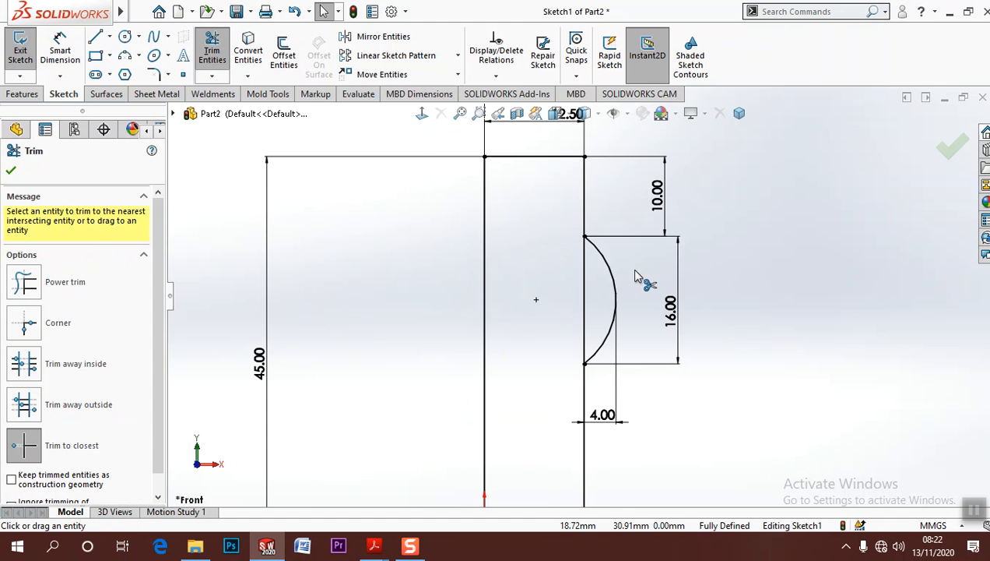
scroll(704, 312, "up", 3)
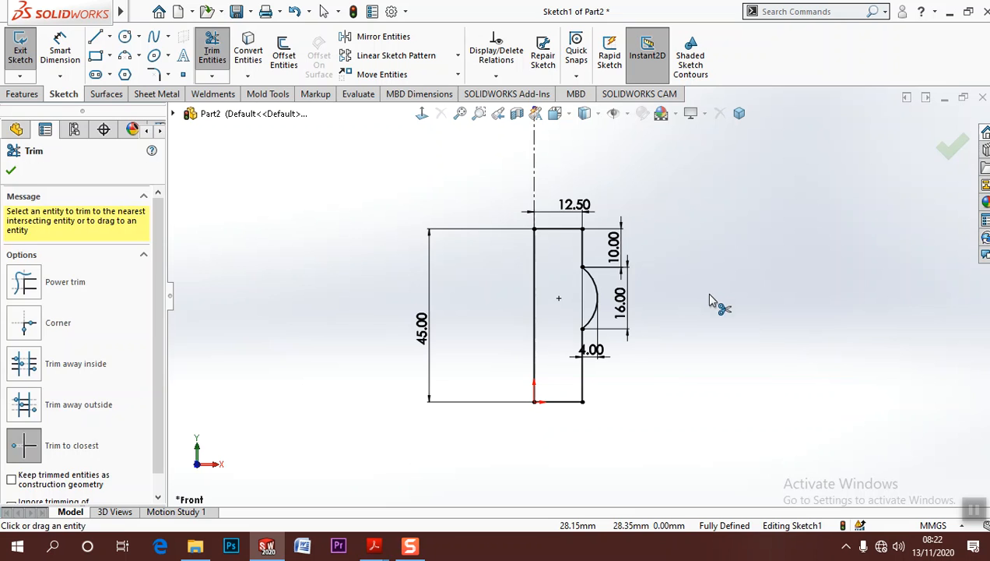
key("Escape")
scroll(593, 331, "down", 3)
Rearrange the 4 mm, 16 mm and 45 mm dimensions neatly around the hub profile and restore the front view
left_click_drag(549, 345, 587, 350)
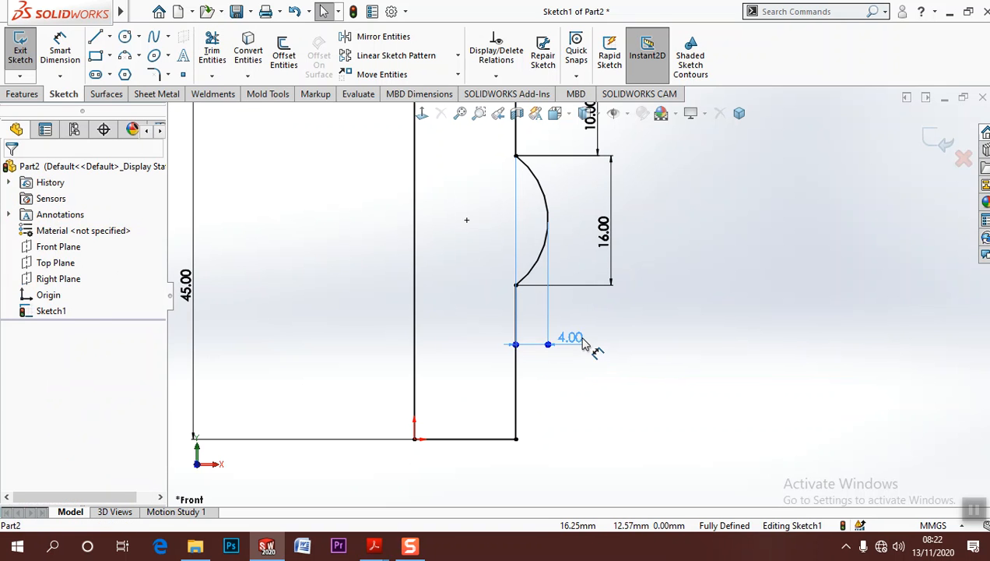
left_click(629, 226)
left_click_drag(629, 226, 596, 227)
left_click(659, 239)
scroll(659, 239, "up", 5)
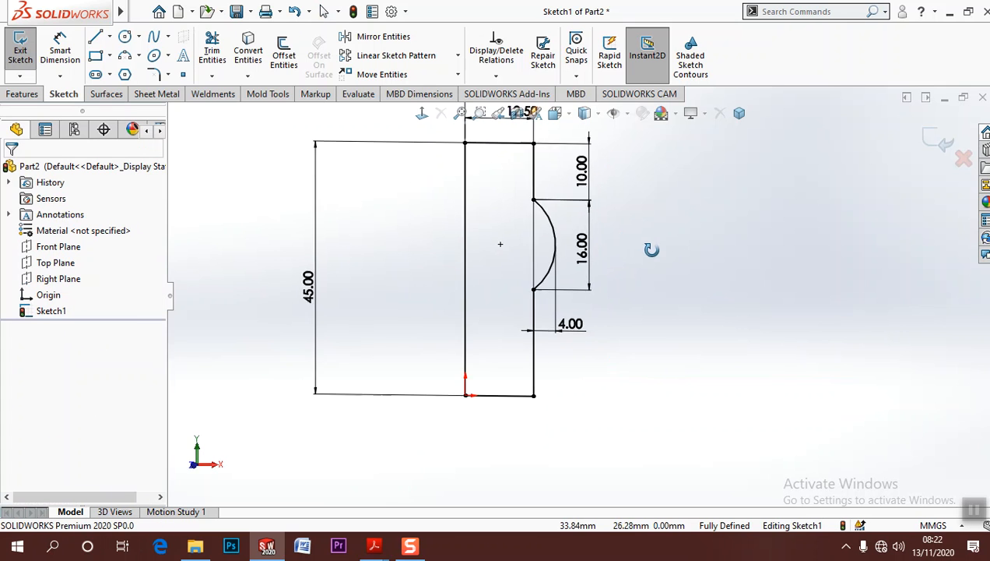
scroll(668, 263, "down", 2)
left_click_drag(238, 393, 333, 365)
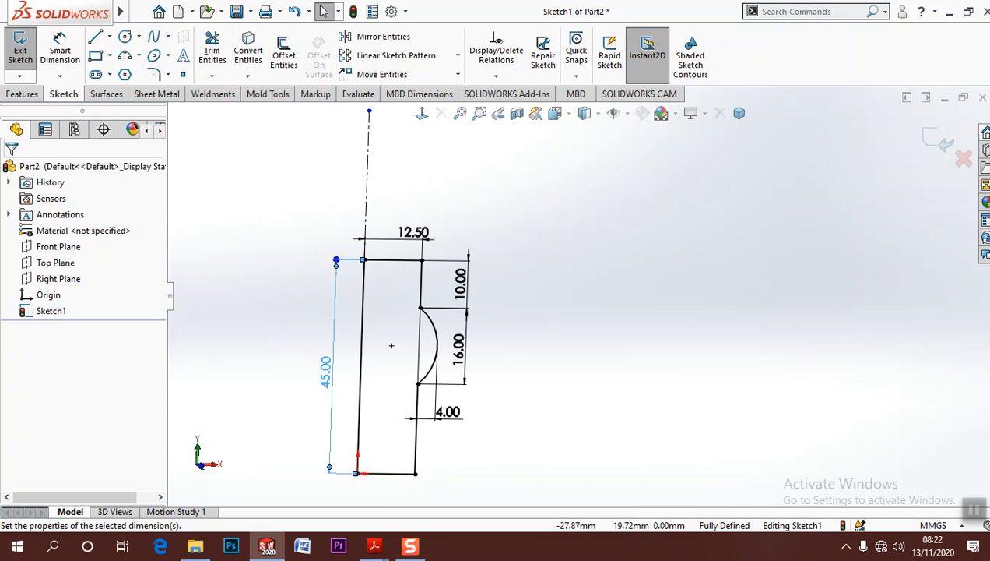
left_click(421, 114)
scroll(594, 369, "up", 5)
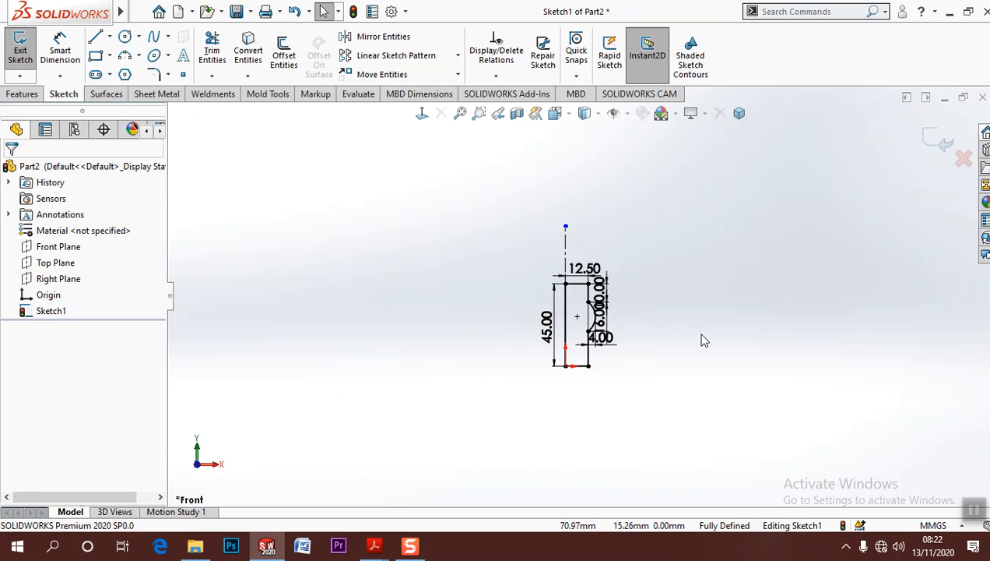
scroll(703, 338, "down", 3)
Check the handle profile's dimensions and position in the Assignment 3 Part 3 PDF drawing in Adobe Acrobat Reader
mouse_move(374, 546)
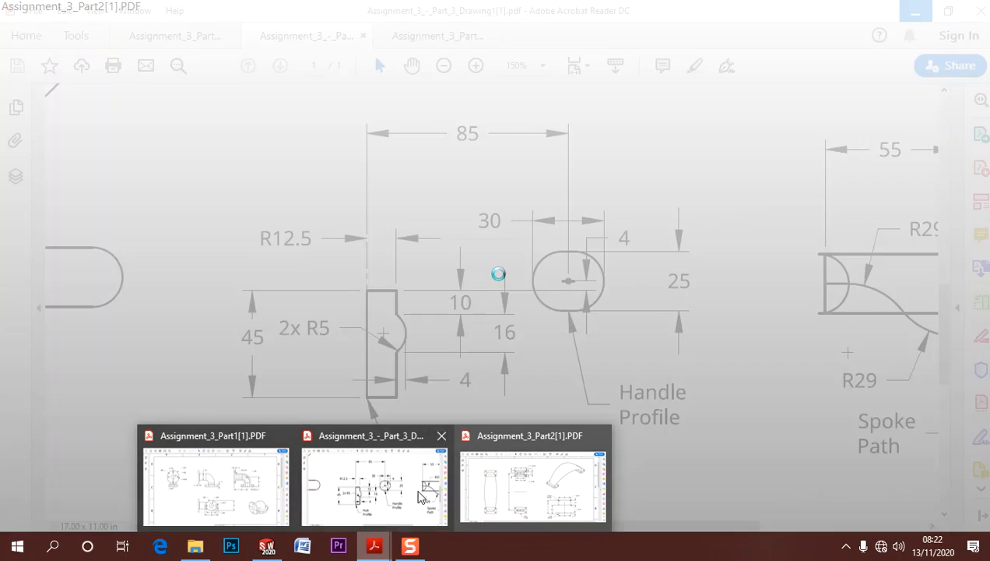
left_click(427, 489)
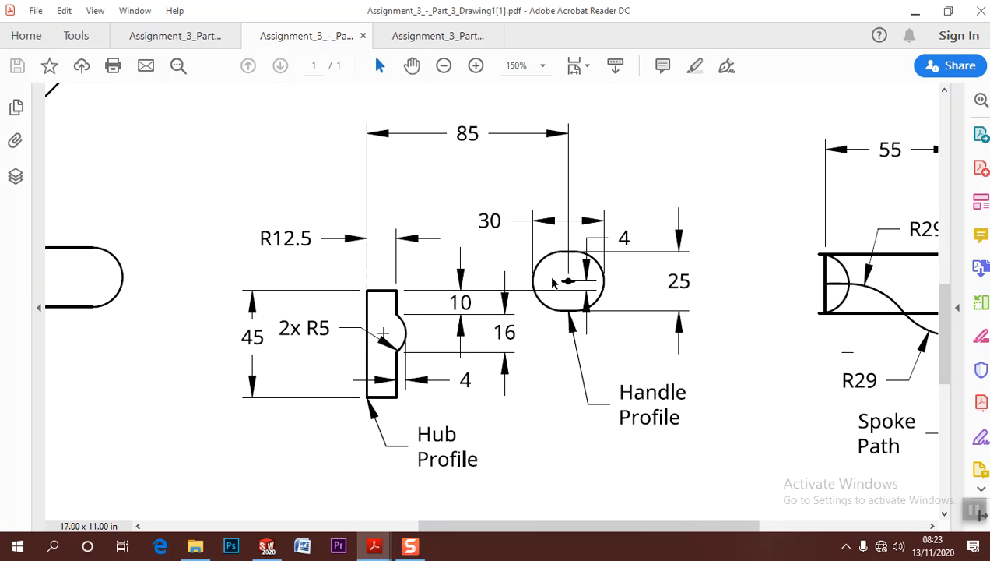
scroll(590, 290, "down", 1)
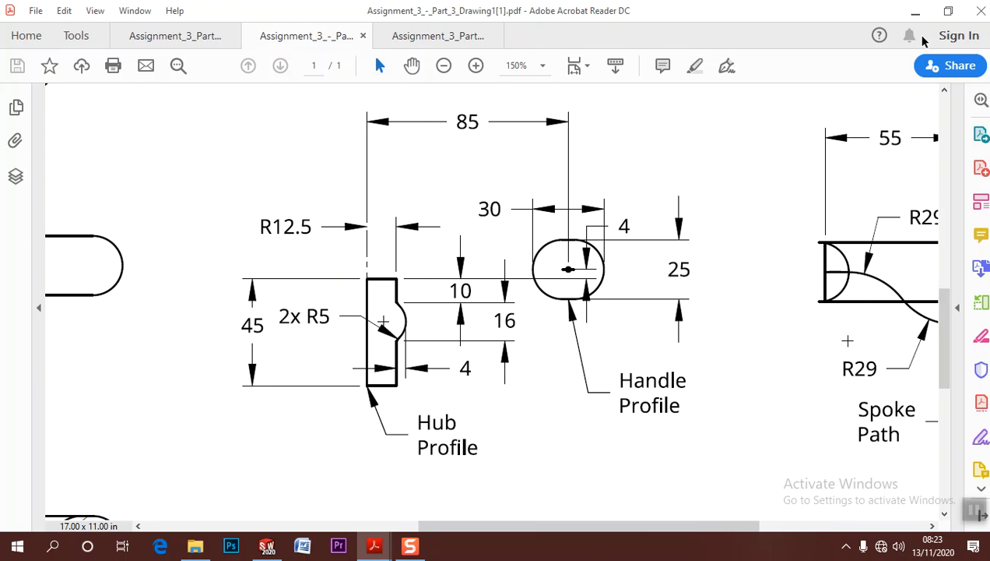
left_click(916, 11)
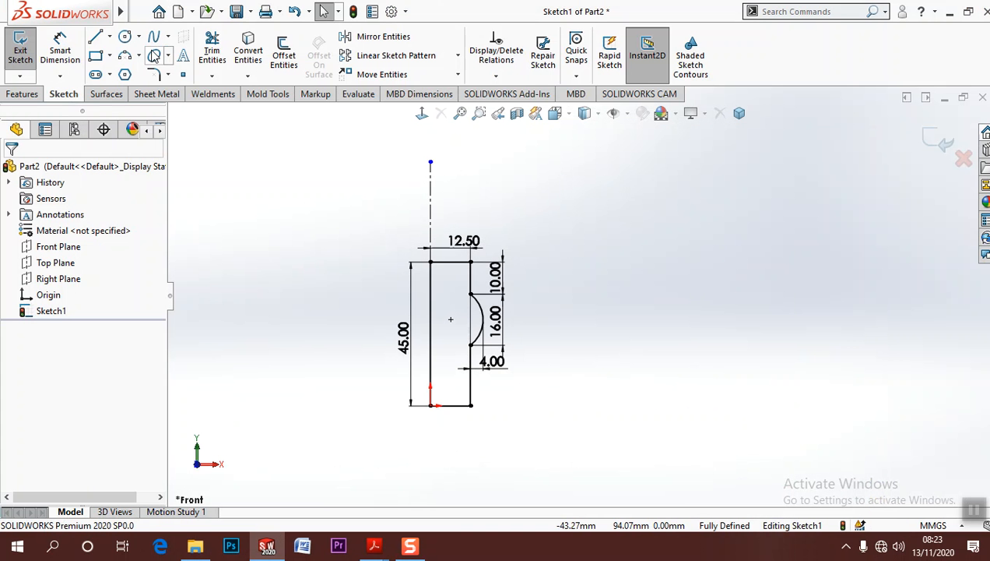
left_click(125, 36)
left_click(95, 36)
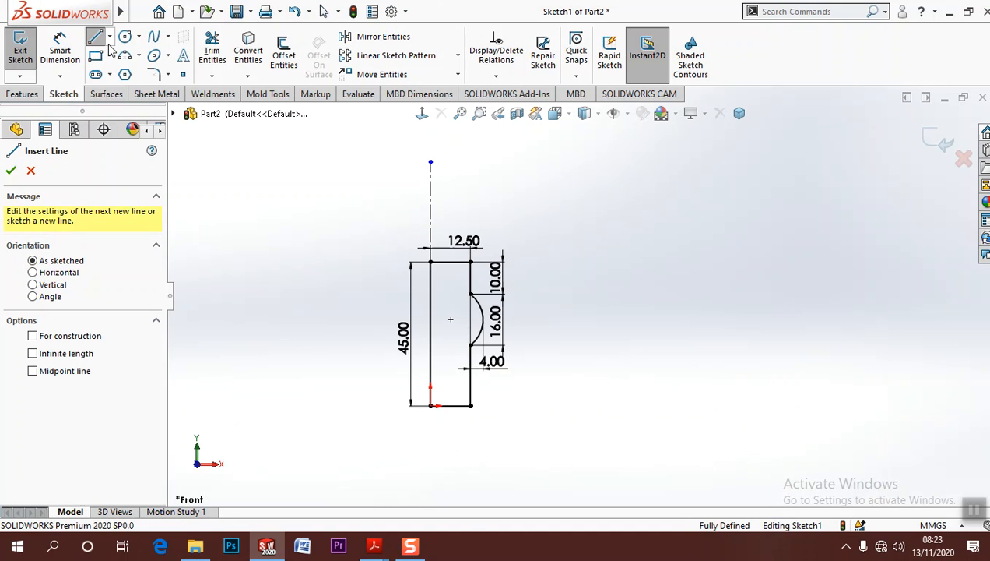
left_click(109, 37)
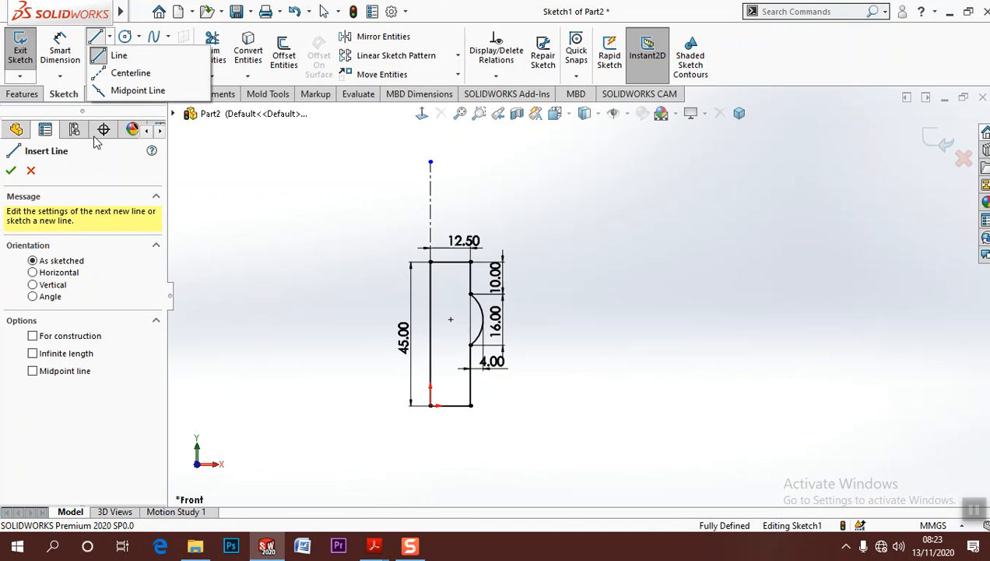
left_click(115, 73)
left_click(430, 161)
Draw a horizontal straight slot about 18 mm wide, centred at about X 68, Y 59 mm, for the handle profile
left_click(110, 74)
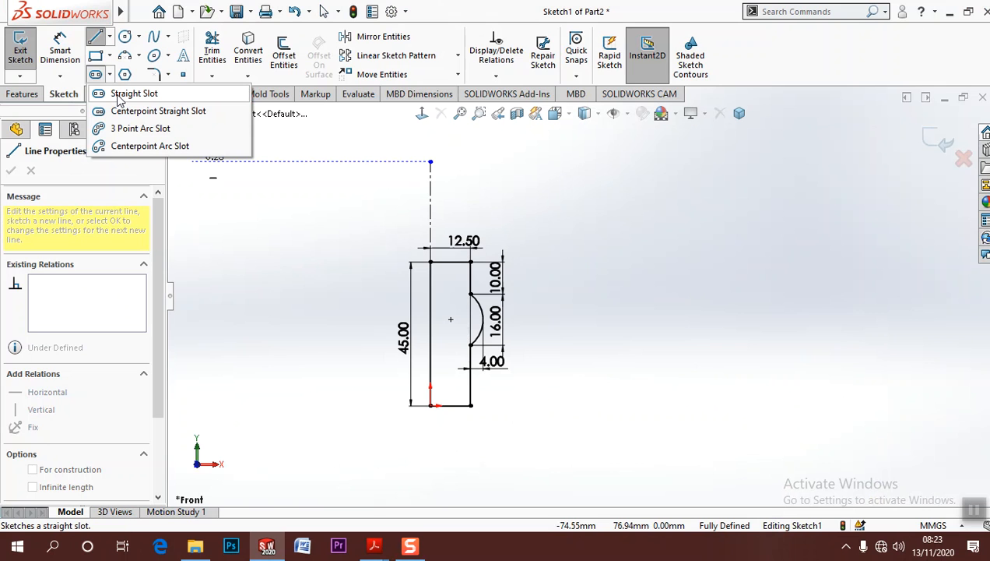
left_click(125, 94)
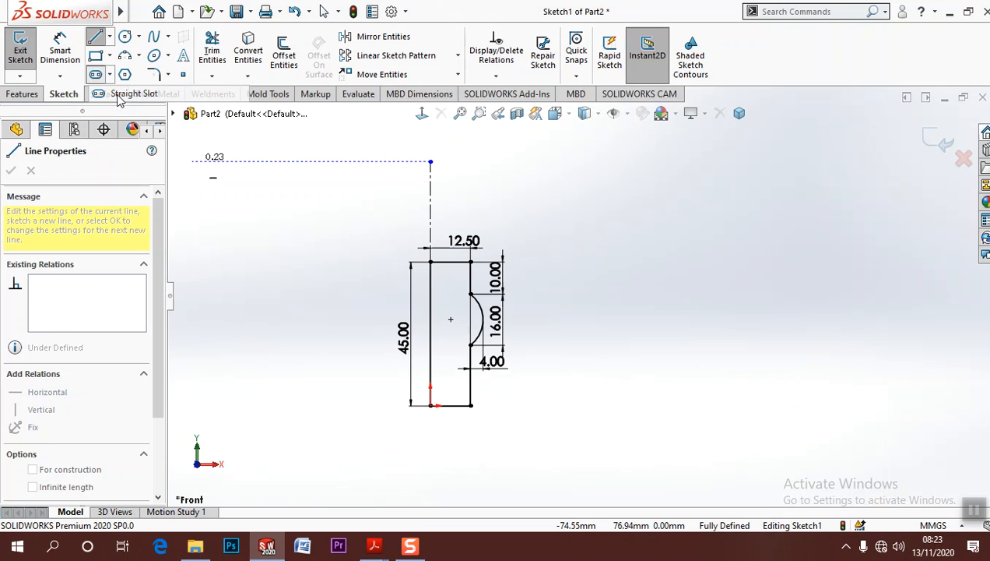
left_click(614, 217)
left_click(684, 217)
left_click(682, 230)
left_click(711, 217)
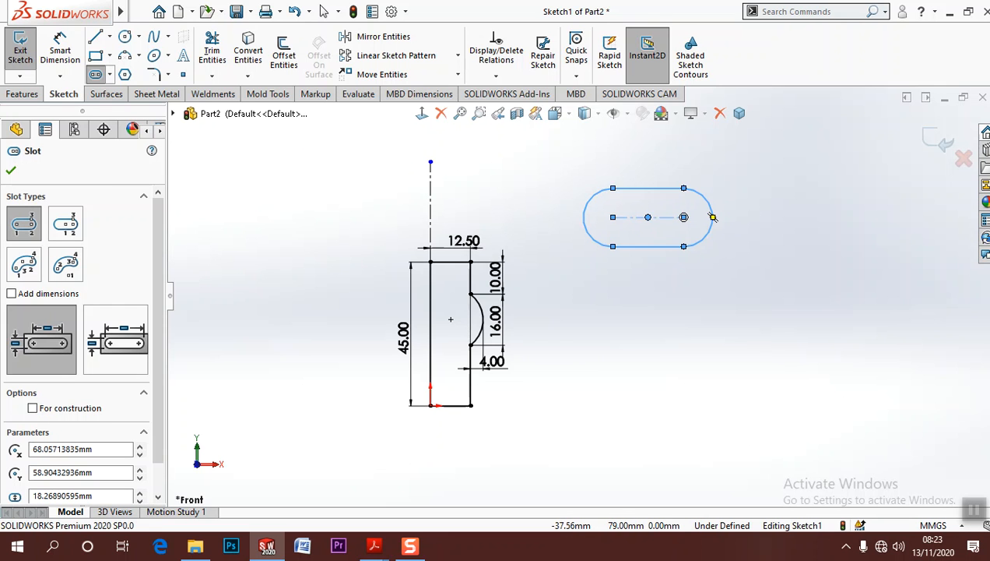
Dimension the slot's end radius as 25/2 mm and move the slot's centre slightly upward
left_click(60, 47)
left_click(709, 240)
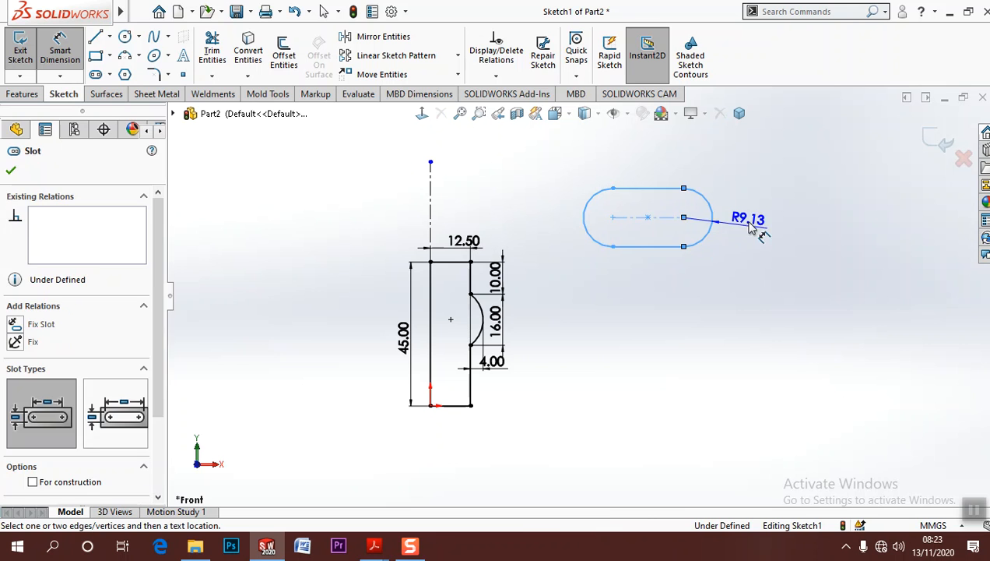
left_click(756, 222)
type("2")
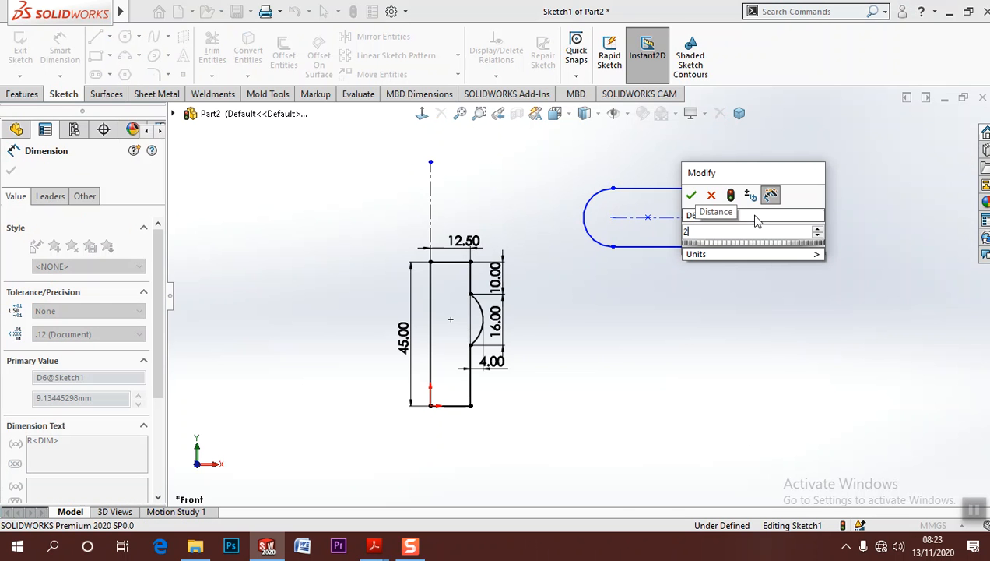
type("5/2")
key("Return")
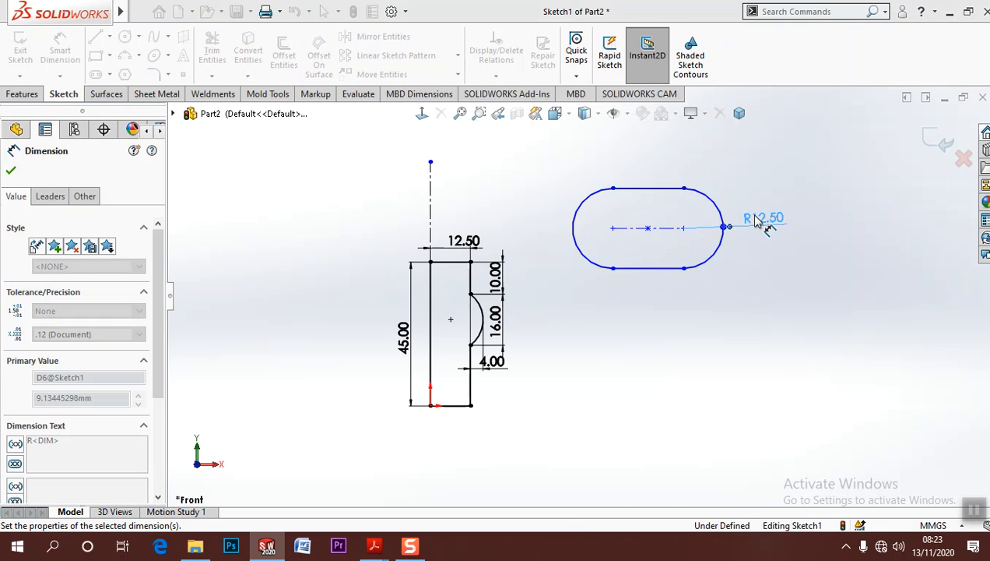
key("Escape")
key("Escape")
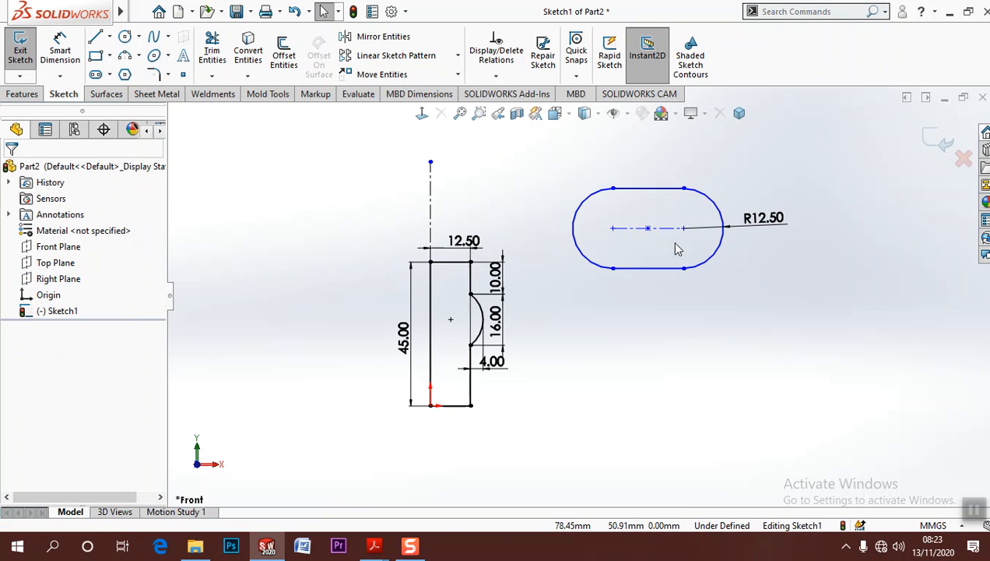
mouse_move(648, 231)
left_mouse_down()
mouse_move(651, 204)
mouse_move(653, 218)
left_mouse_up()
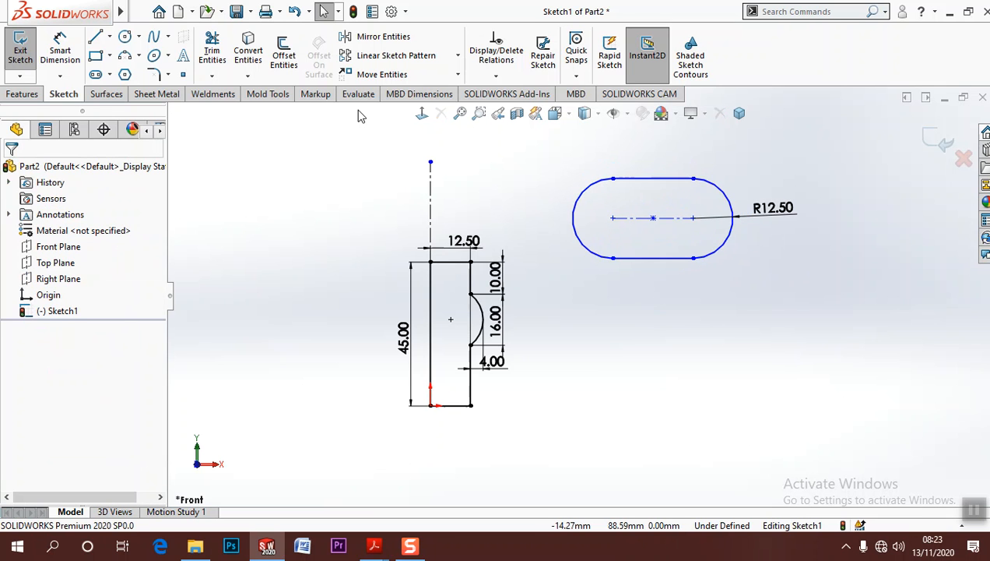
Dimension the slot's length between its two end arcs, with the first and second arc conditions set to Max
left_click(54, 51)
left_click(576, 219)
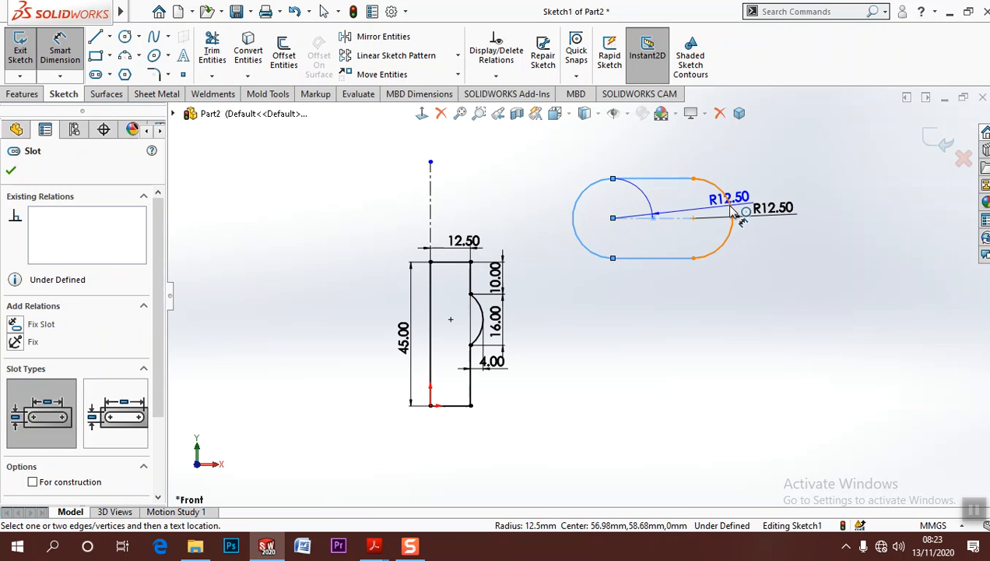
left_click(732, 209)
left_click(682, 164)
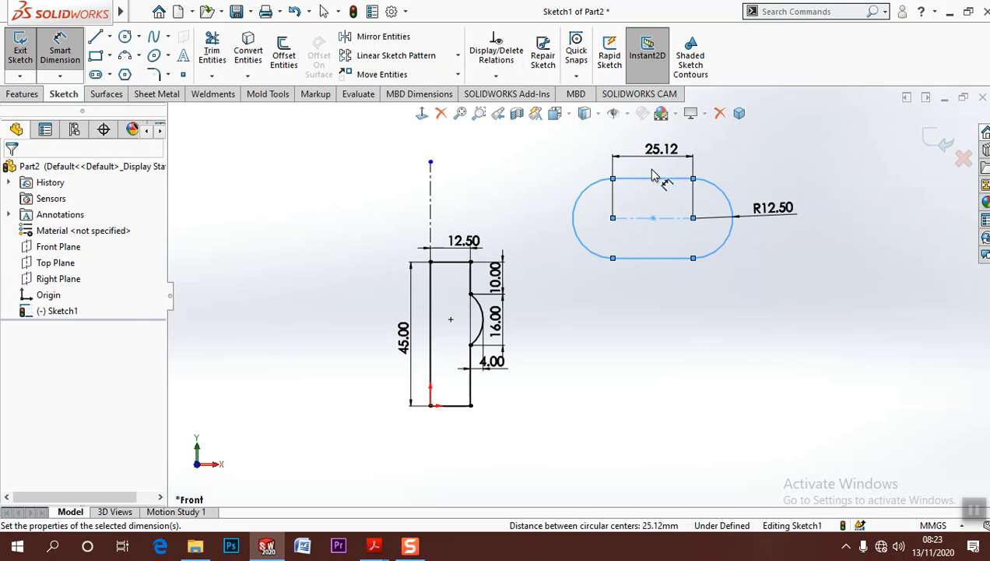
left_click(600, 137)
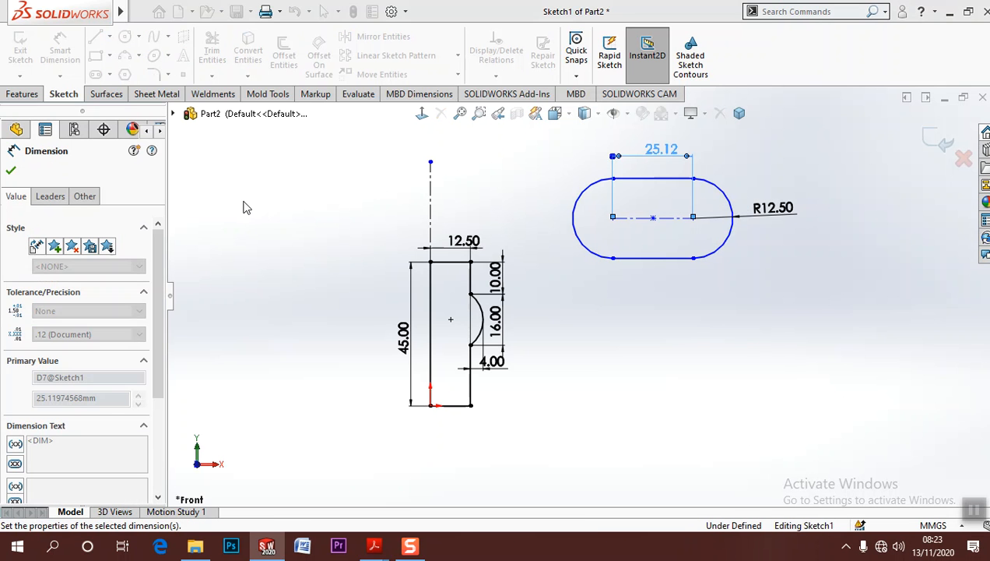
left_click(49, 196)
scroll(160, 294, "down", 5)
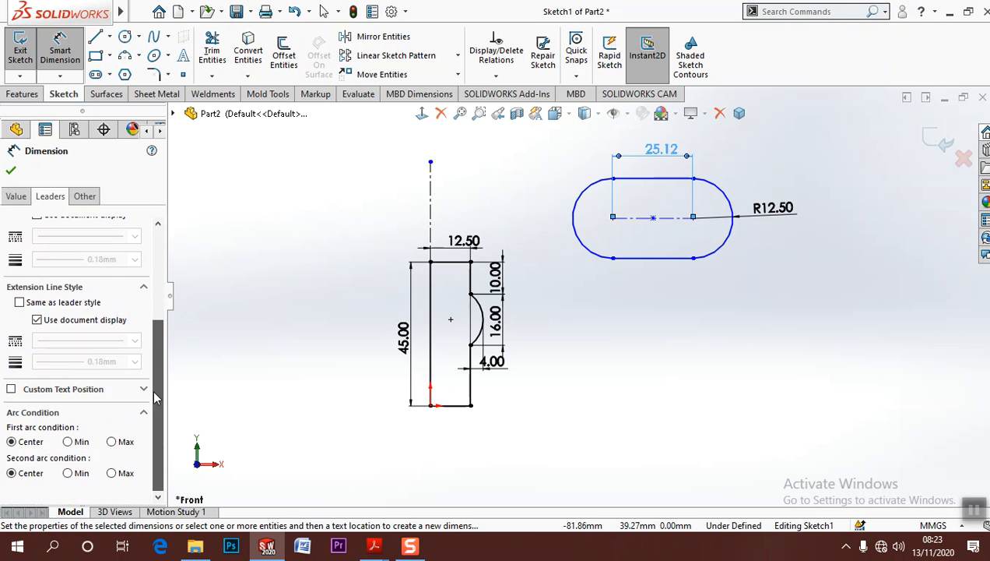
left_click(124, 472)
left_click(127, 441)
left_click(696, 402)
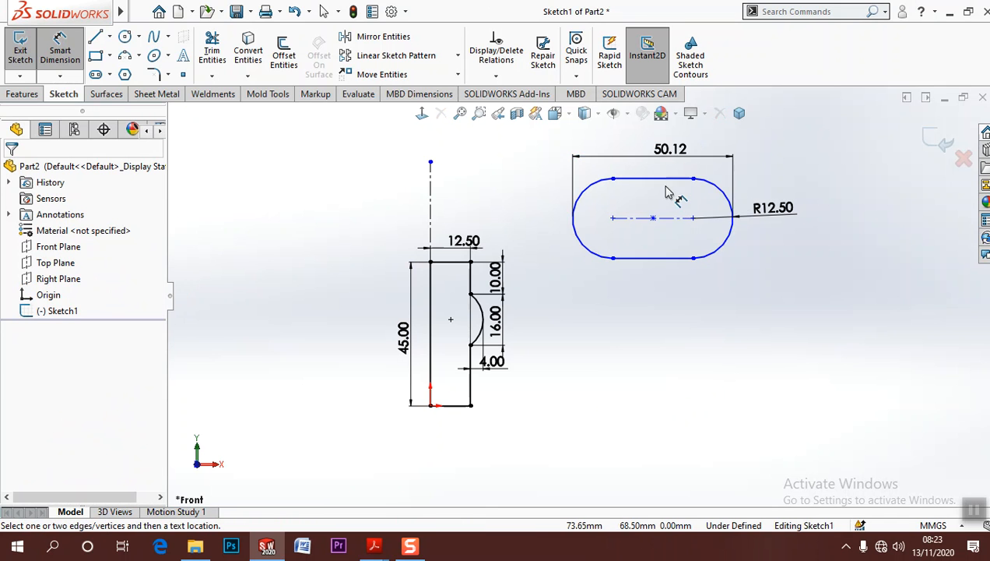
Set the slot's overall length to 30 mm
left_click(673, 150)
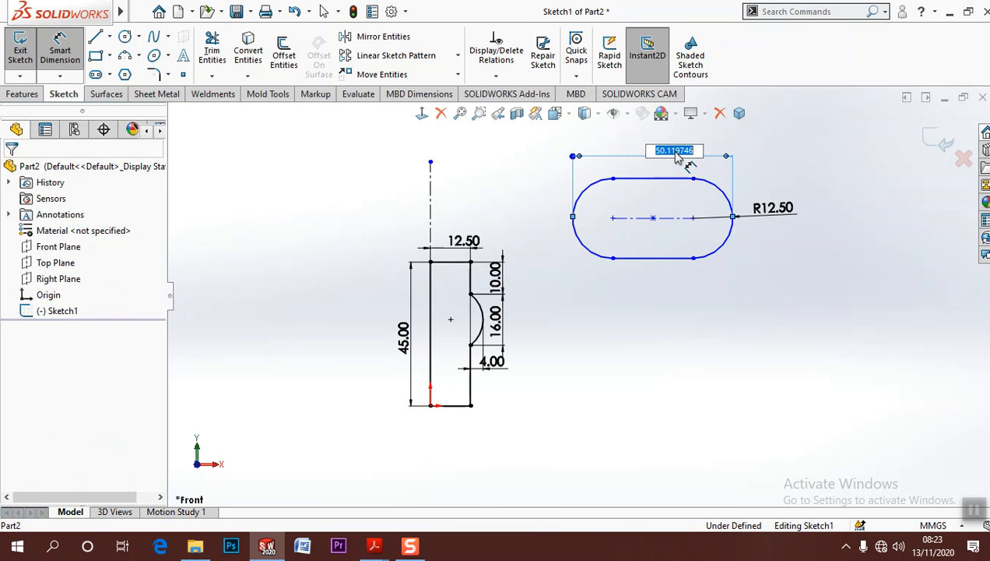
type("30")
key("Return")
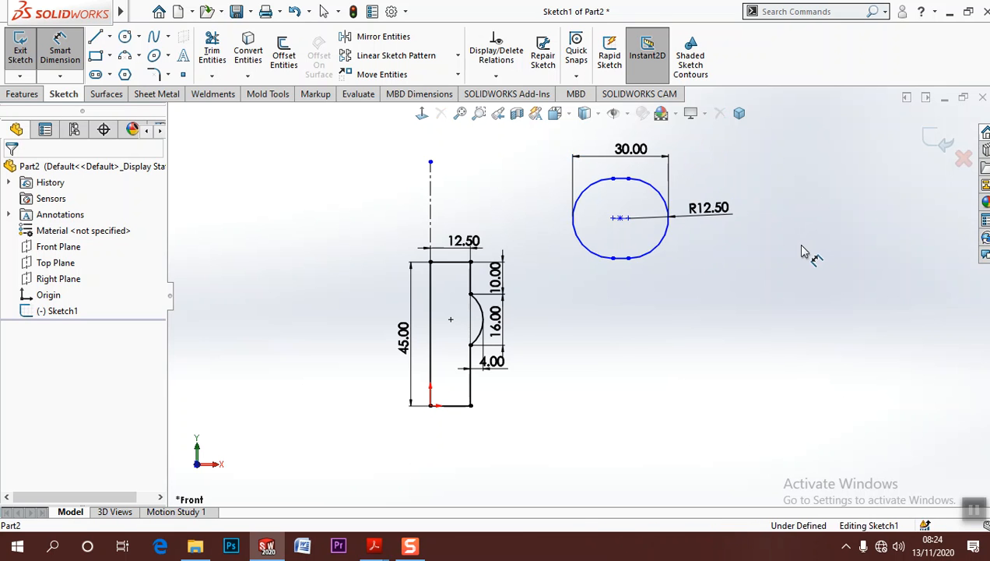
Dimension the vertical distance from the slot's centre to the hub profile's upper outer corner as 4 mm
scroll(548, 261, "down", 3)
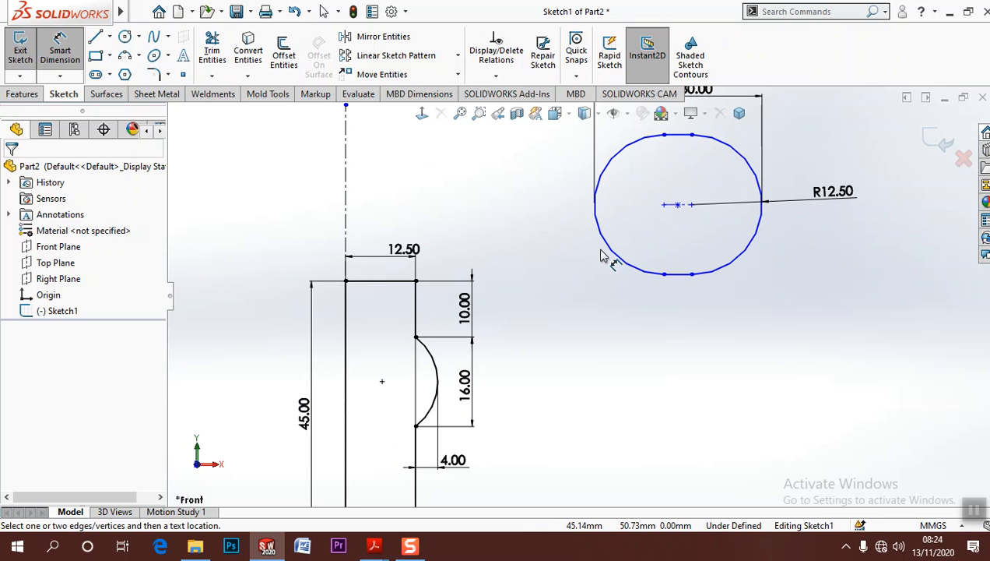
left_click(677, 205)
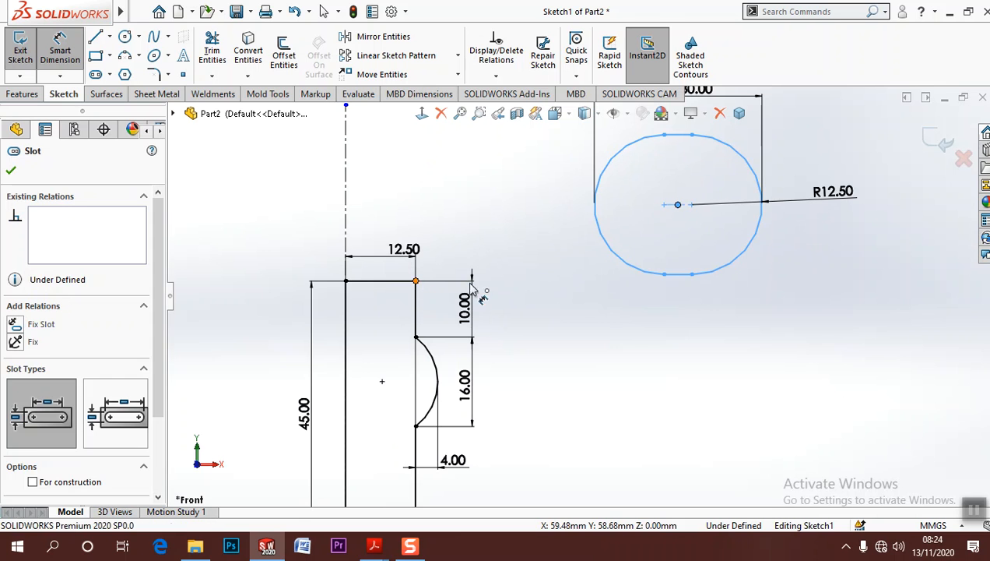
left_click(417, 281)
left_click(819, 249)
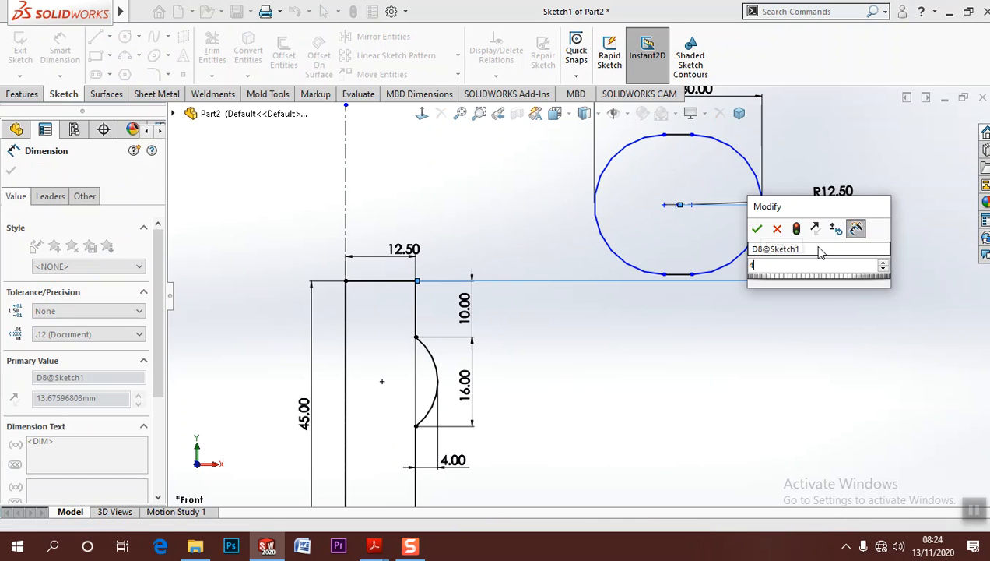
type("4")
key("Return")
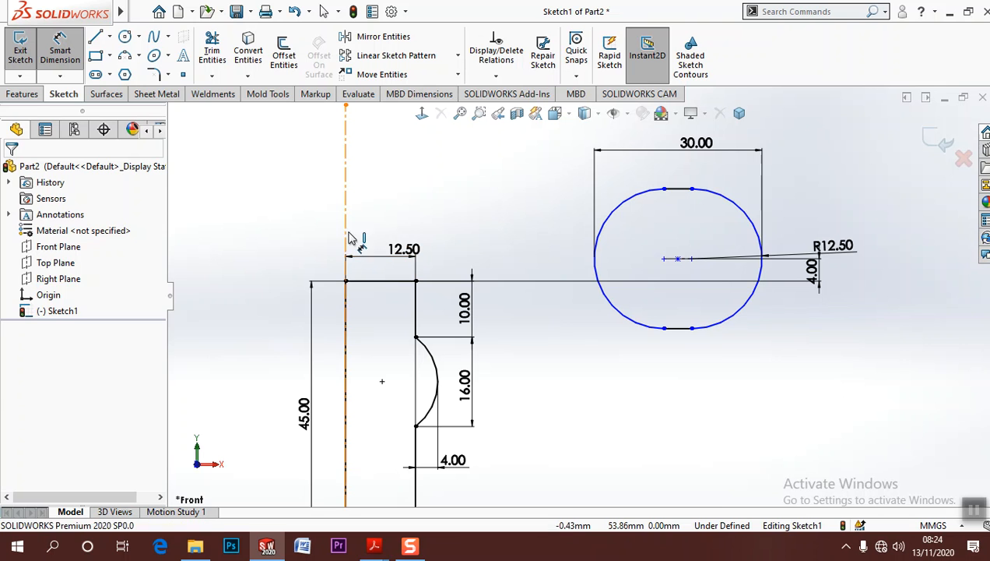
Dimension the horizontal distance from the vertical centreline to the slot's centre as 85 mm
left_click(347, 241)
left_click(677, 259)
scroll(635, 330, "up", 4)
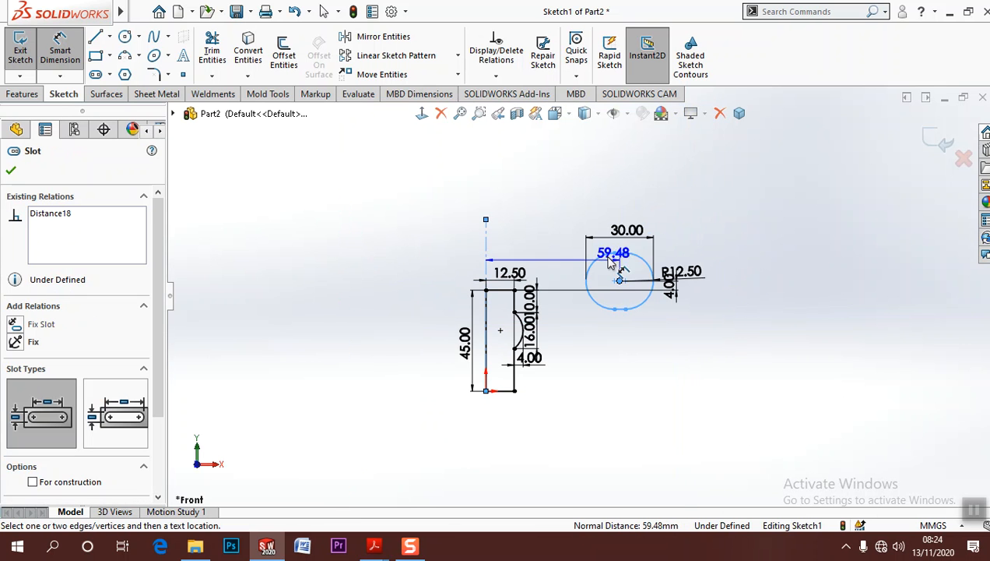
left_click(564, 201)
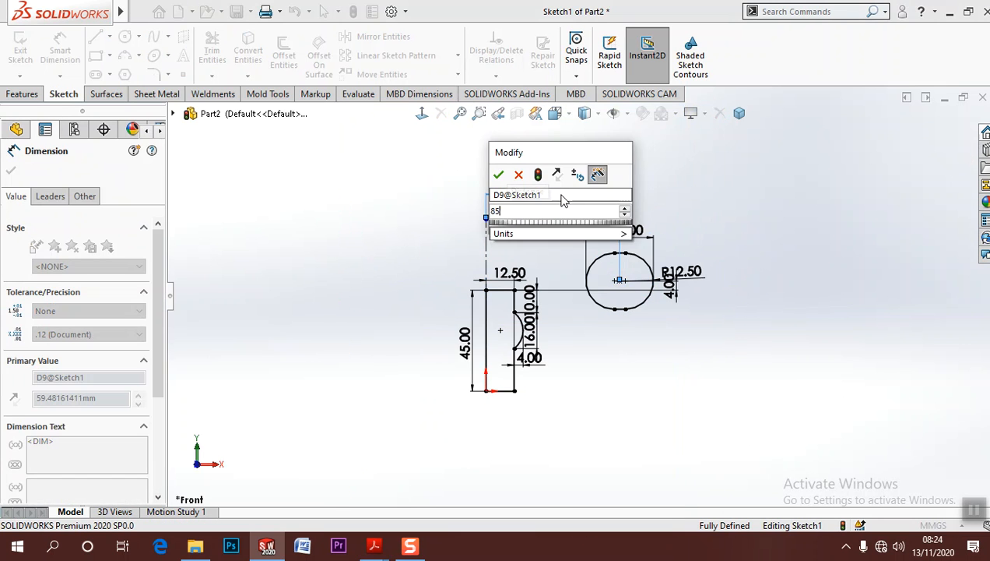
type("85")
key("Return")
left_click(815, 222)
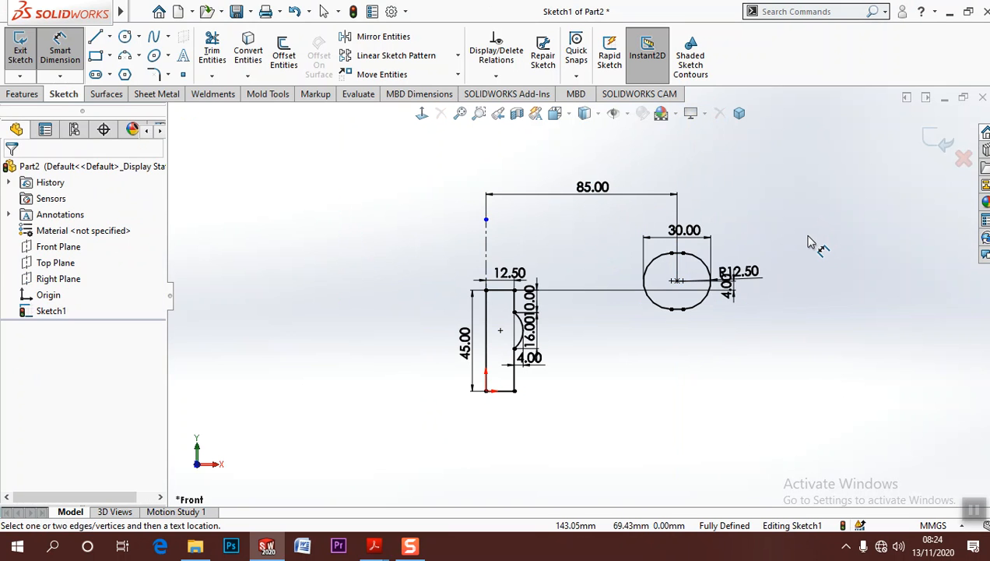
key("Escape")
Shorten the centreline down to the hub profile's upper corner on the axis and place the slot's 4 mm offset dimension below the slot
scroll(623, 230, "down", 2)
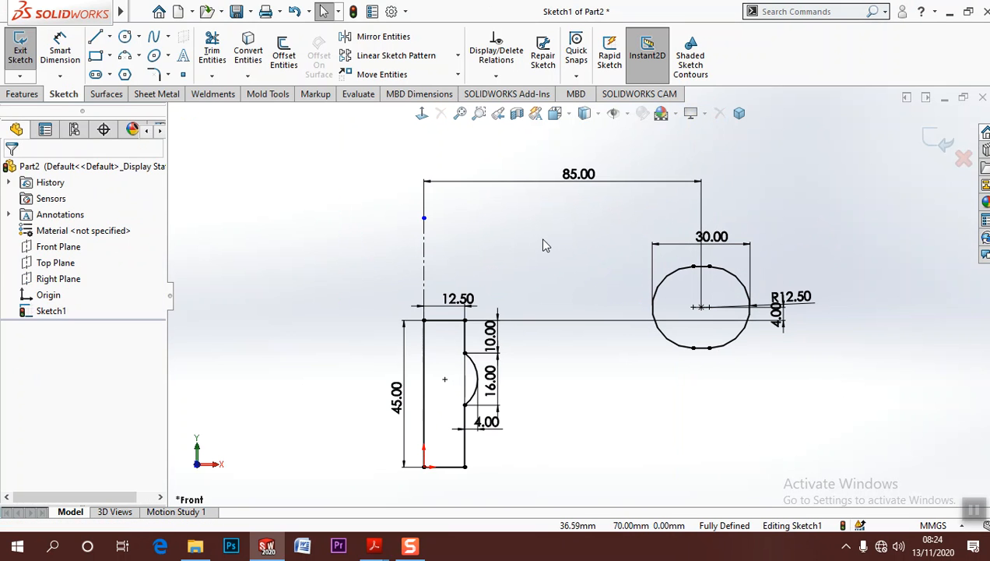
left_click(424, 320)
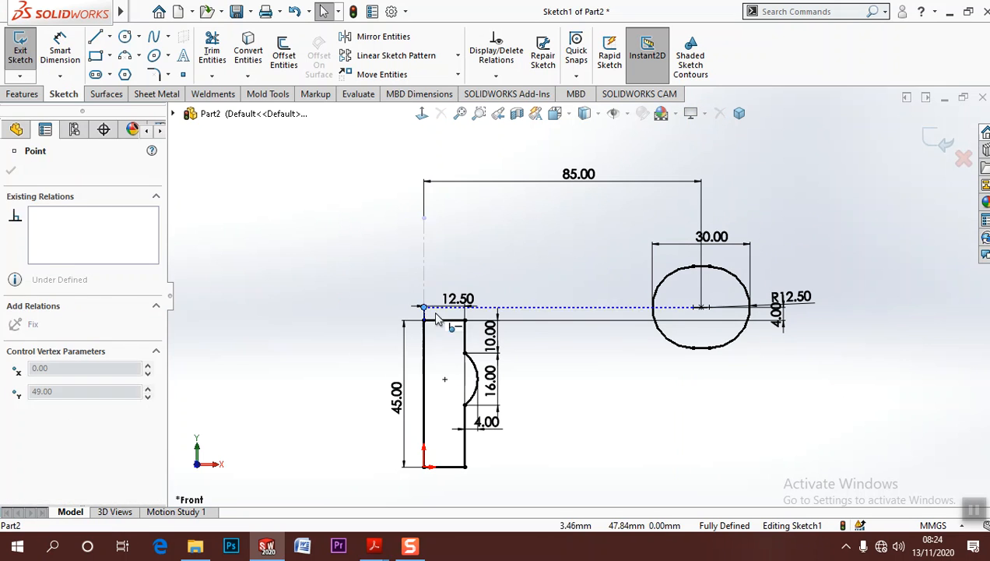
left_click(566, 239)
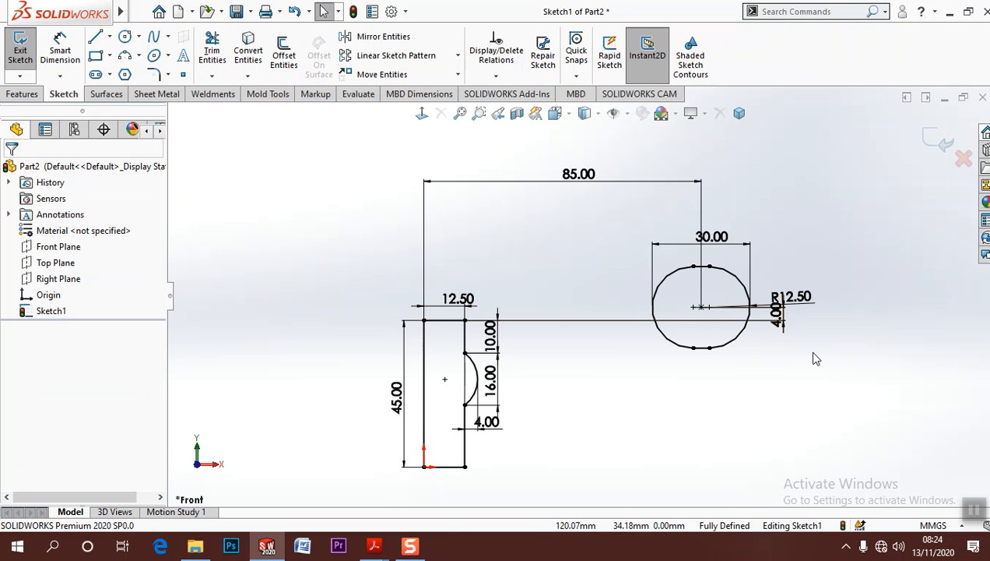
left_click_drag(776, 322, 754, 366)
Replace the slot's end radius dimension with an overall height dimension of 25 mm
left_click_drag(800, 268, 805, 267)
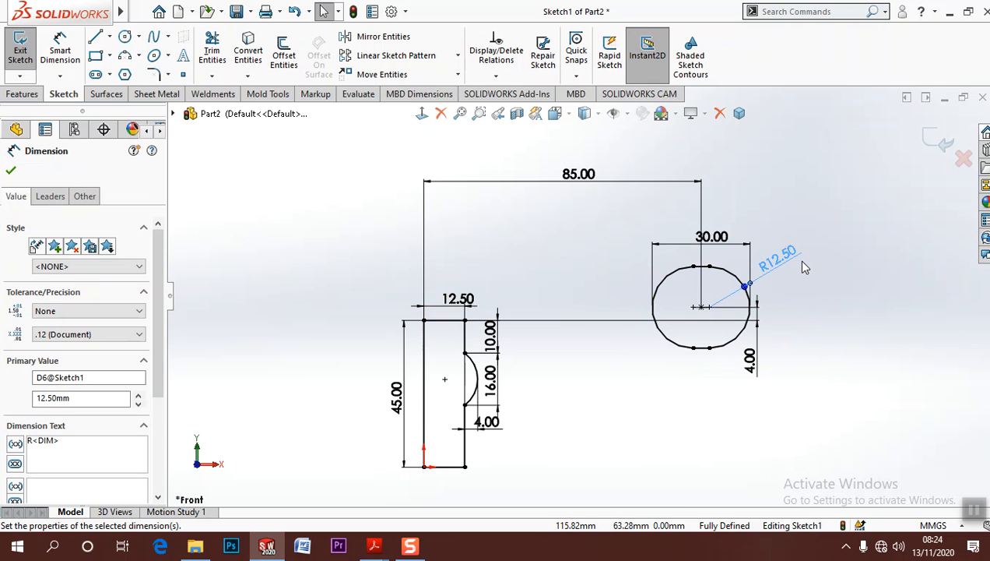
key("Delete")
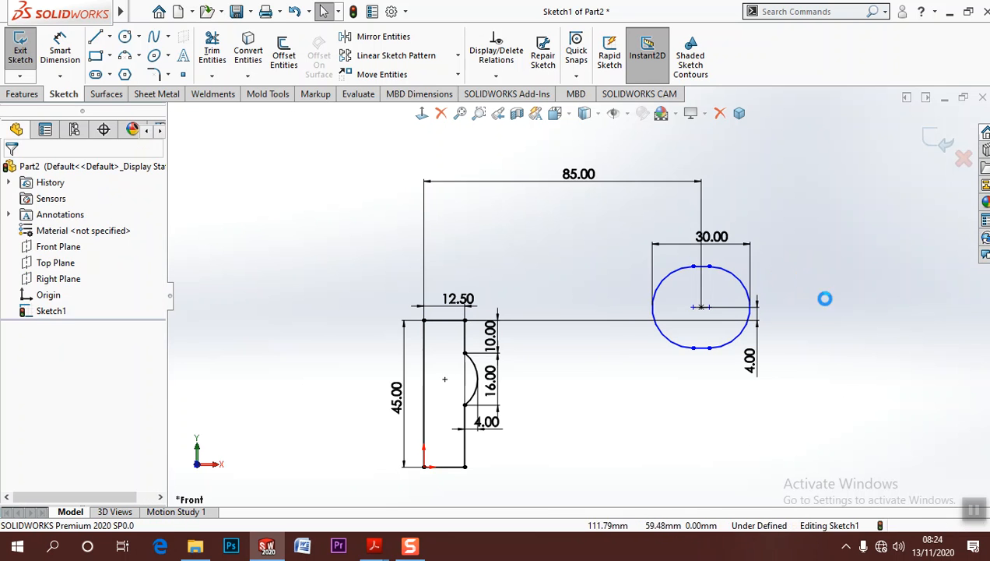
left_click(60, 50)
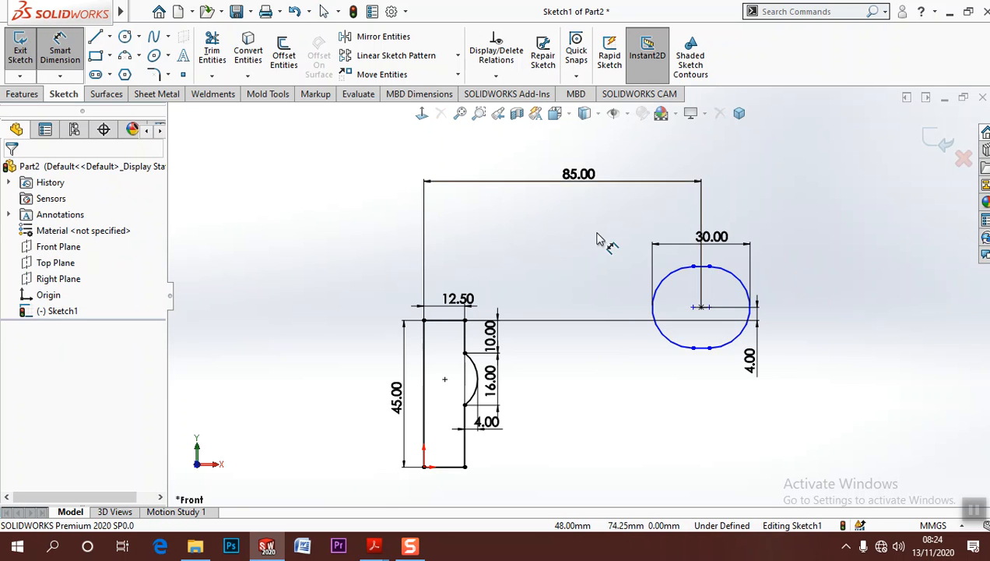
left_click(718, 273)
left_click(754, 343)
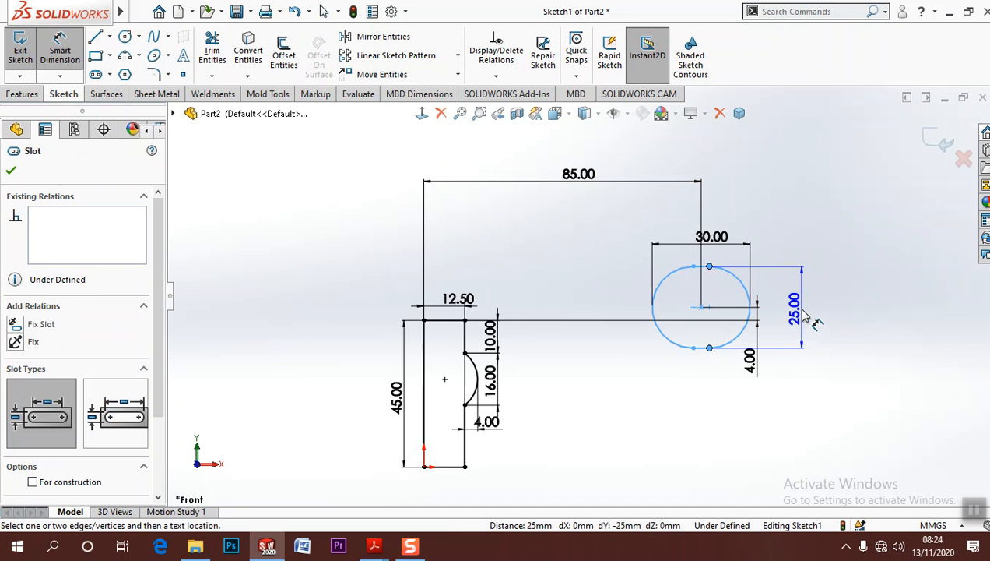
left_click(841, 353)
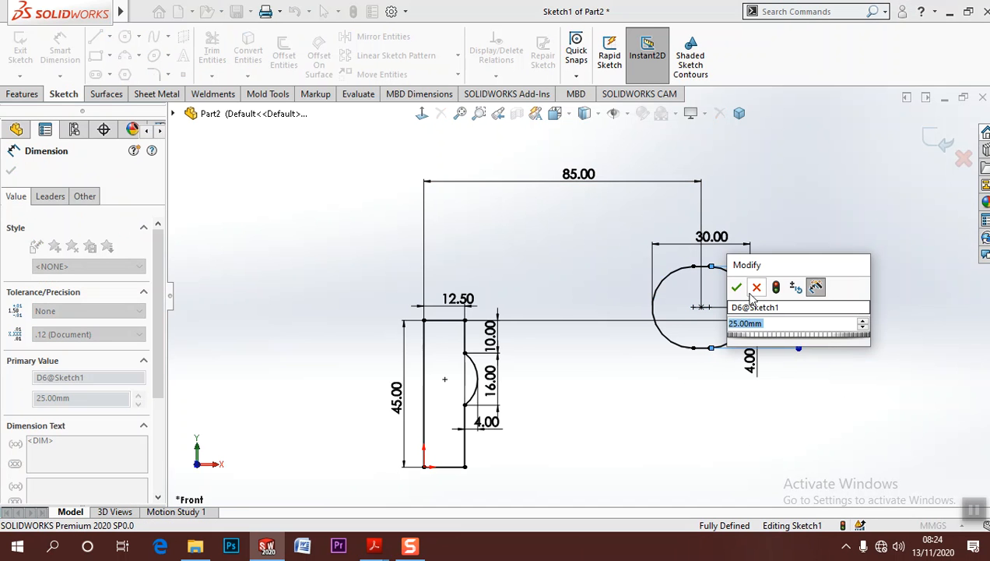
left_click(737, 287)
key("Escape")
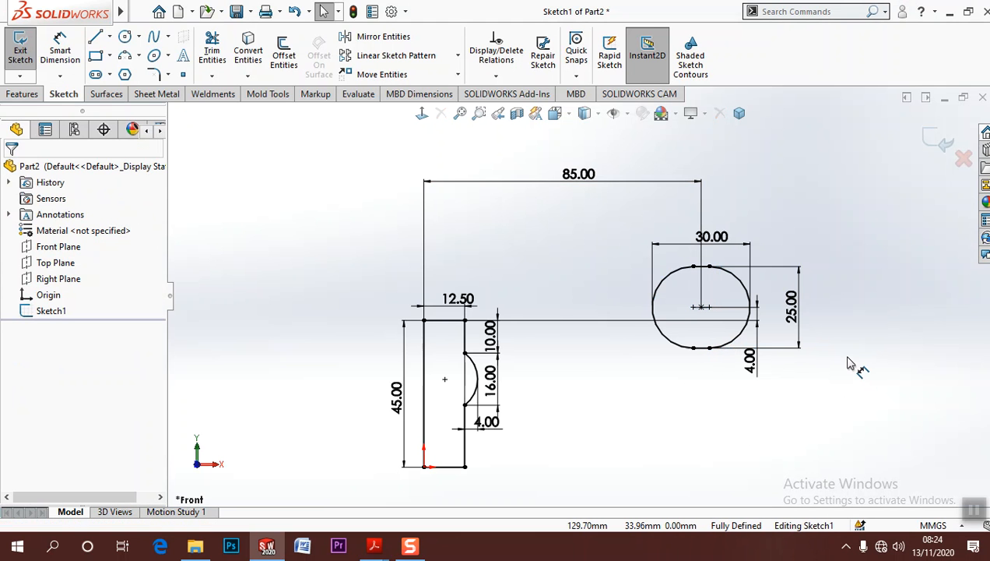
Move the slot's 30 mm length dimension and the hub bulge's 4 mm dimension clear of the geometry
left_click_drag(662, 248, 620, 241)
left_click(924, 411)
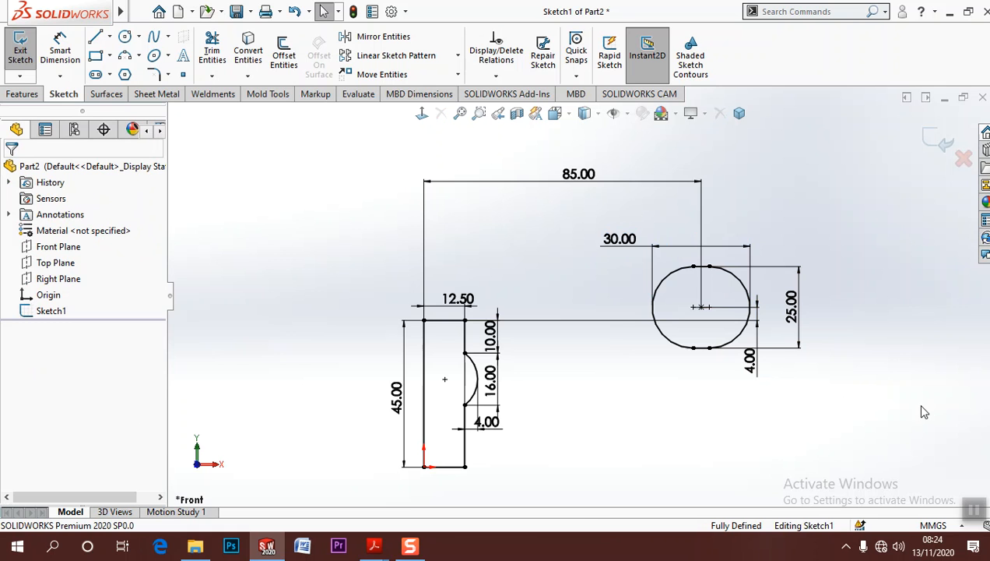
left_click_drag(487, 422, 506, 429)
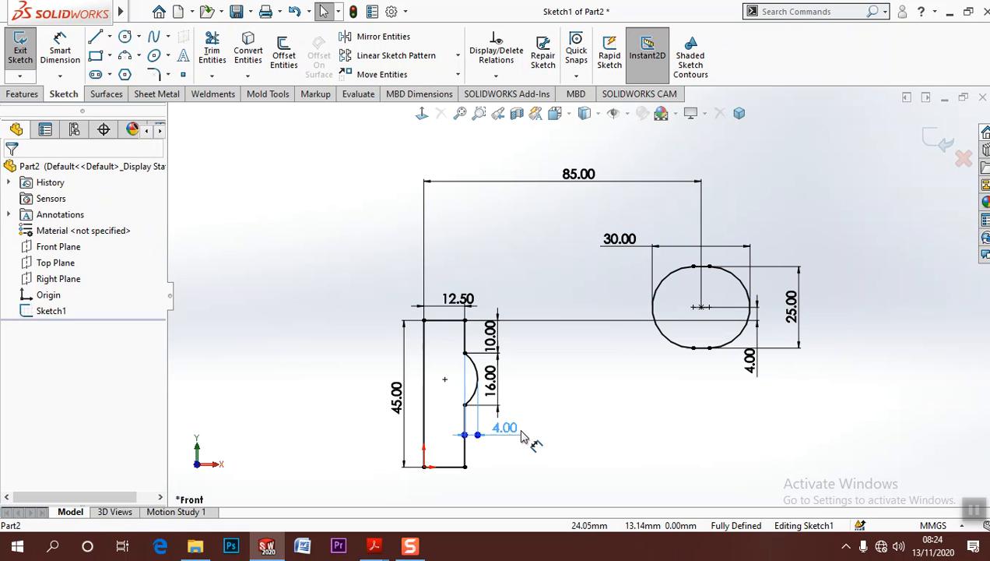
left_click(604, 422)
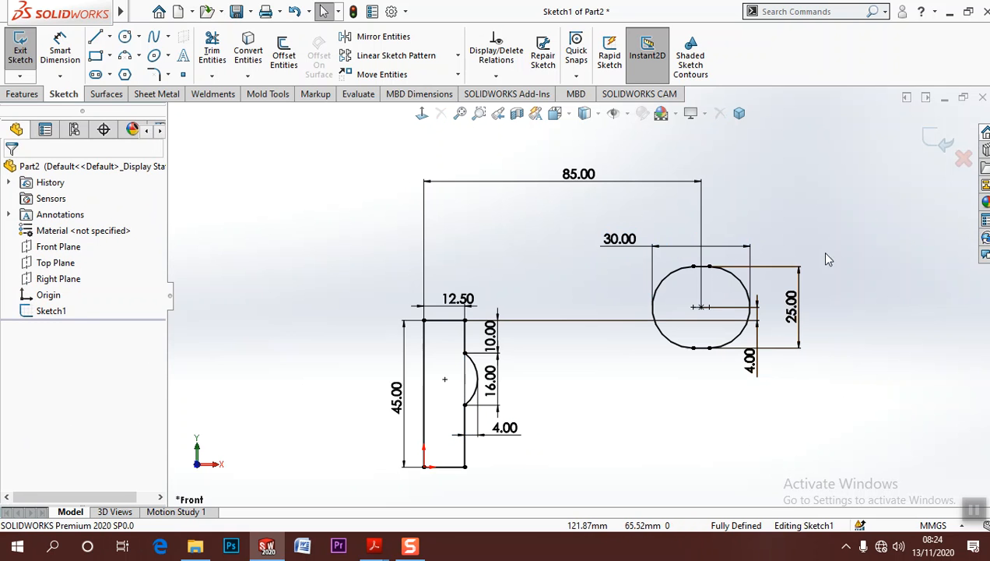
Revolve the hub and handle profiles 360 degrees about the hub profile's vertical axis line
left_click(934, 139)
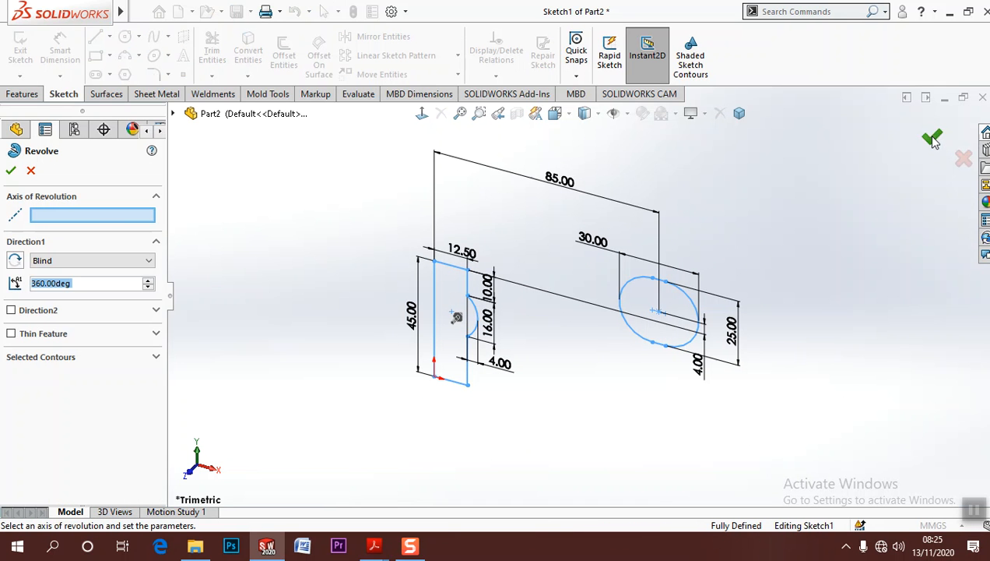
left_click(81, 213)
left_click(434, 294)
scroll(573, 294, "up", 3)
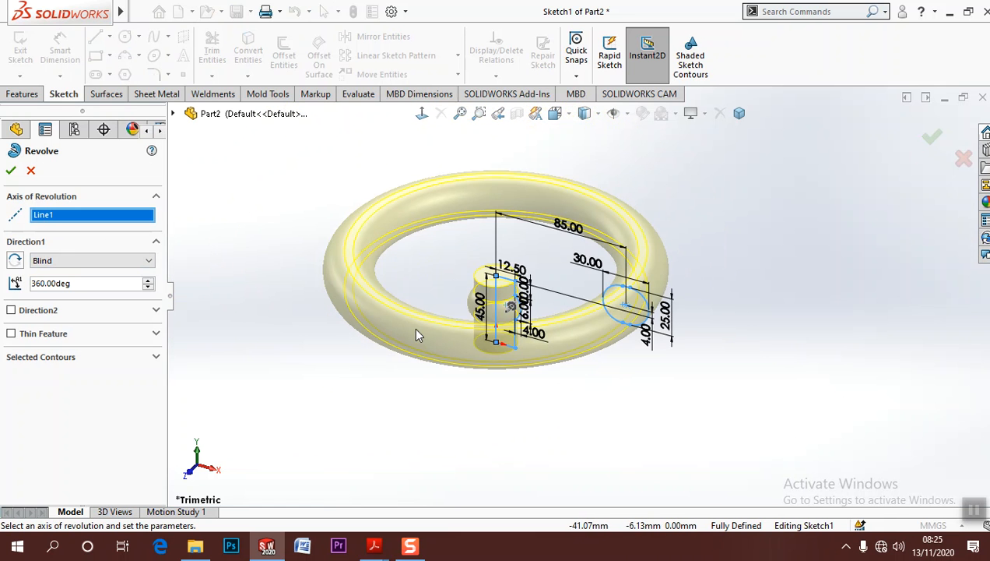
scroll(336, 272, "down", 2)
left_click(11, 170)
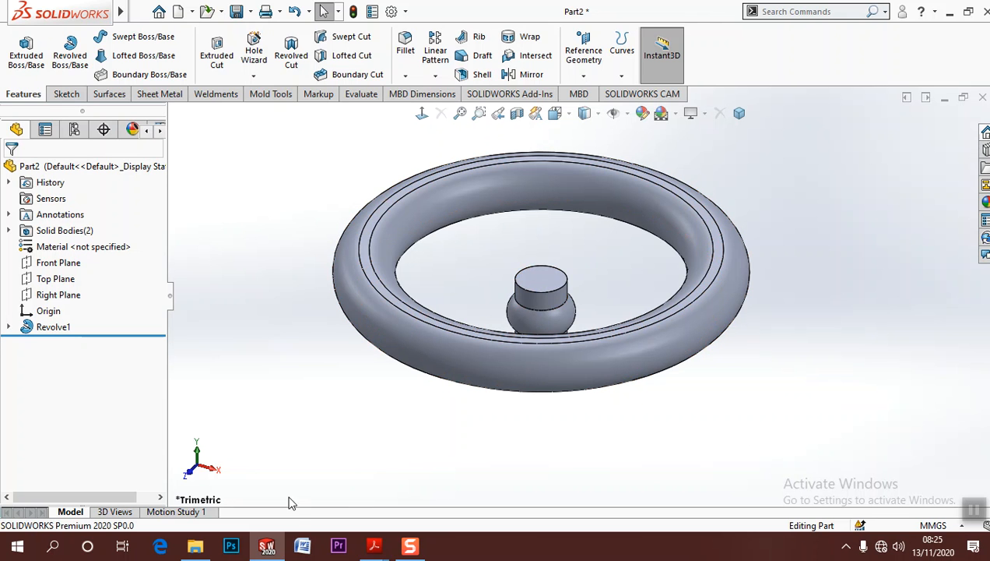
Switch to the Assignment 3 Part 3 PDF drawing in Acrobat Reader and examine the spoke path's dimensions
mouse_move(377, 546)
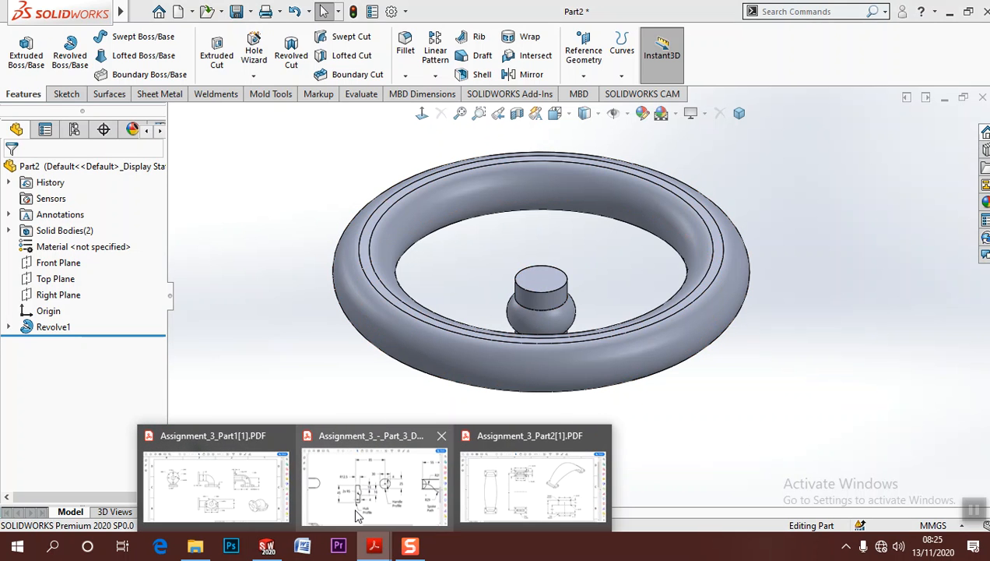
left_click(372, 503)
scroll(542, 343, "down", 4, "ctrl")
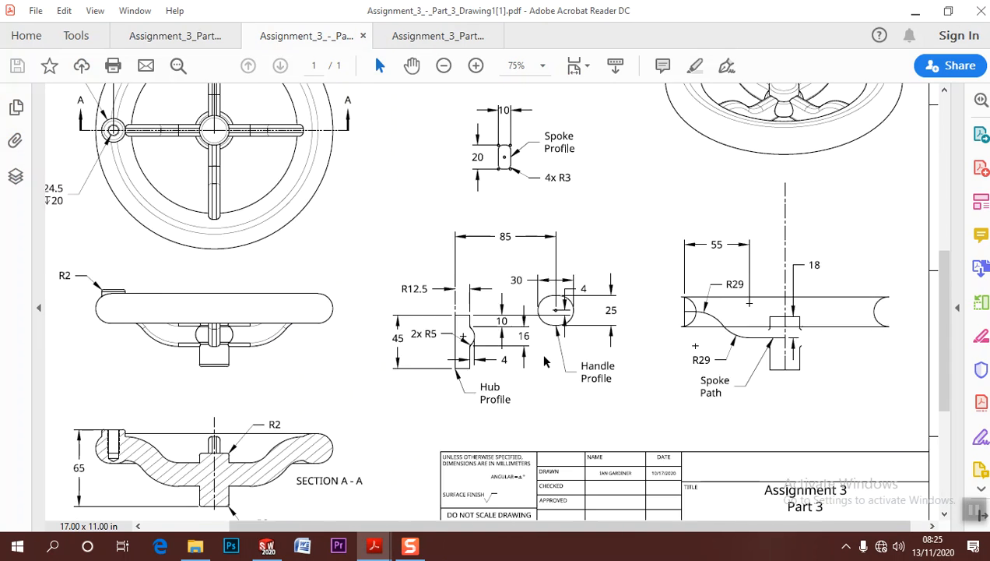
scroll(778, 339, "up", 6, "ctrl")
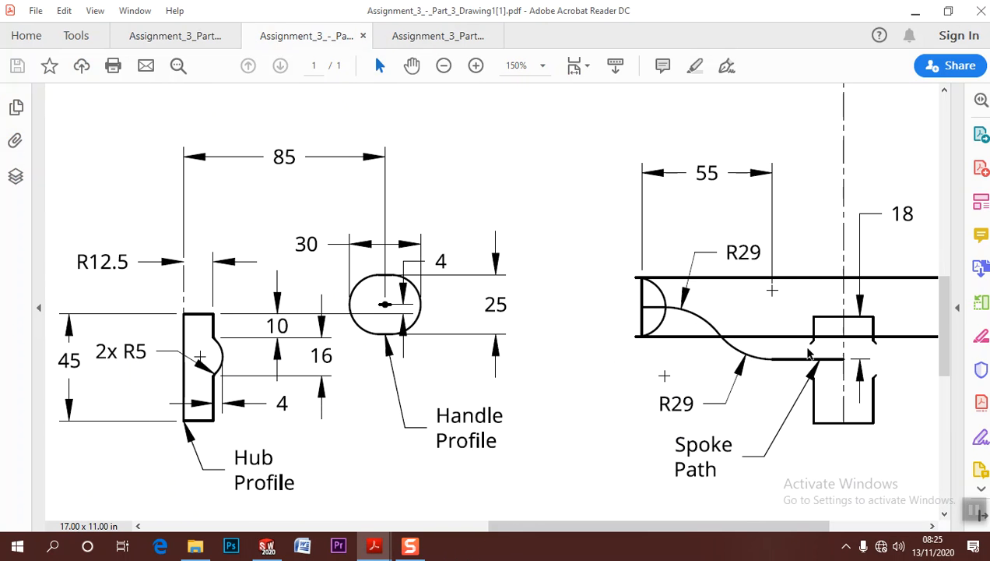
scroll(550, 366, "down", 4, "ctrl")
scroll(550, 365, "up", 3, "ctrl")
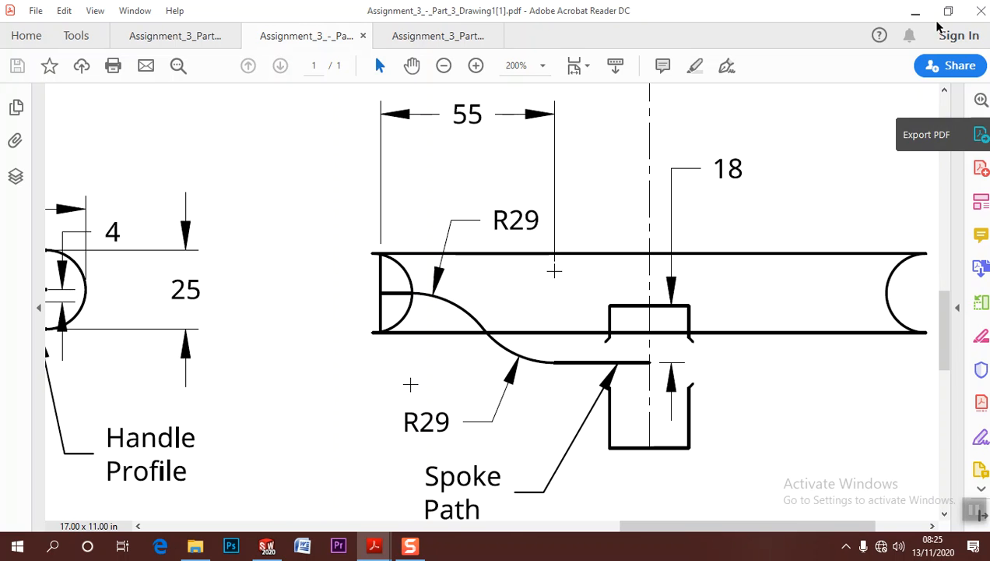
left_click(915, 11)
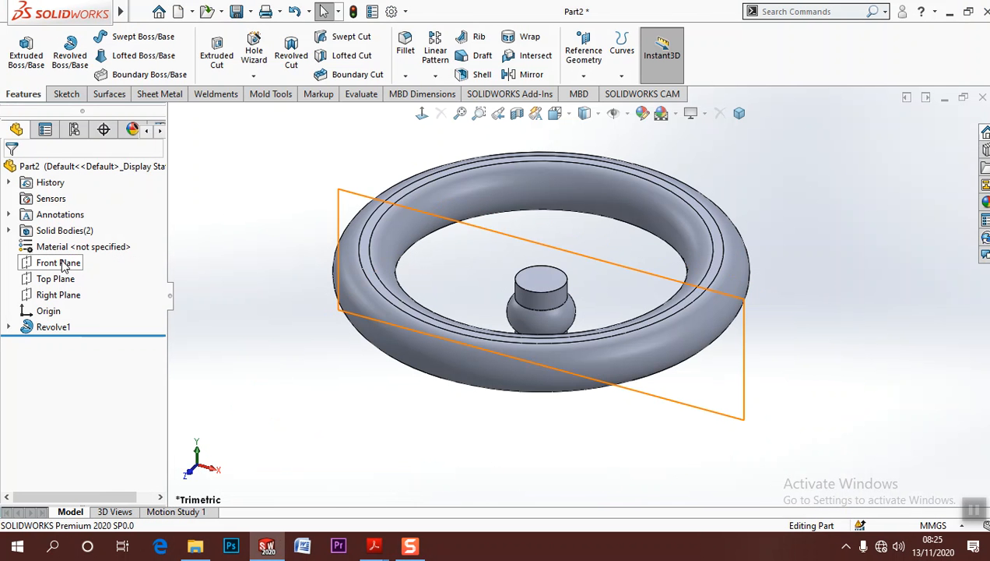
Start a new sketch on the Front Plane and view it face-on
left_click(64, 264)
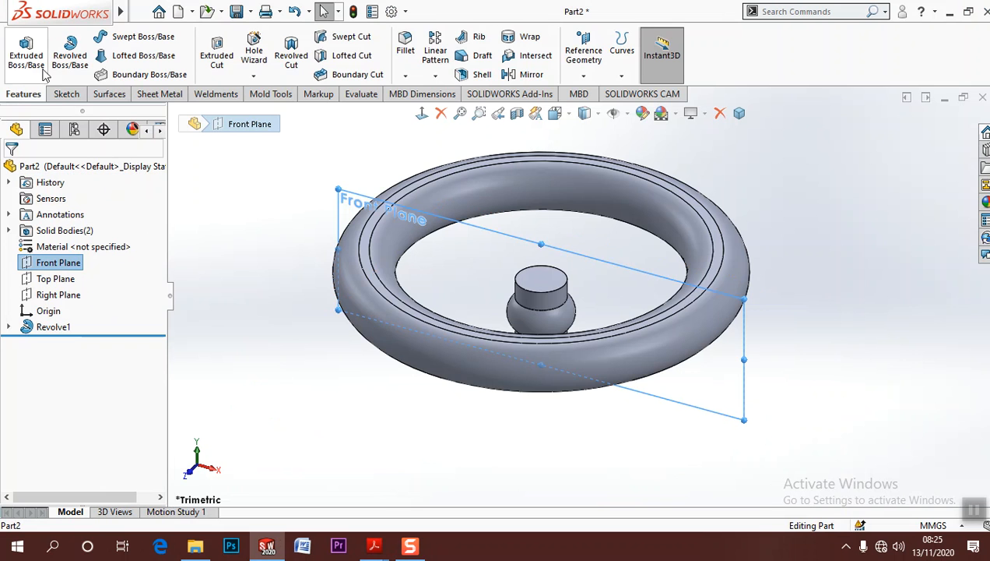
left_click(67, 94)
left_click(20, 50)
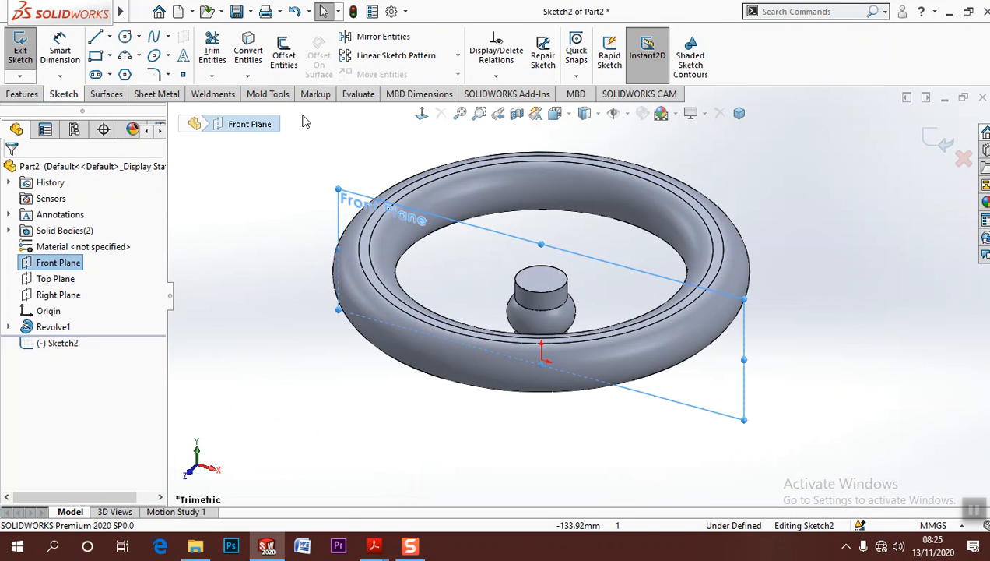
left_click(422, 116)
left_click(338, 325)
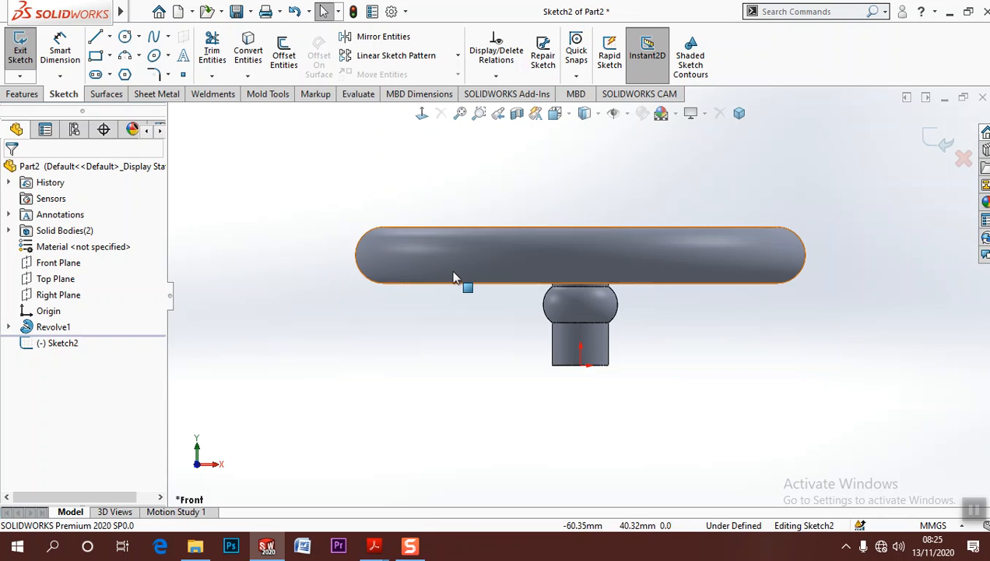
Display the handwheel as line edges with its hidden edges visible
left_click(599, 113)
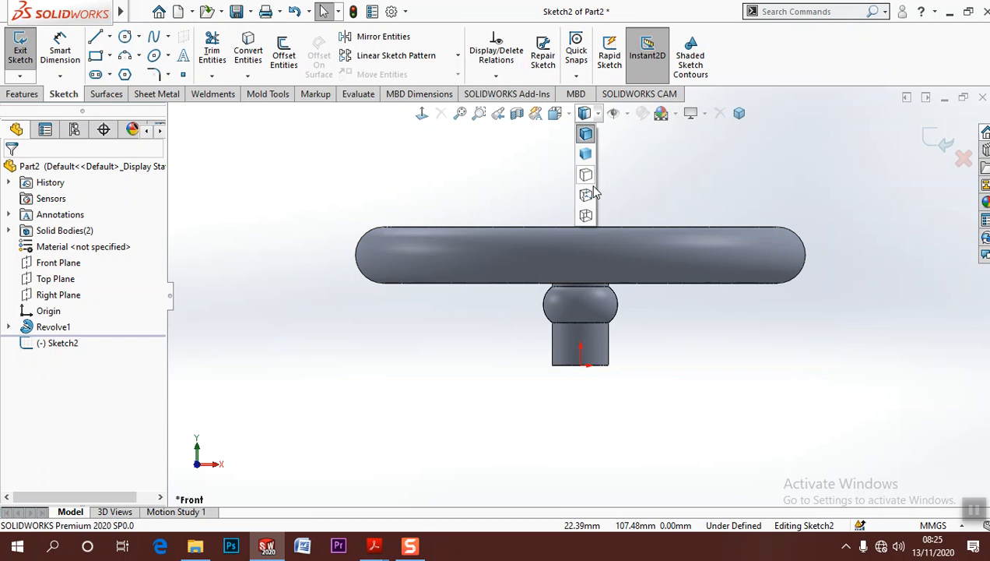
left_click(586, 192)
scroll(506, 277, "down", 5)
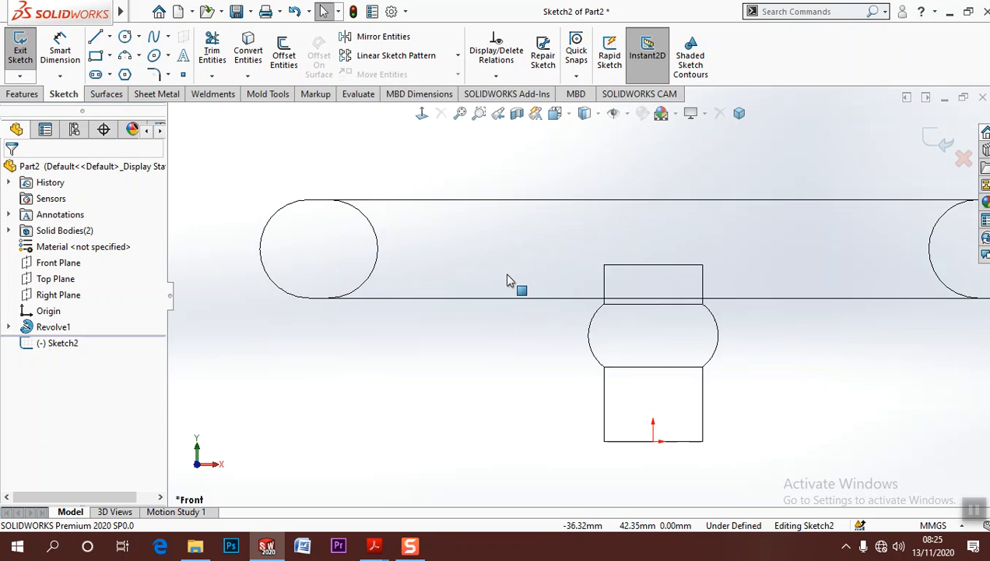
Sketch a horizontal line from inside the handle's section, level with its arc centre, towards the hub
left_click(94, 38)
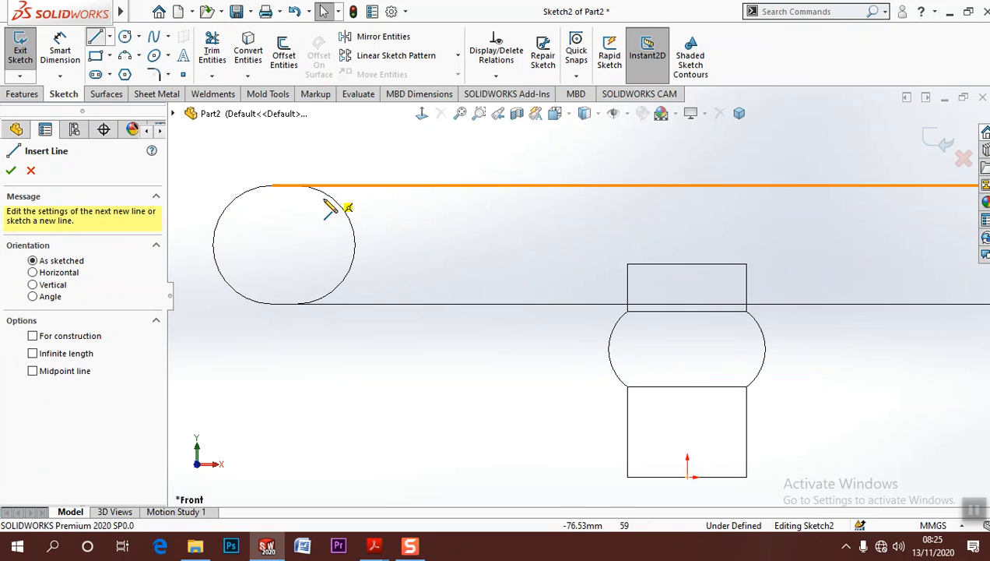
left_click(263, 245)
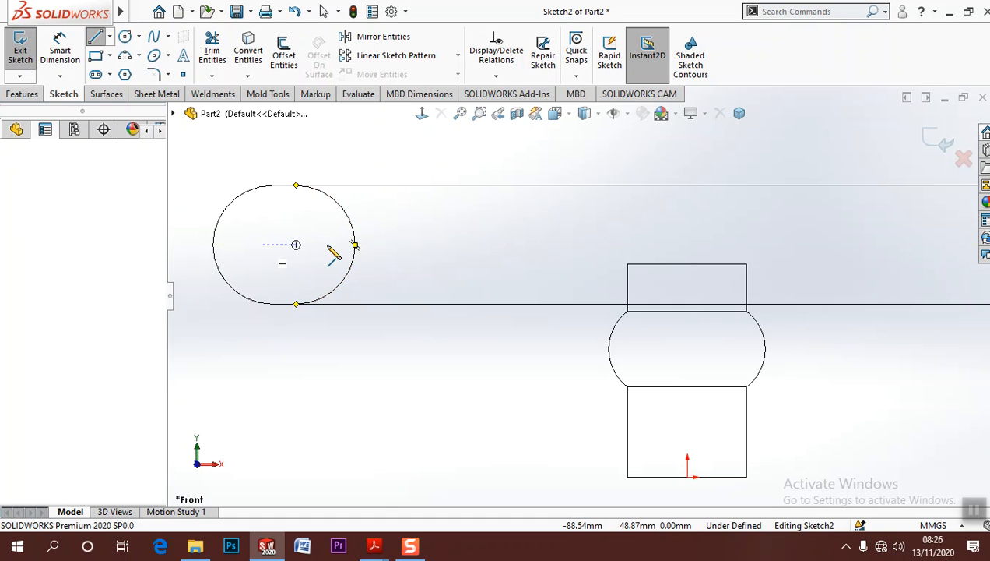
left_click(400, 244)
key("Escape")
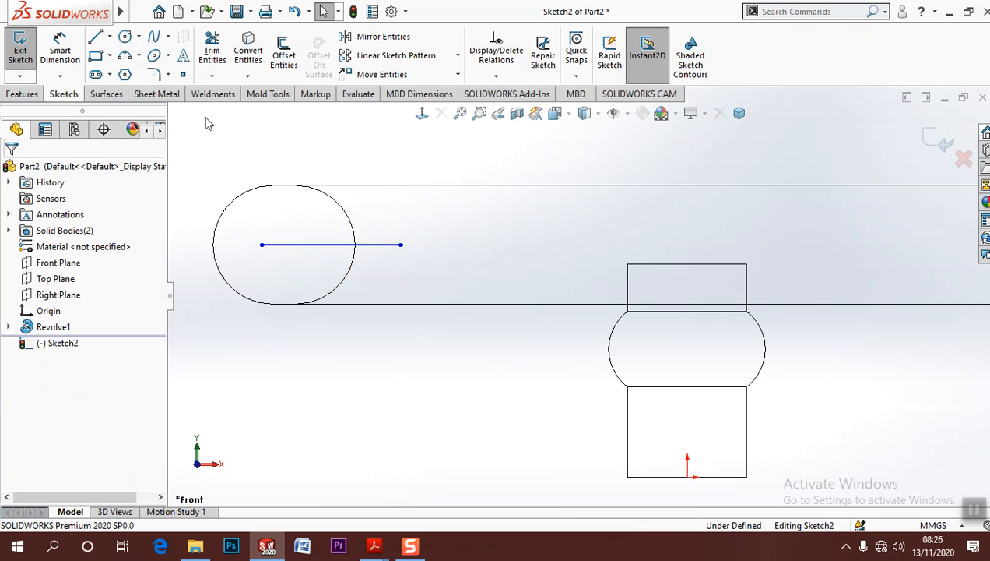
Sketch a lower horizontal line from a point on the hub axis directly above the origin outwards past the hub's side
left_click(92, 42)
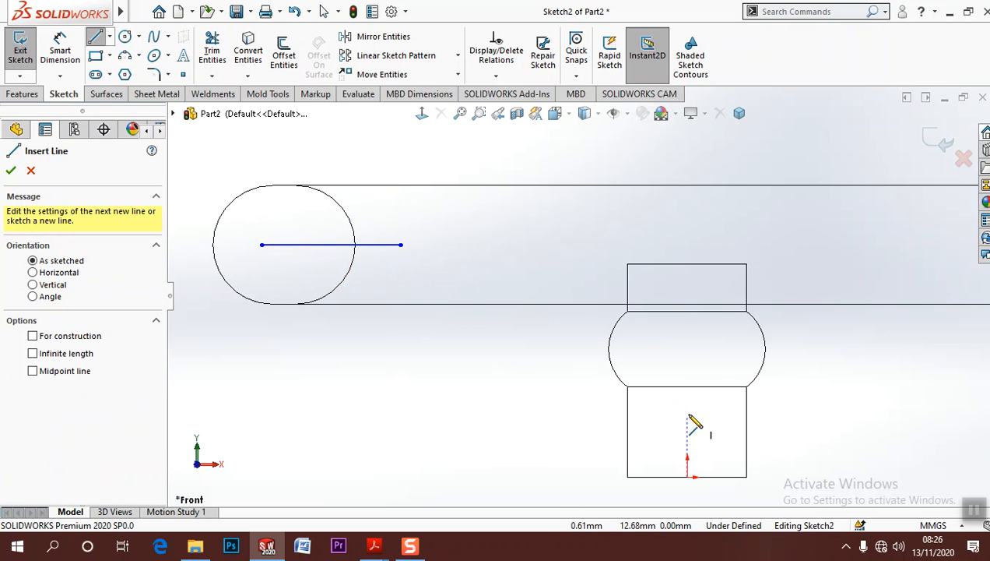
left_click(686, 402)
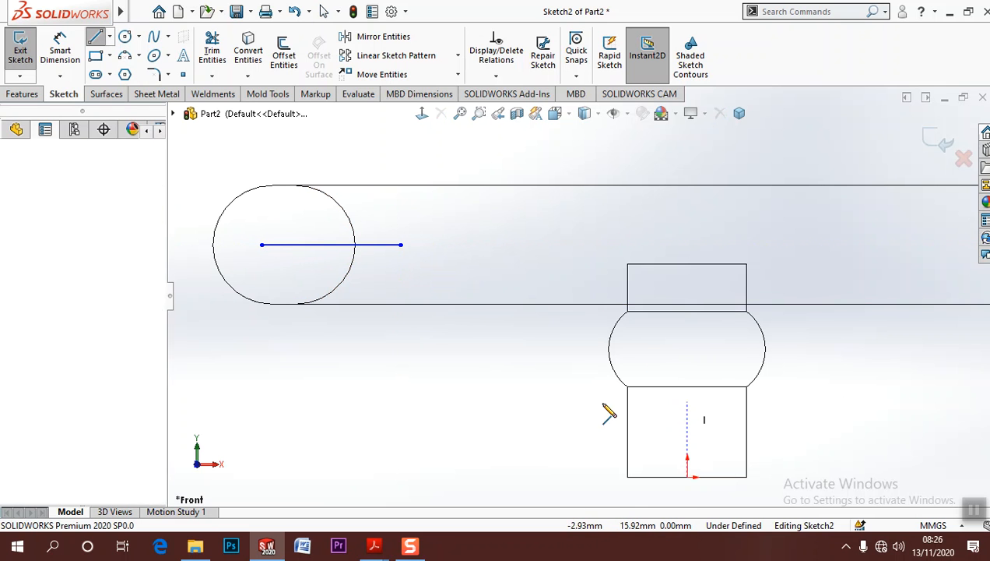
left_click(496, 401)
key("Escape")
Dimension the lower horizontal line 18 mm below the hub's top edge
left_click(62, 35)
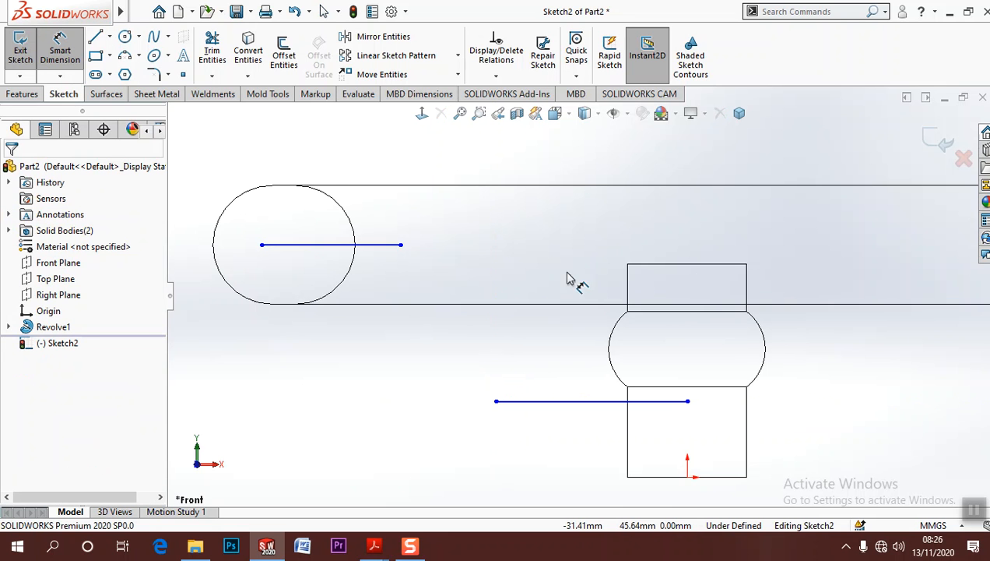
left_click(698, 264)
left_click(677, 401)
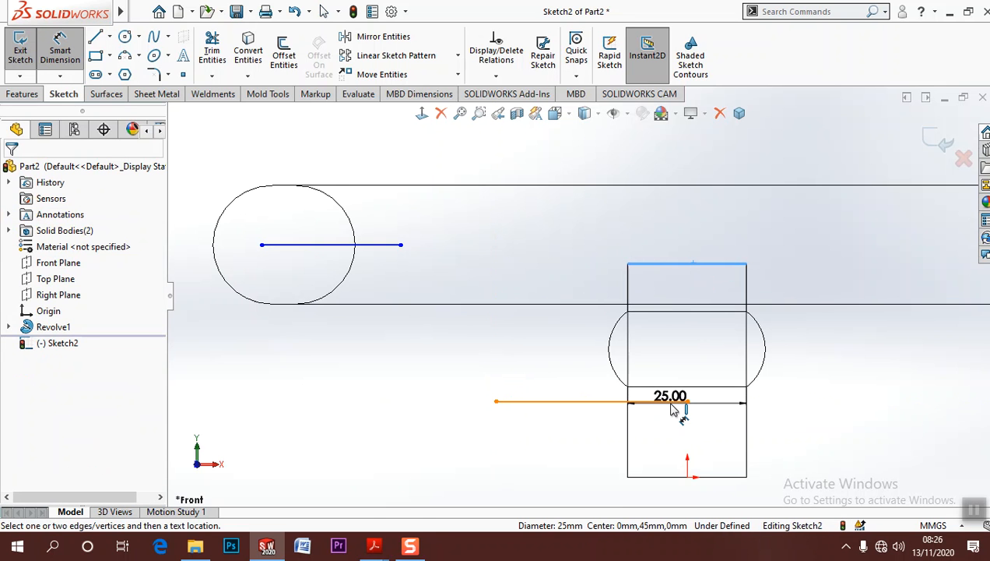
left_click(852, 352)
type("18")
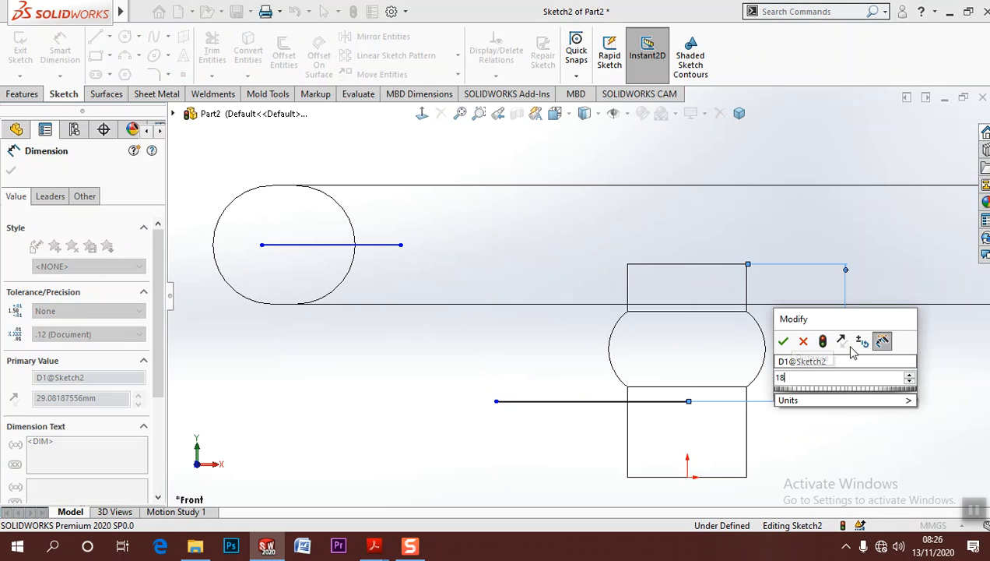
key("Return")
key("Escape")
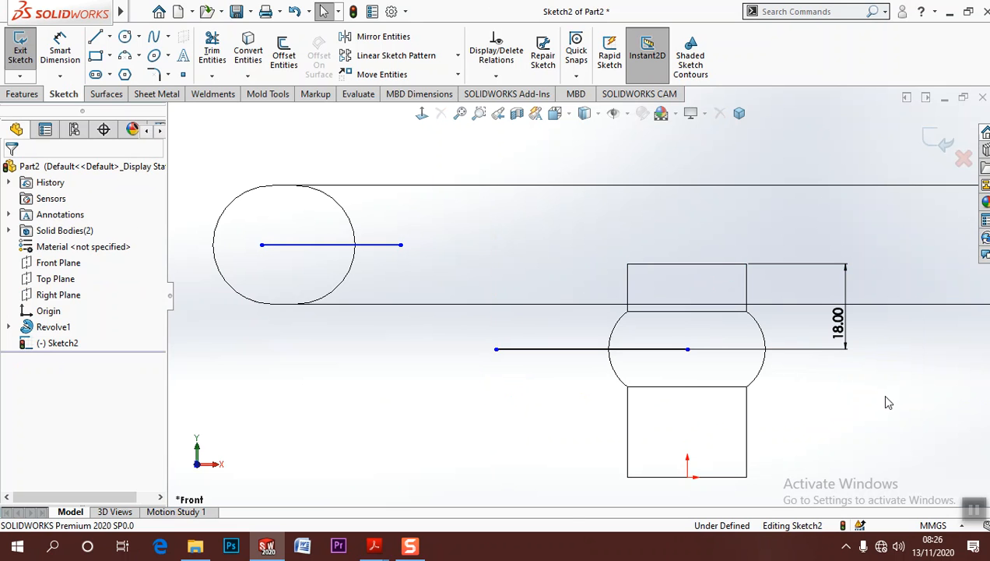
Connect the two horizontal lines with a sloped line and move the upper line's outer end to the handle's inner arc centre
left_click(95, 36)
left_click_drag(496, 349, 401, 246)
key("Escape")
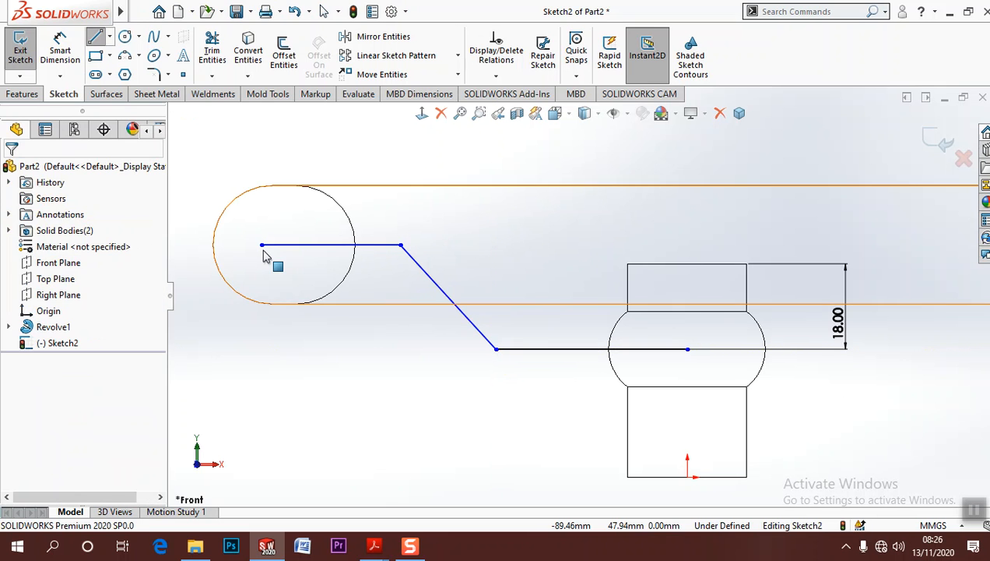
left_click_drag(262, 245, 312, 254)
left_click(341, 383)
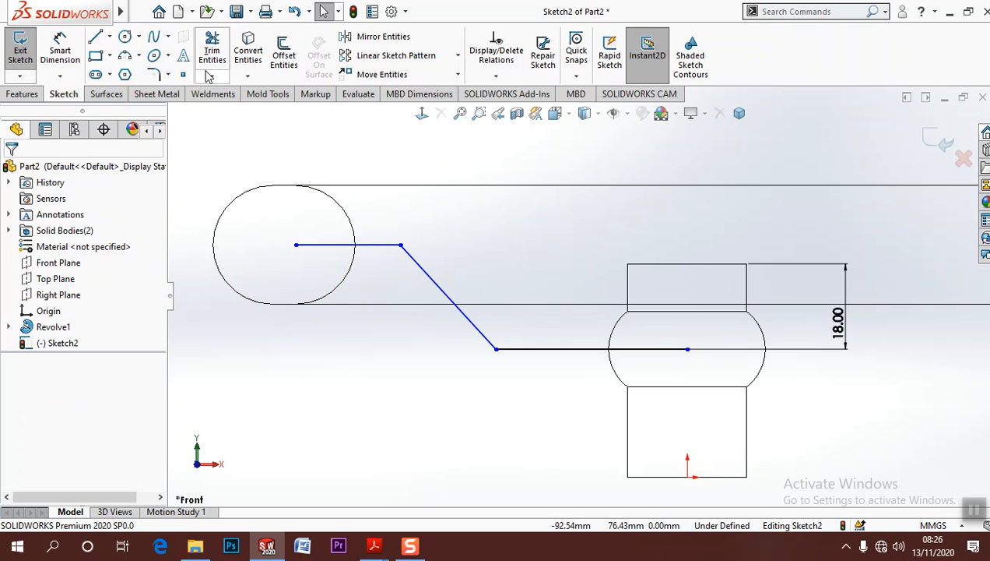
Fillet both corners of the spoke path with a 29 mm radius
mouse_move(21, 17)
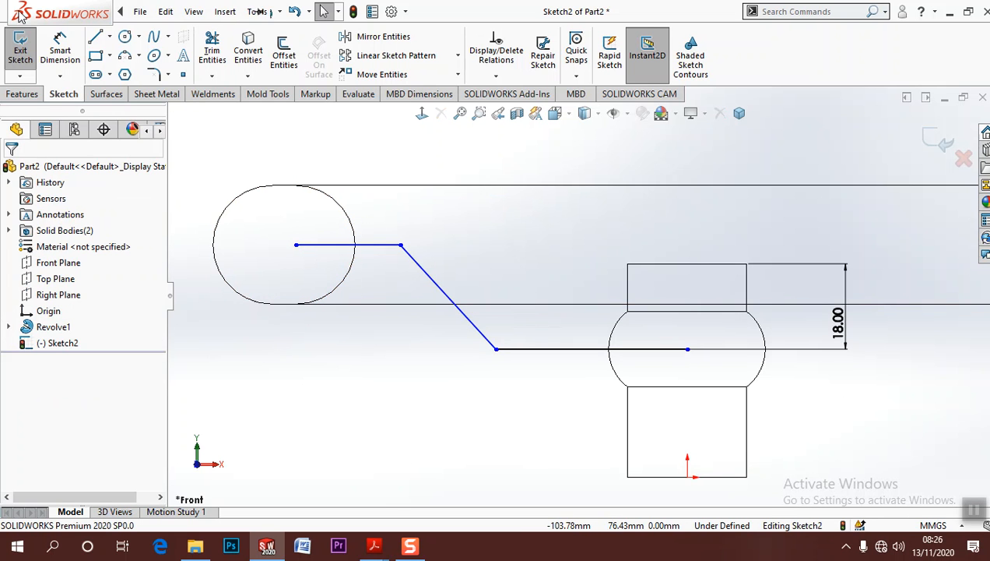
left_click(56, 48)
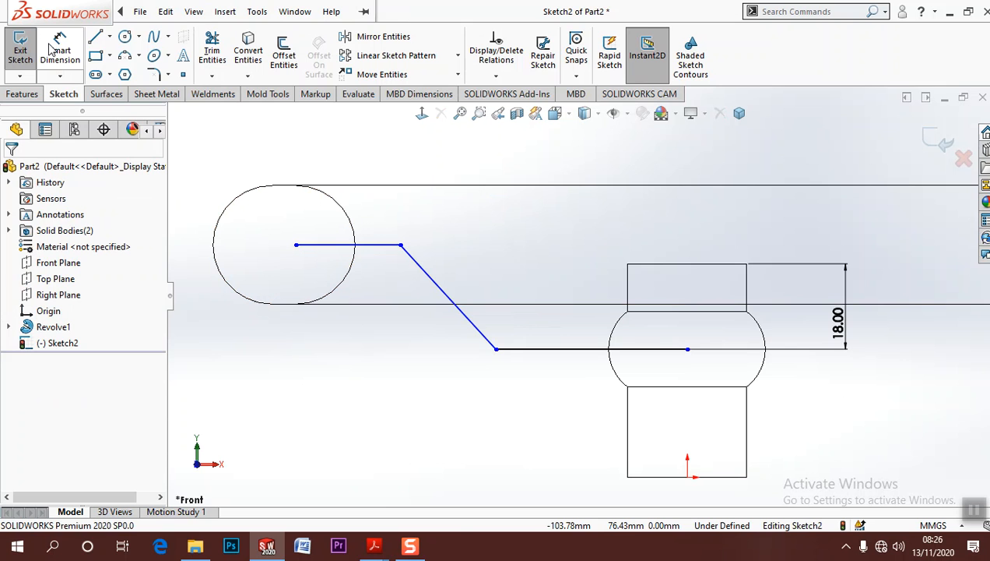
left_click(153, 74)
left_click(401, 245)
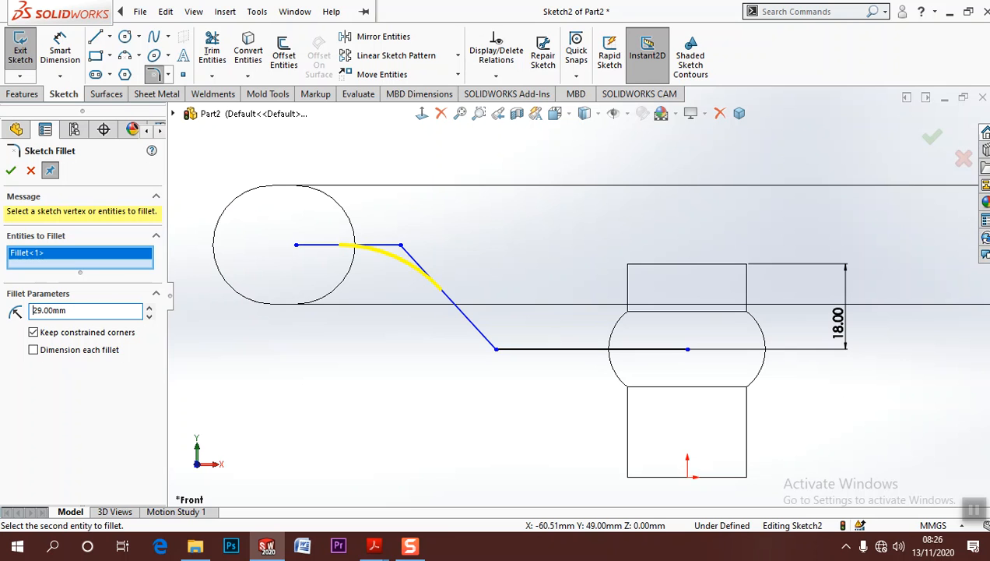
left_click(499, 356)
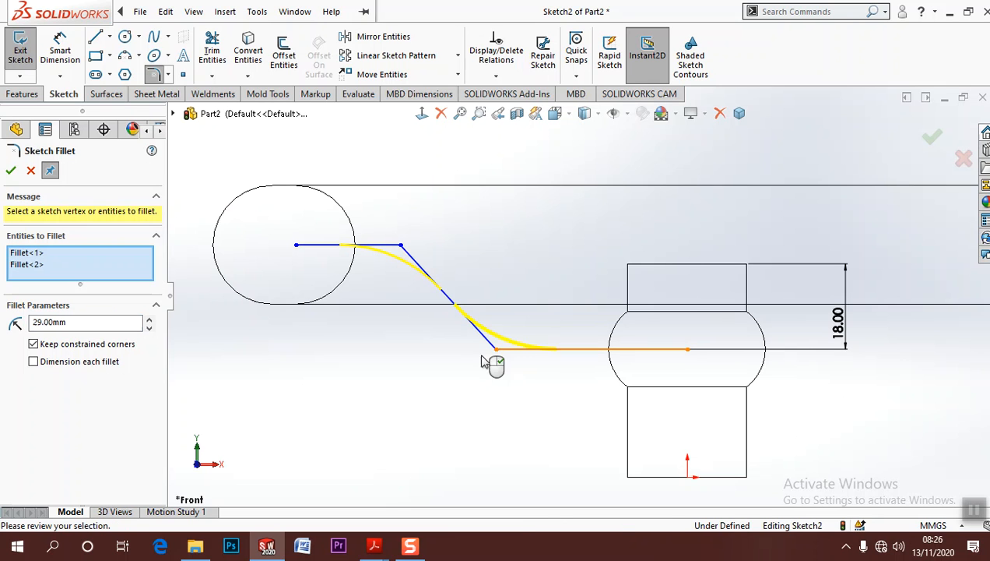
left_click(11, 171)
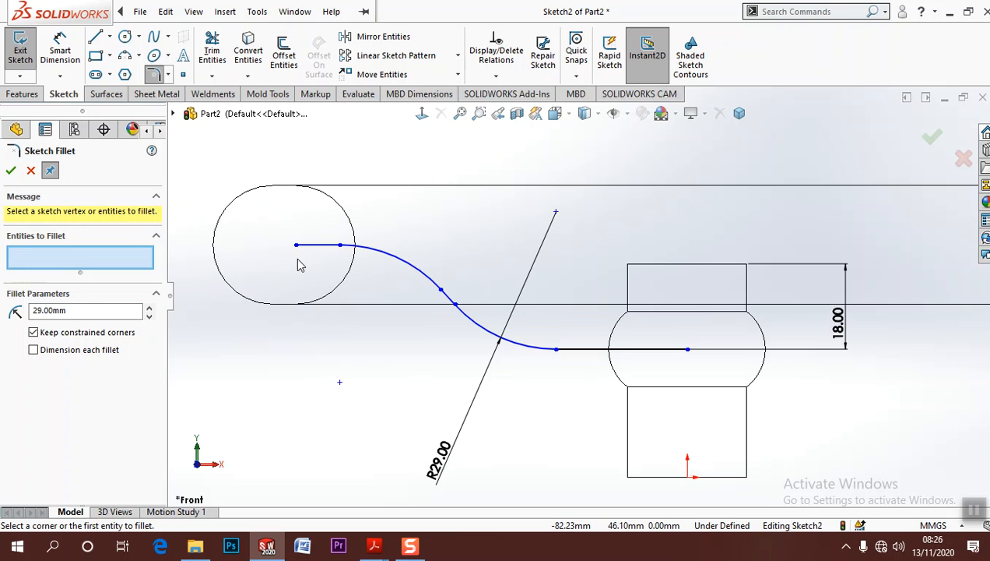
key("Escape")
Add a vertical relation between the path's outer endpoint and the lower end of the handle's inner arc, and test its movement
left_click(296, 304)
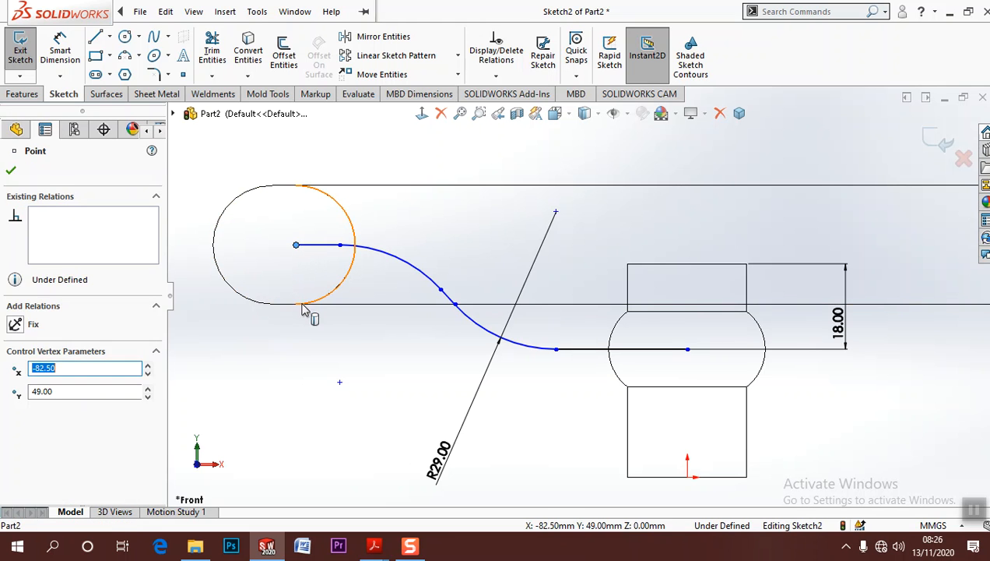
left_click(296, 305, "ctrl")
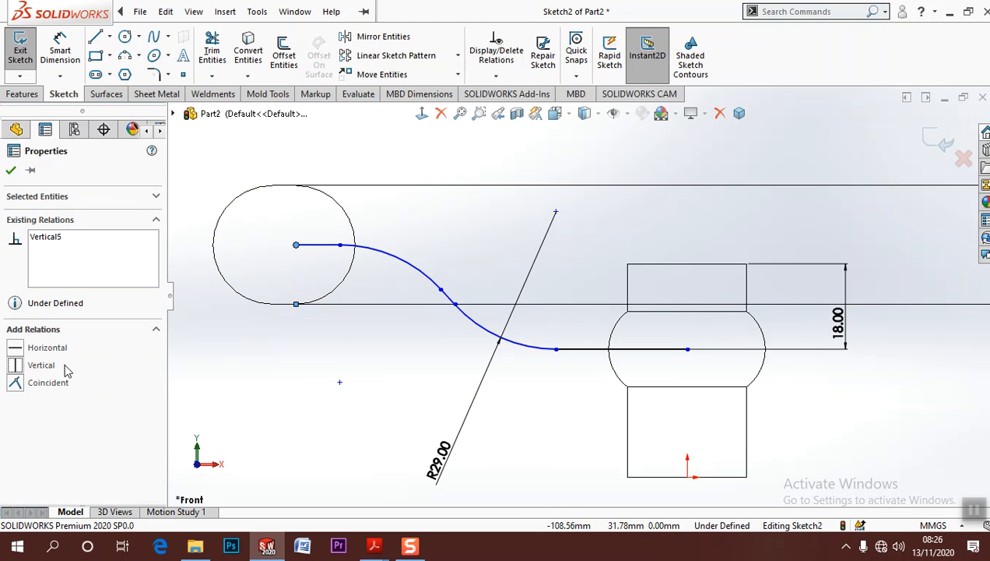
left_click(67, 371)
left_click_drag(299, 252, 234, 255)
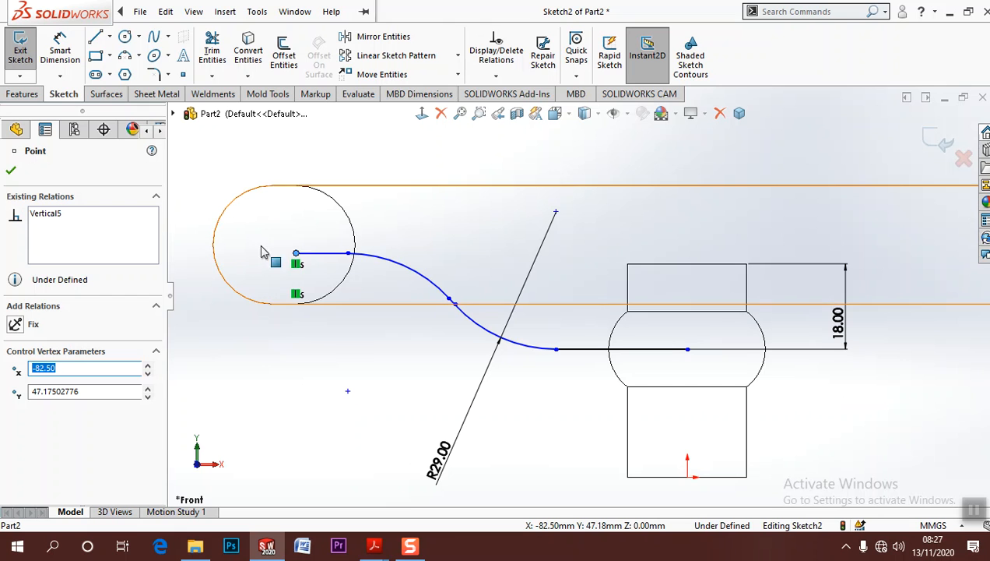
key("Escape")
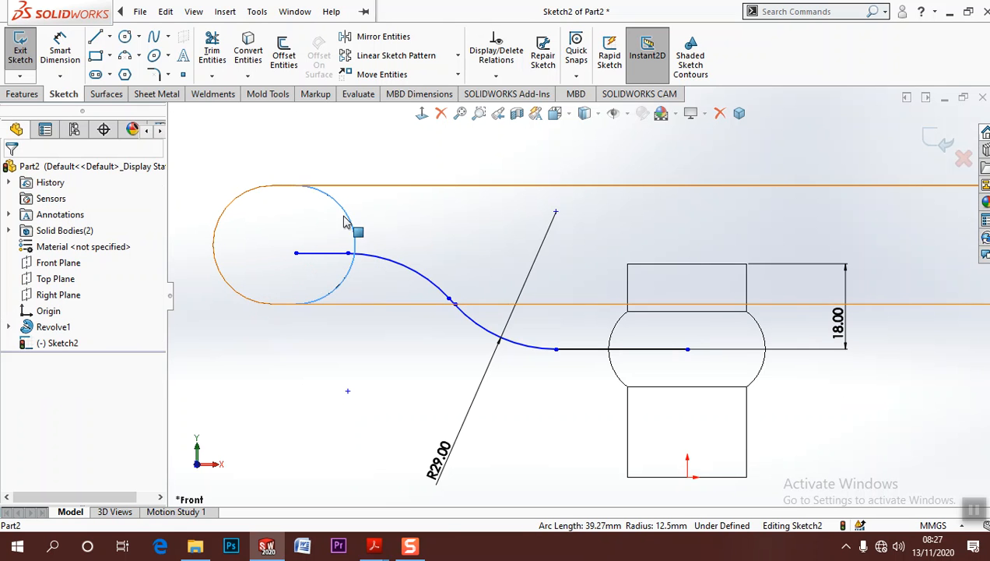
Convert the inner arc of the handle's section into the spoke path sketch
left_click(251, 54)
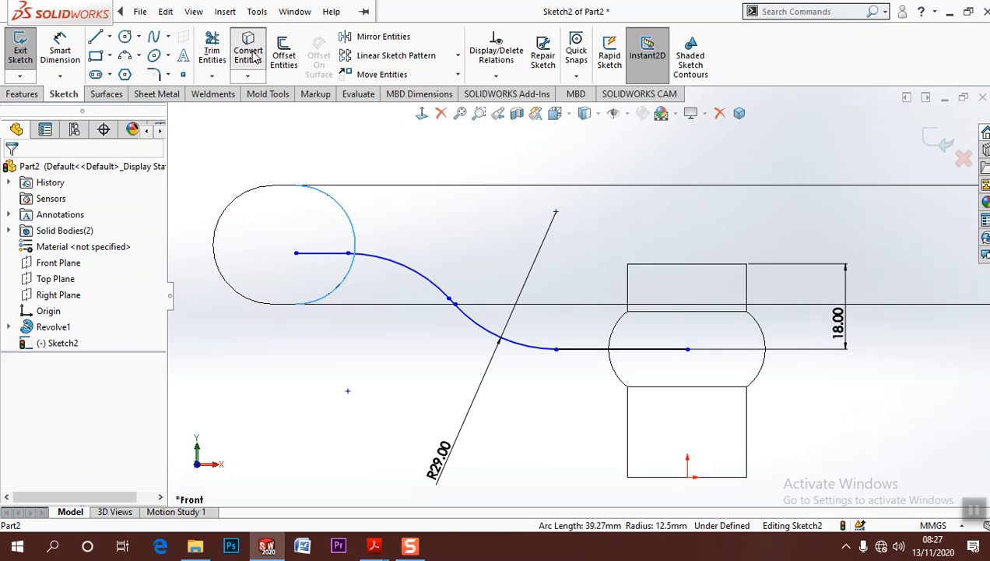
left_click(335, 289)
left_click(334, 340)
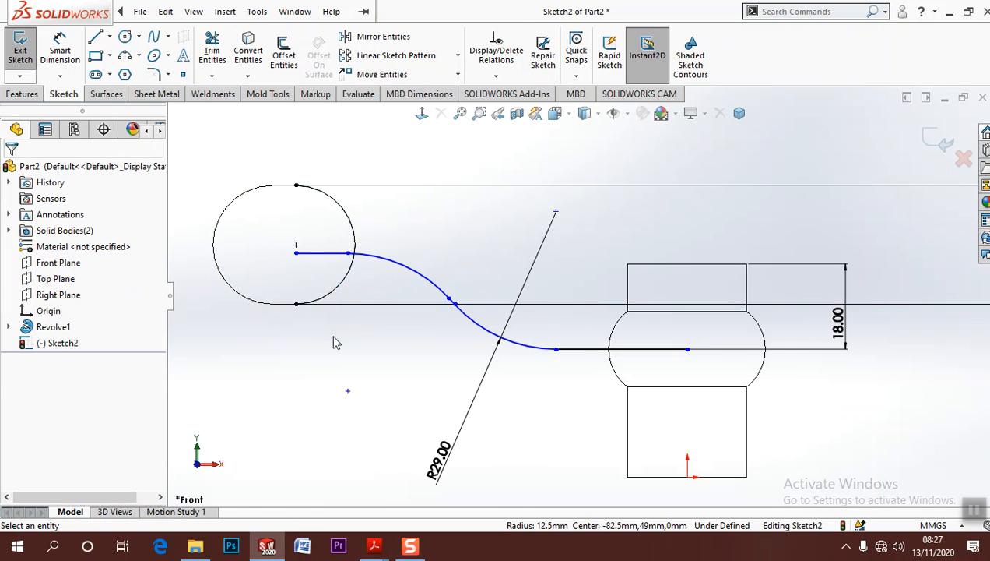
Merge the path's outer endpoint with the centre point of the converted handle arc
left_click(297, 253)
left_click(297, 244, "ctrl")
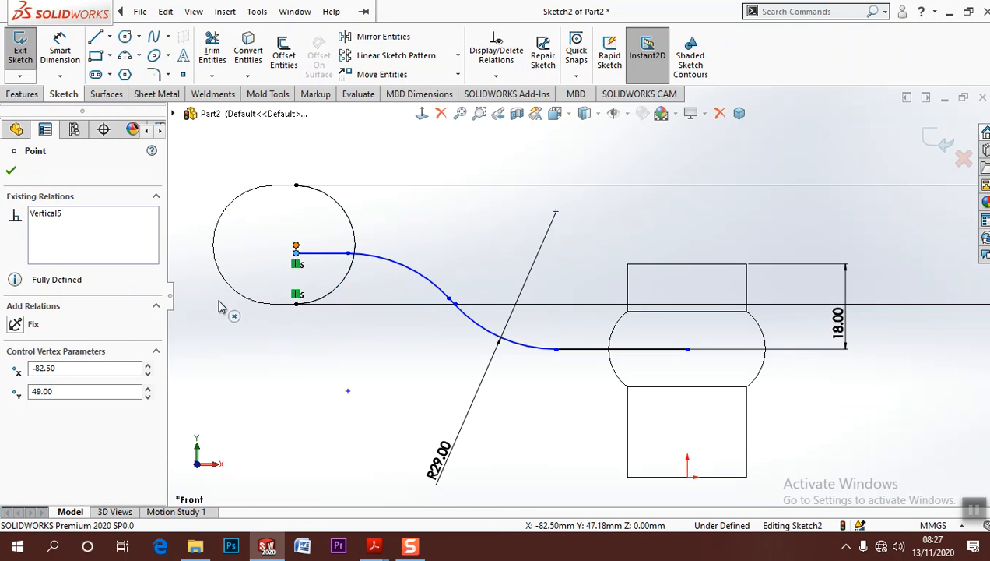
left_click(35, 400)
left_click(243, 370)
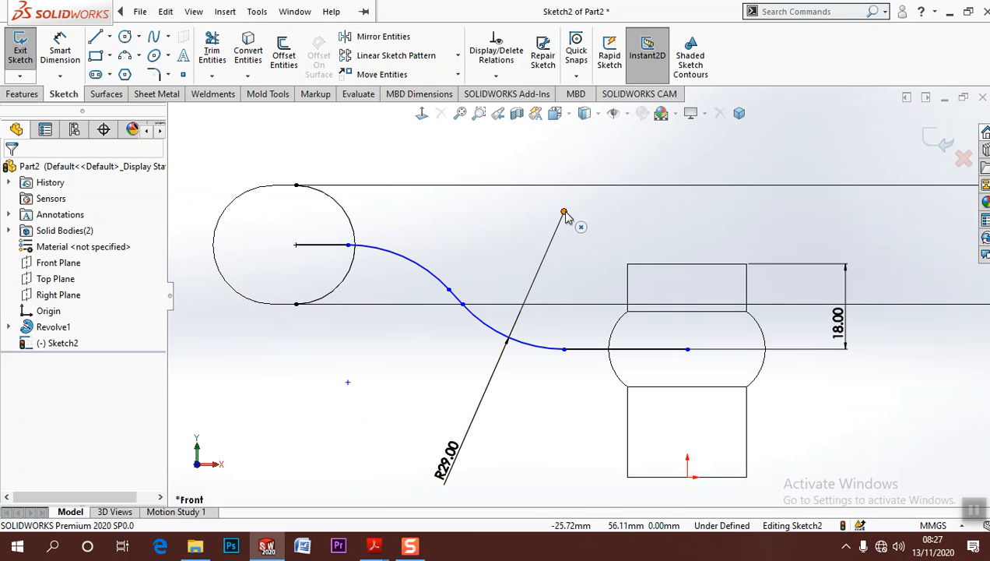
Dimension the horizontal distance between the handle arc's centre and the lower fillet's centre as 55 mm
left_click(60, 50)
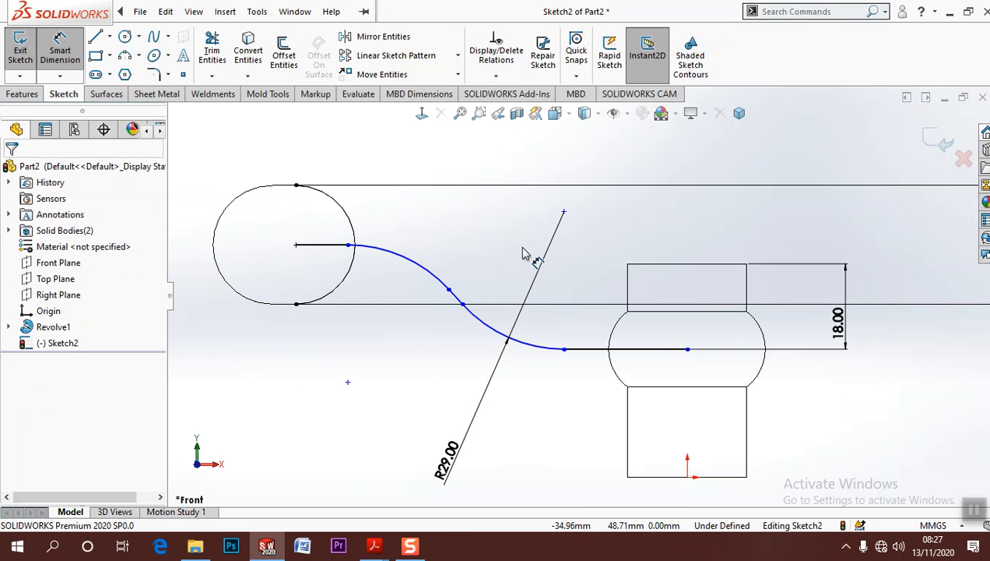
left_click(565, 213)
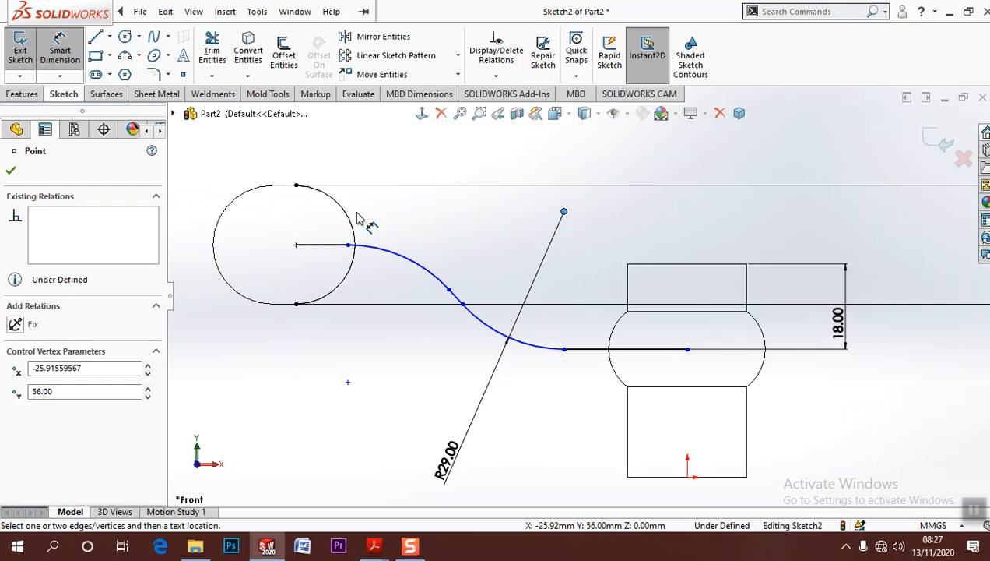
left_click(296, 246)
left_click(424, 165)
type("55")
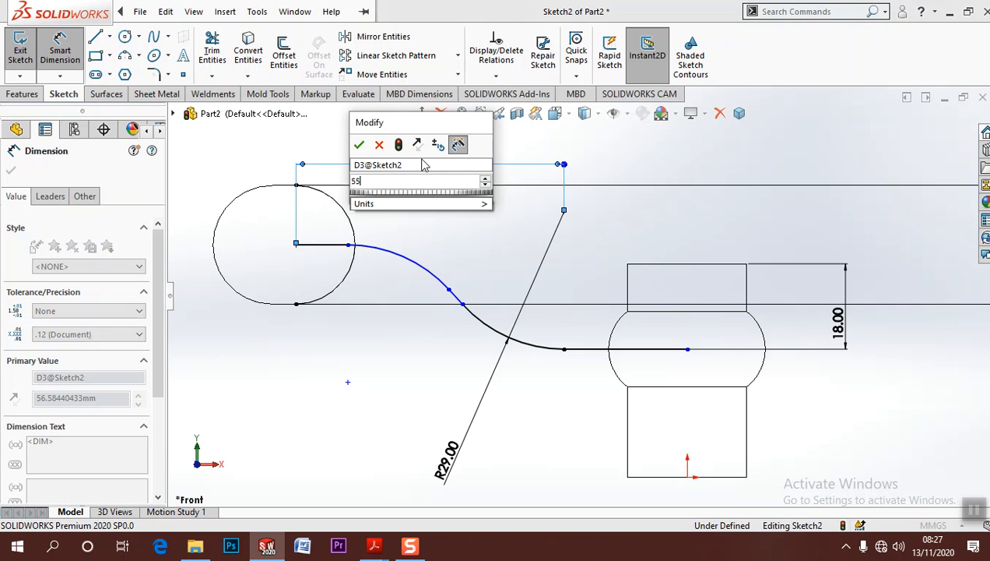
key("Return")
left_click(403, 353)
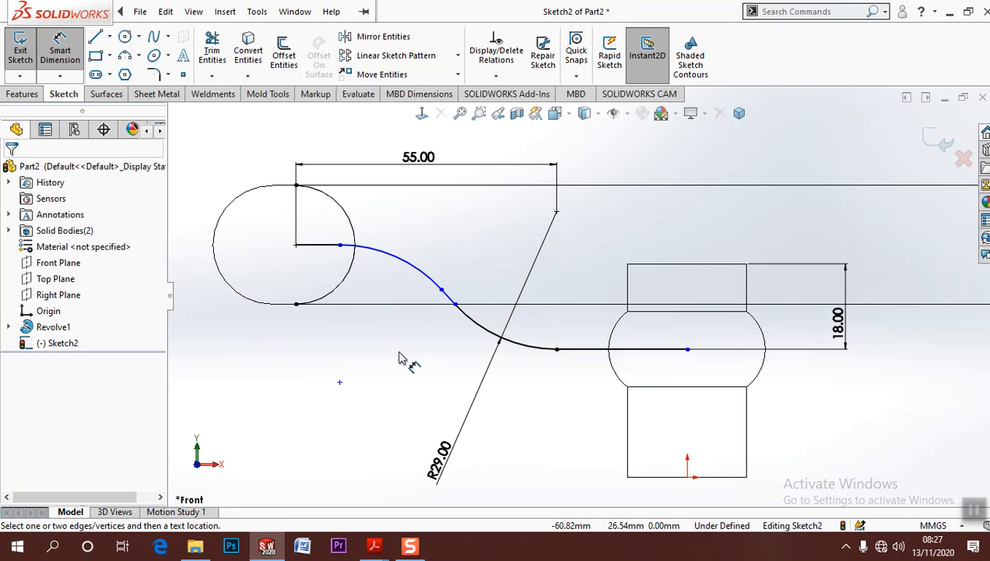
left_click(340, 383)
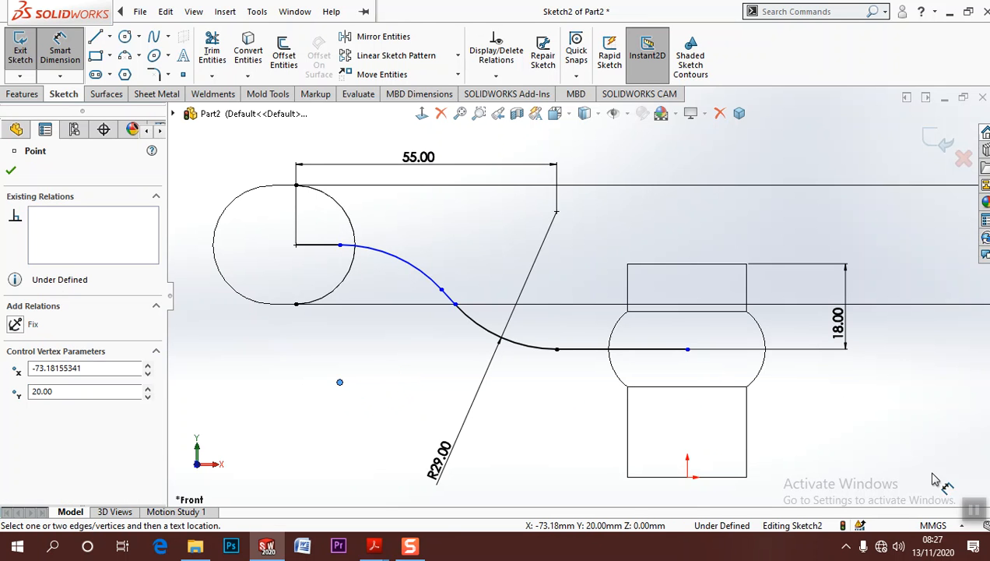
left_click(974, 509)
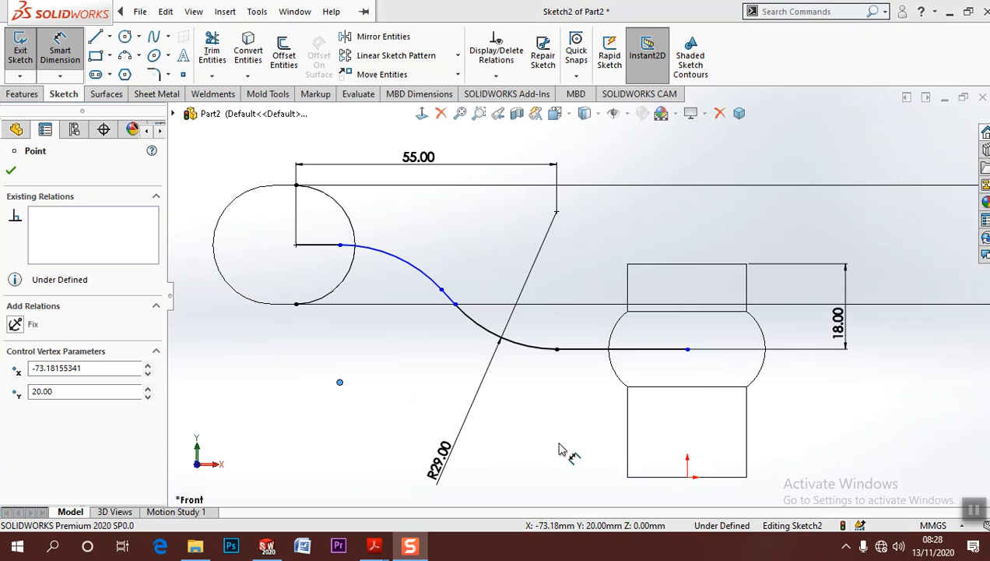
left_click(407, 380)
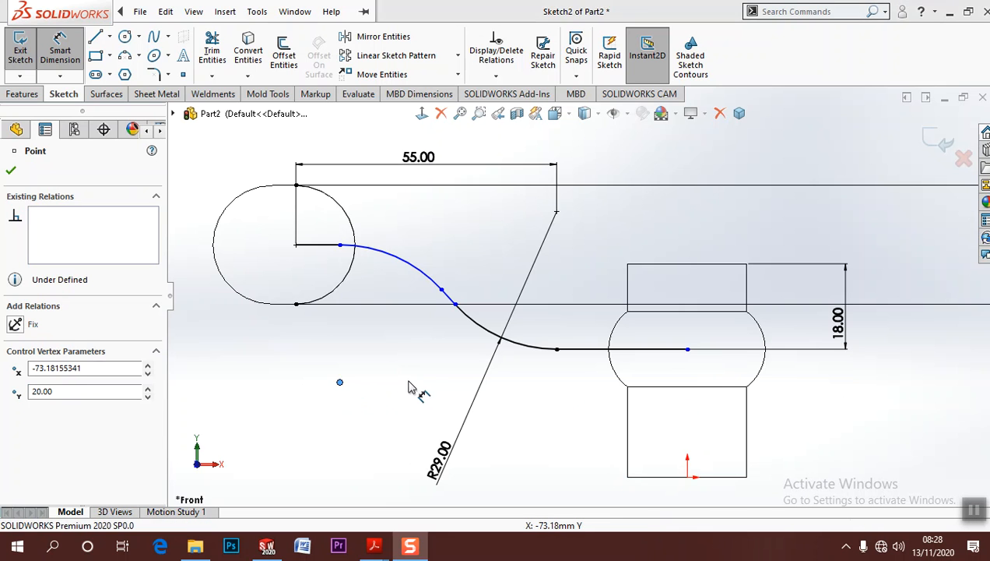
left_click(340, 246)
key("Escape")
key("Escape")
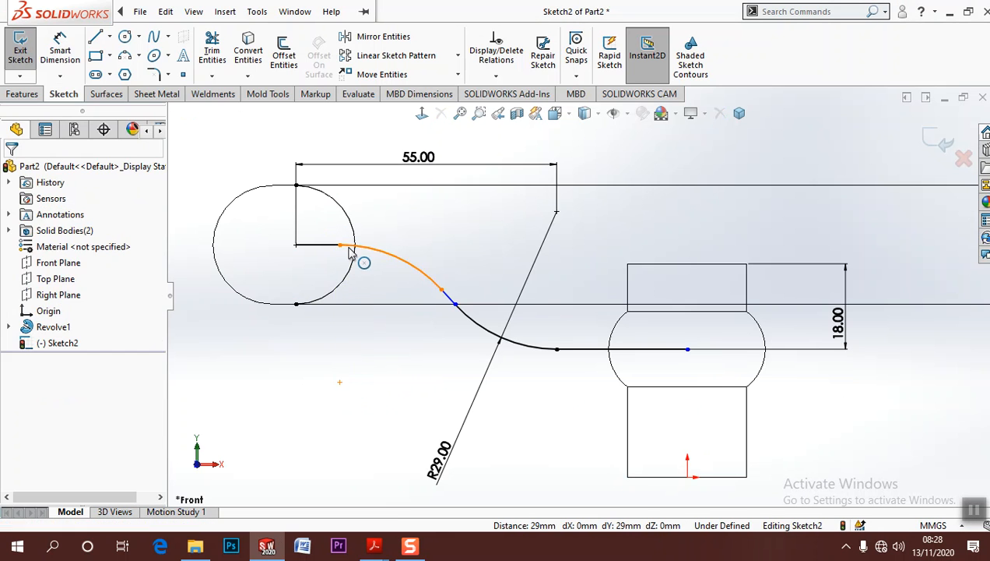
Try to make the upper fillet's outer endpoint coincident with the handle's inner arc, and undo the relation
left_click(341, 246)
left_click(354, 234, "ctrl")
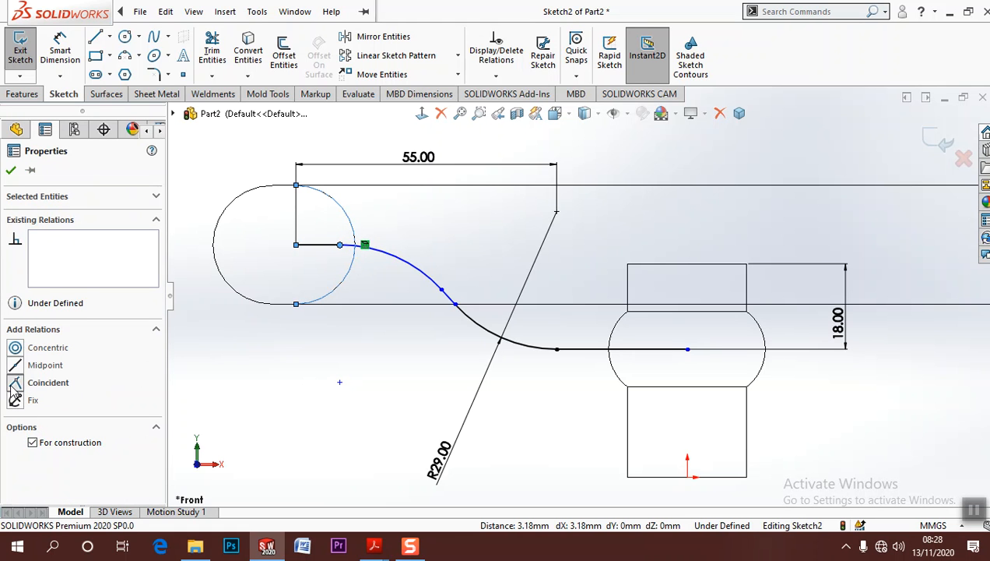
left_click(14, 384)
left_click(310, 397)
key("ctrl+z")
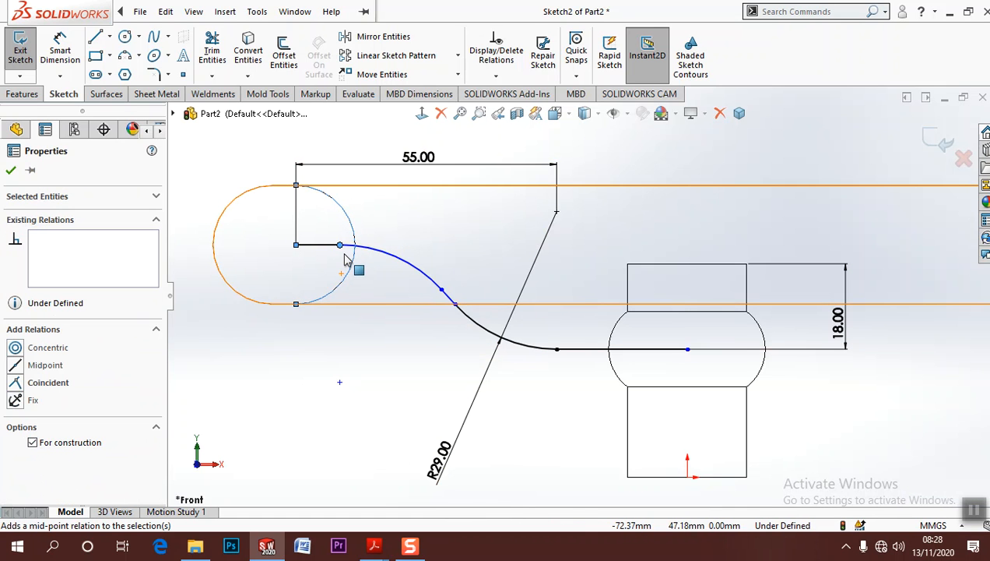
Shift the ends of the upper fillet arc to lengthen the sloped line between the two bends
left_click_drag(341, 246, 366, 253)
left_click_drag(446, 292, 442, 266)
left_click(394, 365)
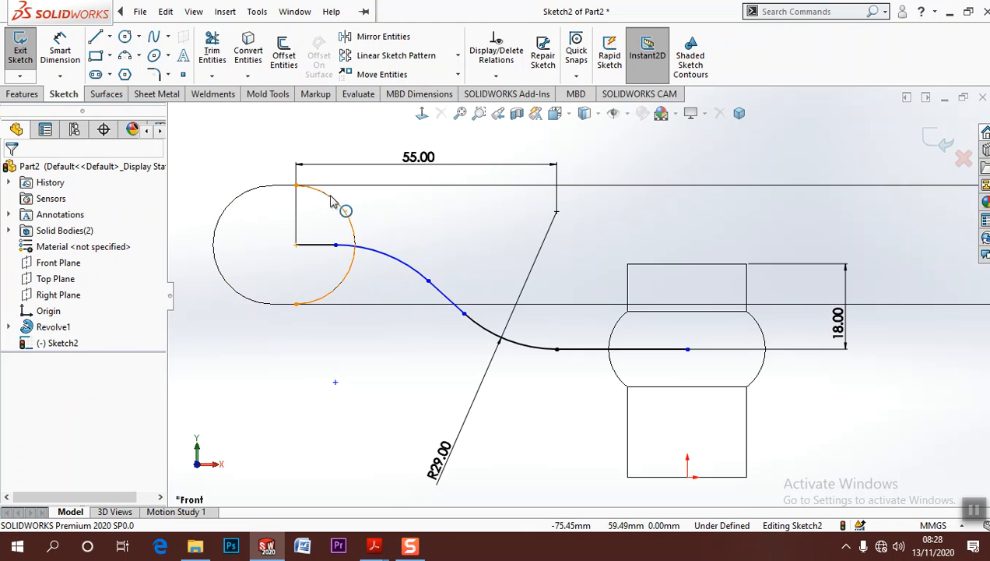
left_click(337, 245)
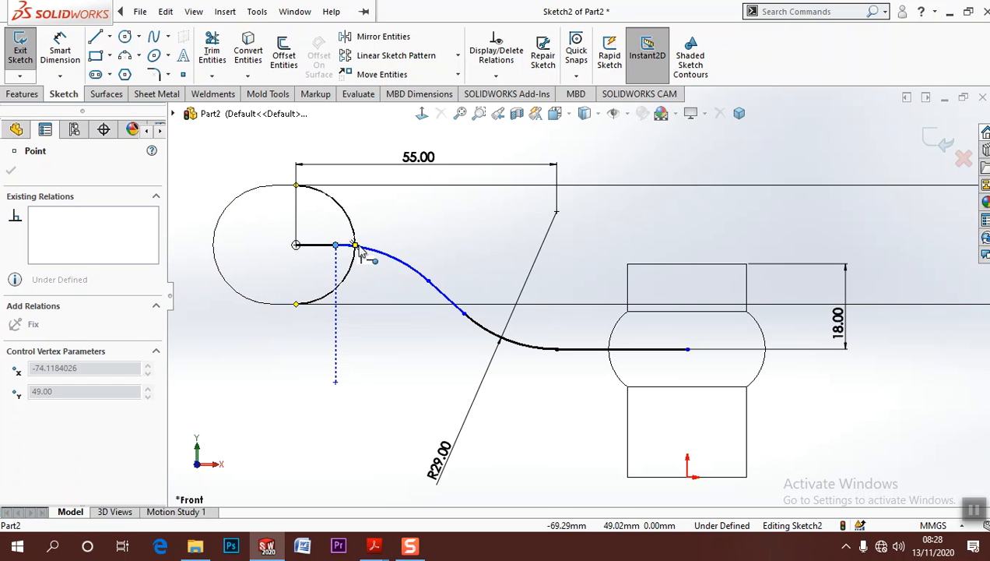
left_click(403, 358)
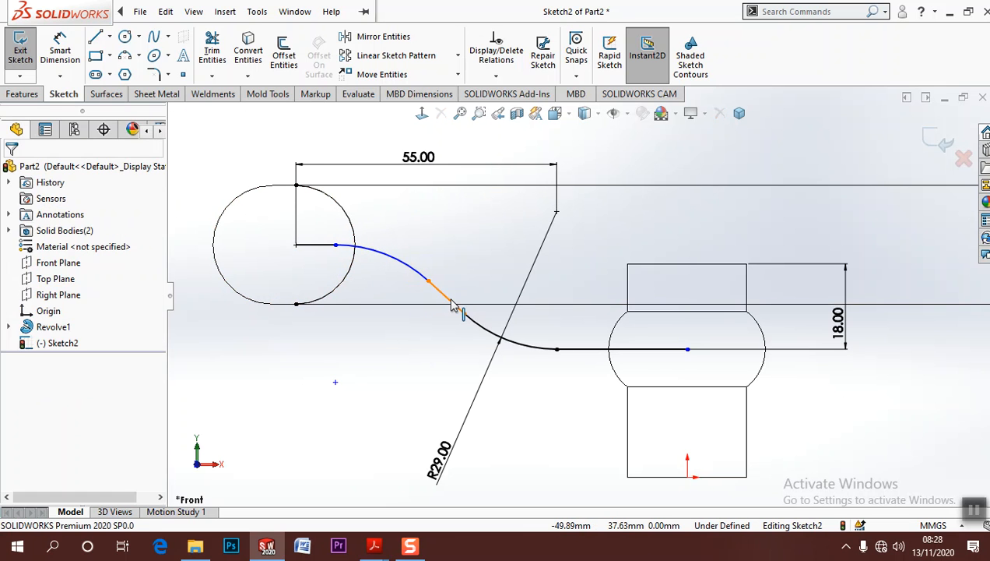
Dimension the angle between the sloped line and the horizontal hub line as 135° (90+45)
left_click(451, 303)
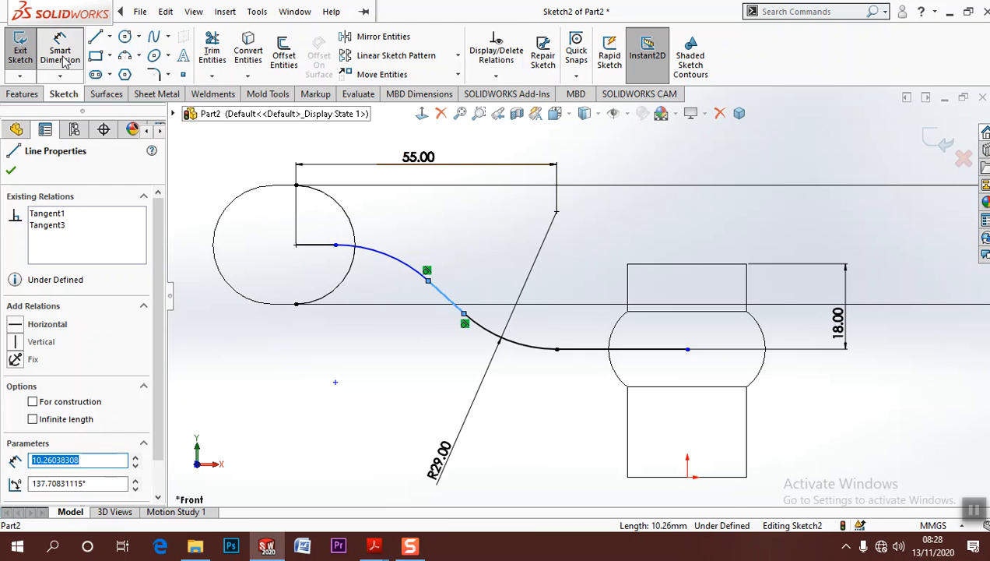
left_click(60, 52)
left_click(585, 349)
left_click(461, 313)
left_click(502, 308)
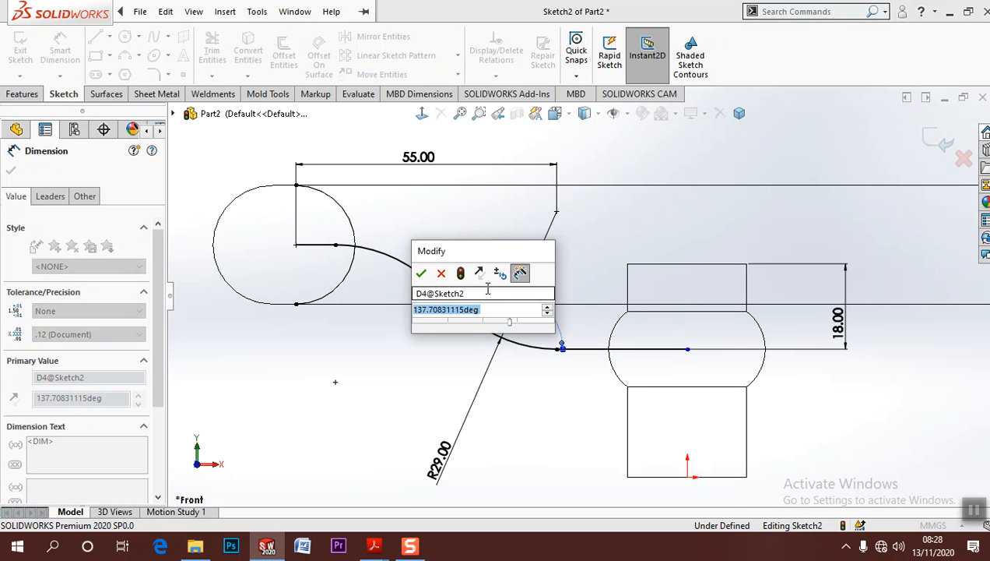
type("90+")
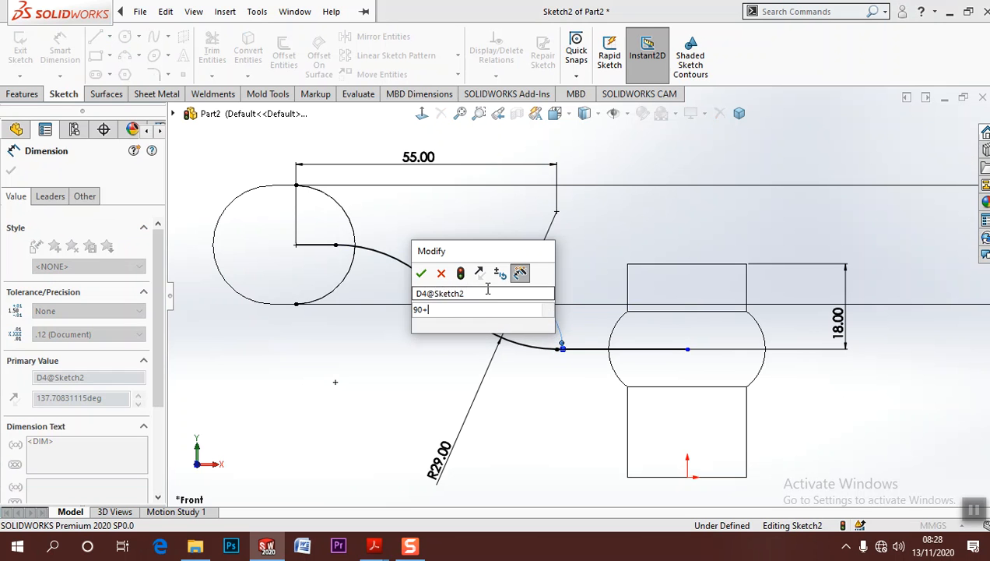
type("45")
key("Return")
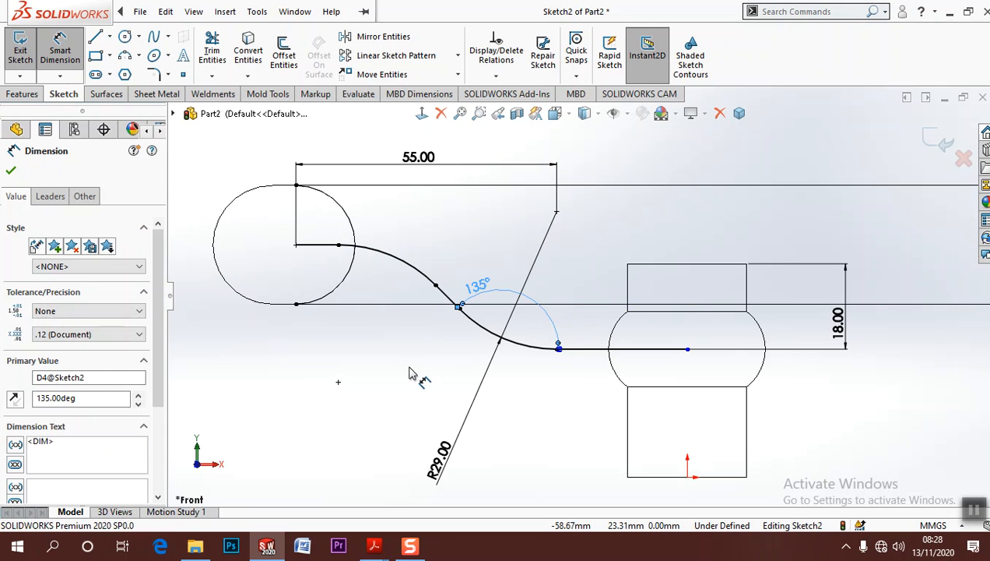
key("Escape")
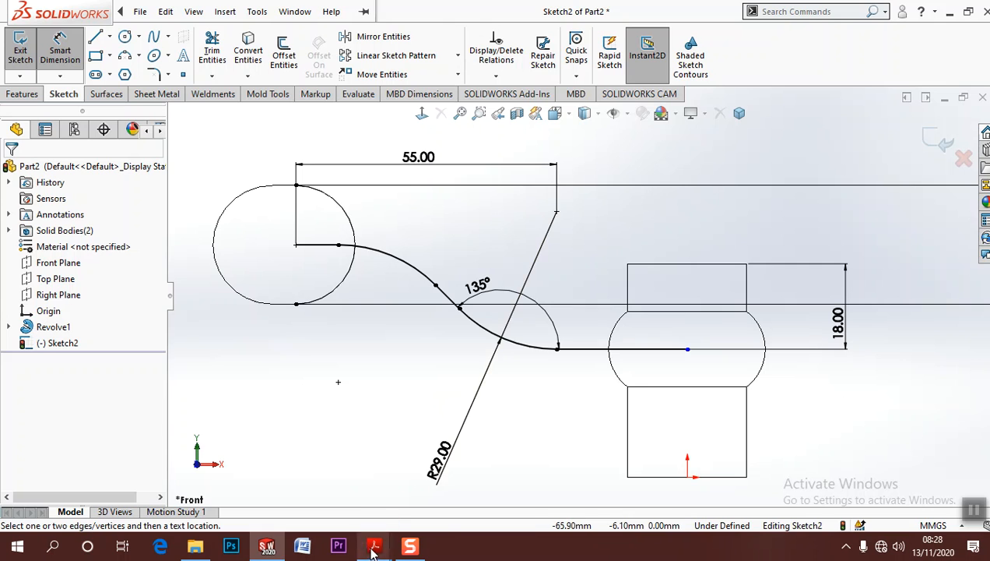
Switch to the Part 3 PDF drawing to check how the spoke path's two R29 arcs meet, and return to the sketch
mouse_move(374, 545)
left_click(448, 504)
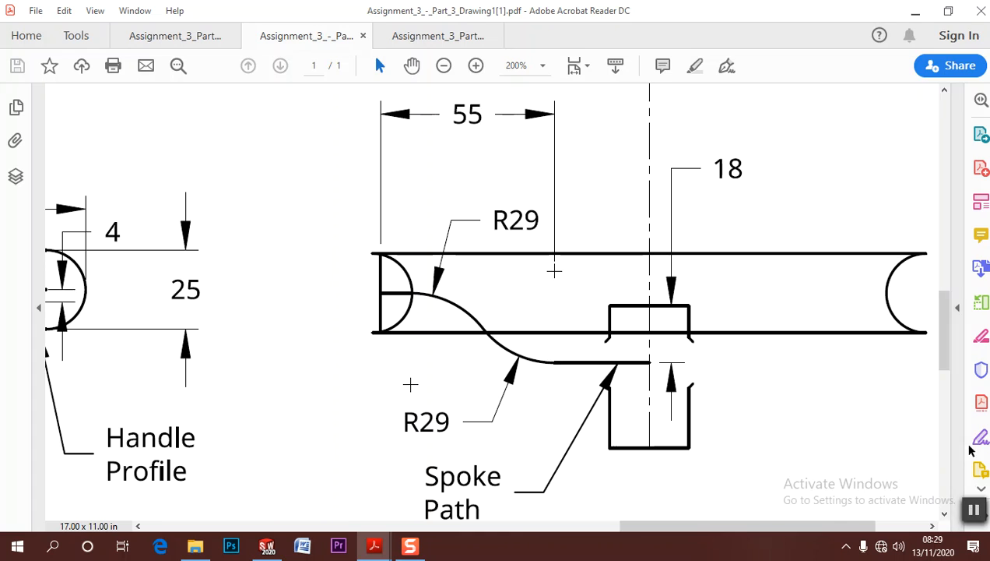
left_click(915, 11)
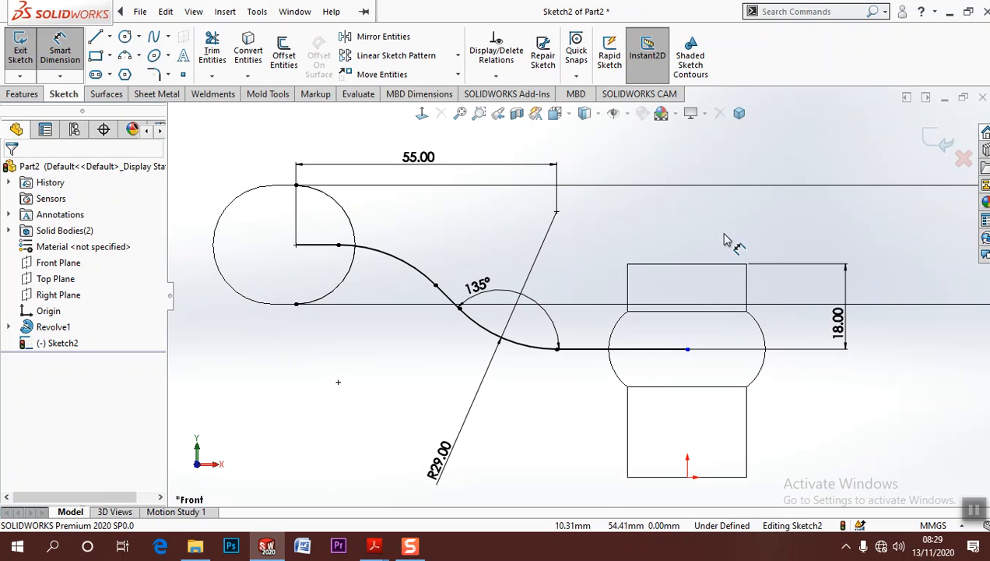
double_click(490, 288)
key("BackSpace")
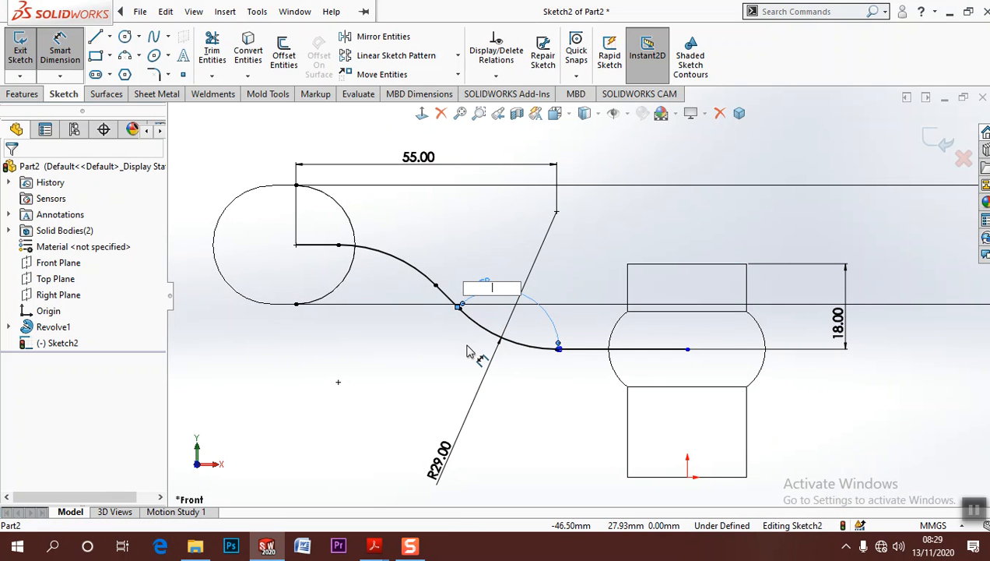
key("Escape")
key("Escape")
key("Escape")
left_click(532, 301)
left_click(554, 326)
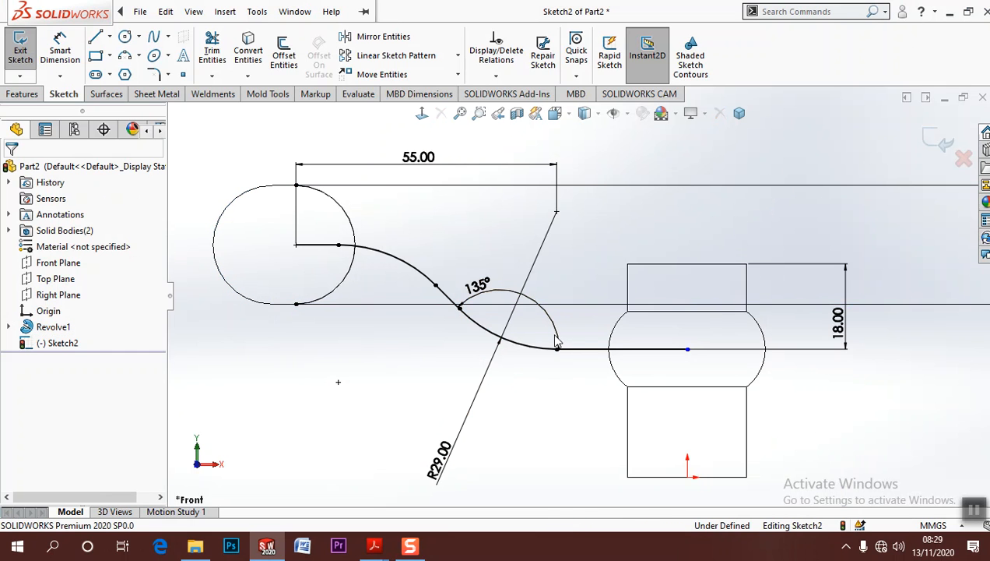
left_click(507, 293)
left_click(485, 287)
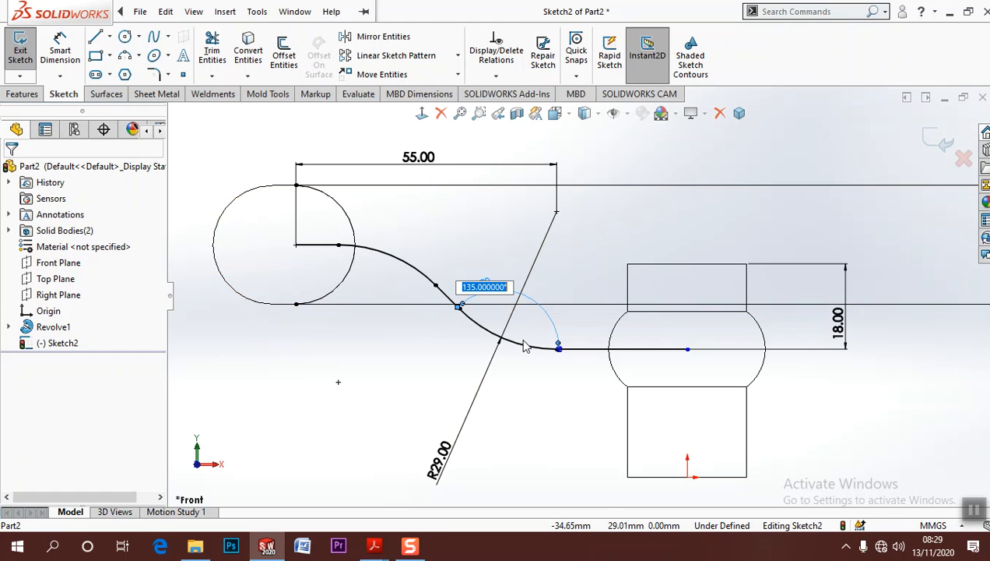
left_click(661, 148)
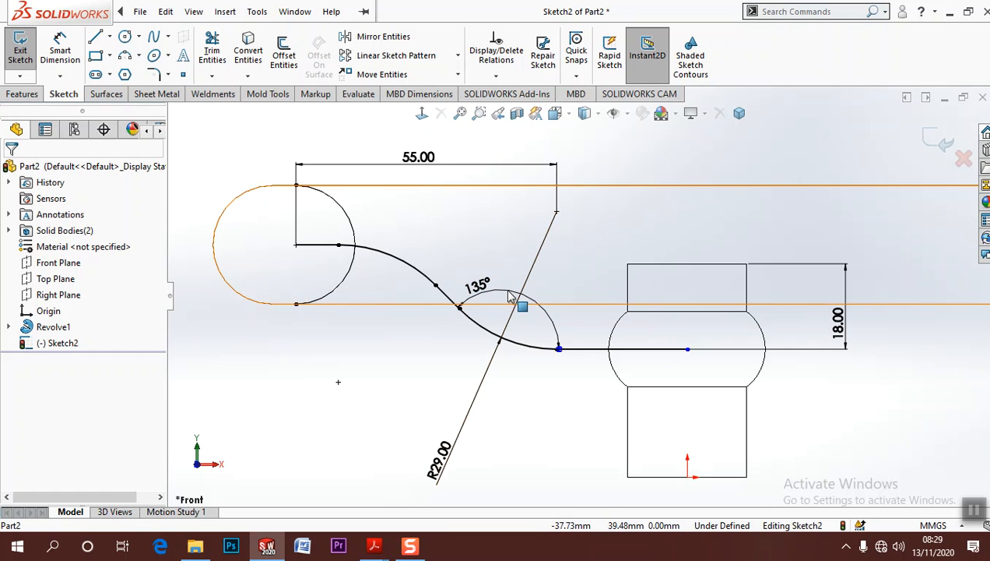
left_click(508, 297)
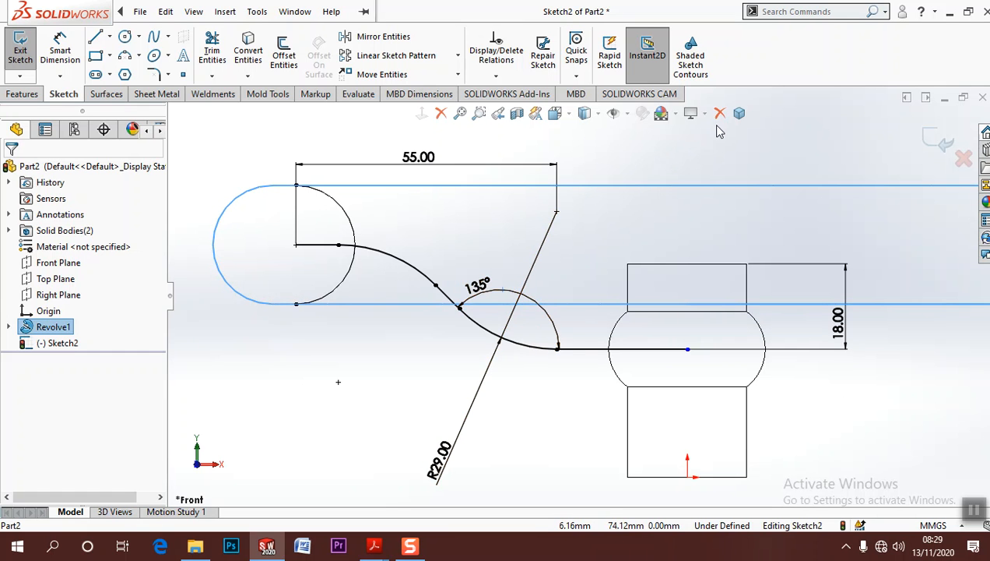
Delete the 135° angle dimension and the sloped line between the two arcs
left_click(483, 287)
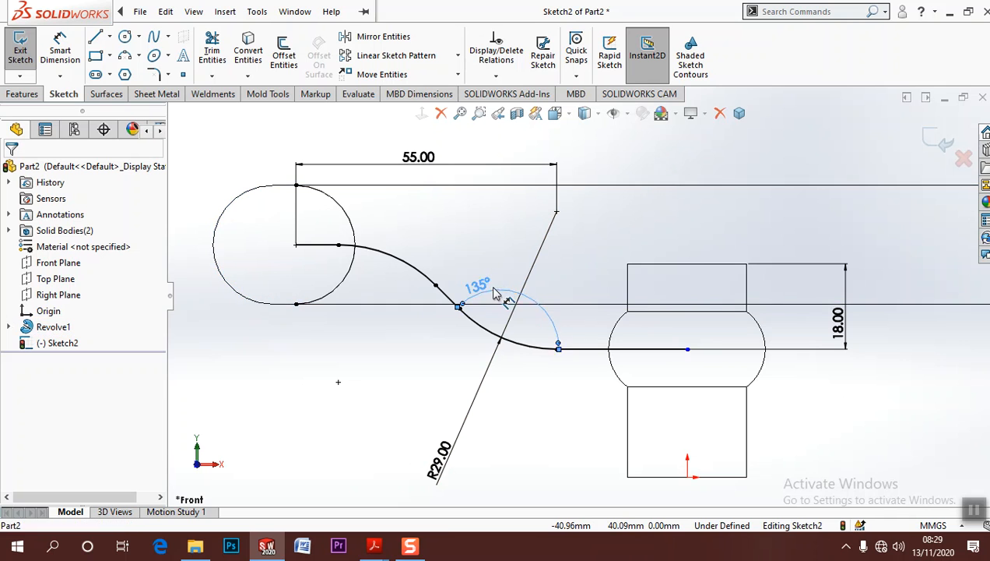
left_click(718, 114)
left_click(456, 305)
key("Delete")
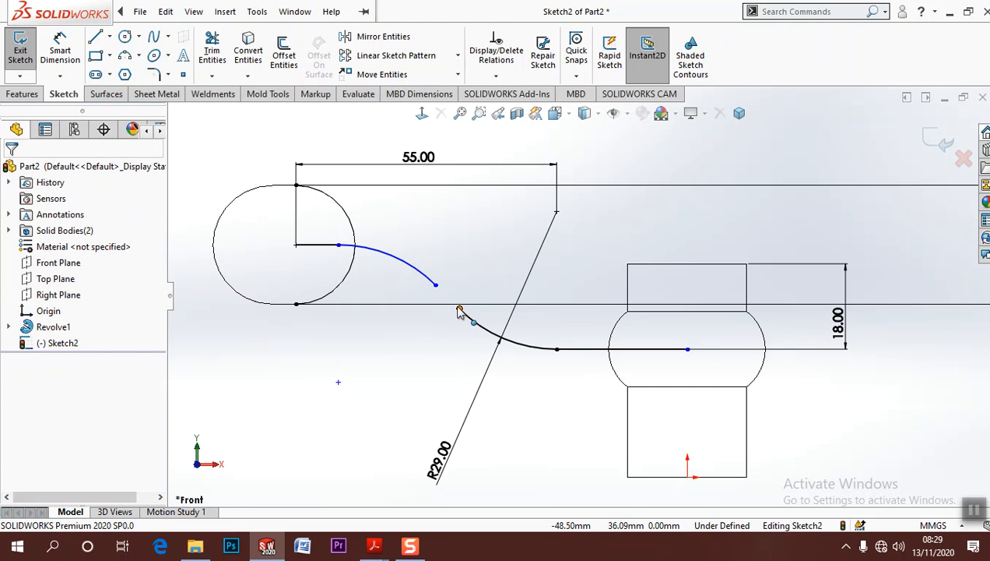
Merge the facing endpoints of the upper and lower arcs of the spoke path
left_click(459, 310)
left_click(435, 285, "ctrl")
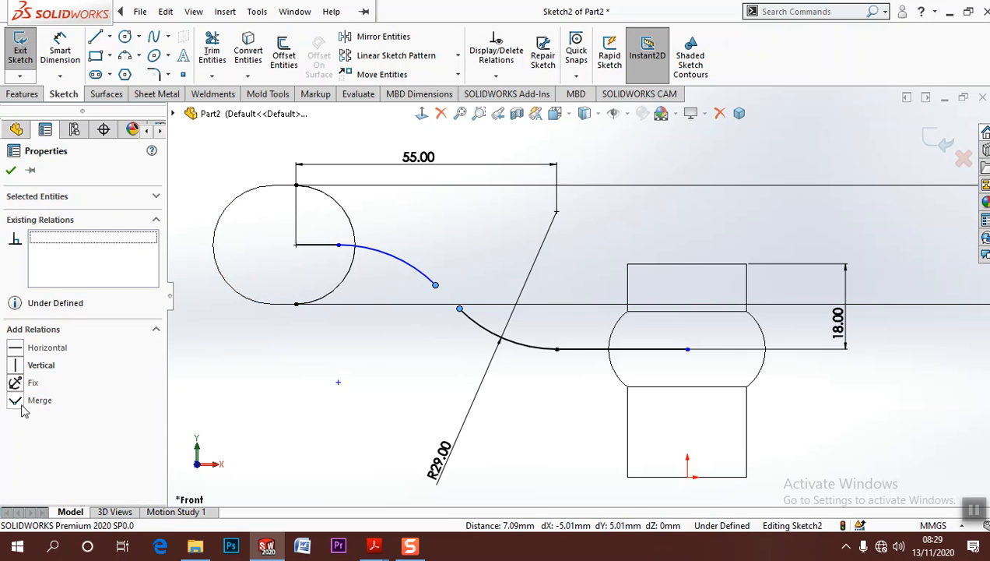
left_click(17, 401)
key("Escape")
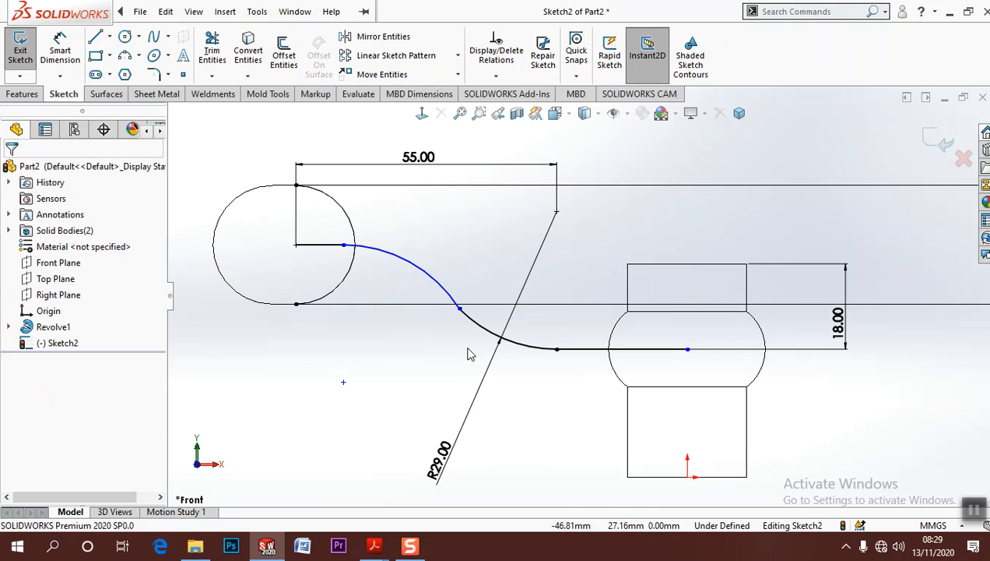
Make the upper and lower arcs tangent to each other, and move the R29 dimension closer to the lower arc
left_click(497, 343)
left_click(450, 297, "ctrl")
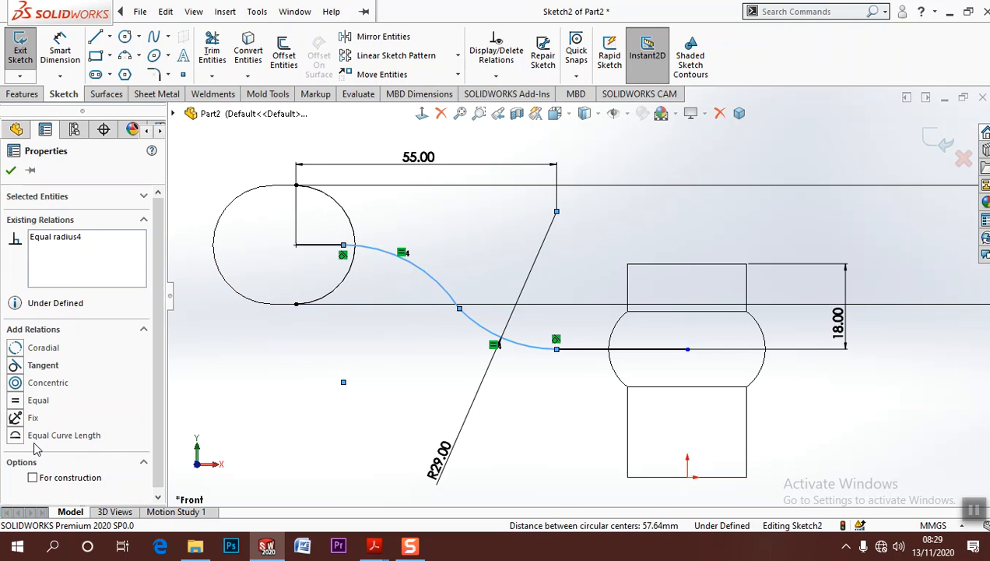
left_click(18, 365)
left_click(307, 385)
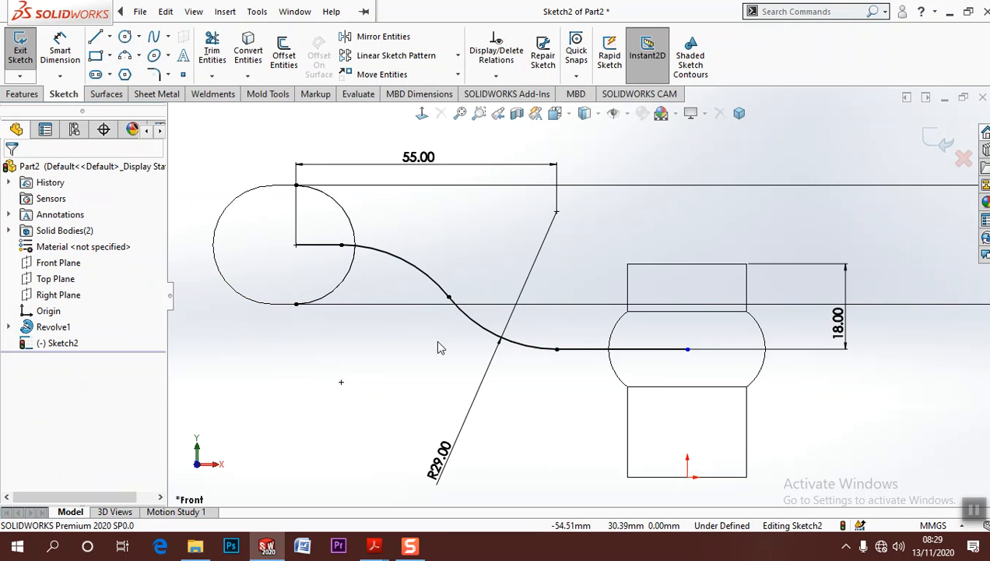
left_click_drag(439, 458, 471, 368)
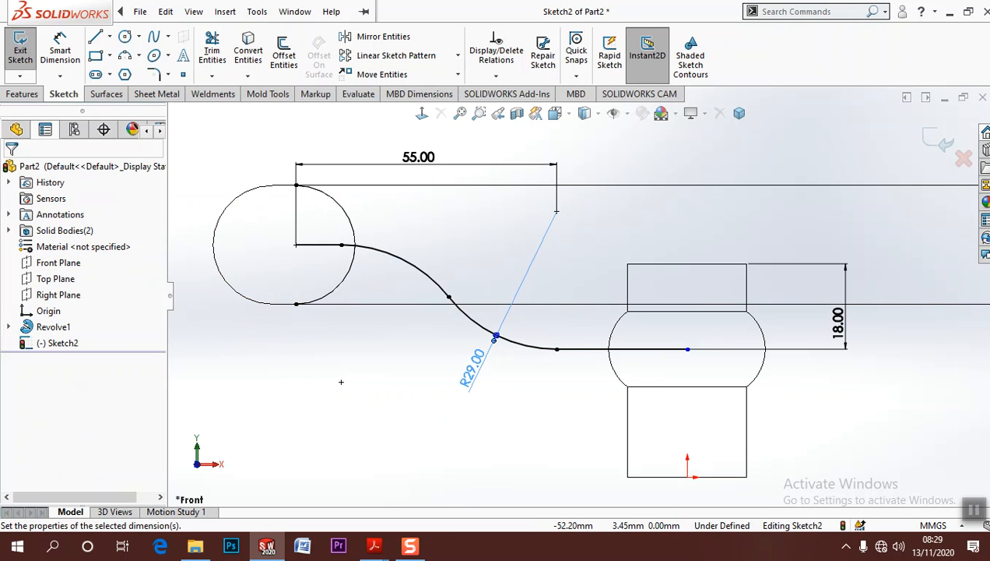
Align the spoke path's hub endpoint vertically with the origin and exit the path sketch
left_click(688, 349)
left_click(688, 476, "ctrl")
left_click(15, 364)
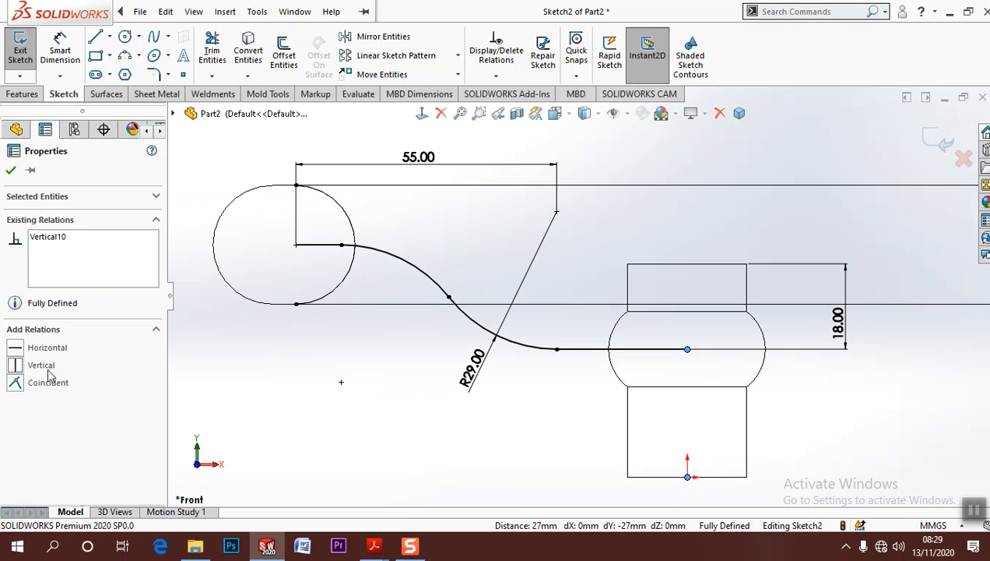
left_click(543, 402)
left_click(846, 327)
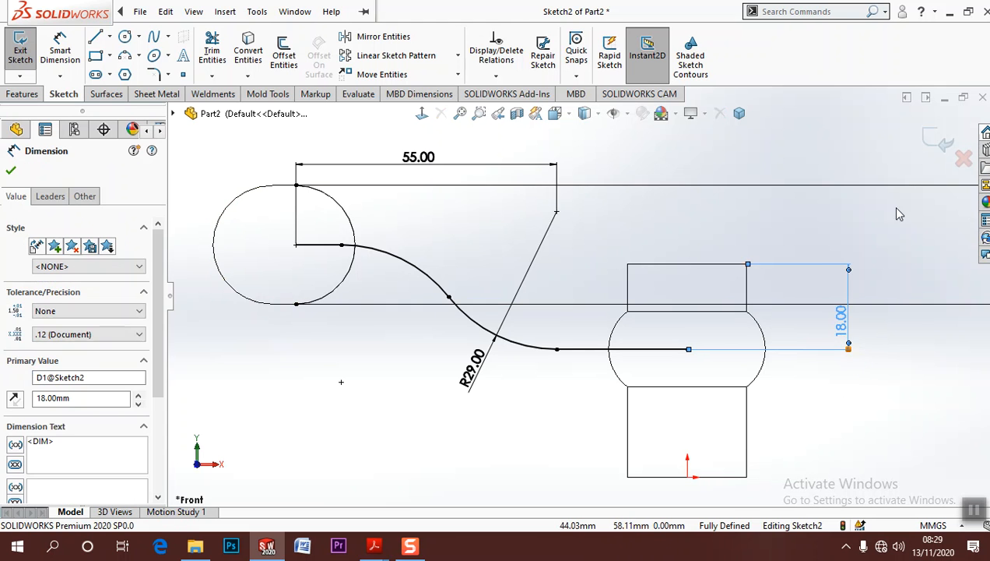
left_click(911, 376)
left_click(924, 151)
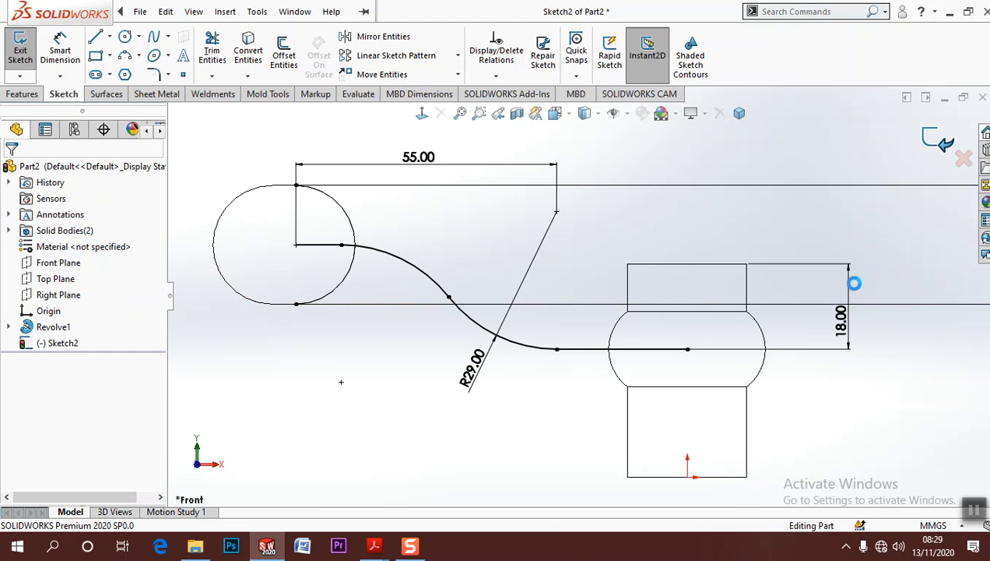
mouse_move(867, 391)
middle_mouse_down()
mouse_move(766, 290)
mouse_move(734, 313)
mouse_move(754, 378)
mouse_move(743, 349)
middle_mouse_up()
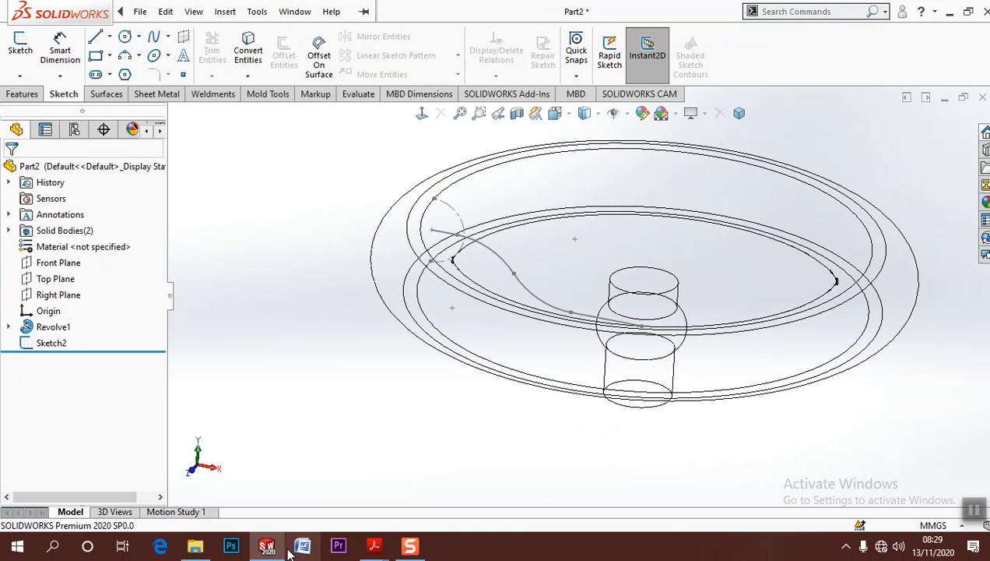
Switch to the Part 3 PDF drawing to read the spoke profile's width, height and corner radii, and return to the model
mouse_move(374, 545)
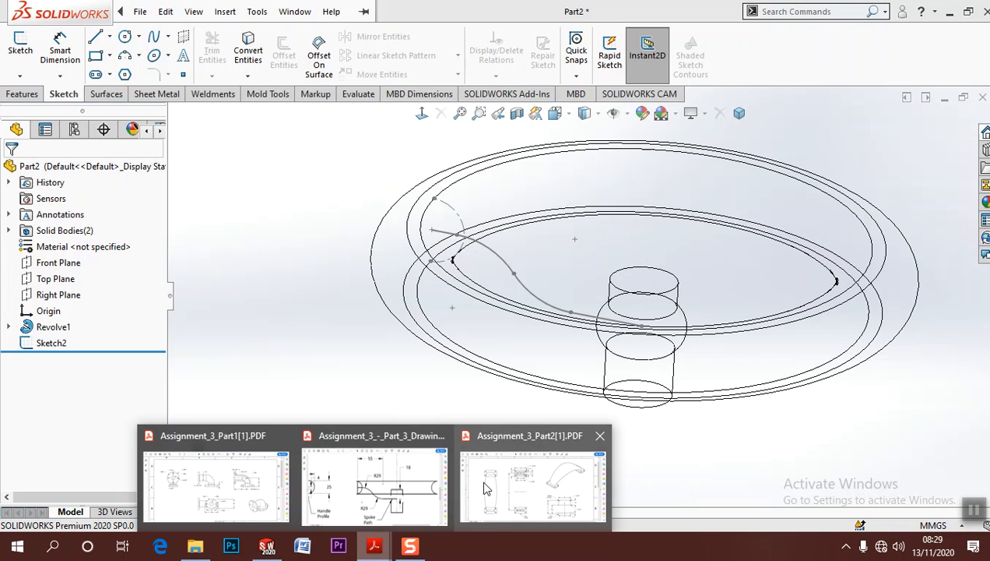
left_click(413, 499)
scroll(463, 237, "down", 3, "ctrl")
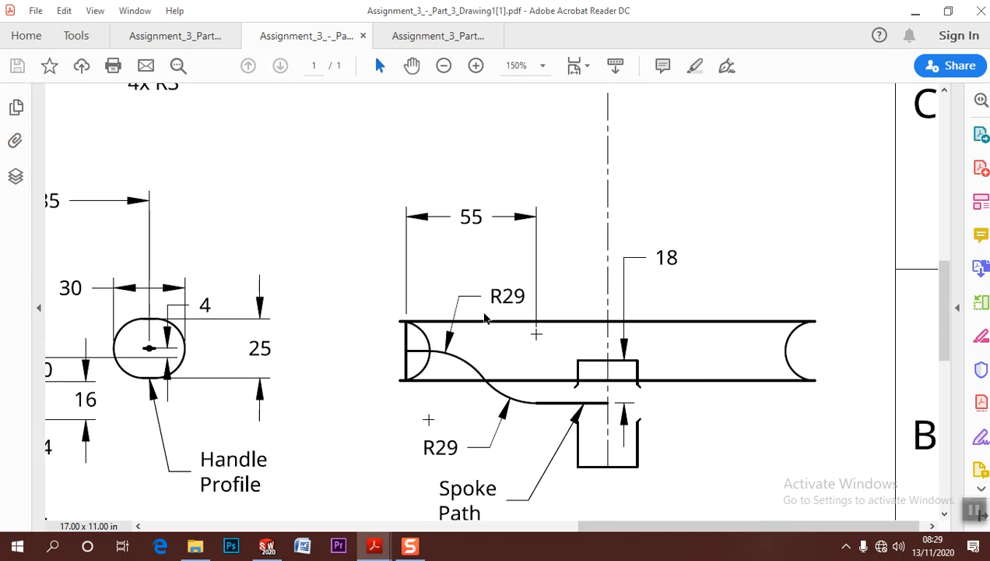
scroll(462, 237, "up", 4, "ctrl")
scroll(499, 126, "down", 1, "ctrl")
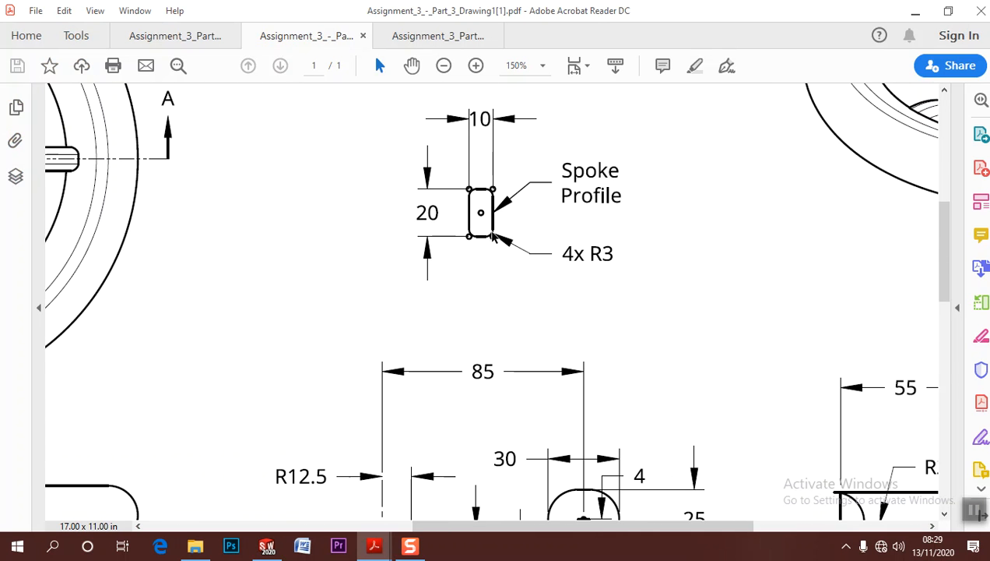
scroll(536, 242, "up", 1, "ctrl")
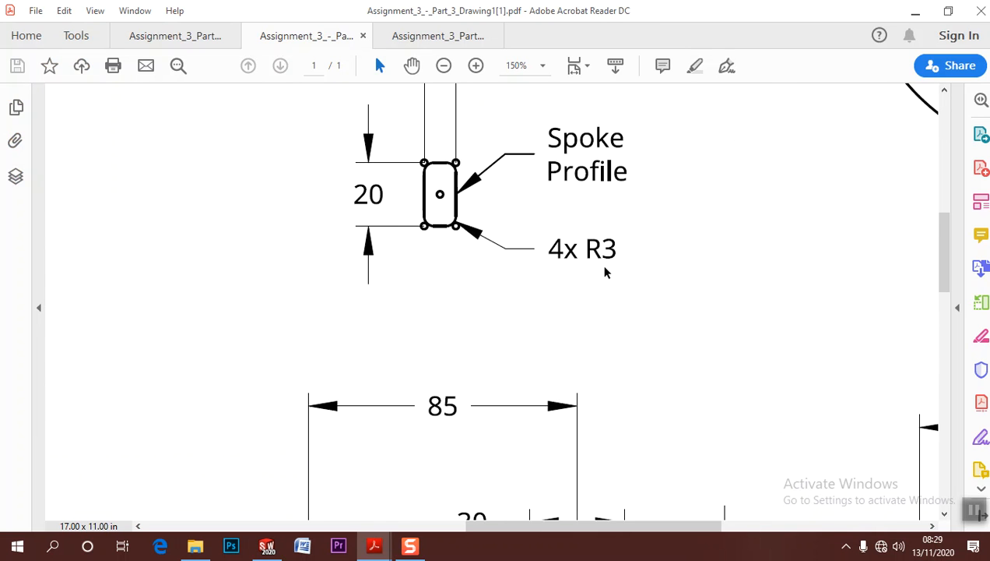
scroll(601, 264, "down", 2, "ctrl")
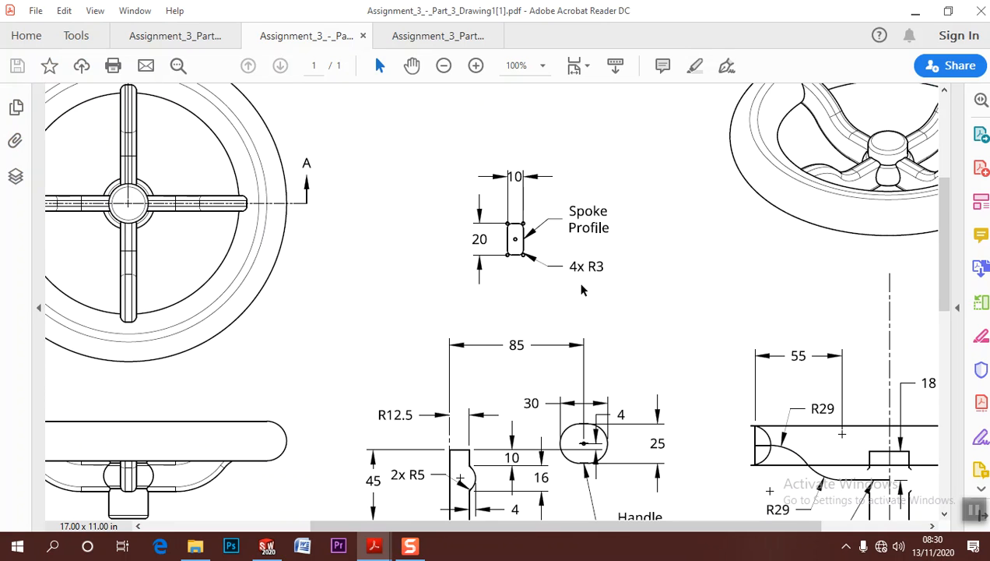
left_click(916, 11)
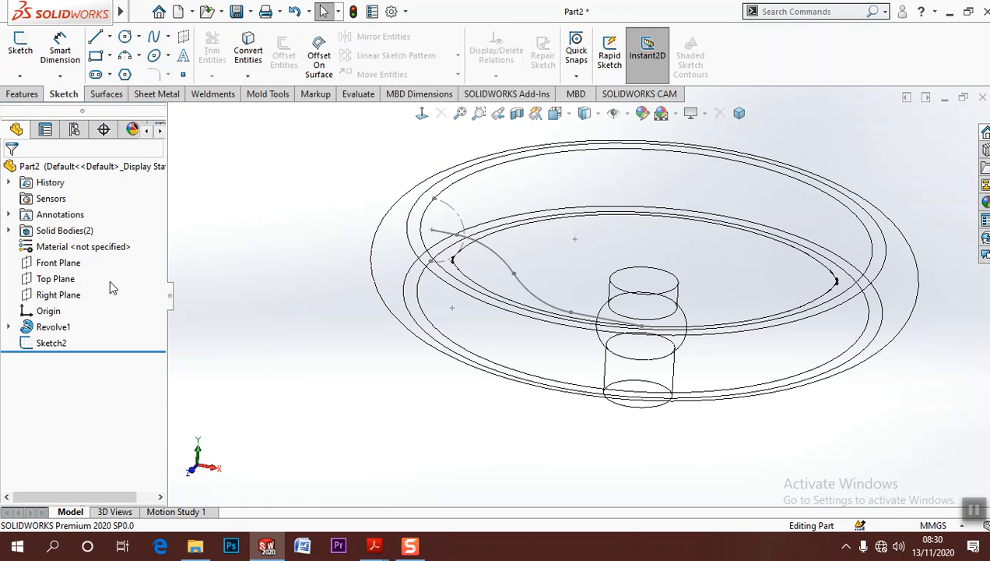
Start a sketch on the Right Plane and draw an upright center rectangle centred on the spoke path's hub endpoint
left_click(64, 294)
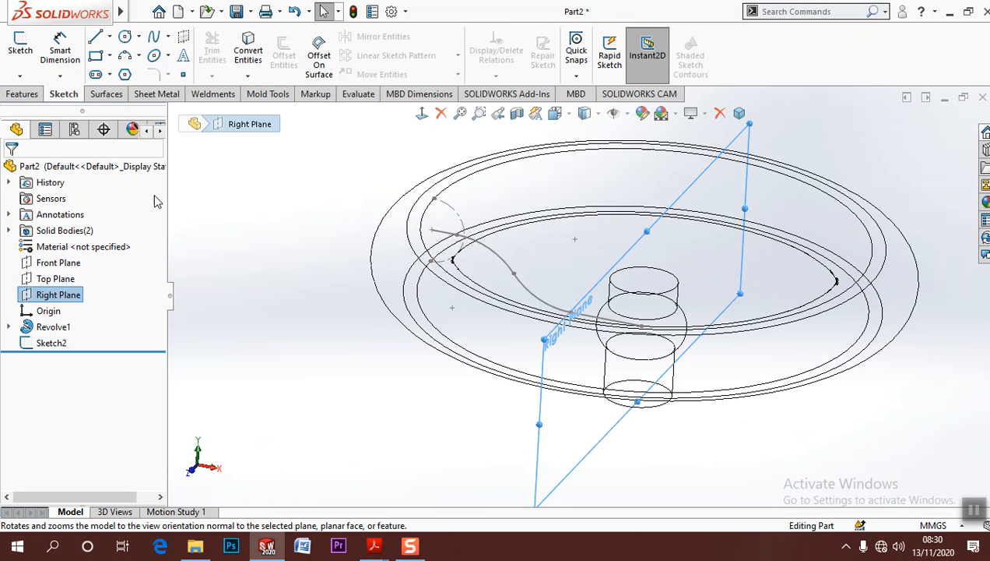
left_click(20, 48)
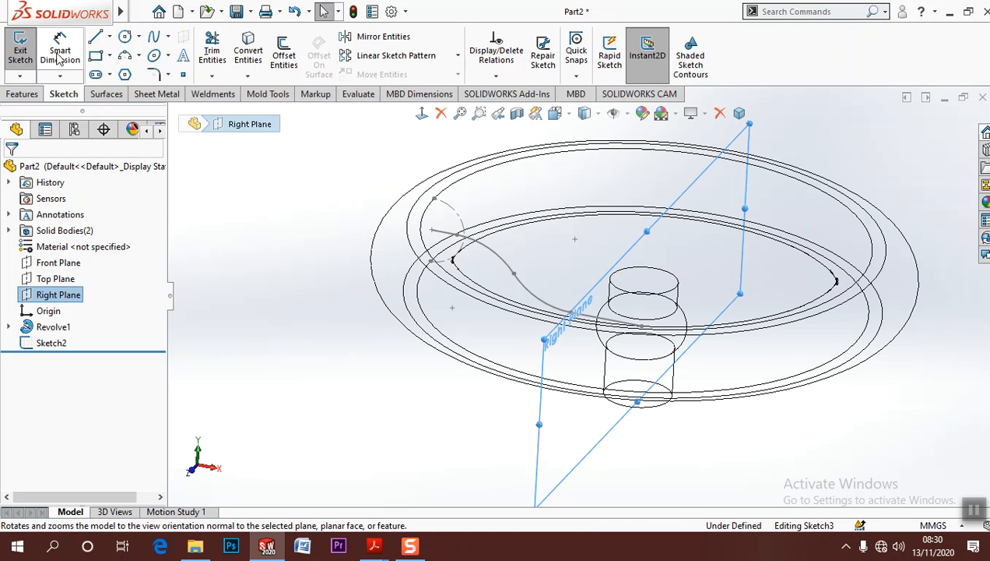
left_click(420, 115)
scroll(658, 309, "down", 4)
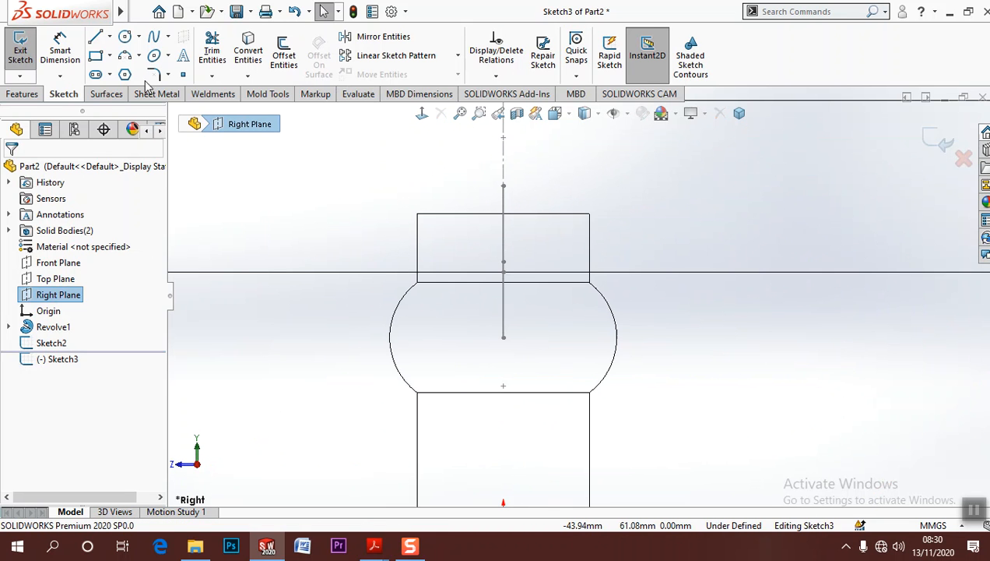
left_click(109, 56)
left_click(134, 91)
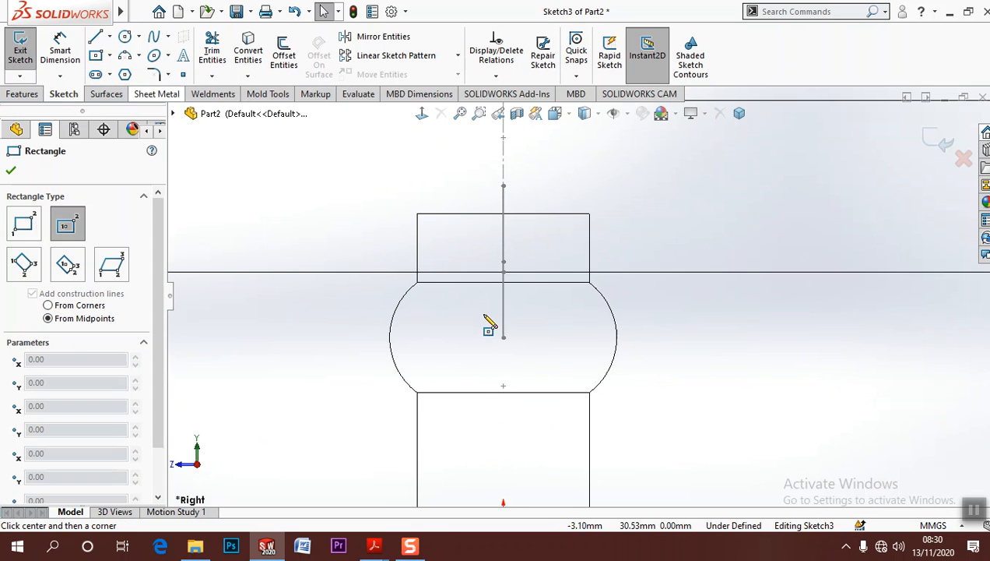
left_click(503, 337)
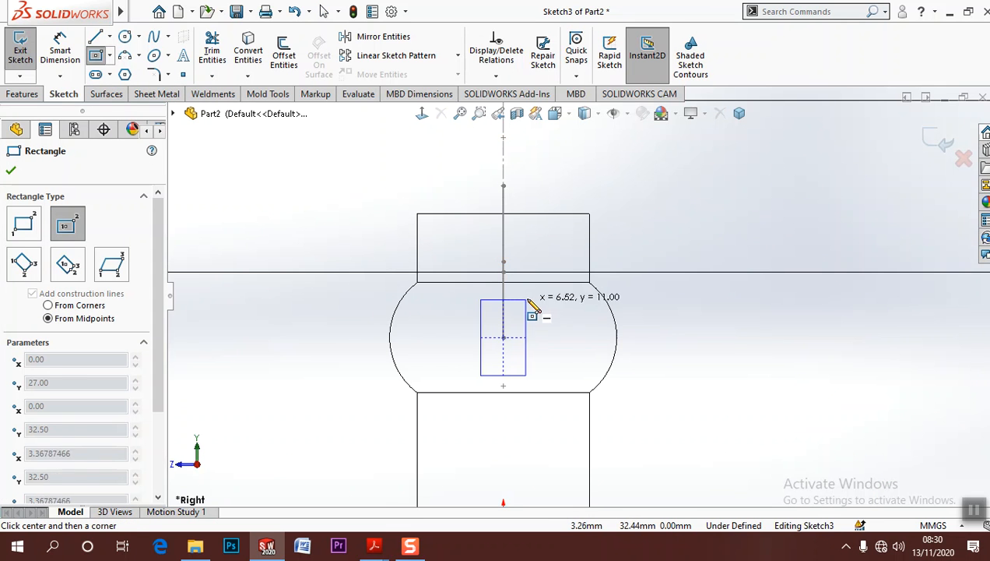
left_click(523, 293)
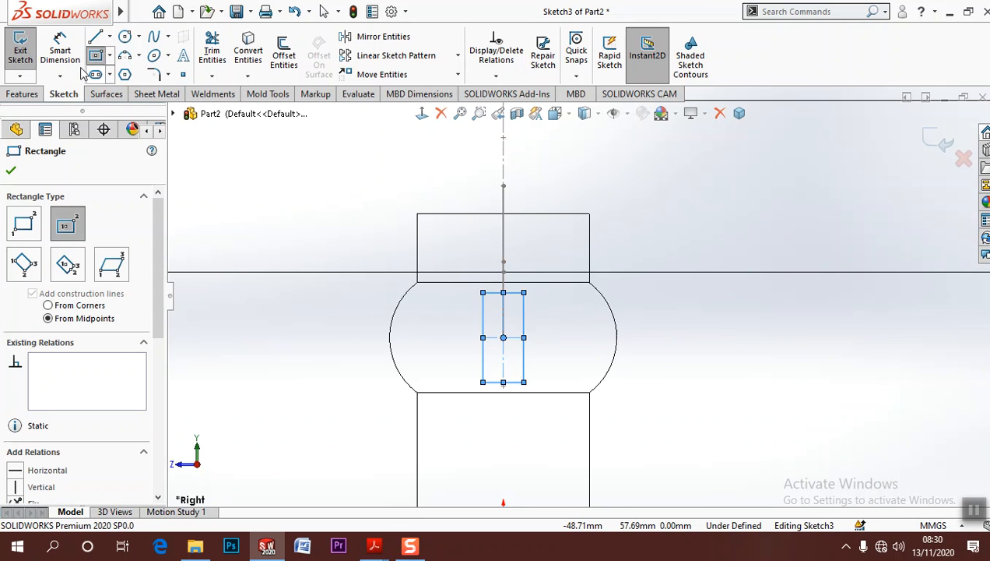
Dimension the spoke profile rectangle to 20 mm high and 10 mm wide
left_click(60, 48)
left_click(483, 368)
left_click(465, 358)
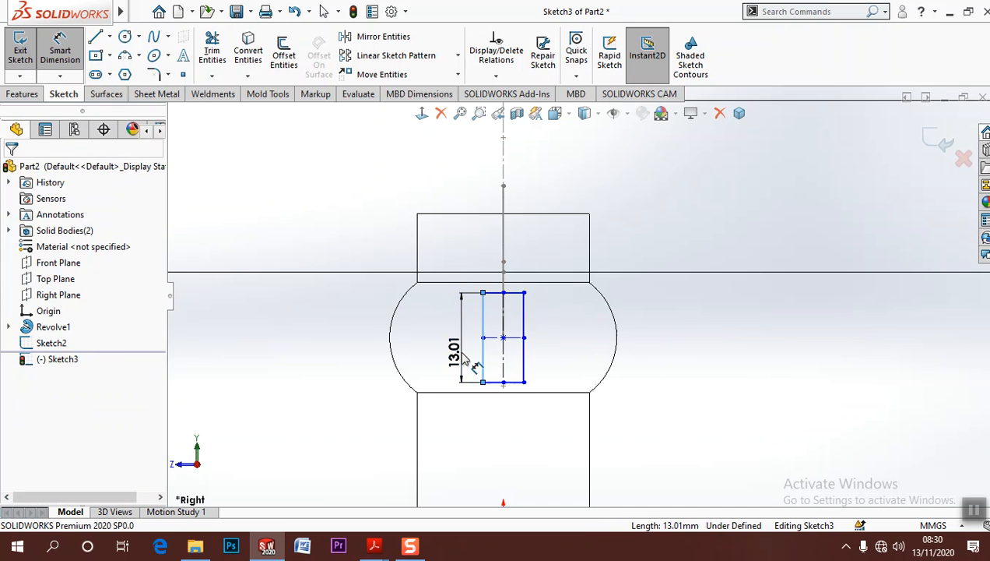
type("20")
key("Return")
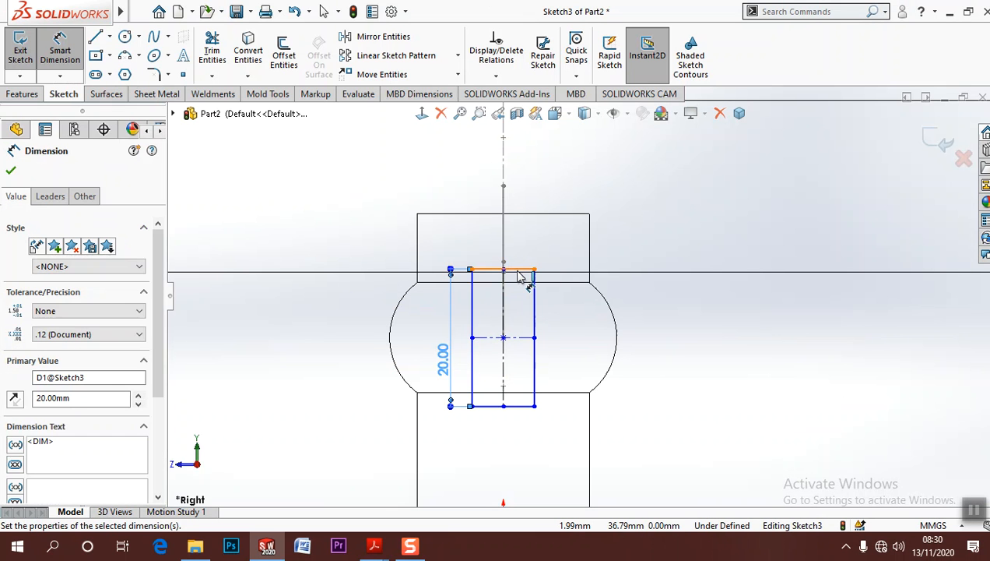
left_click(526, 271)
left_click(526, 249)
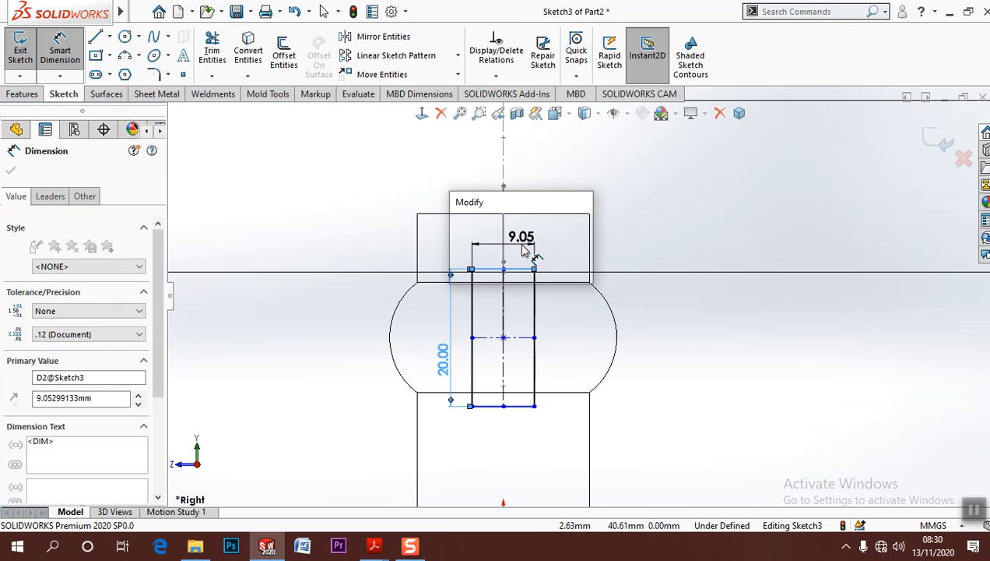
type("10")
key("Return")
left_click(742, 321)
scroll(562, 323, "down", 3)
middle_click_drag(543, 315, 571, 342)
key("Escape")
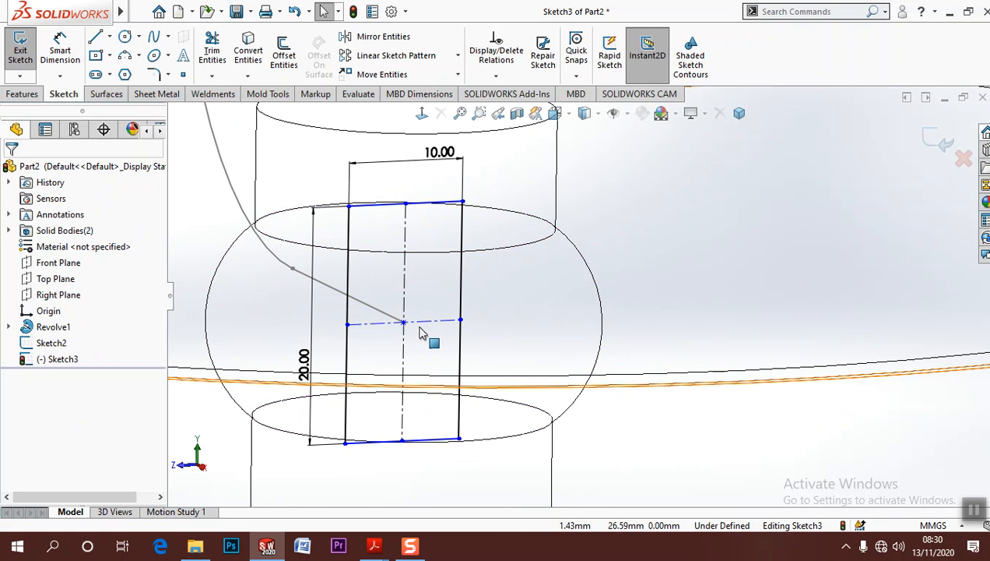
Make the rectangle's centre point coincident with the spoke path's hub endpoint and exit the profile sketch
left_click_drag(411, 335, 425, 352)
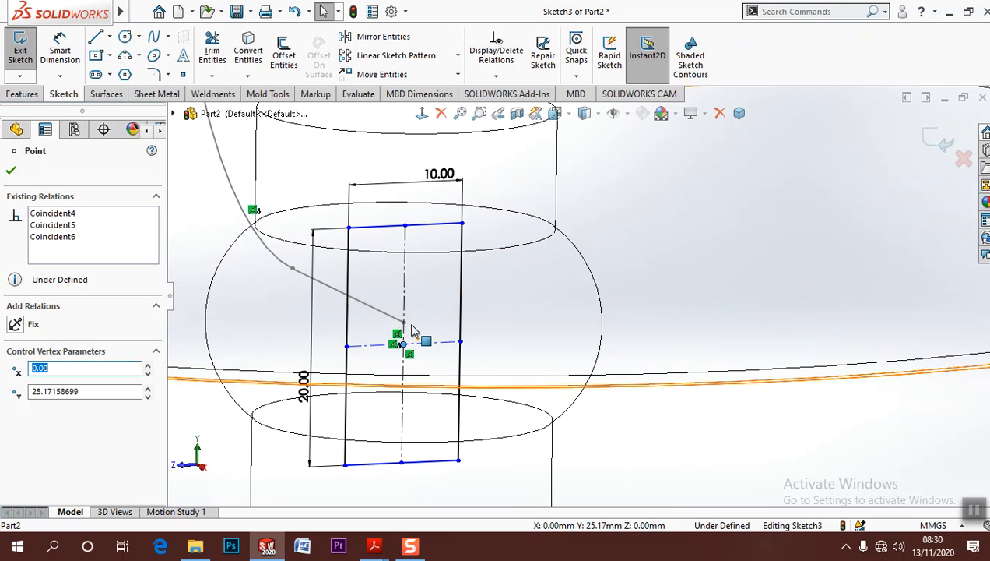
scroll(412, 340, "down", 5)
scroll(413, 340, "up", 6)
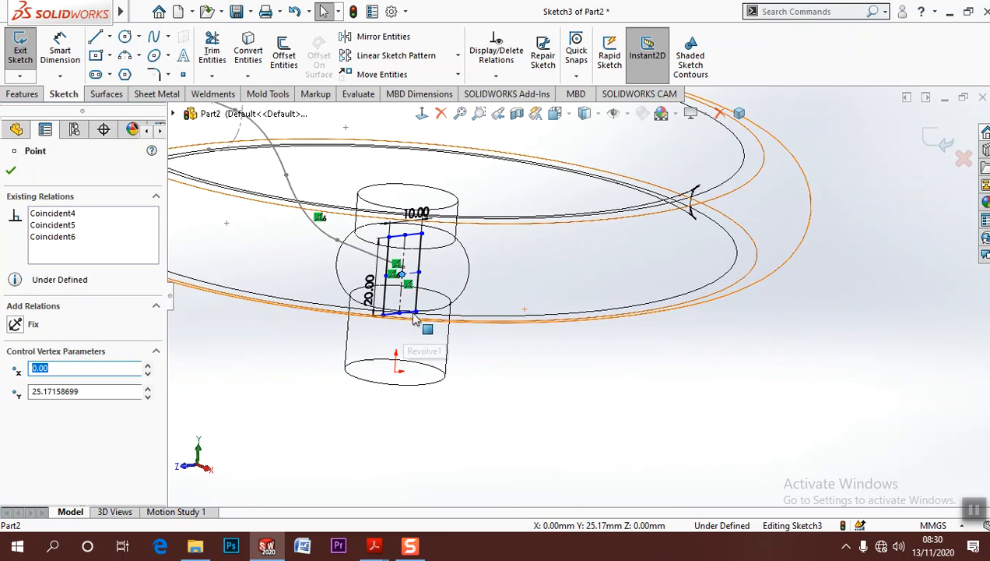
scroll(529, 271, "down", 4)
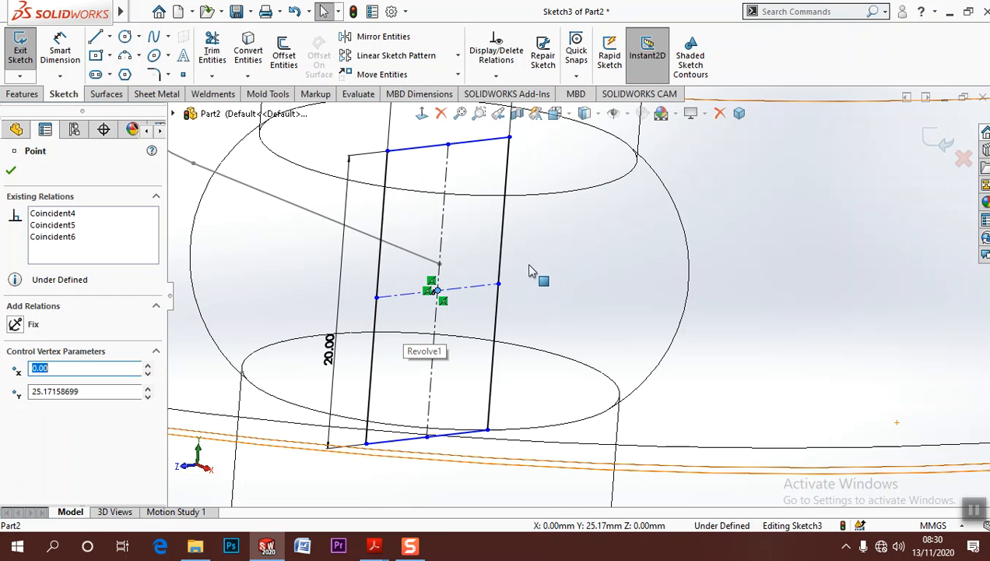
left_click(439, 265, "ctrl")
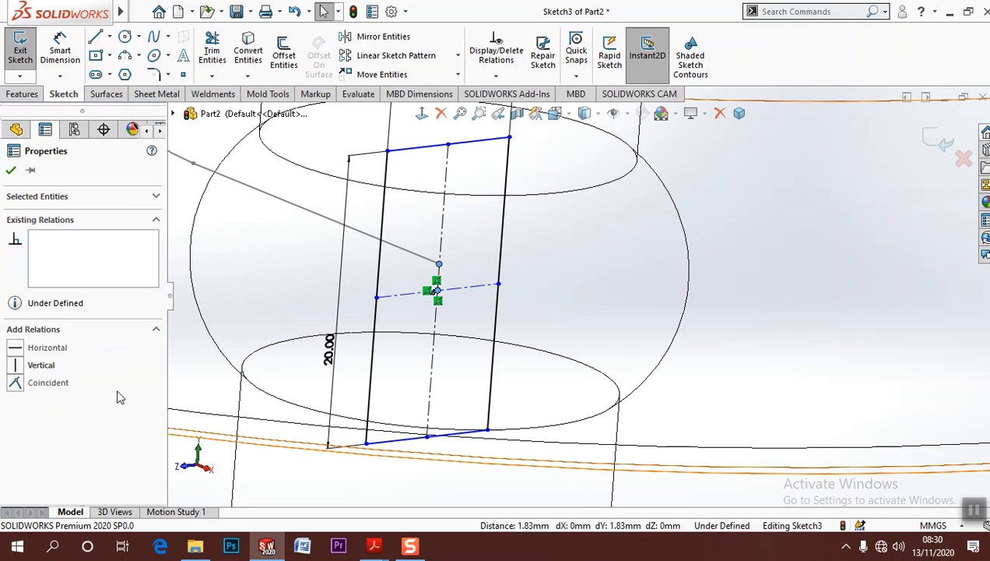
left_click(17, 381)
left_click(687, 320)
scroll(684, 316, "up", 3)
scroll(679, 313, "down", 3)
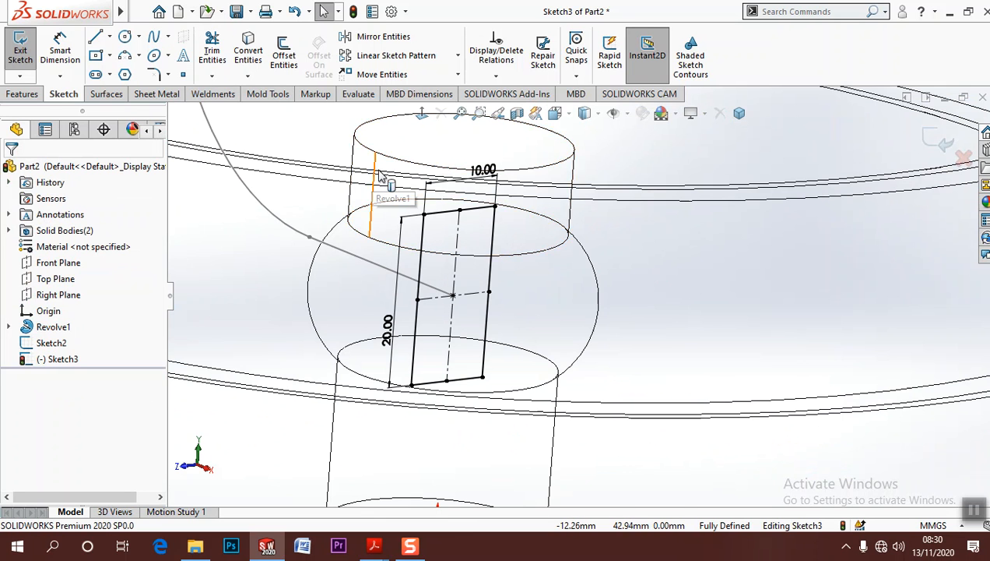
scroll(526, 297, "up", 5)
middle_click_drag(528, 303, 553, 347)
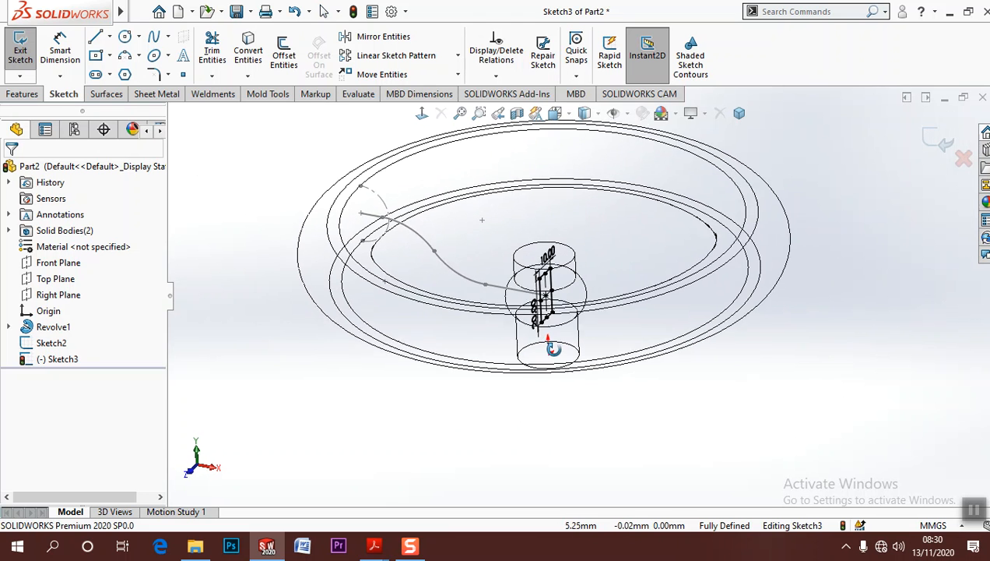
left_click(930, 143)
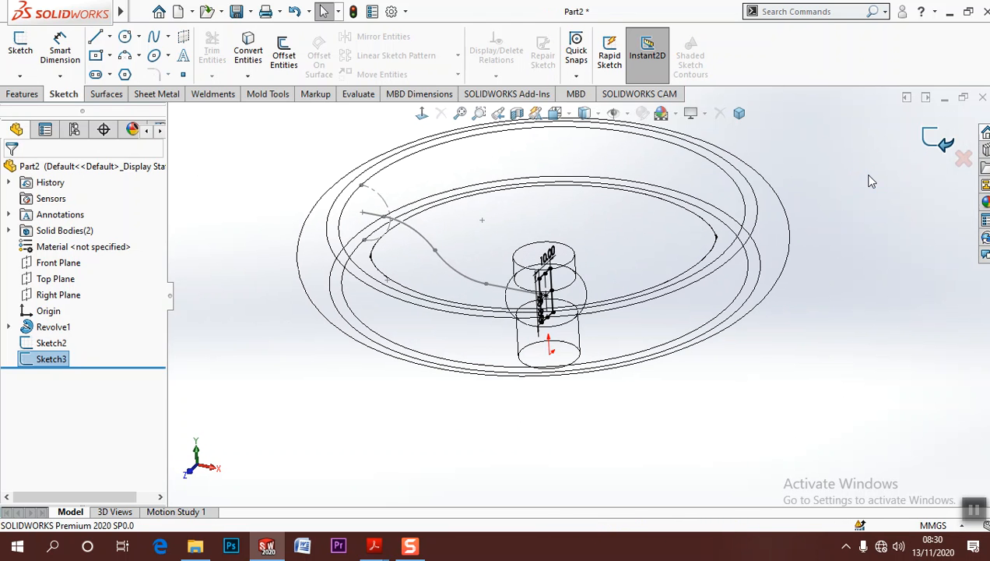
Sweep the rectangular profile along the spoke path as a boss, and display the model shaded with edges
left_click(22, 94)
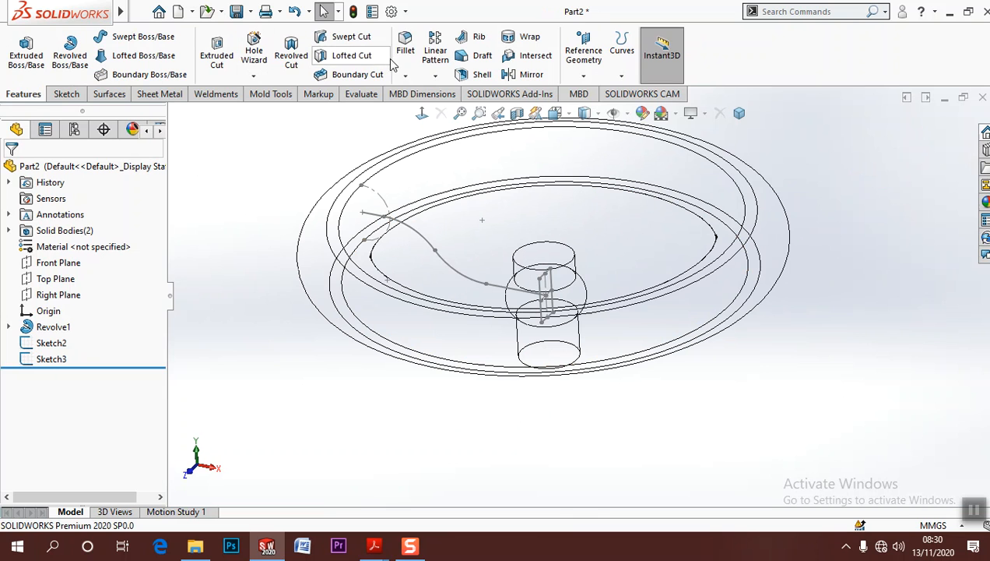
left_click(135, 37)
left_click(543, 303)
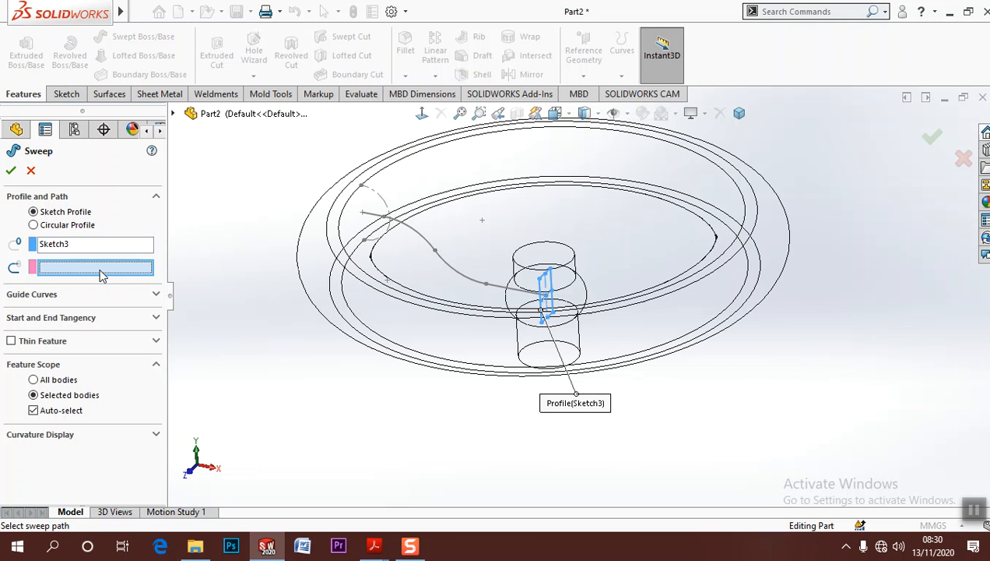
left_click(475, 282)
left_click(11, 171)
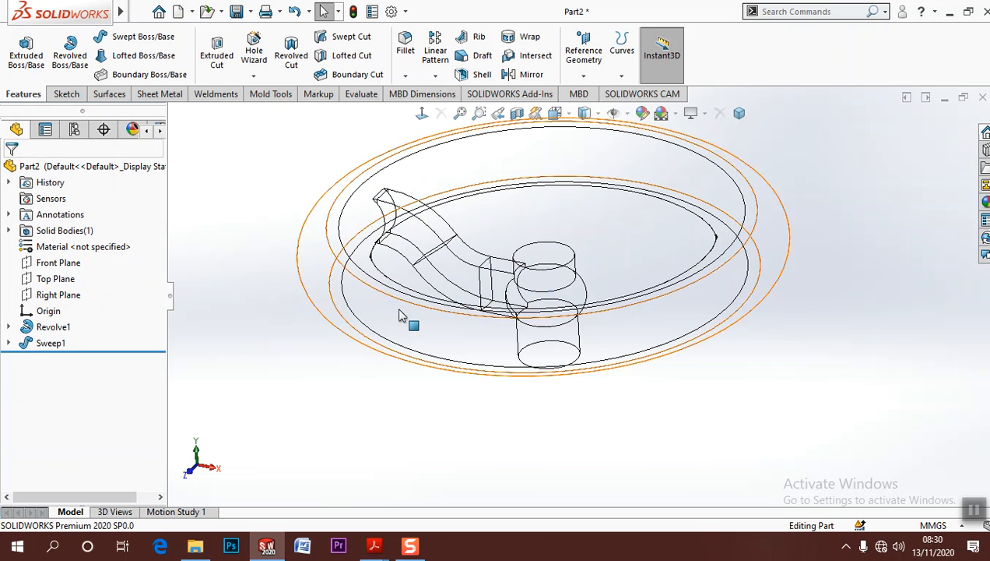
left_click(586, 113)
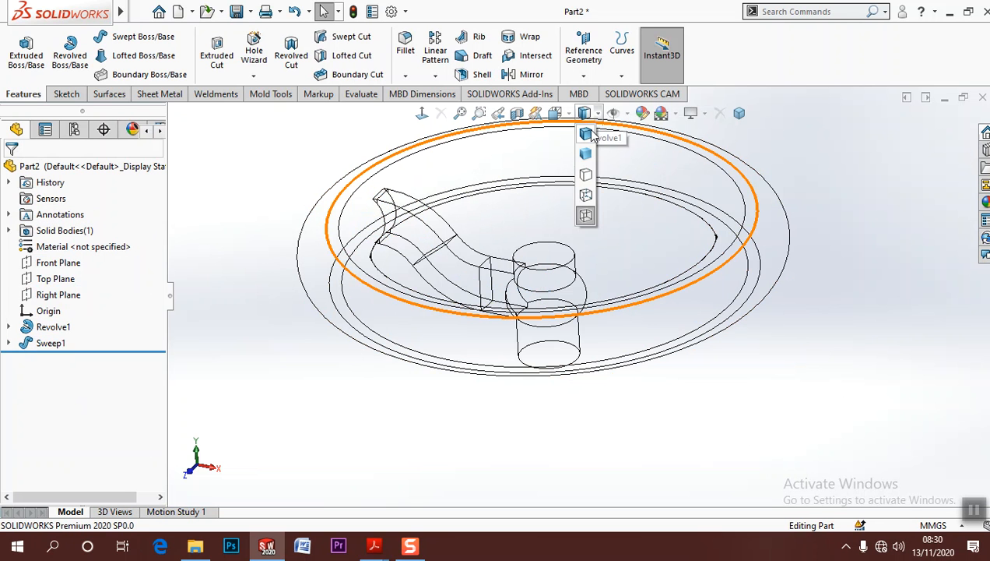
left_click(586, 134)
Fillet the spoke's long upper and lower edges on both sides with a 3 mm radius
scroll(549, 234, "down", 5)
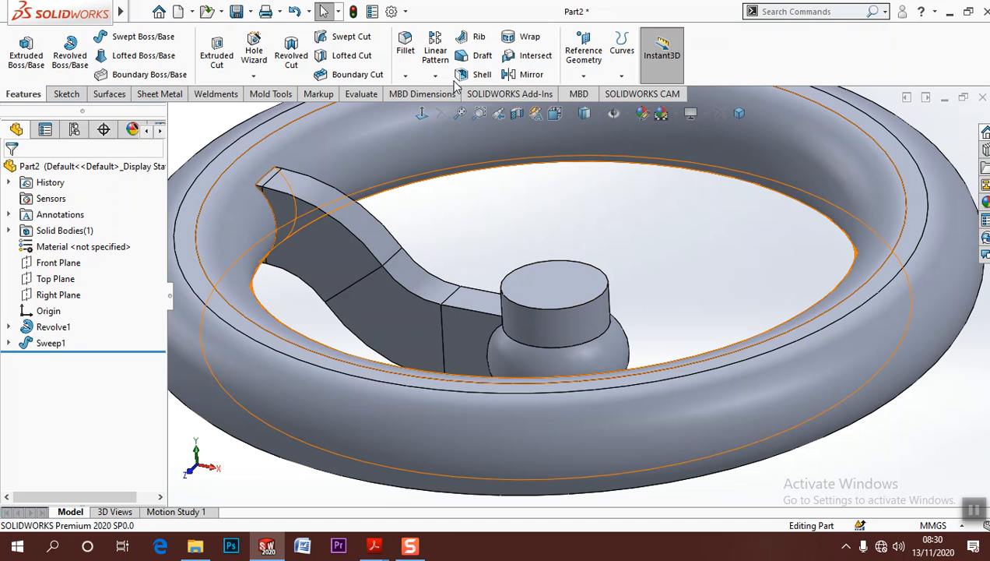
left_click(405, 47)
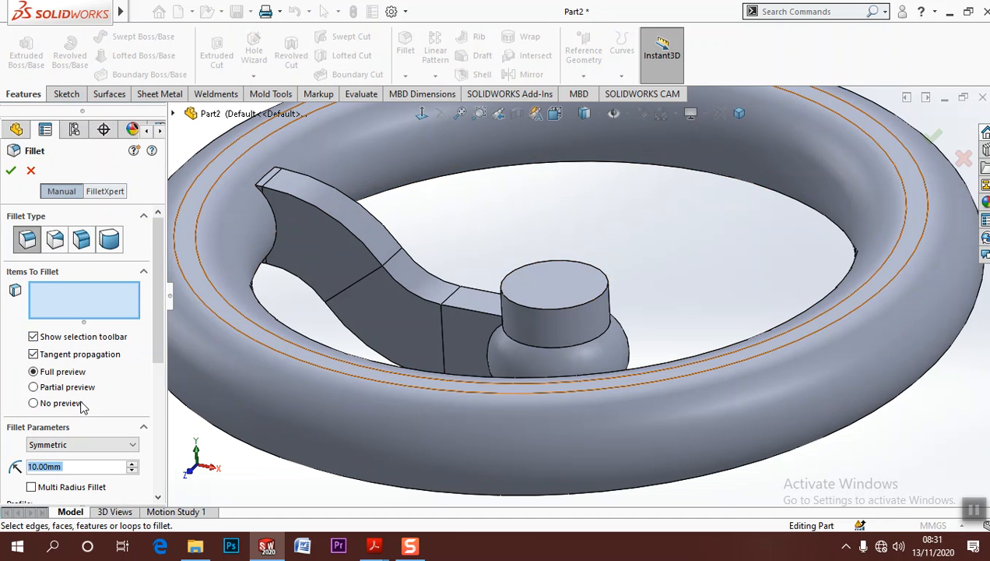
type("3")
key("Return")
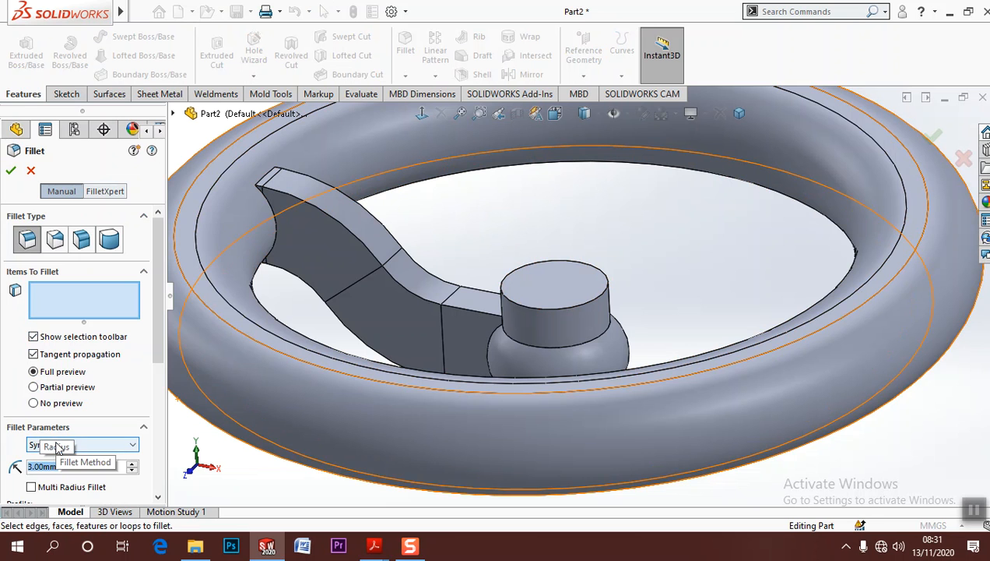
left_click(348, 236)
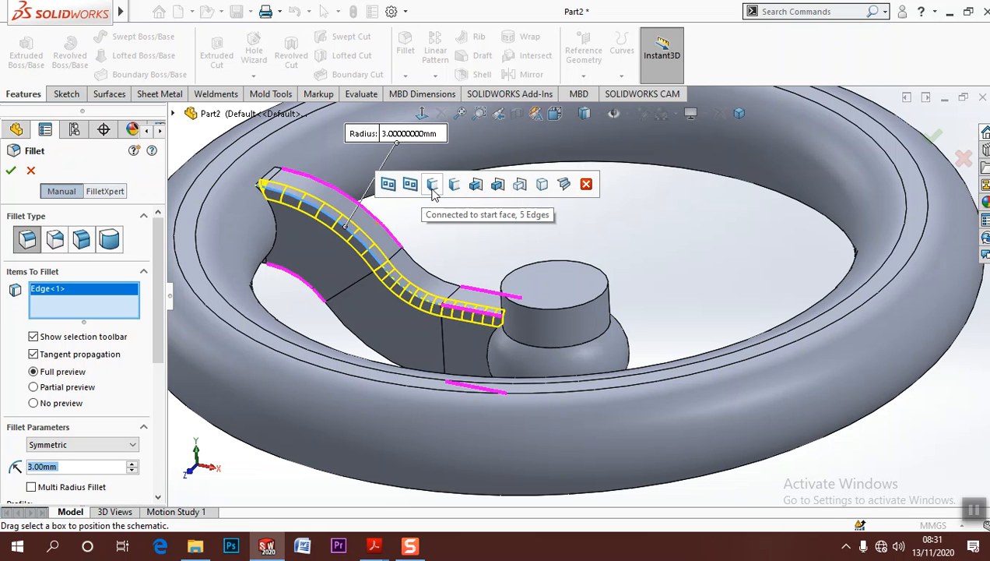
left_click(433, 187)
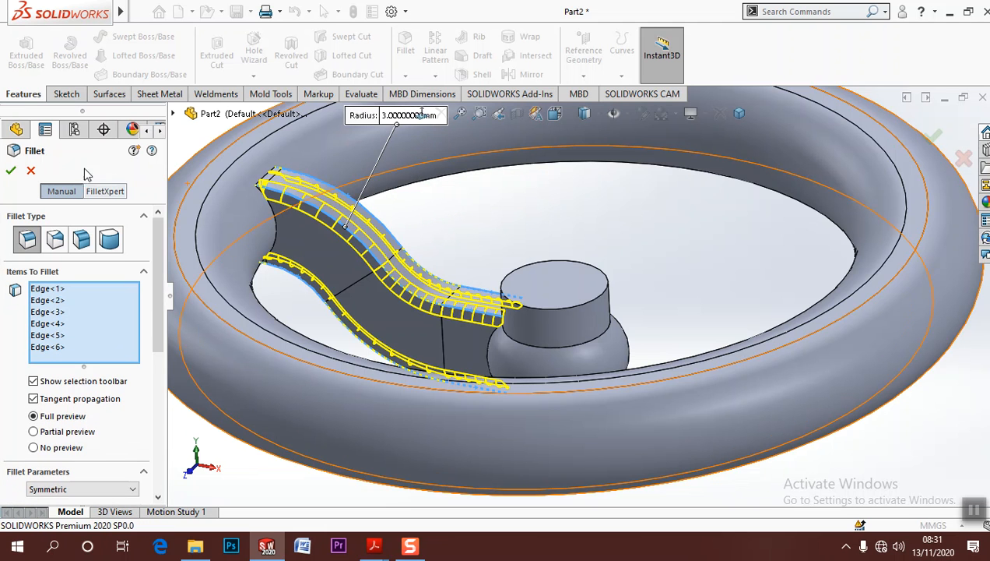
left_click(11, 171)
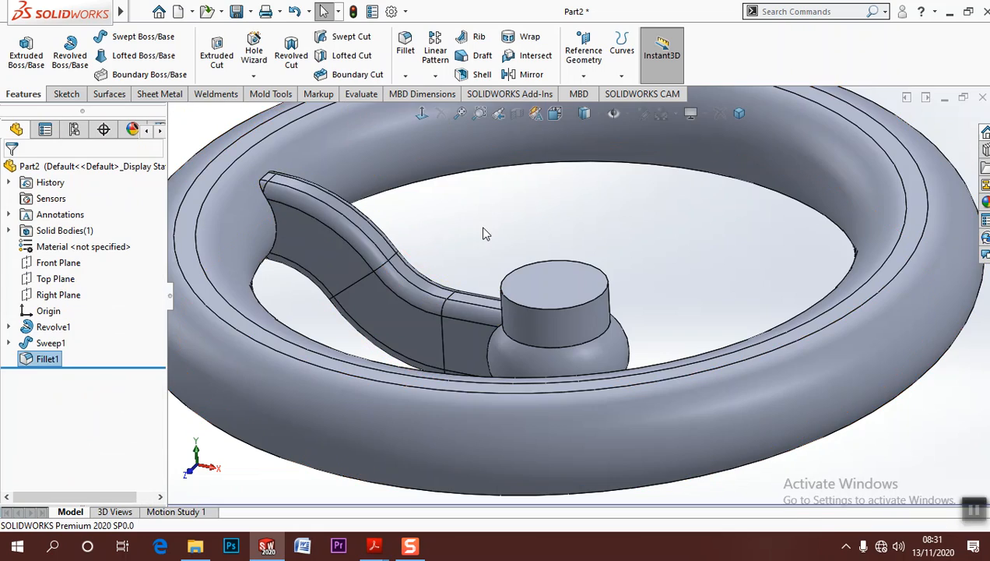
Circular-pattern the swept spoke and its fillet around the hub's cylindrical face with 4 equally spaced instances over 360 degrees
key("f")
middle_click_drag(482, 234, 488, 274)
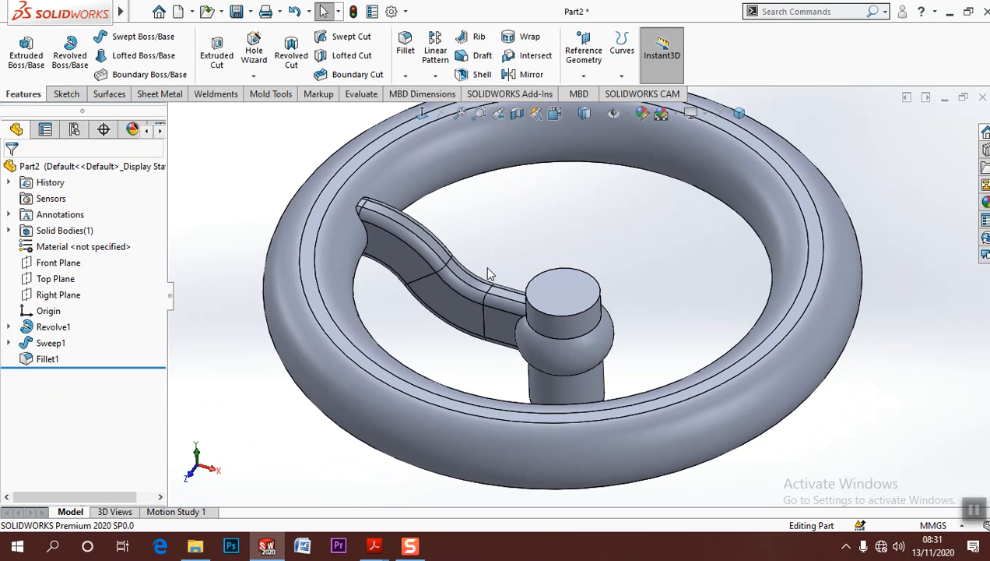
left_click(52, 350)
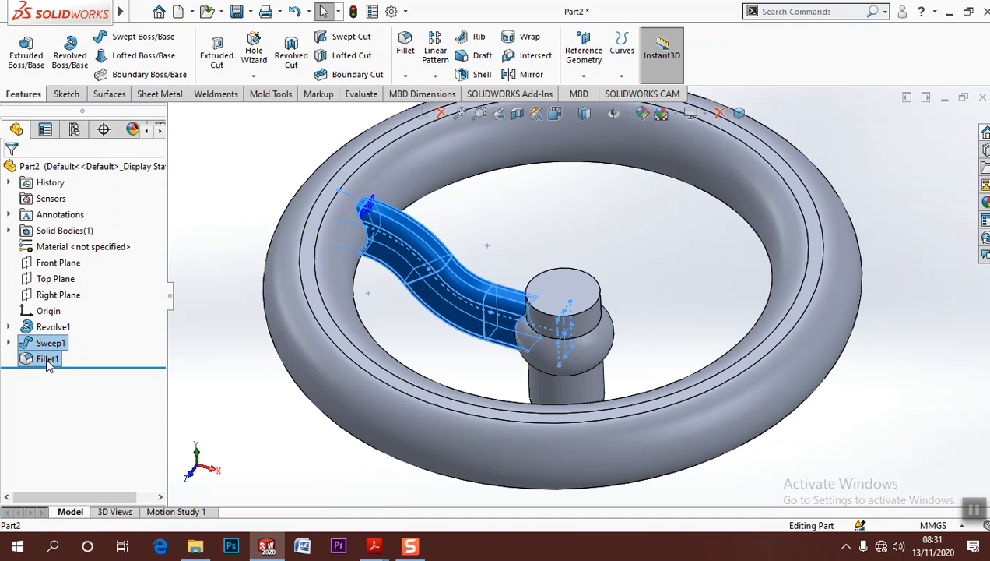
left_click(435, 76)
left_click(463, 110)
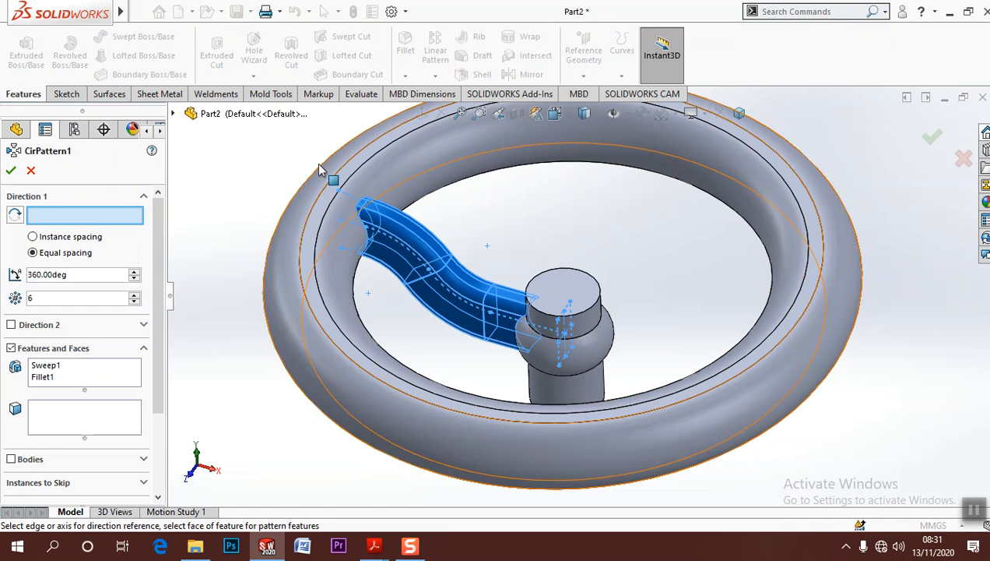
left_click(580, 326)
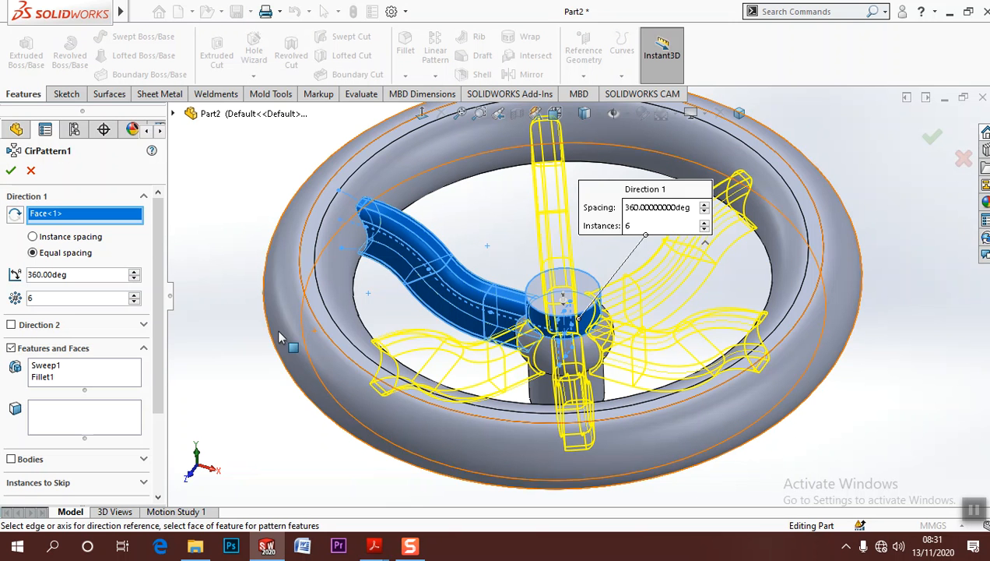
left_click(135, 302)
left_click(135, 302)
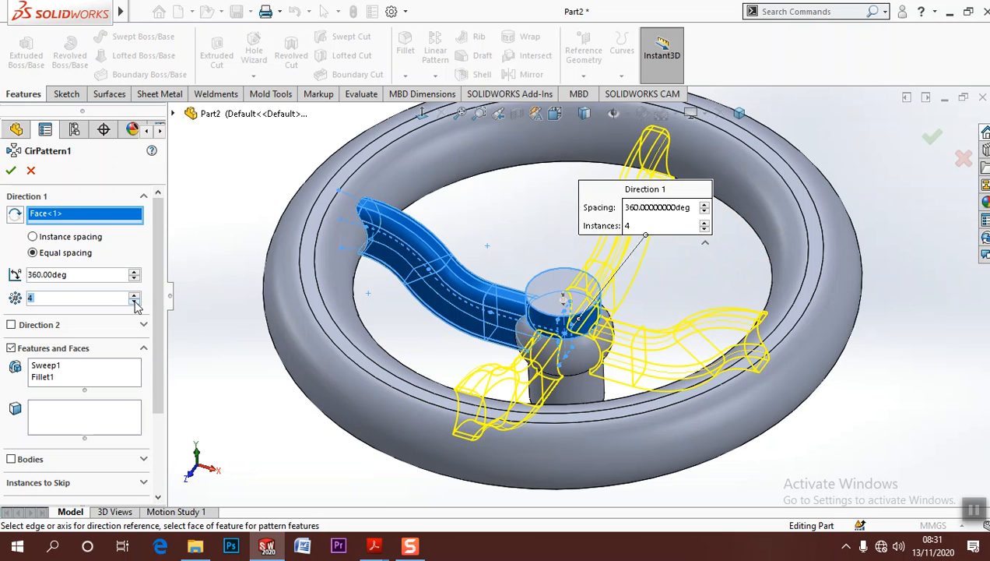
left_click(13, 170)
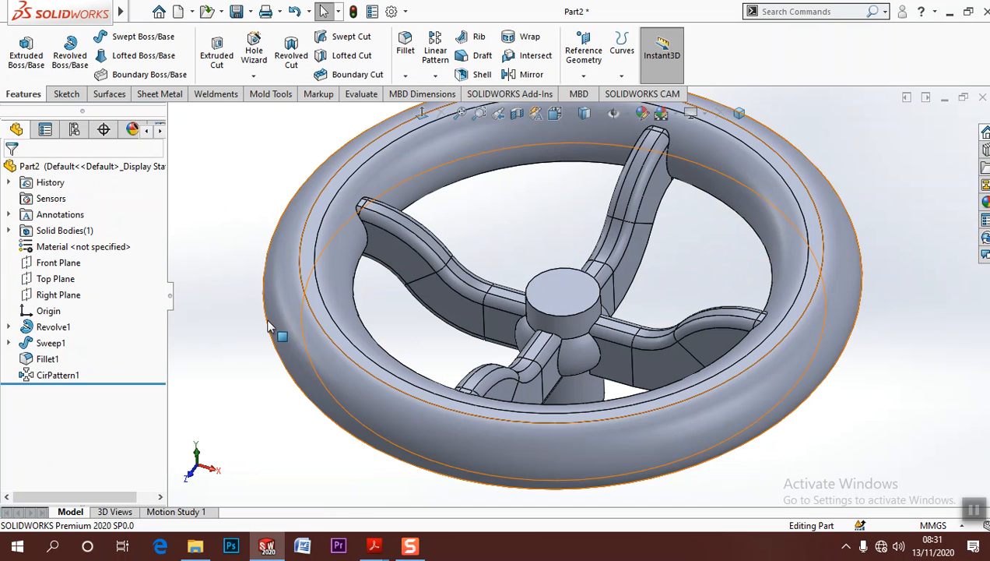
Switch to the Part 3 PDF drawing to read the rim boss's position, diameter, threaded hole, fillets and overall height, and return to the model
left_click(373, 545)
left_click(433, 490)
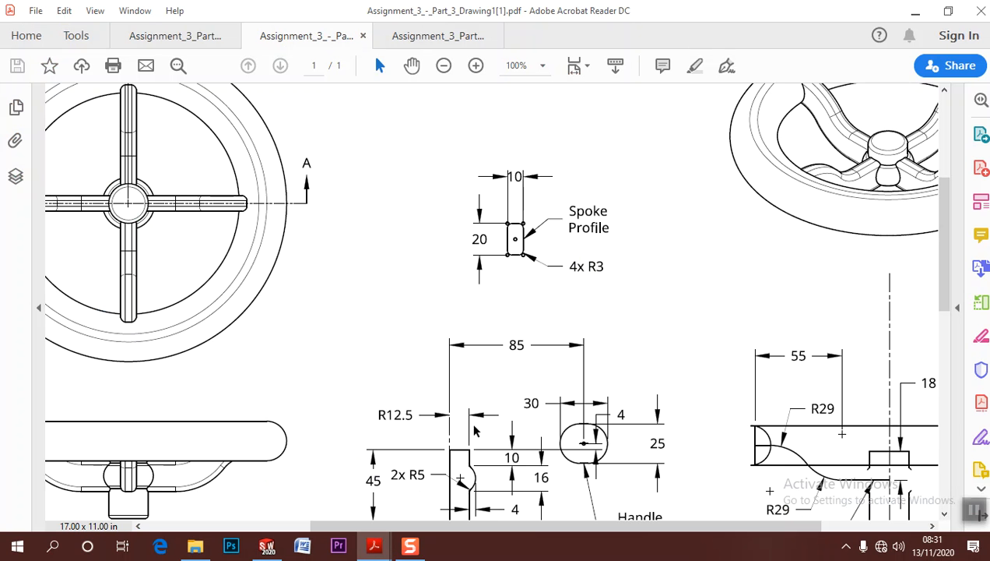
scroll(509, 365, "down", 1, "ctrl")
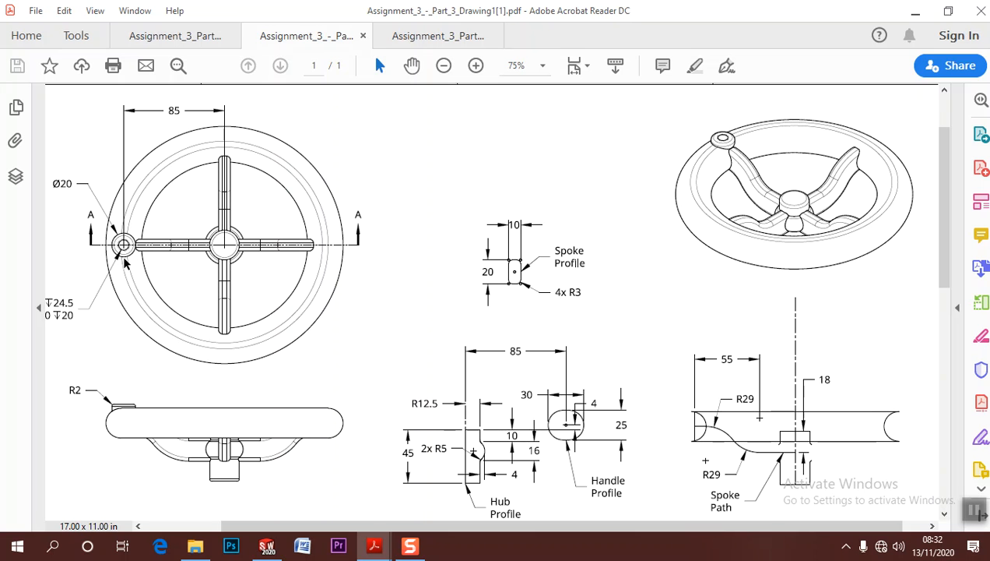
left_click_drag(351, 524, 268, 523)
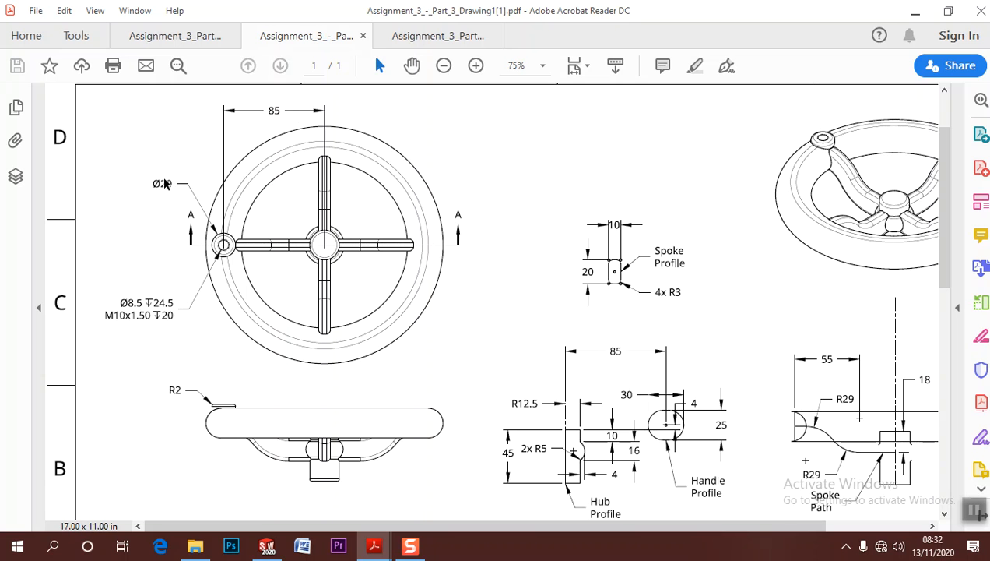
scroll(482, 399, "down", 5)
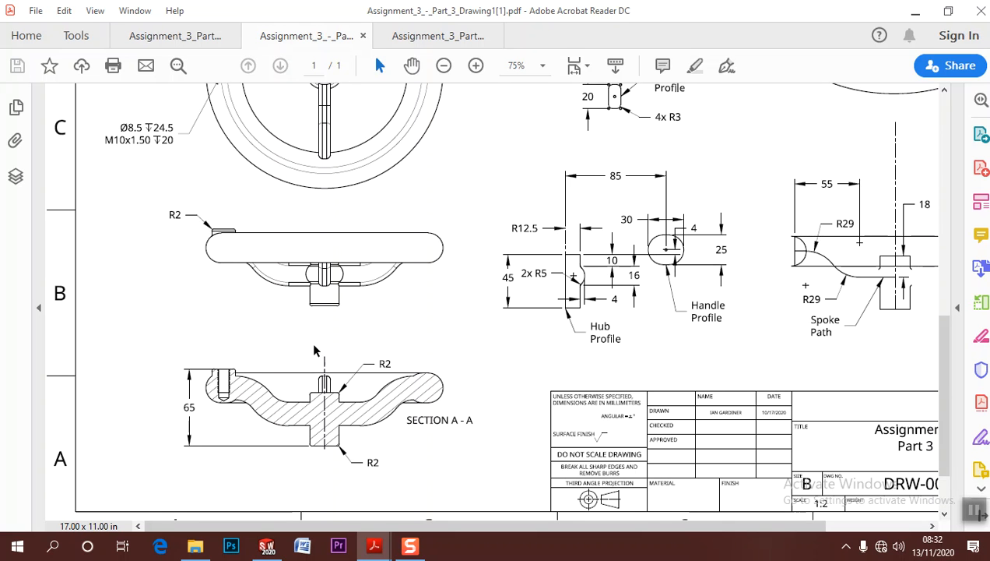
left_click(914, 15)
Start a reference plane from the hub's bottom end face with a flipped offset of 85 mm
middle_click_drag(623, 401, 286, 167)
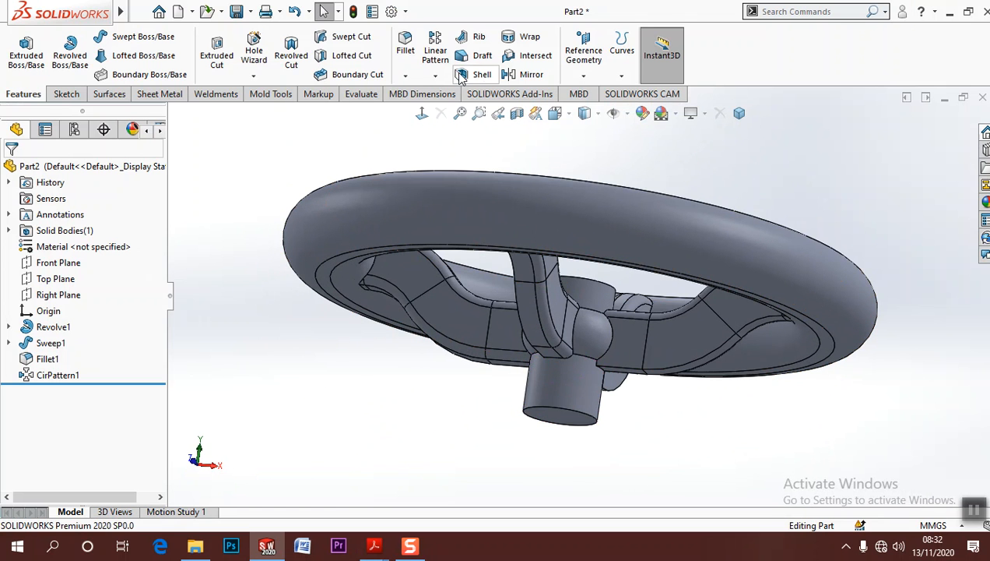
left_click(580, 56)
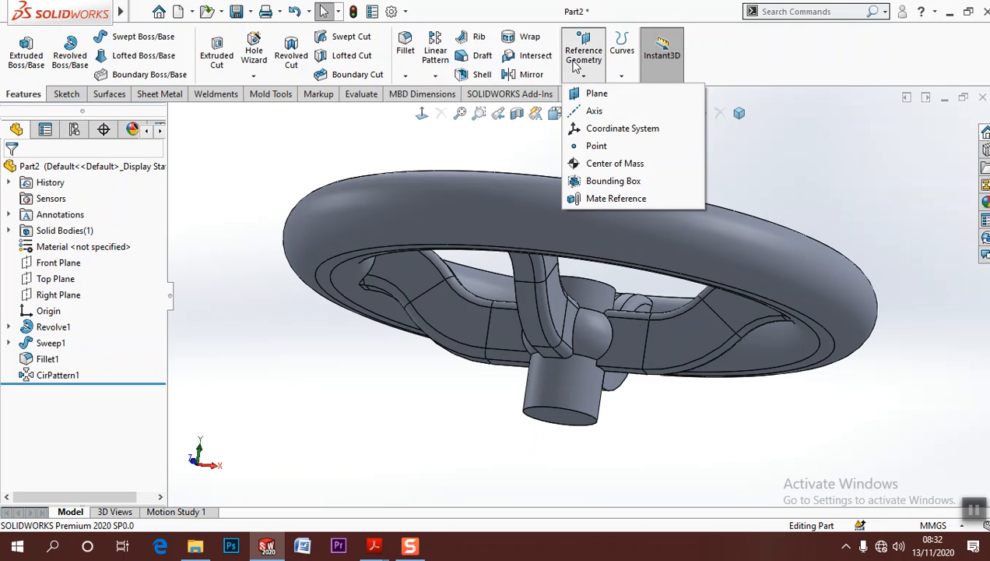
left_click(558, 416)
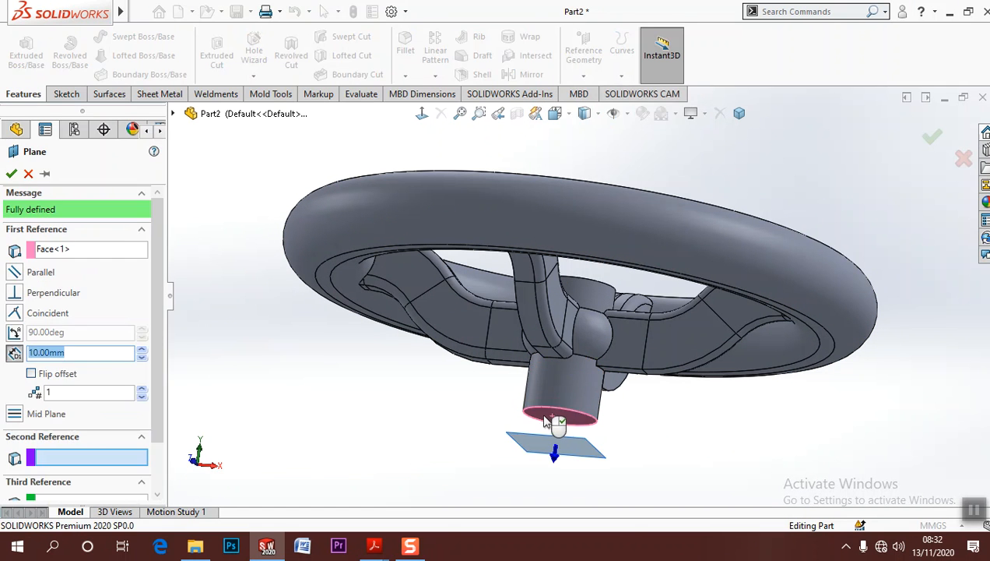
left_click(31, 375)
type("85")
key("Return")
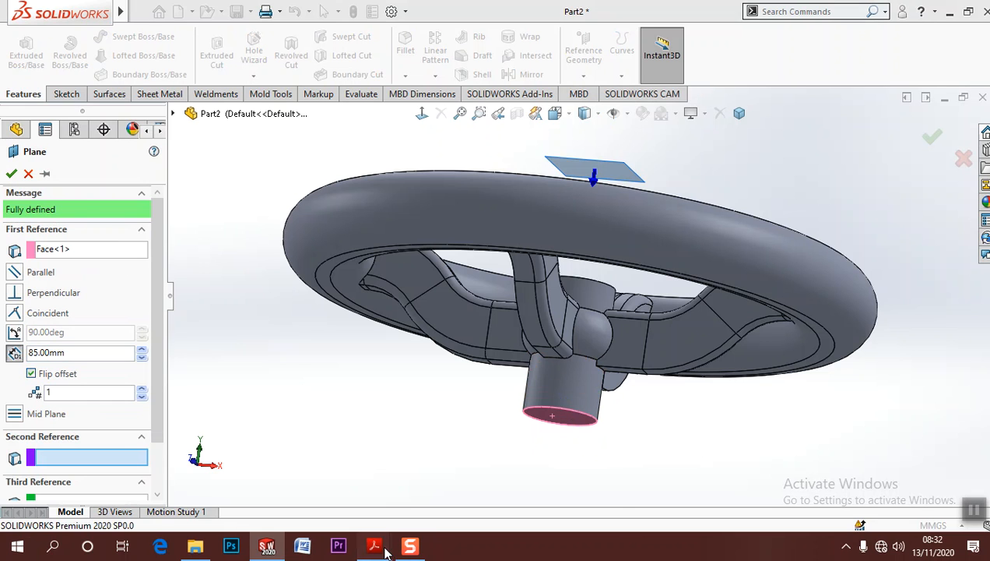
Check the overall height in the Part 3 PDF drawing, then set the plane's offset to 65 mm and create the plane
mouse_move(373, 545)
left_click(239, 495)
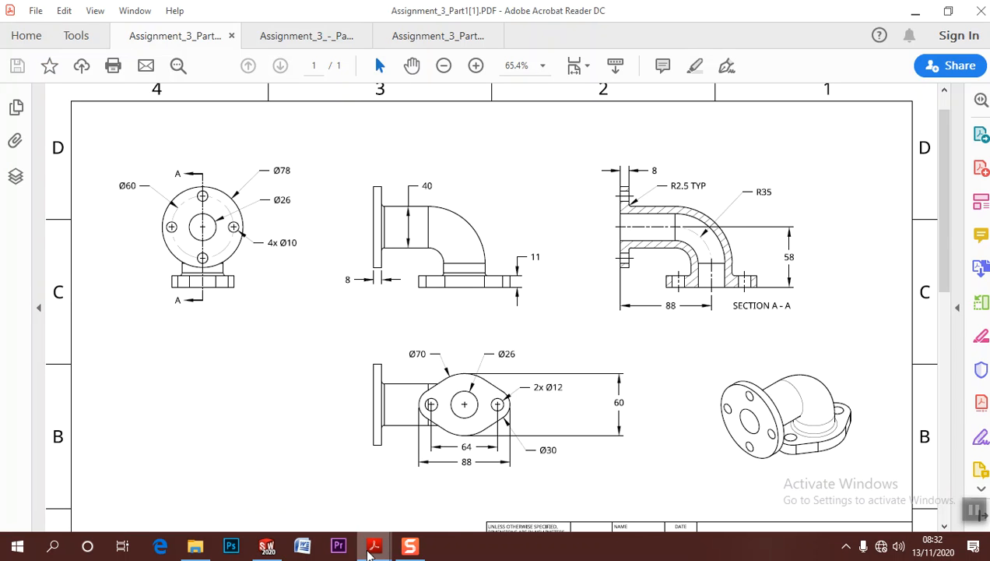
left_click(377, 495)
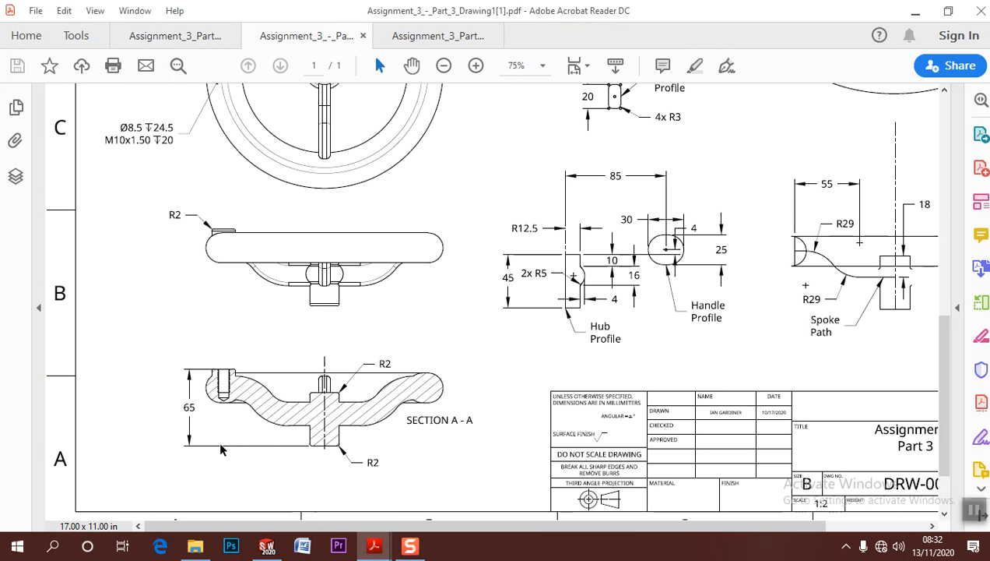
left_click(916, 10)
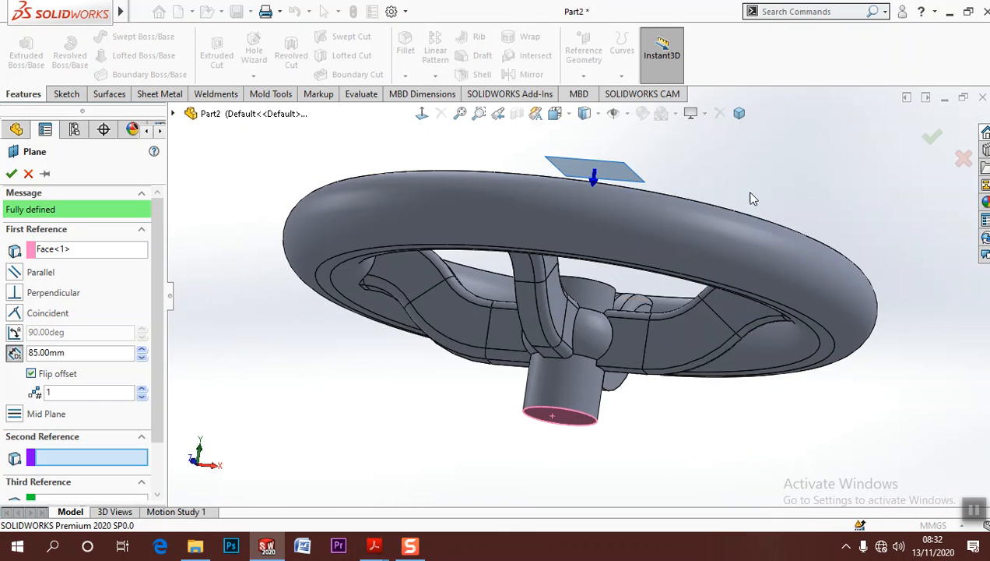
double_click(70, 351)
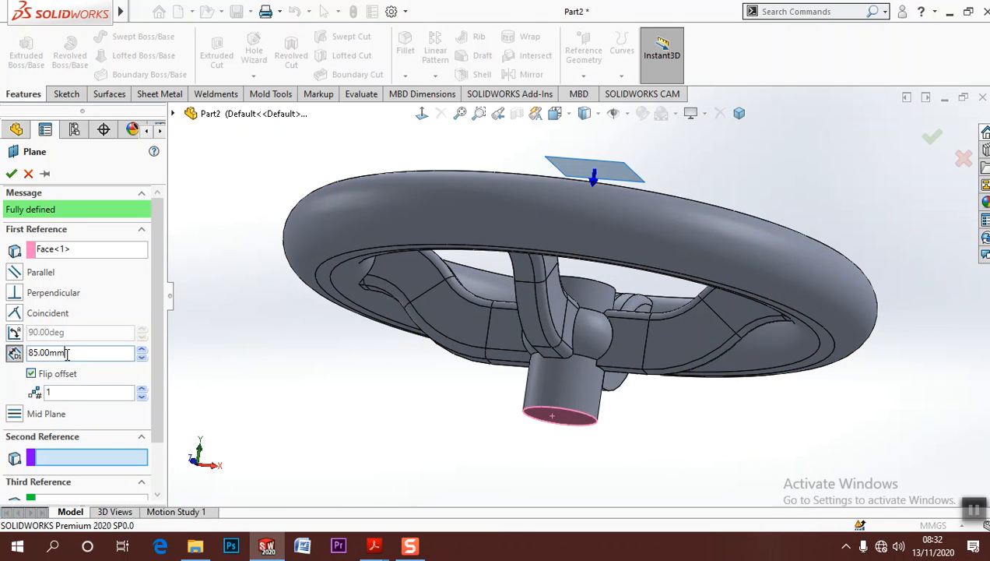
type("65")
key("Return")
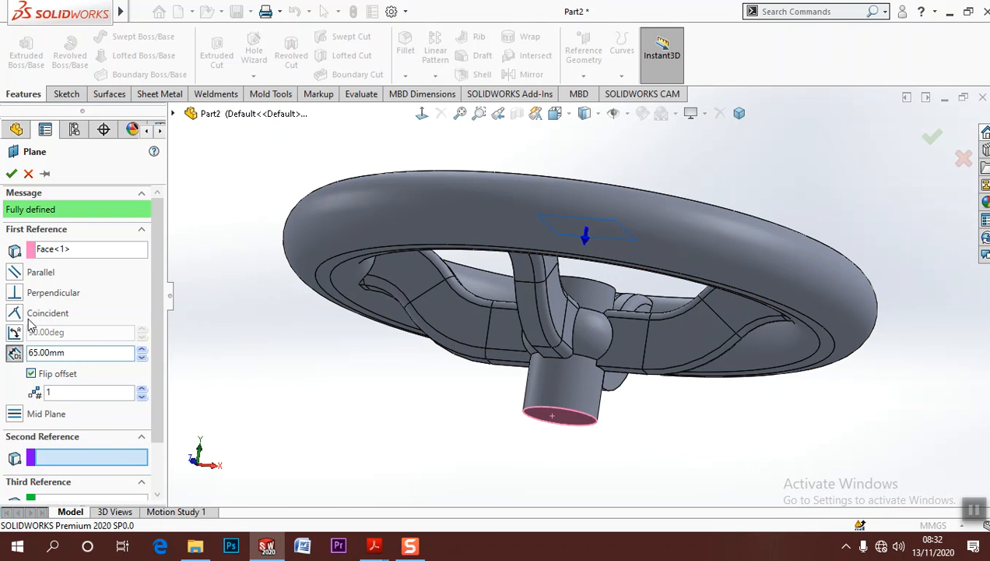
left_click(12, 172)
Start an extrude sketch on the new plane and draw a circle about 52 mm in diameter beside the rim, level with the origin
middle_click_drag(228, 167, 243, 274)
left_click(26, 50)
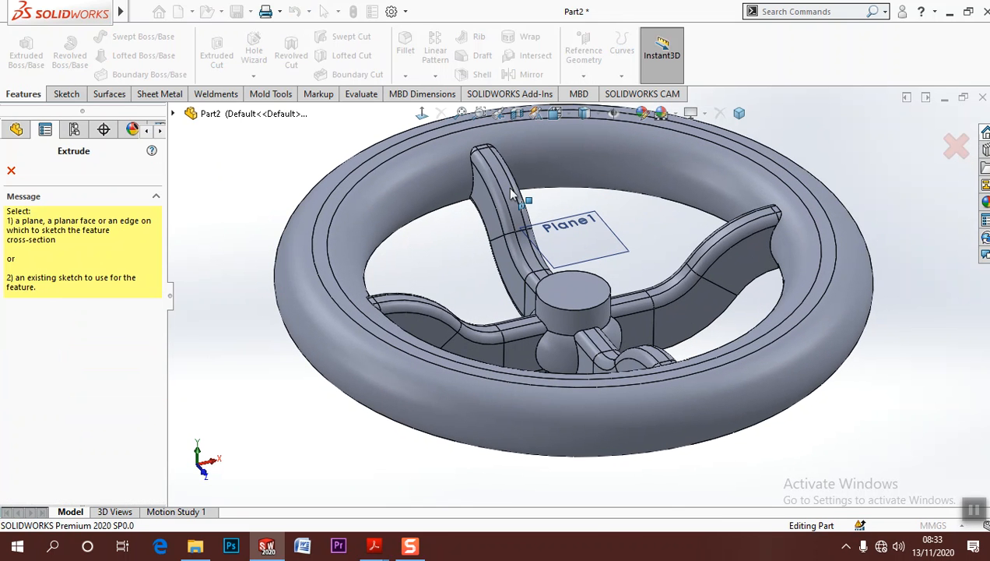
left_click(580, 238)
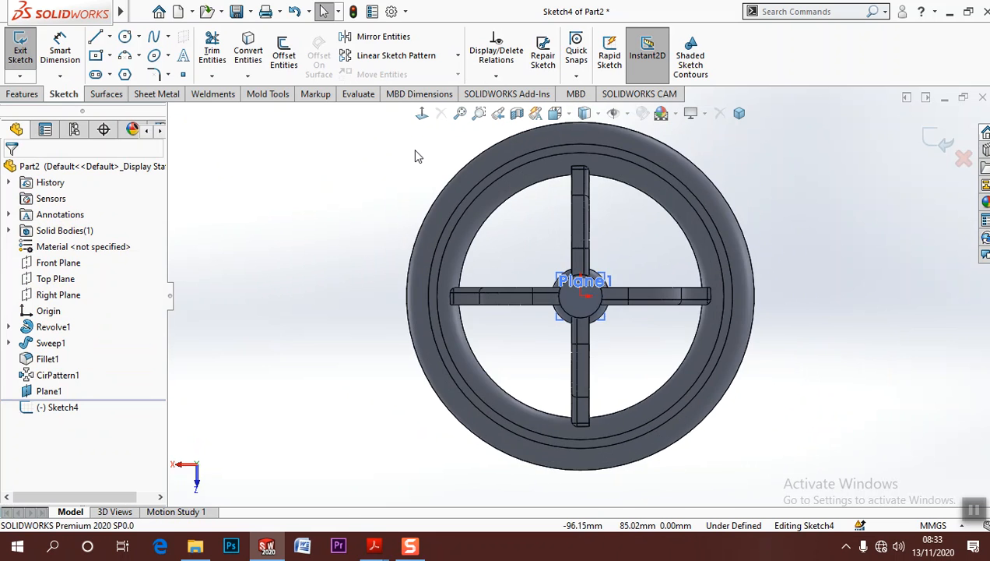
left_click(422, 113)
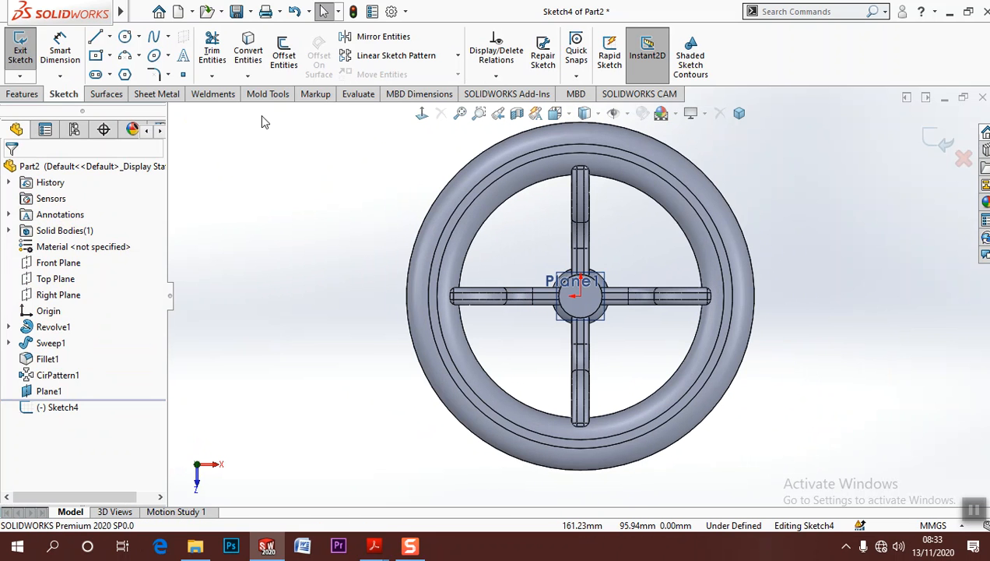
left_click(124, 37)
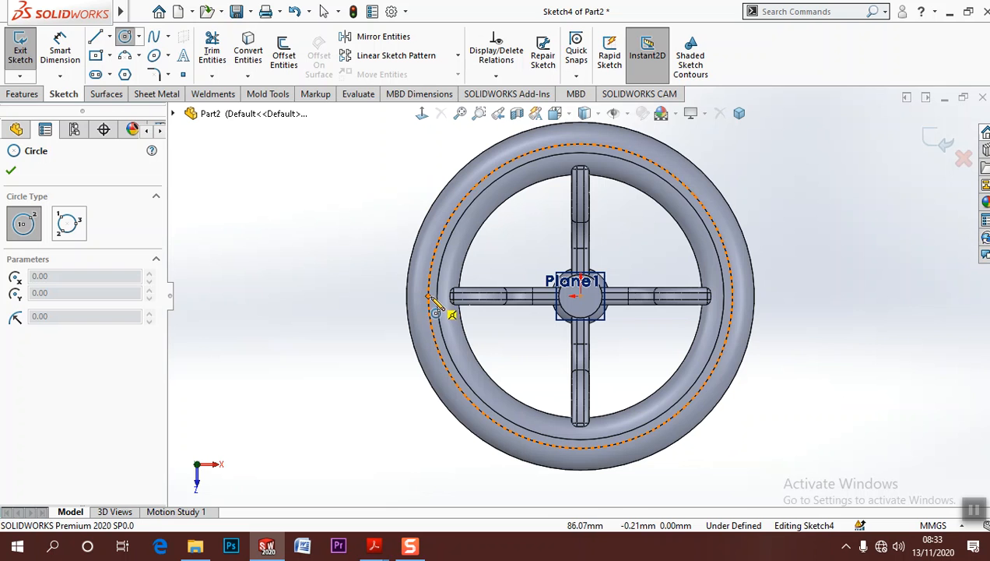
left_click(328, 300)
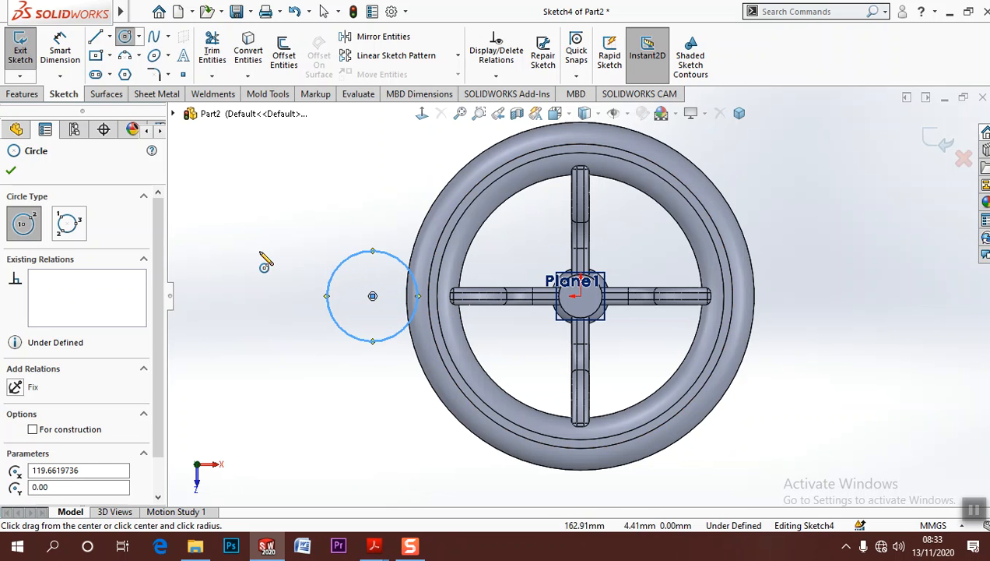
key("Escape")
Dimension the circle's centre 85 mm from the origin
left_click(580, 298)
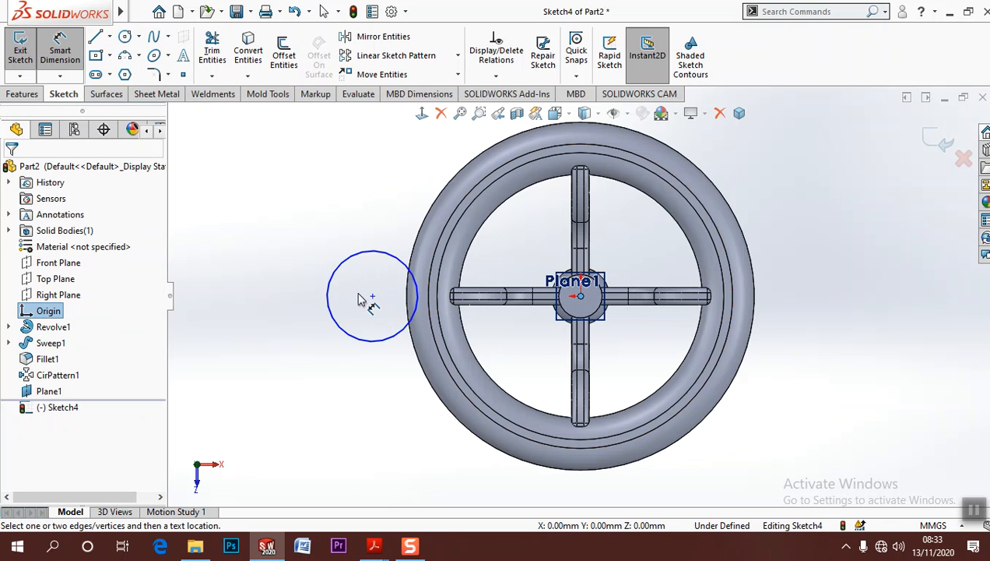
left_click(372, 296)
left_click(418, 179)
type("85")
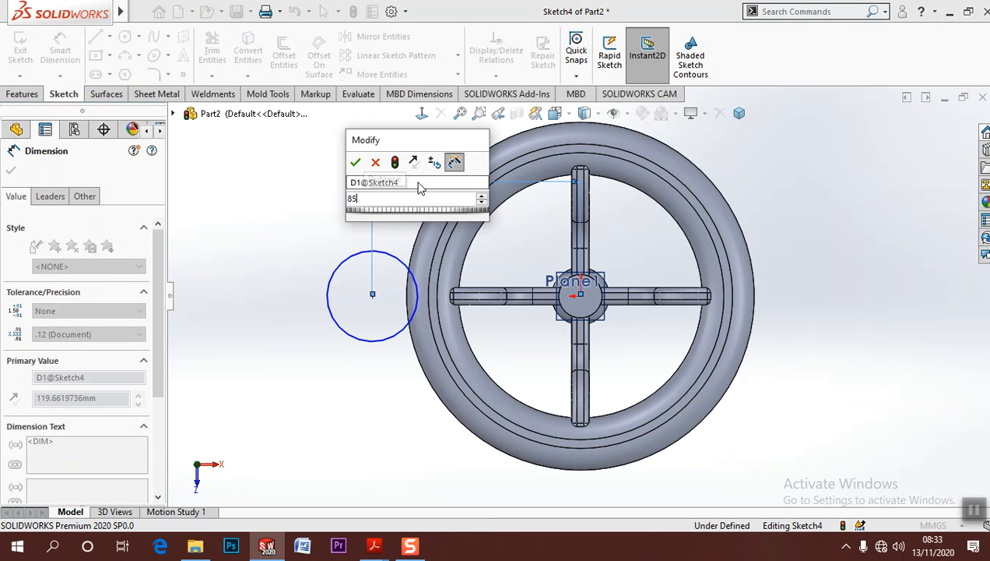
key("Return")
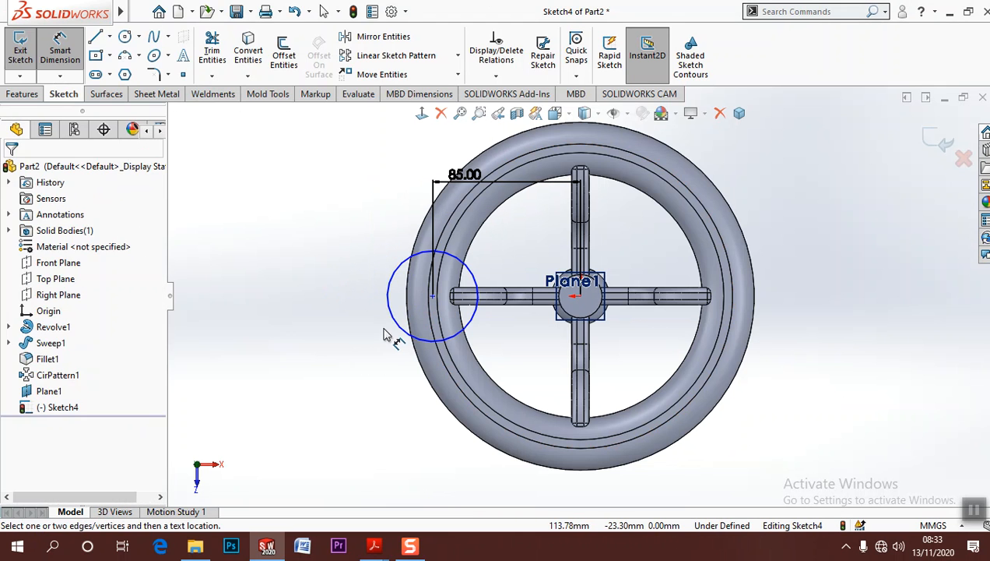
Dimension the circle's diameter as 20 mm, checking the boss size in the Part 3 PDF drawing
left_click(394, 327)
left_click(342, 256)
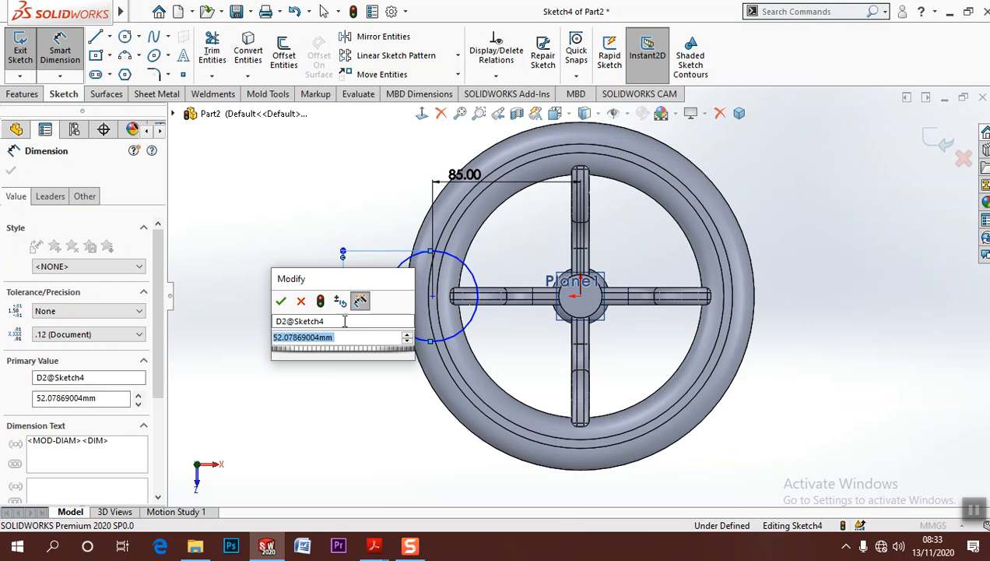
mouse_move(375, 545)
left_click(386, 518)
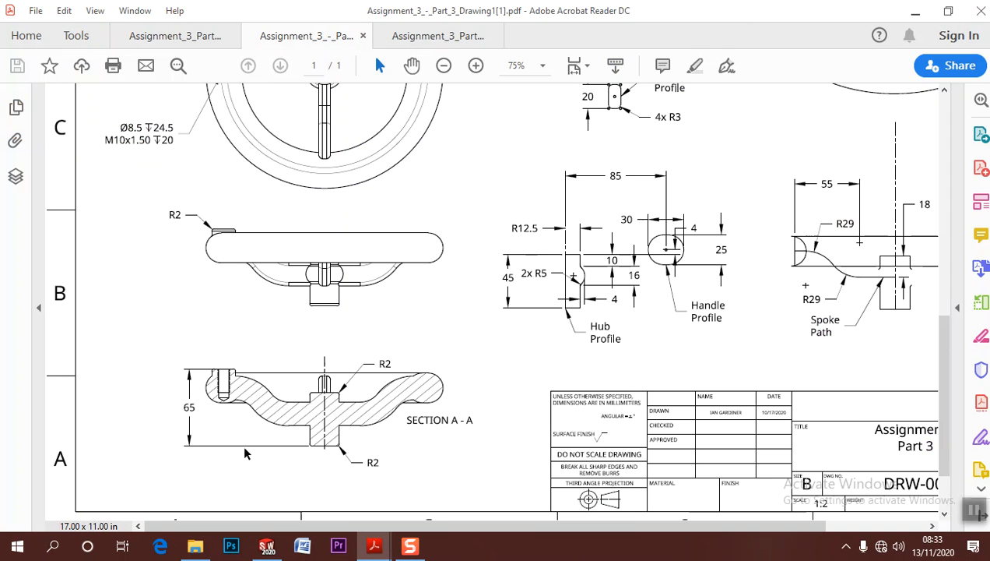
scroll(187, 202, "up", 3)
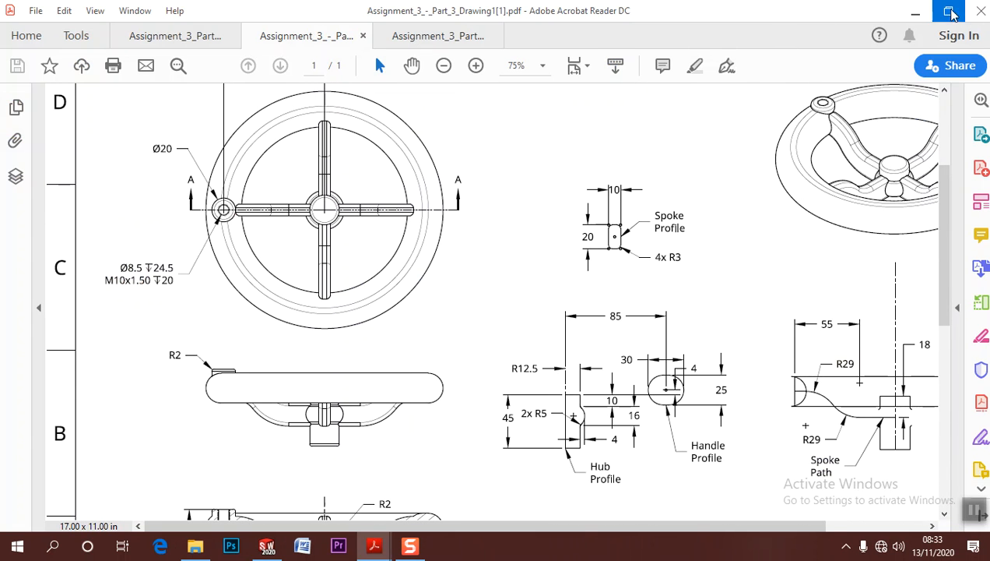
key("alt+Tab")
left_click(314, 340)
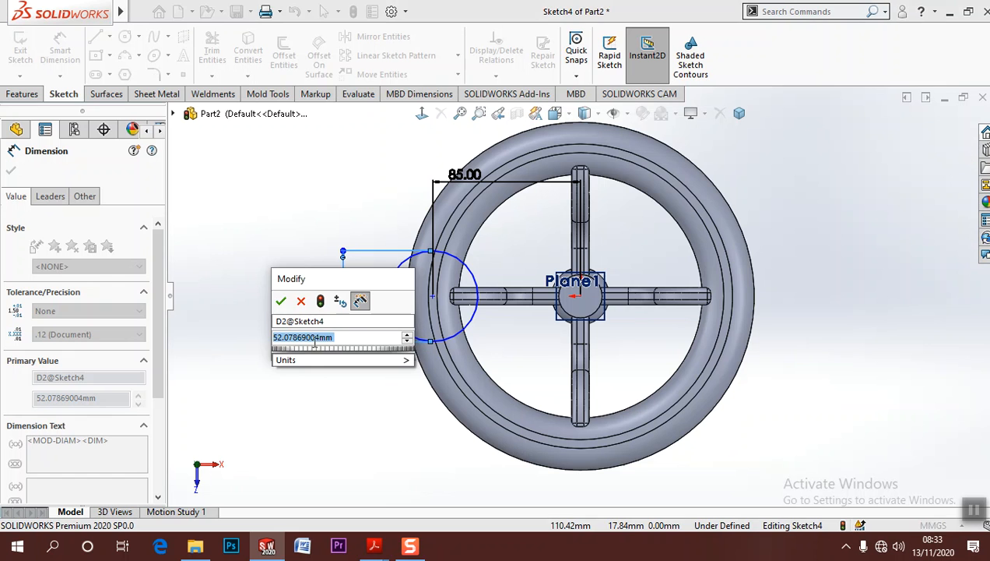
type("20")
key("Return")
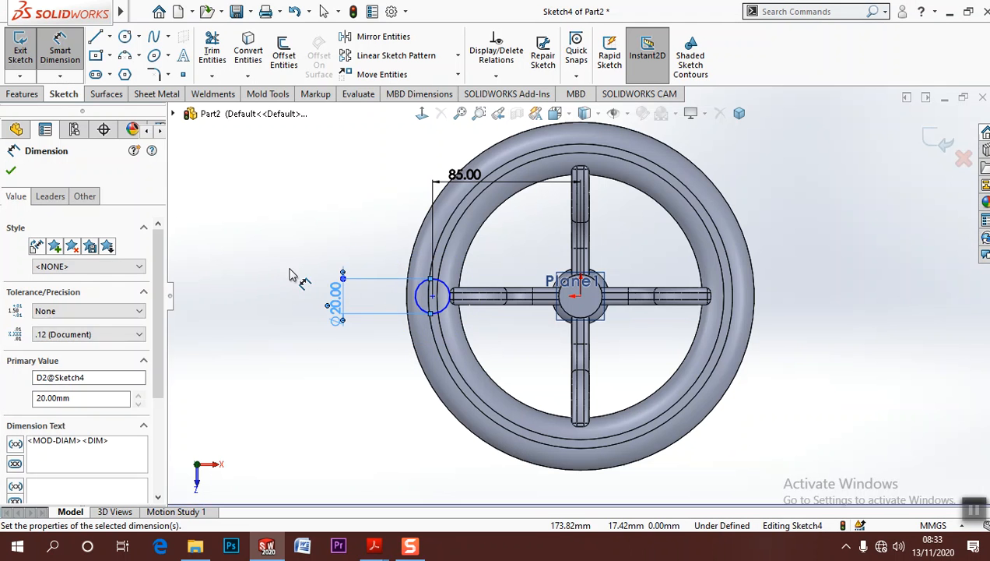
Add a horizontal relation between the circle's centre and the origin
scroll(462, 335, "down", 2)
scroll(461, 335, "down", 3)
left_click(443, 224)
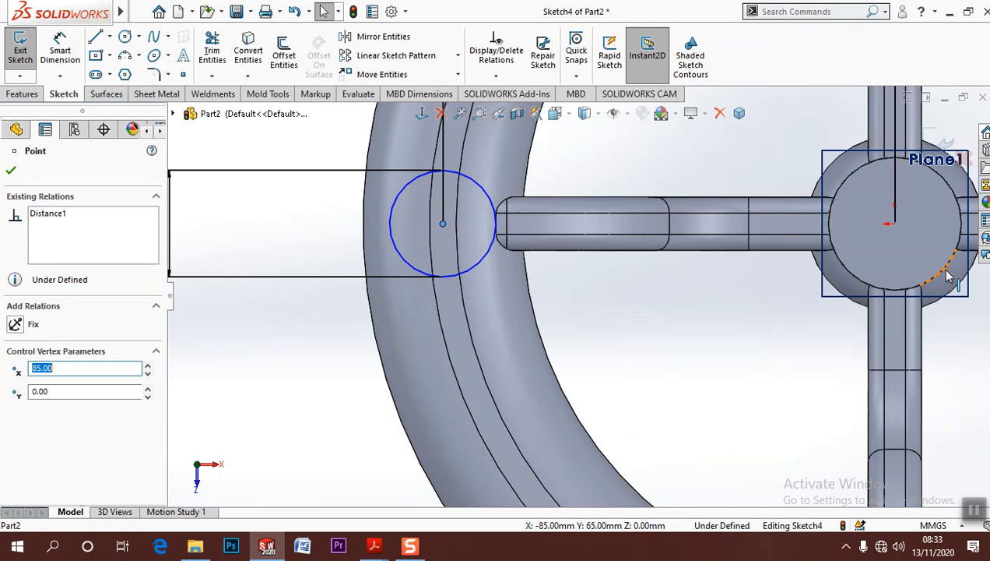
left_click(895, 225, "ctrl")
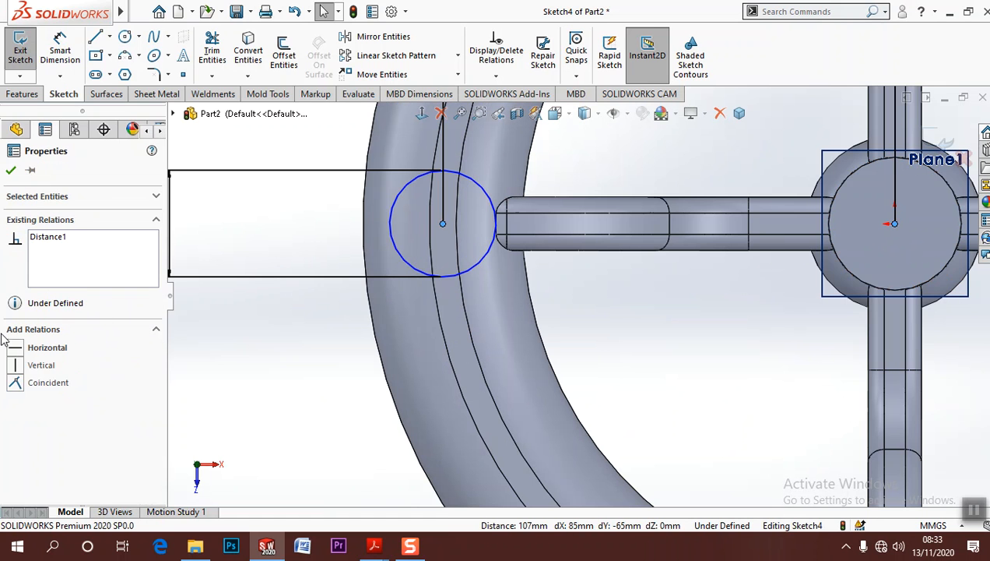
left_click(16, 348)
left_click(312, 373)
Extrude the circle down onto the rim as a merged boss with the Up To Next end condition
scroll(296, 369, "up", 5)
mouse_move(455, 383)
middle_mouse_down()
mouse_move(487, 328)
mouse_move(464, 168)
mouse_move(626, 192)
middle_mouse_up()
scroll(601, 241, "down", 3)
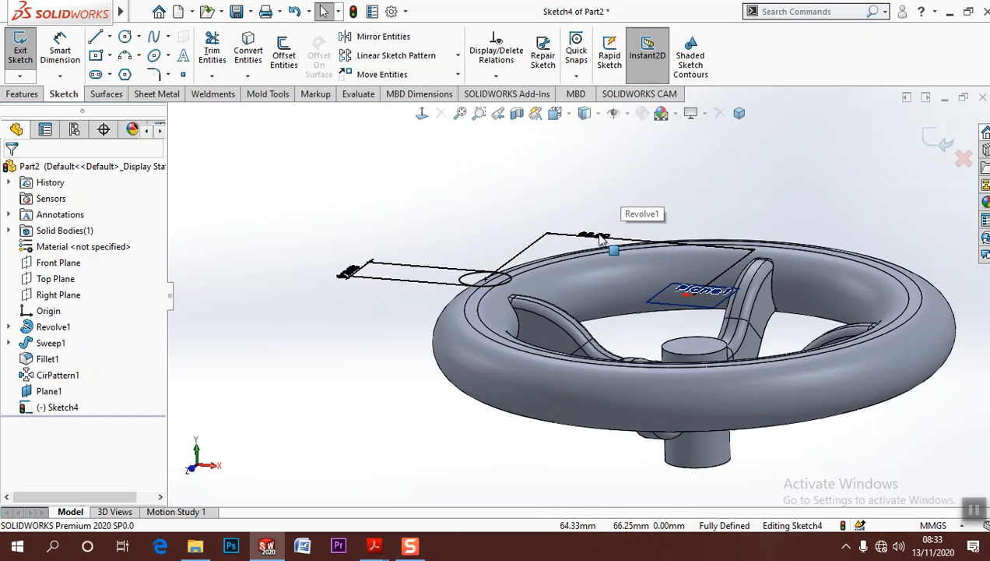
scroll(521, 305, "down", 5)
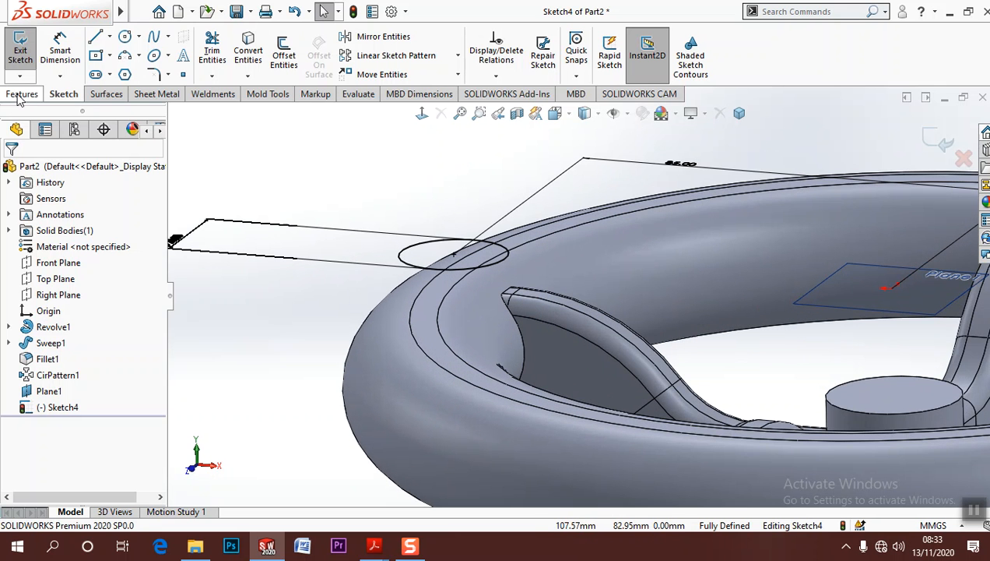
left_click(19, 95)
left_click(27, 53)
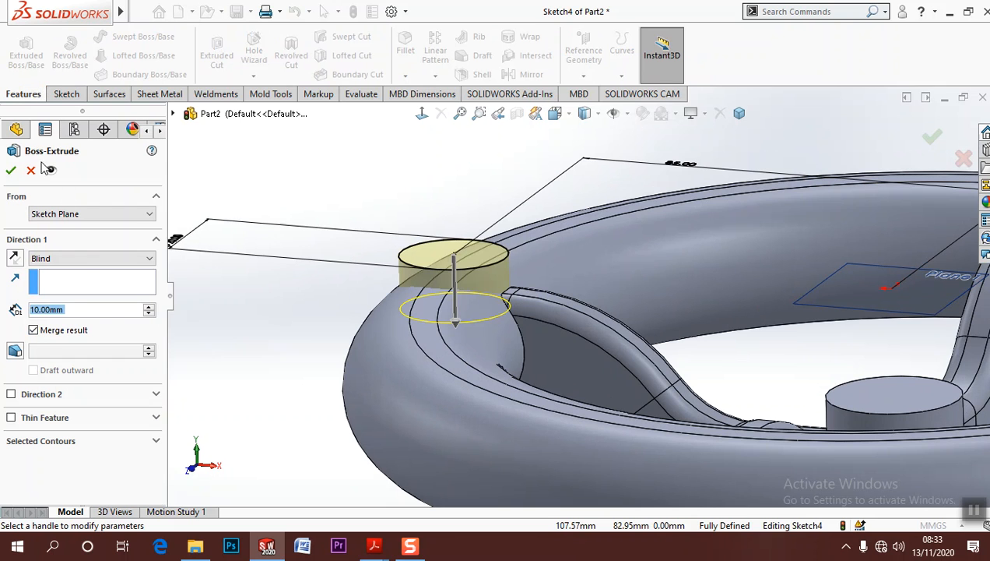
left_click(78, 259)
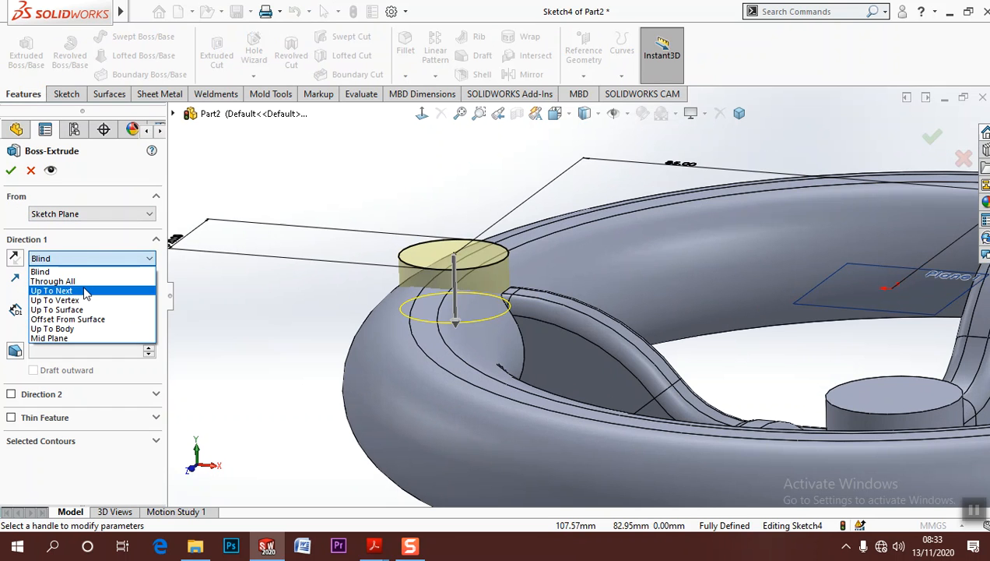
left_click(86, 290)
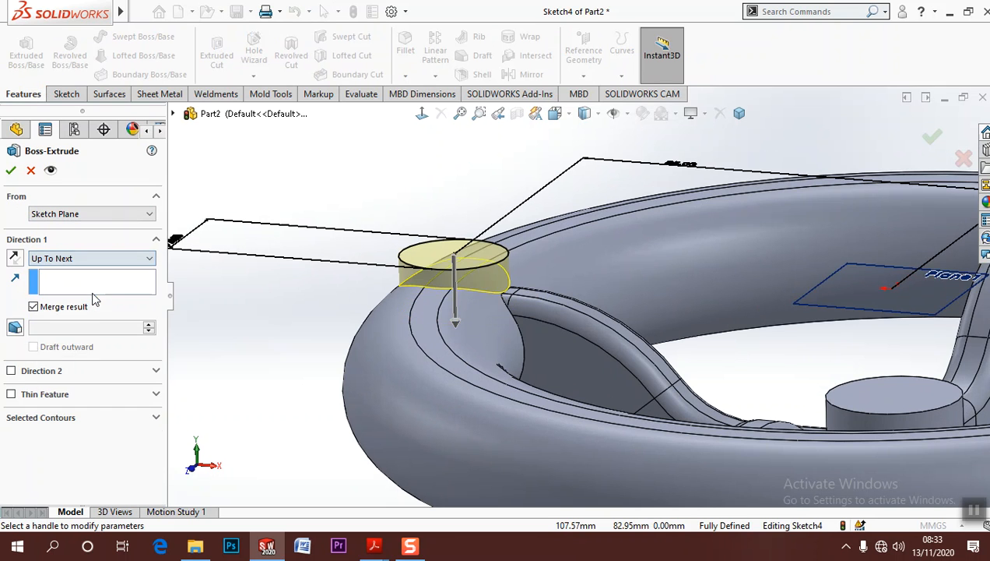
left_click(11, 169)
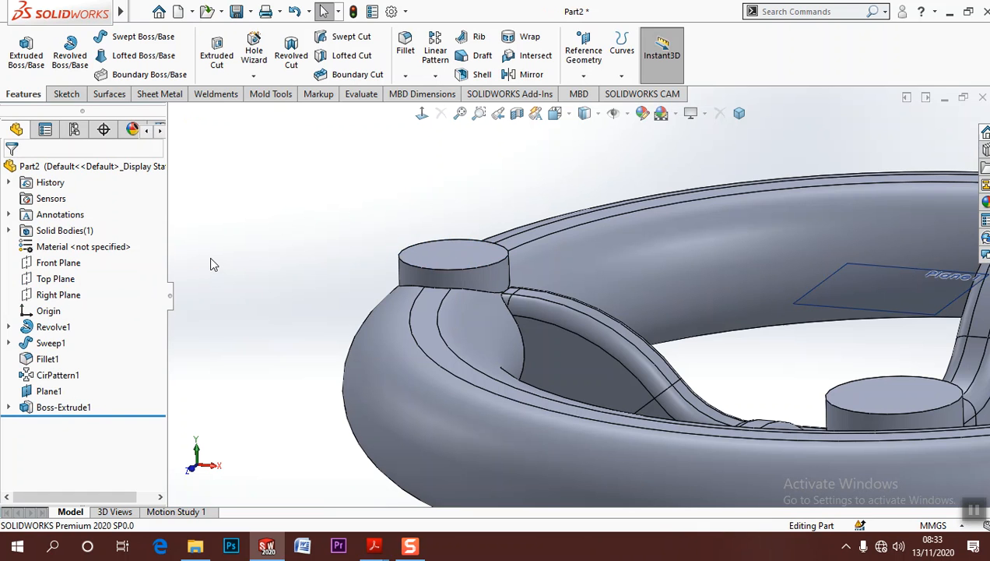
Check the boss fillet in the Part 3 PDF drawing and fillet the rim boss's top edge with a 2 mm radius
mouse_move(374, 545)
left_click(340, 466)
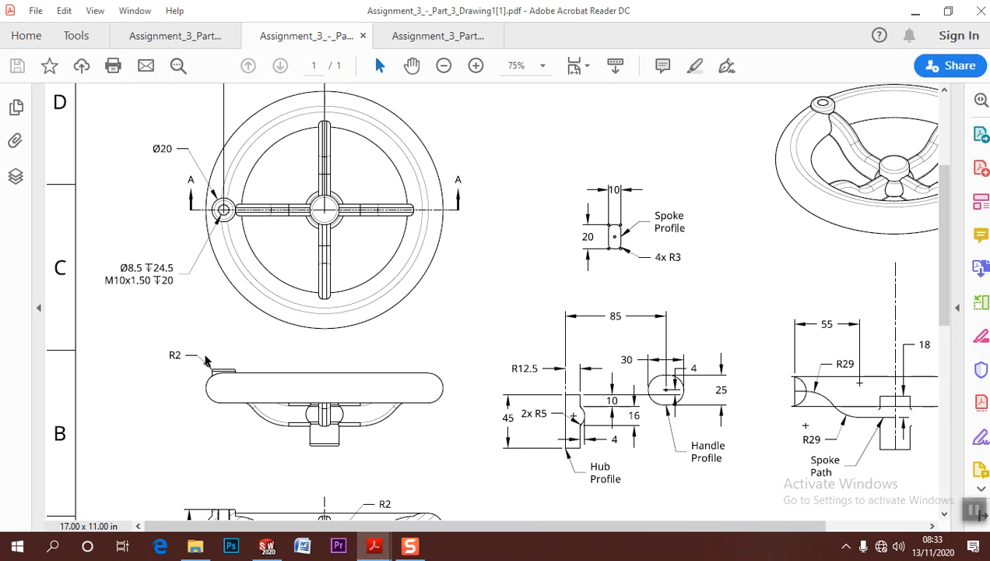
left_click(916, 11)
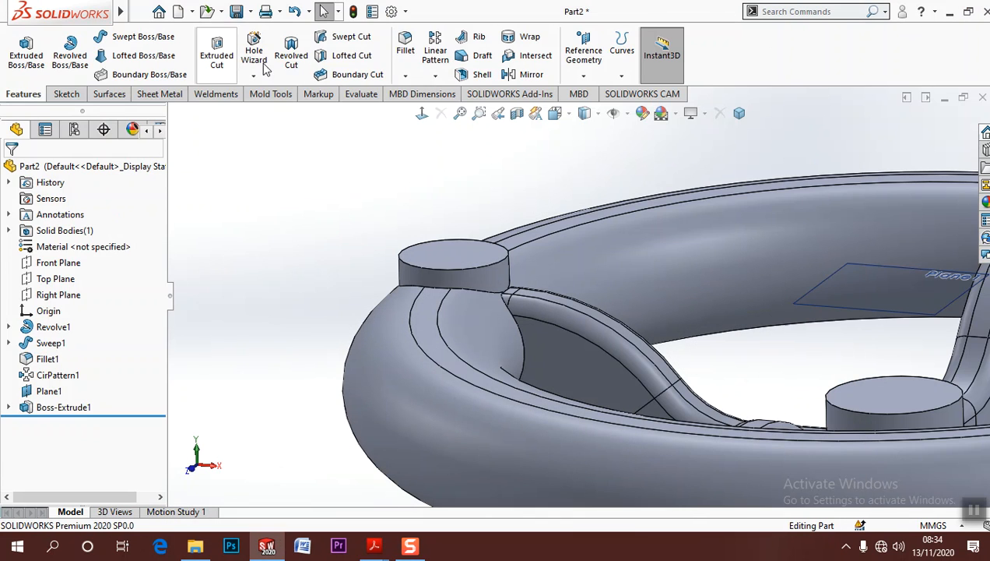
left_click(407, 46)
left_click(403, 257)
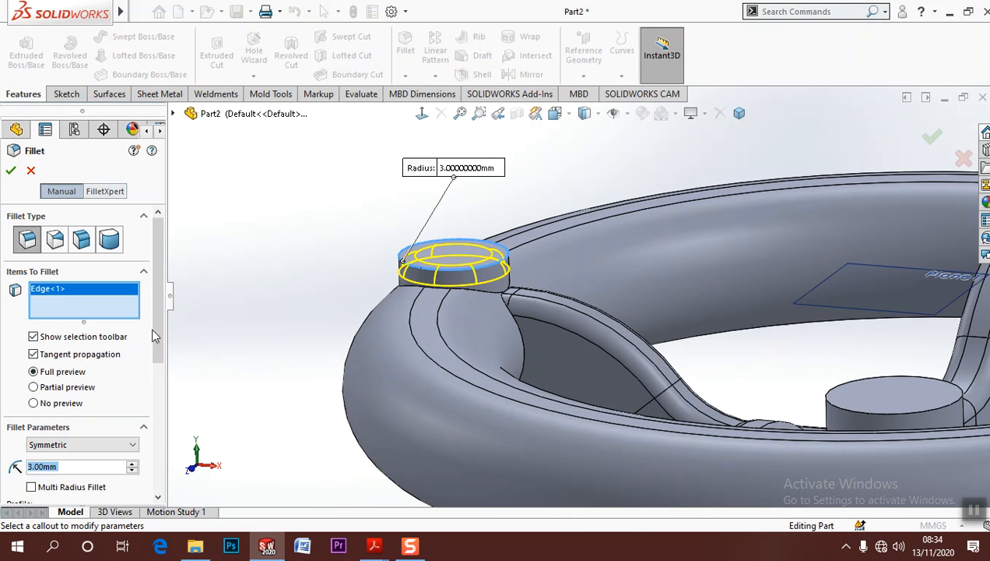
type("2")
key("Return")
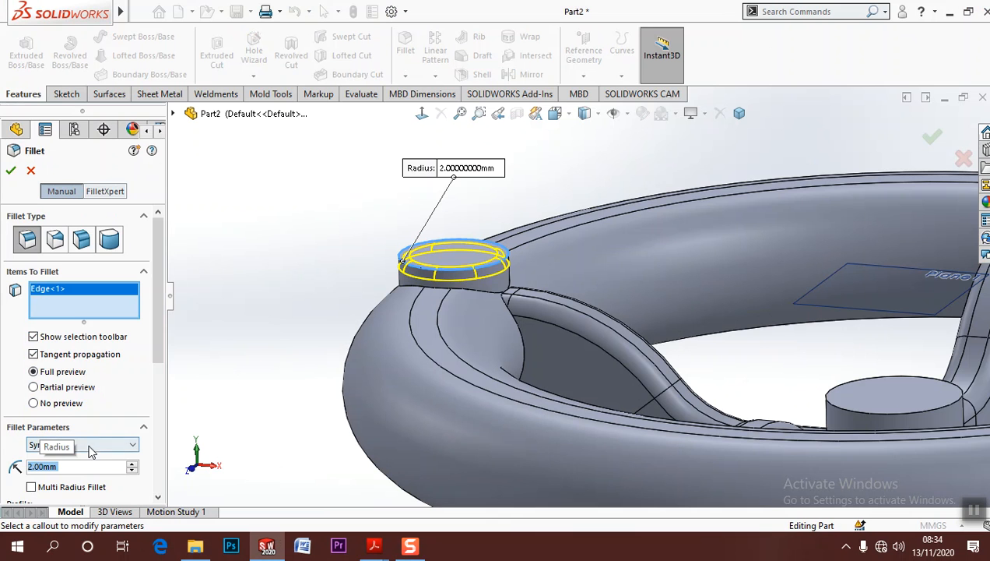
key("Return")
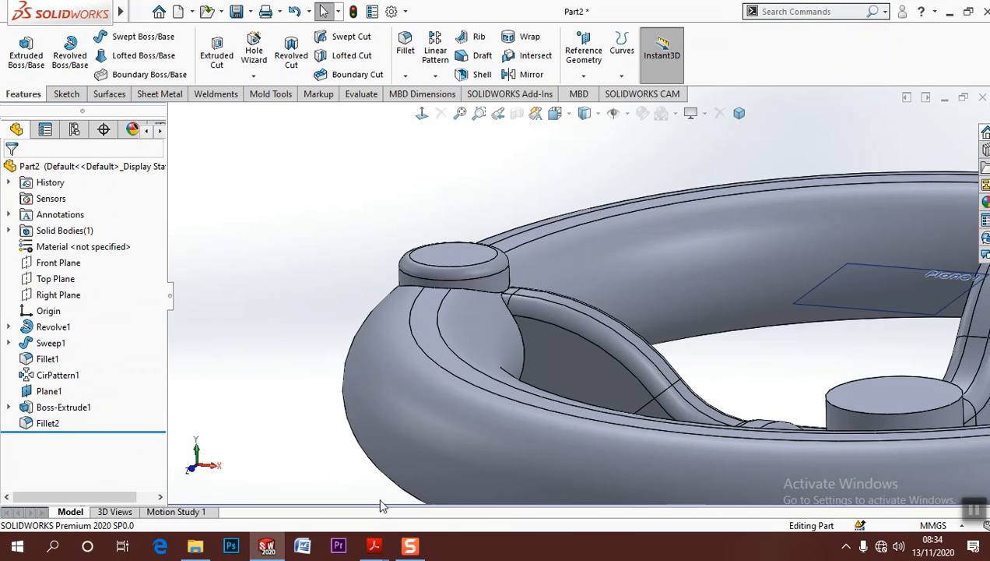
Check the rim boss's hole callout in the Part 3 PDF drawing and start a Hole Wizard hole of type Straight Tap
mouse_move(381, 549)
left_click(366, 475)
scroll(260, 437, "down", 2)
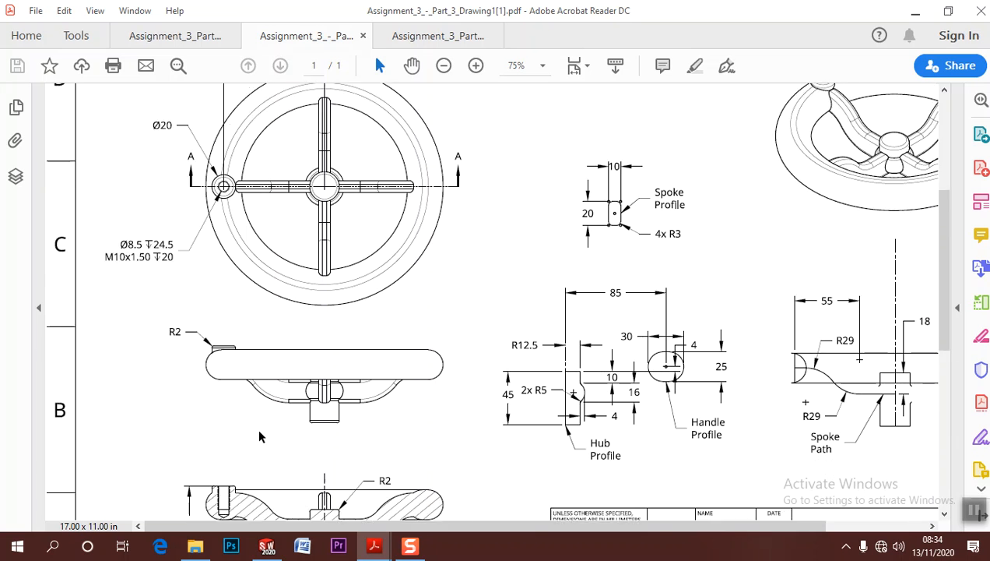
scroll(260, 436, "down", 1)
scroll(260, 433, "up", 3)
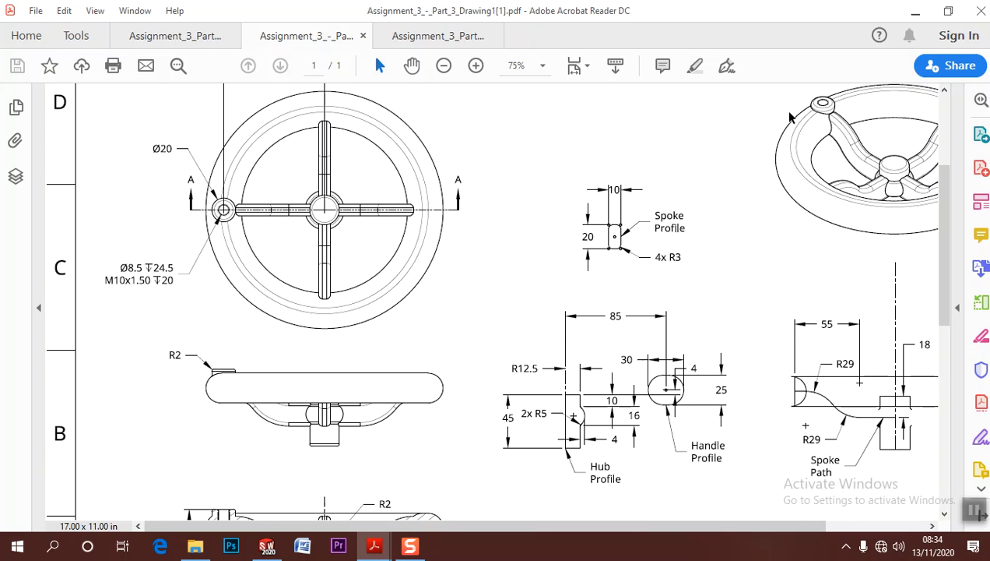
left_click(915, 11)
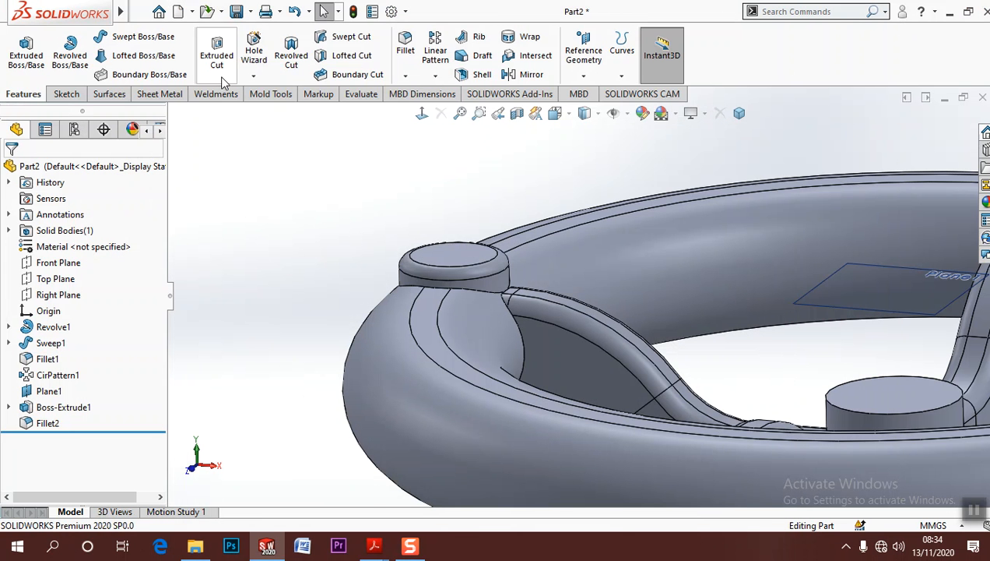
left_click(255, 51)
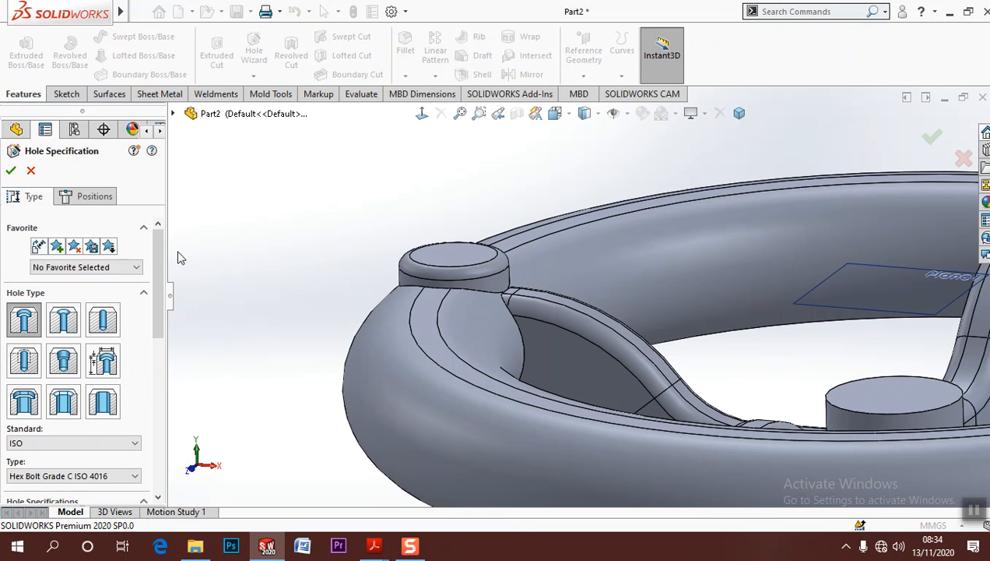
scroll(157, 295, "down", 3)
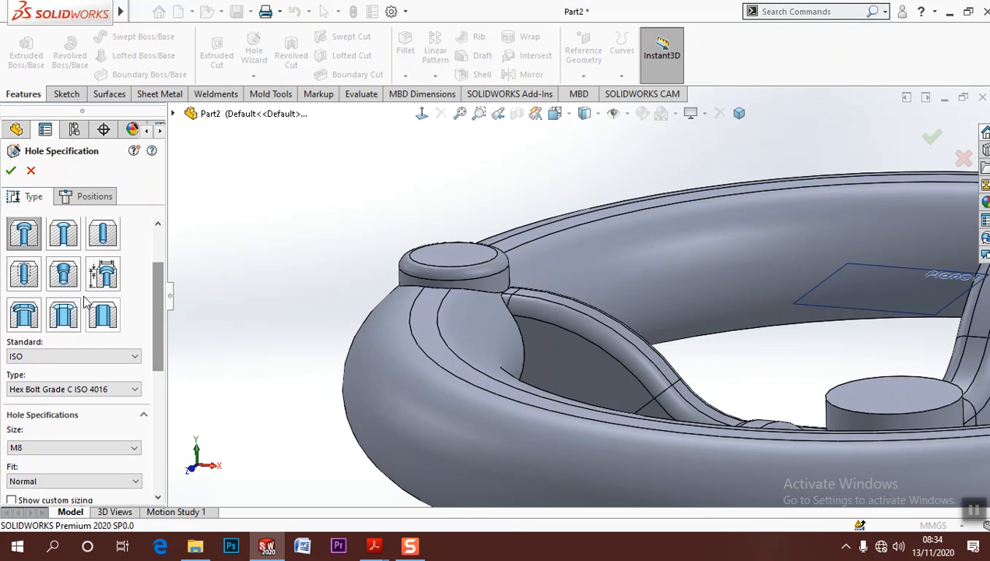
left_click(28, 274)
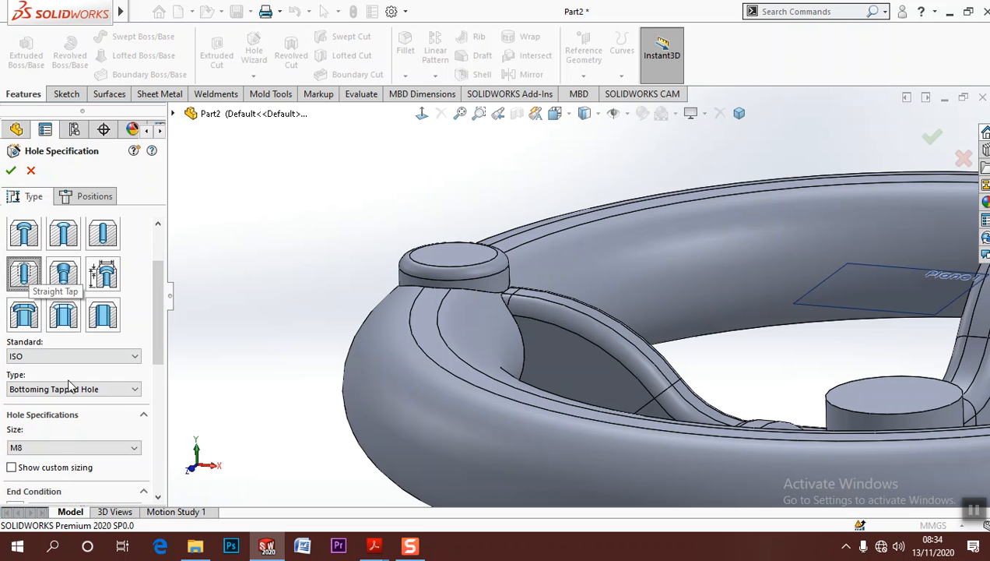
Set the tapped hole's size to M10x1.25
left_click(64, 447)
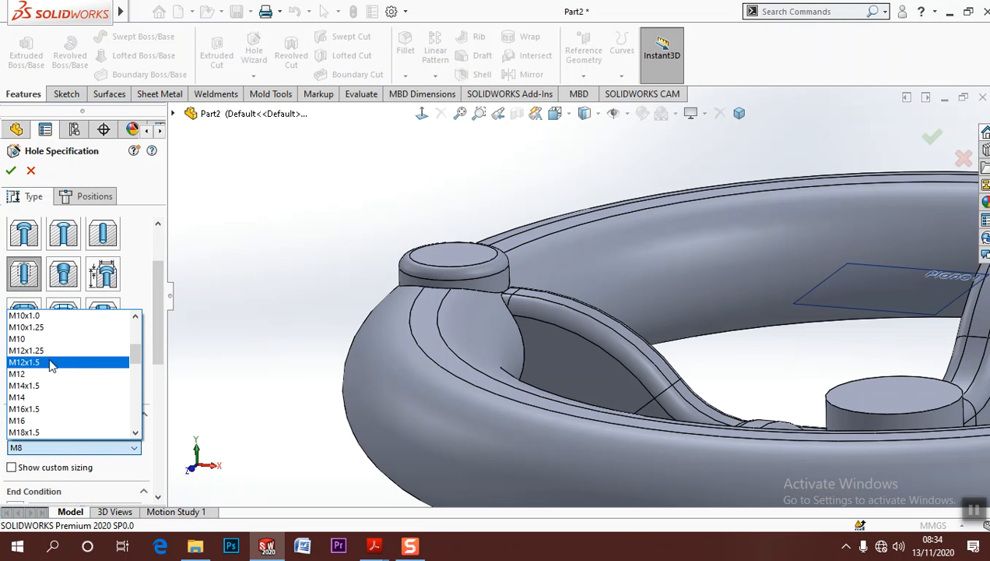
left_click(62, 330)
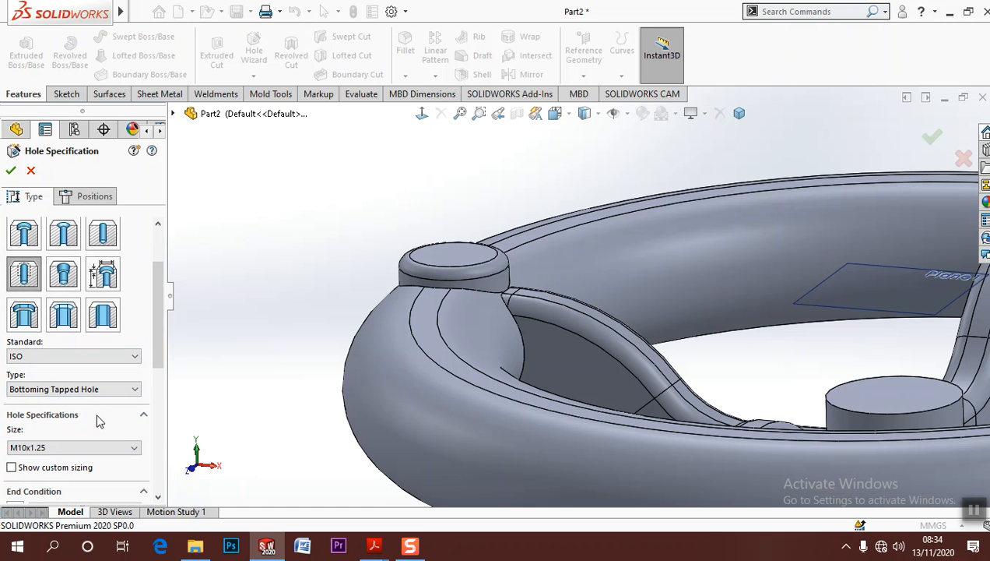
left_click(66, 450)
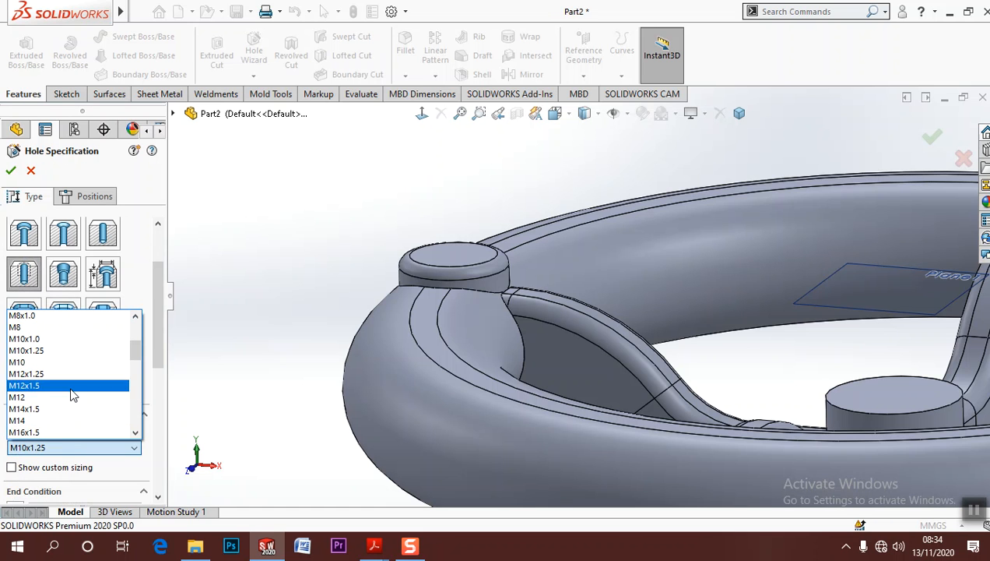
left_click(84, 351)
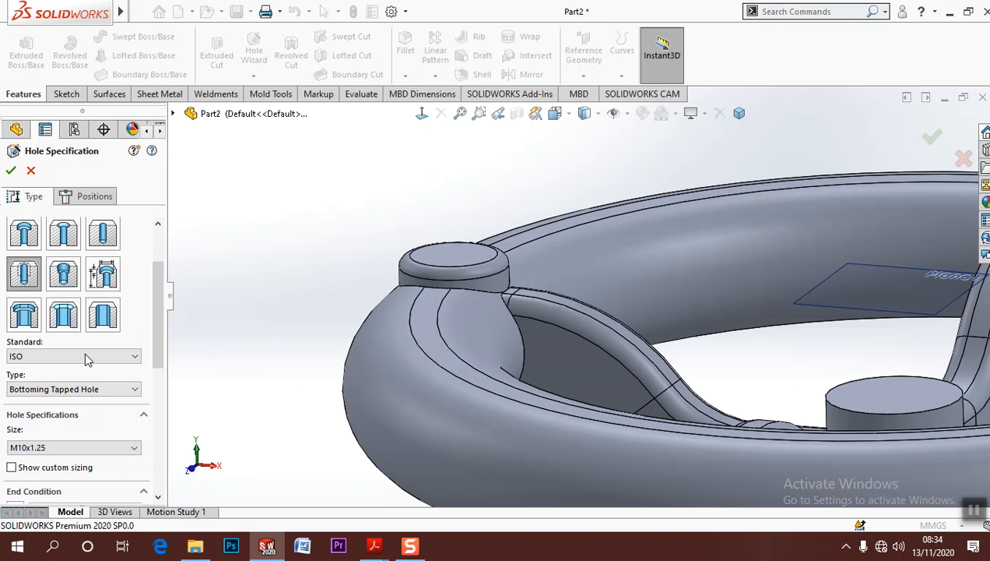
Recheck the hole callout in the PDF drawing and set the blind hole depth to 20 mm
scroll(158, 355, "down", 3)
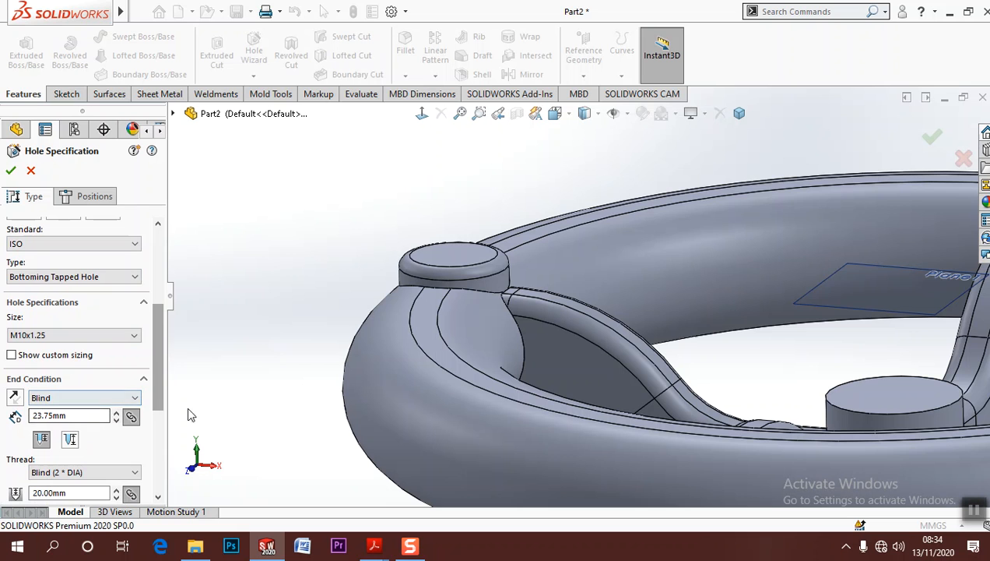
scroll(157, 382, "down", 2)
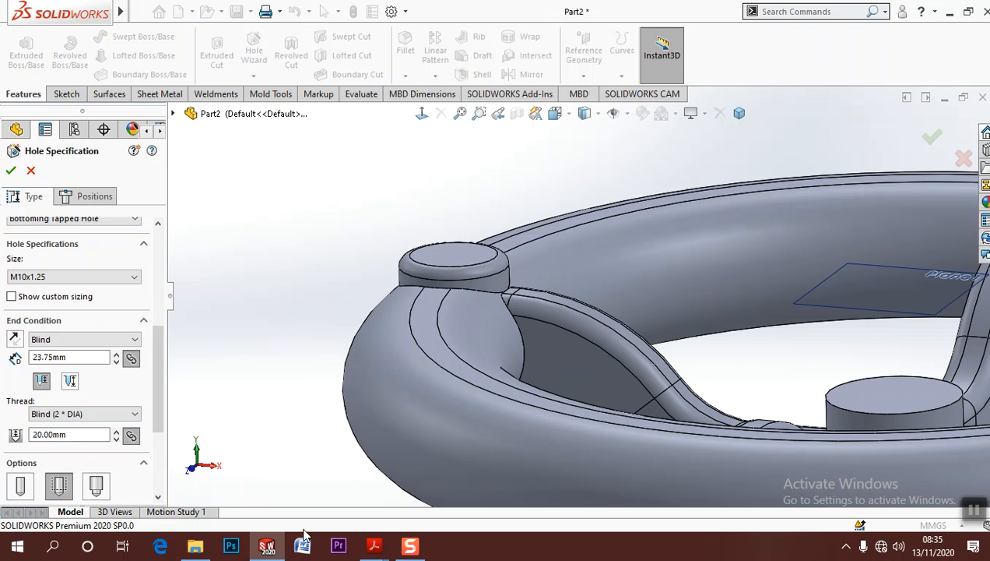
mouse_move(373, 550)
left_click(355, 502)
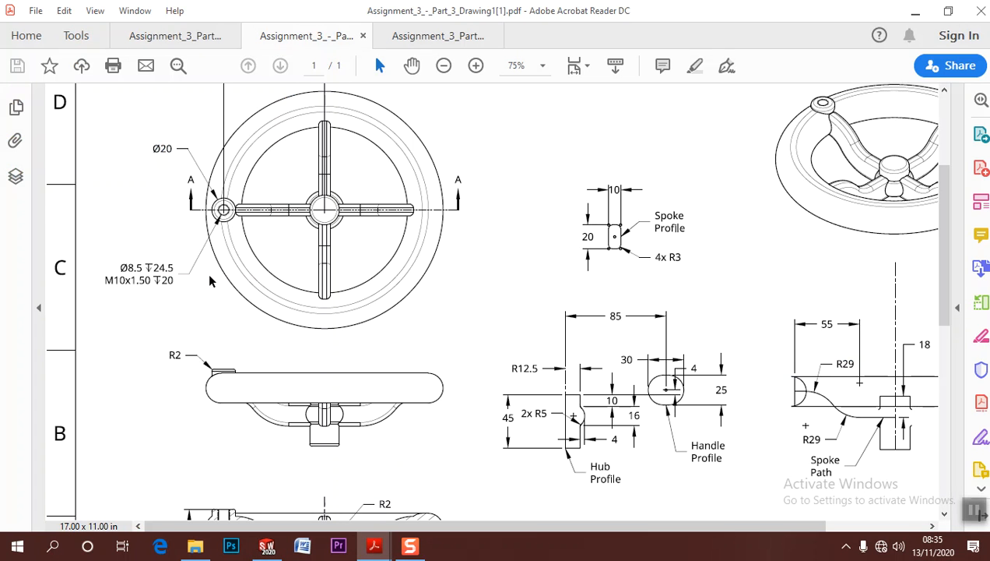
left_click(912, 14)
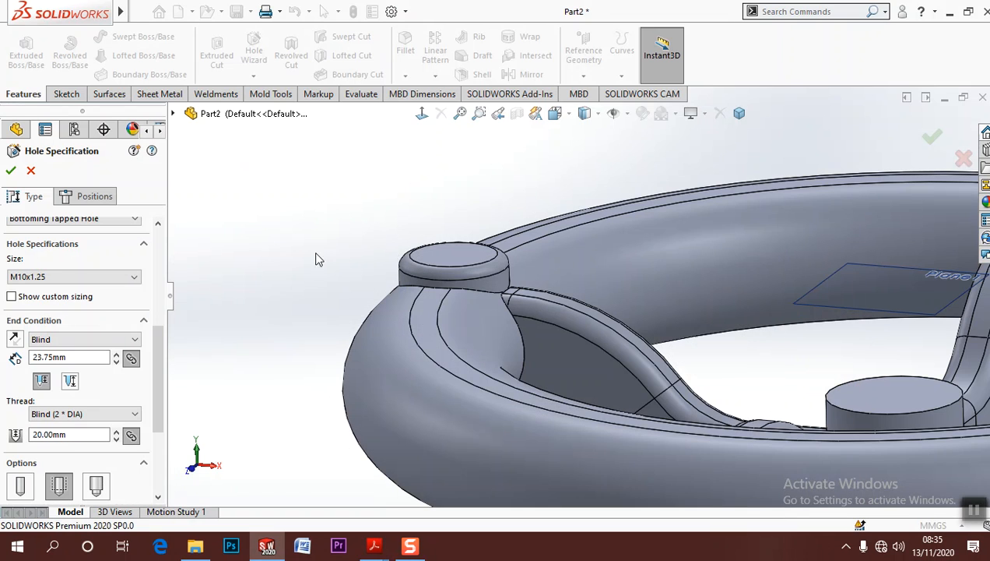
double_click(78, 357)
type("20")
key("Return")
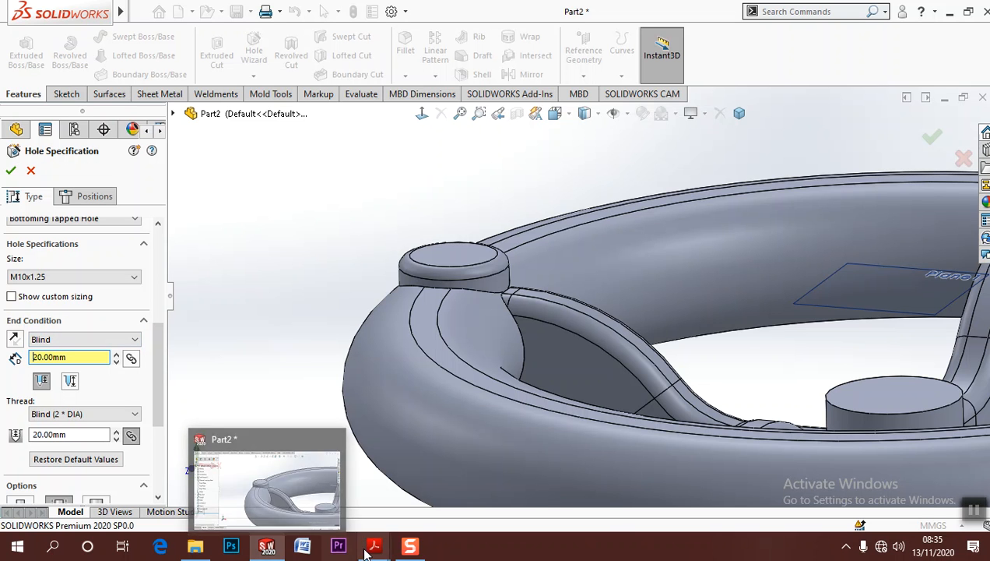
Compare the hole depths with the PDF drawing and set the blind hole depth to 24.5 mm, measured up to the tip
mouse_move(373, 545)
left_click(354, 490)
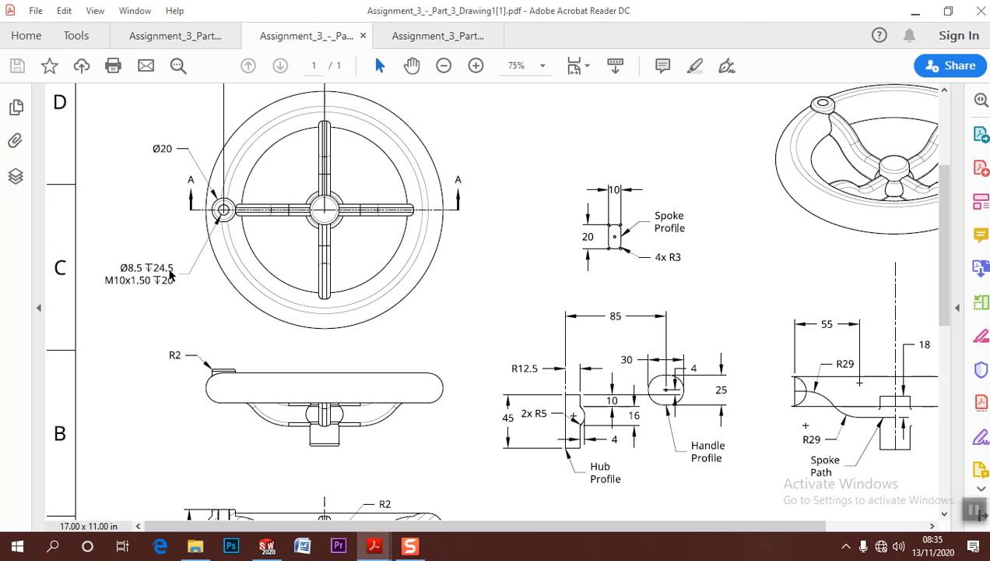
left_click(916, 11)
left_click_drag(162, 393, 176, 426)
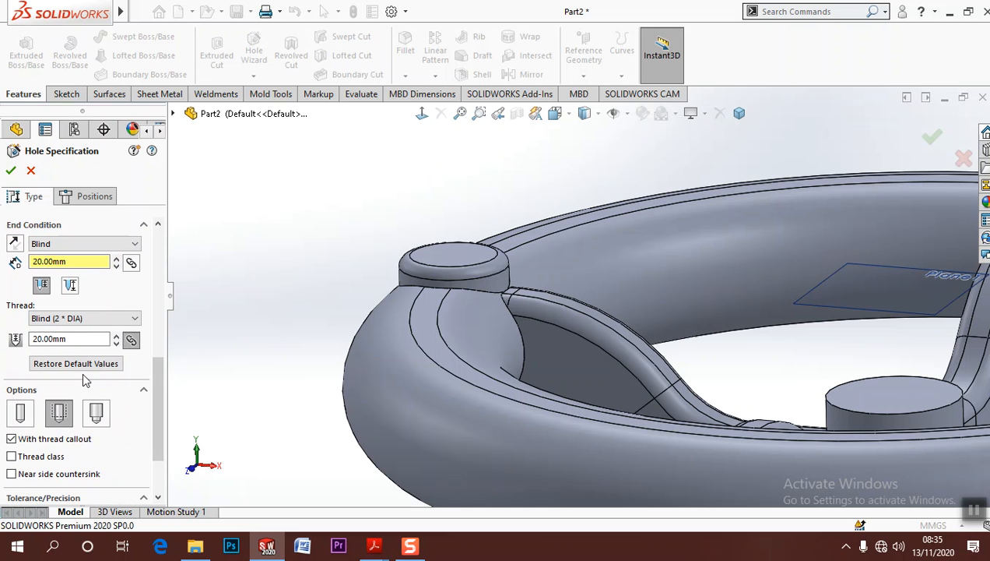
double_click(75, 263)
type("24")
double_click(82, 339)
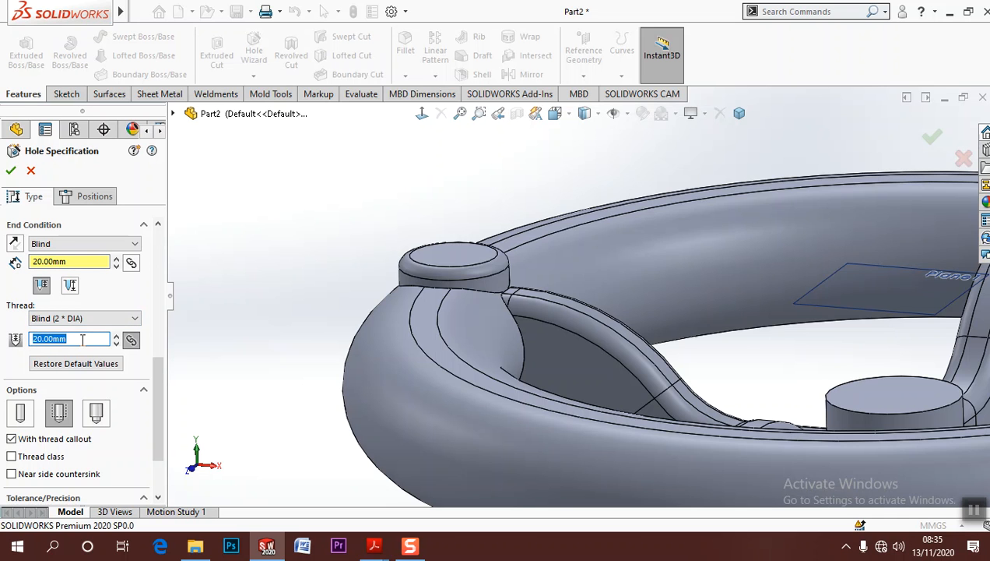
double_click(69, 263)
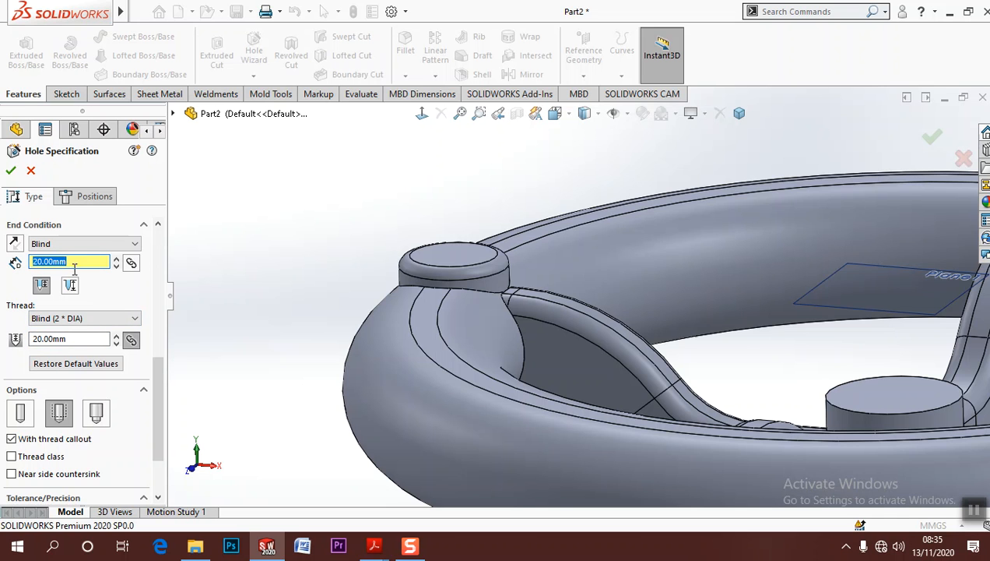
left_click(70, 285)
double_click(69, 262)
type("2")
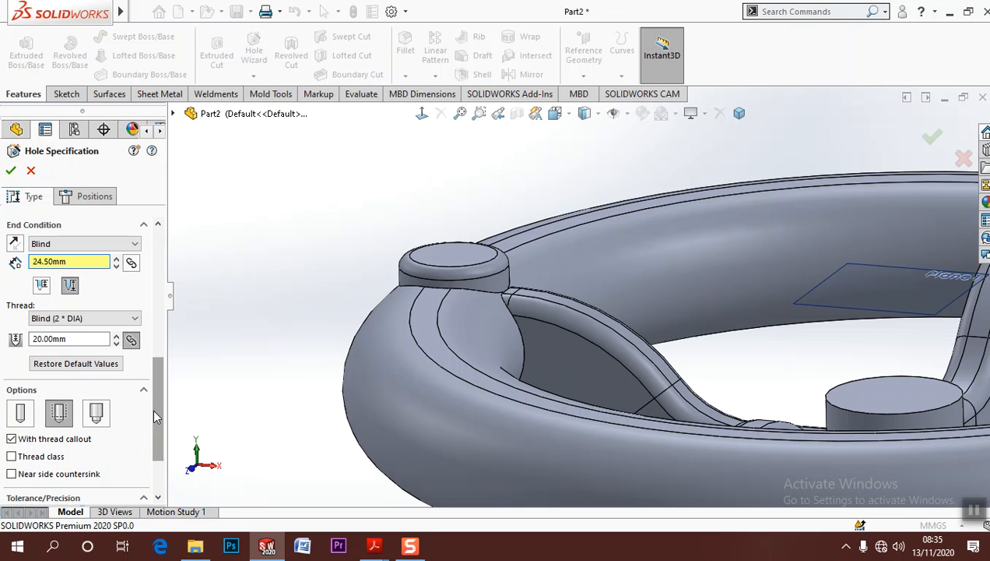
Turn on custom sizing for the tapped hole, keeping the M10x1.25 size
left_click_drag(156, 404, 181, 348)
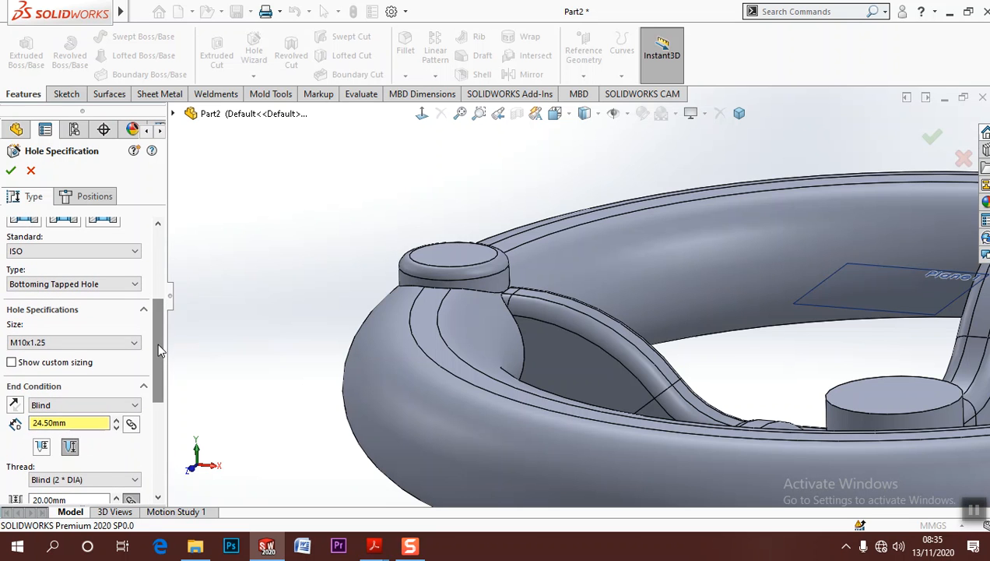
left_click(137, 343)
left_click(139, 341)
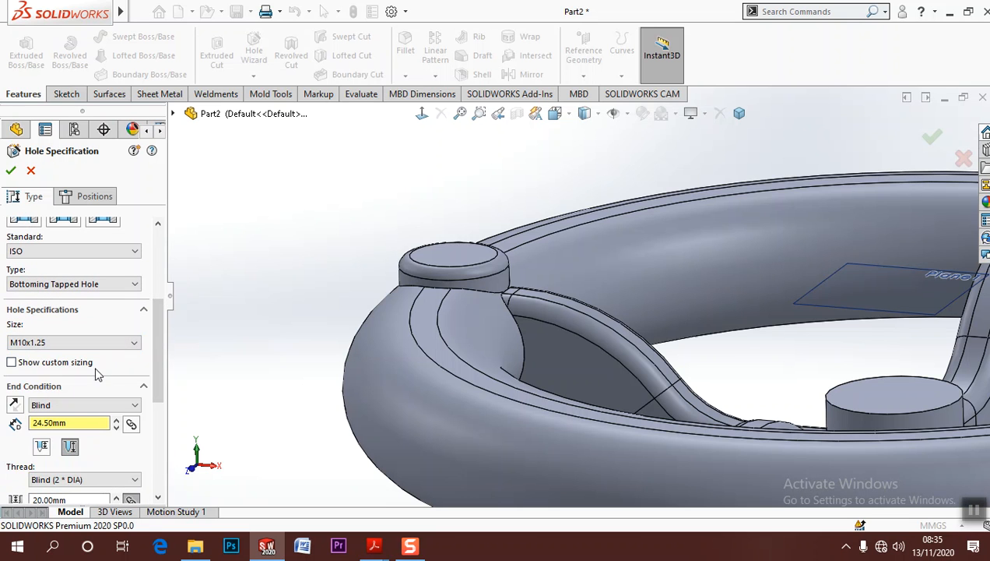
left_click(70, 368)
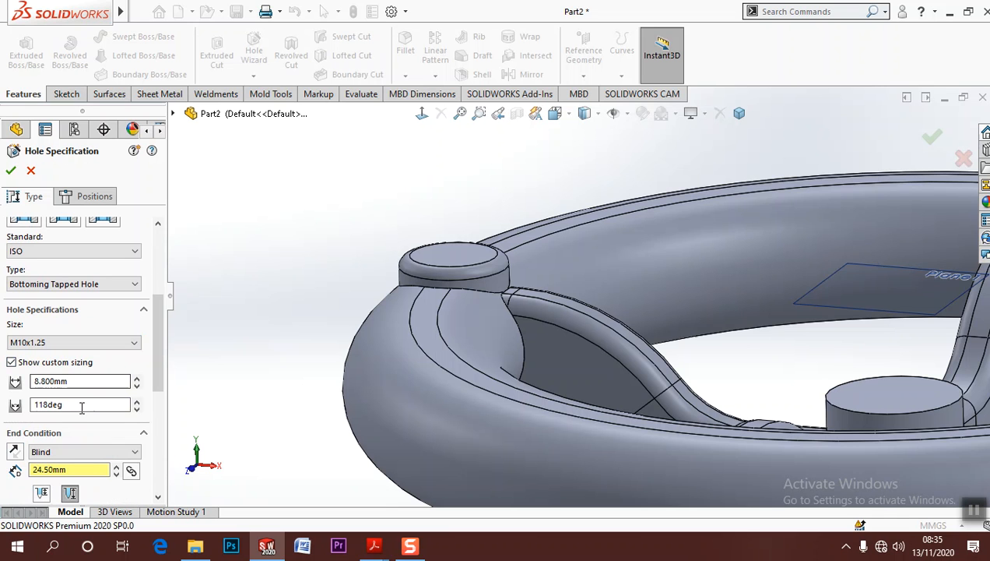
left_click(85, 381)
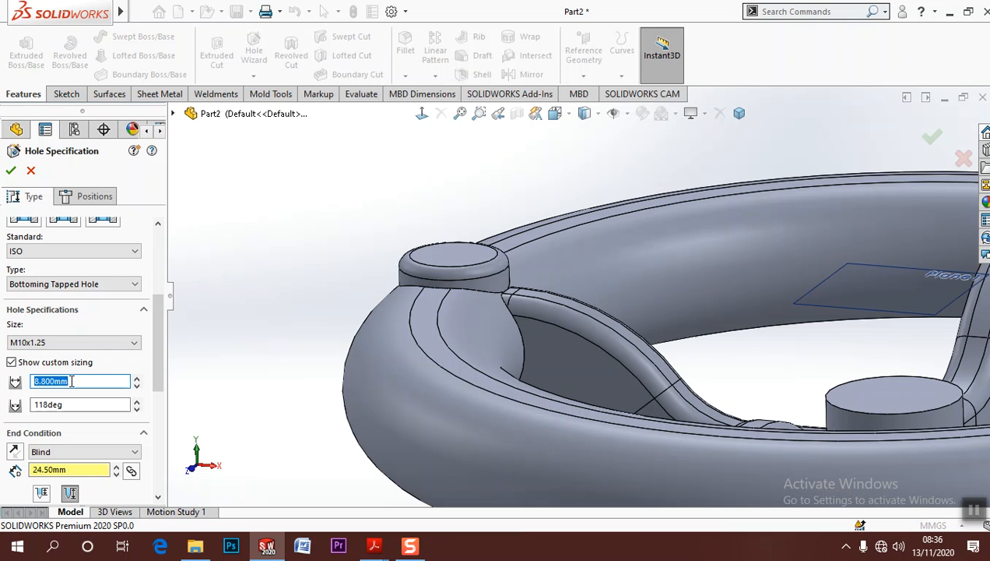
left_click(62, 343)
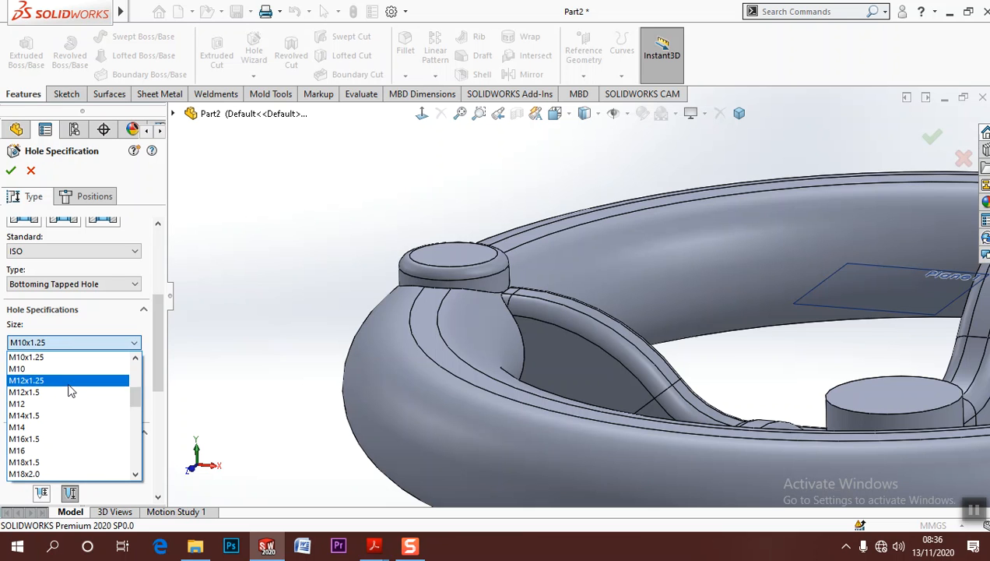
left_click(71, 393)
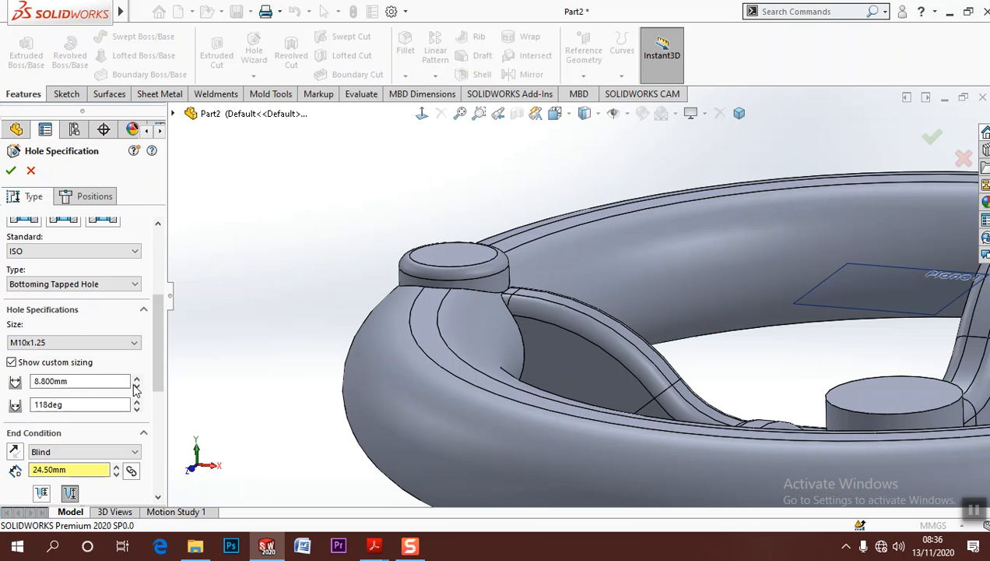
Set the tapped hole's custom drill diameter to 8.5 mm
left_click_drag(159, 333, 160, 269)
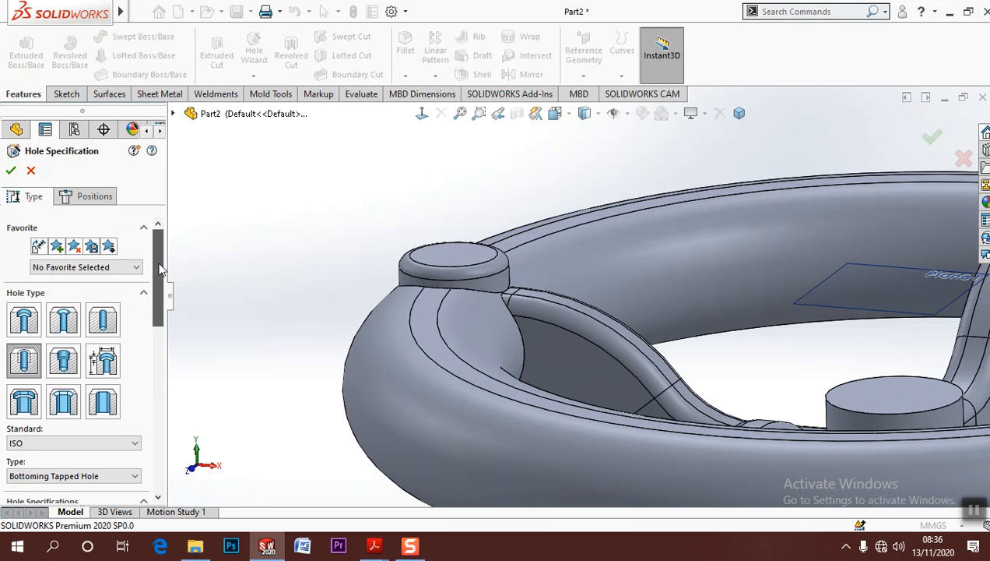
left_click(91, 196)
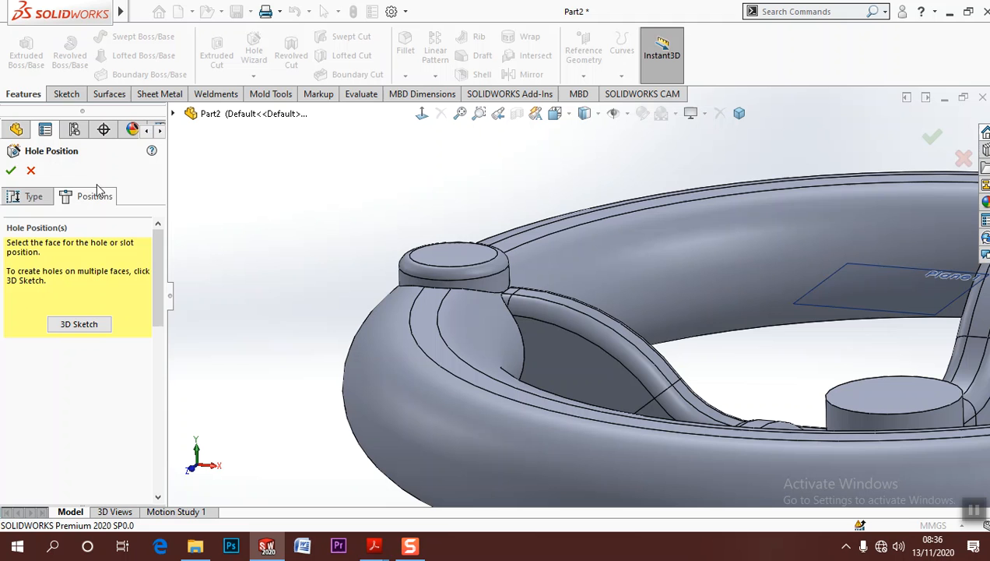
left_click(27, 195)
left_click_drag(155, 293, 156, 378)
left_click(86, 315)
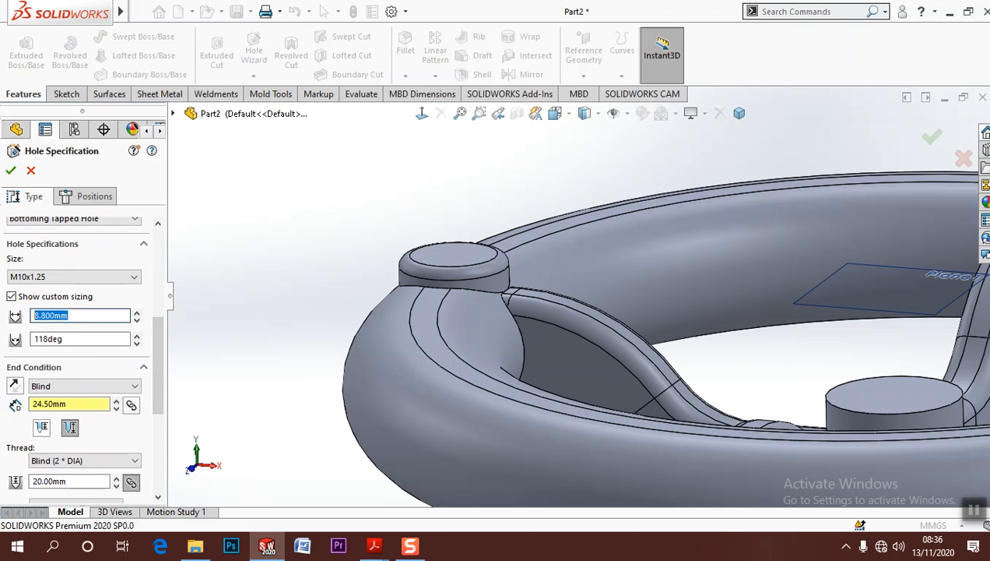
scroll(85, 315, "up", 2)
type("8.5")
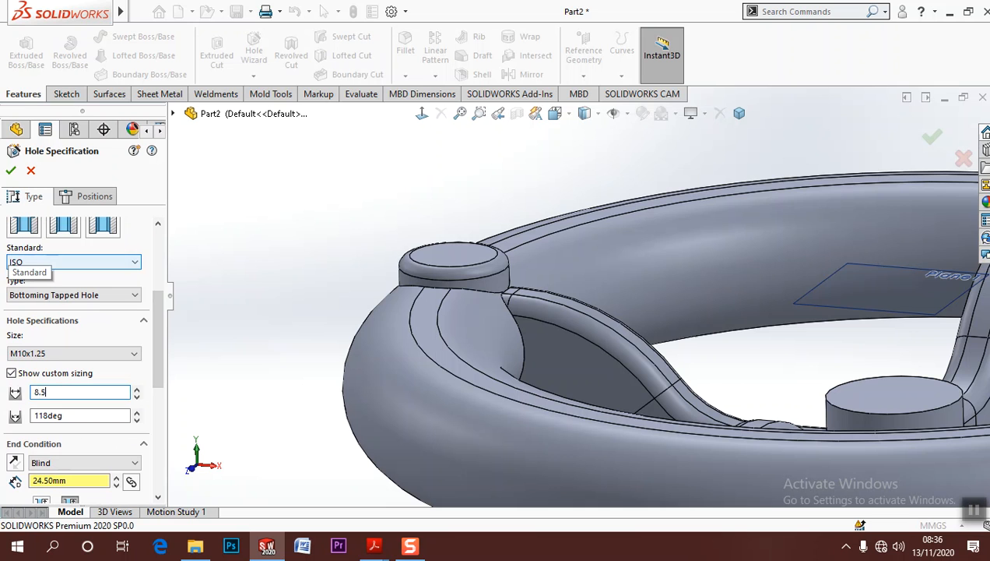
key("Return")
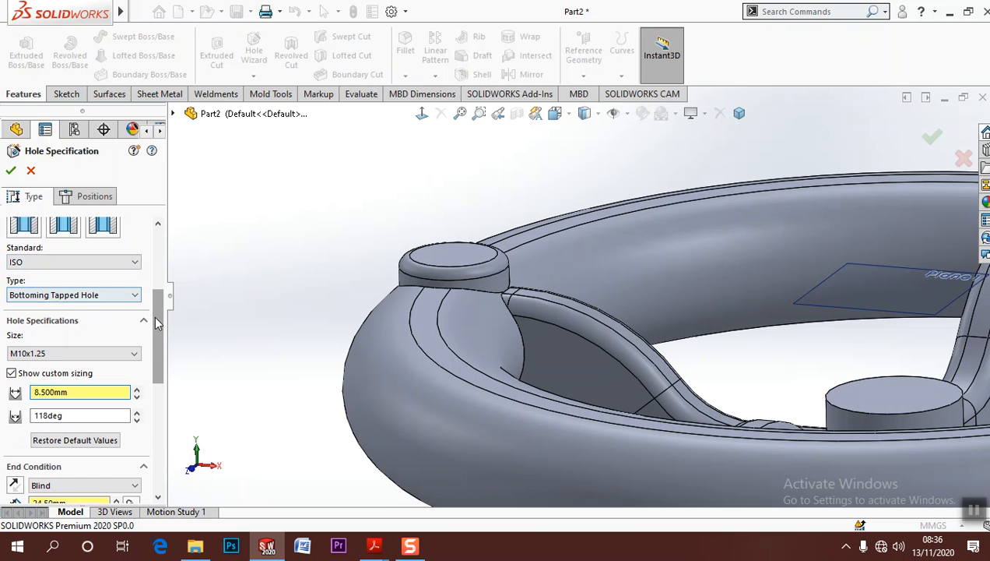
Place the tapped hole at the centre of the rim boss's top face and create it
left_click_drag(153, 316, 165, 216)
left_click(92, 199)
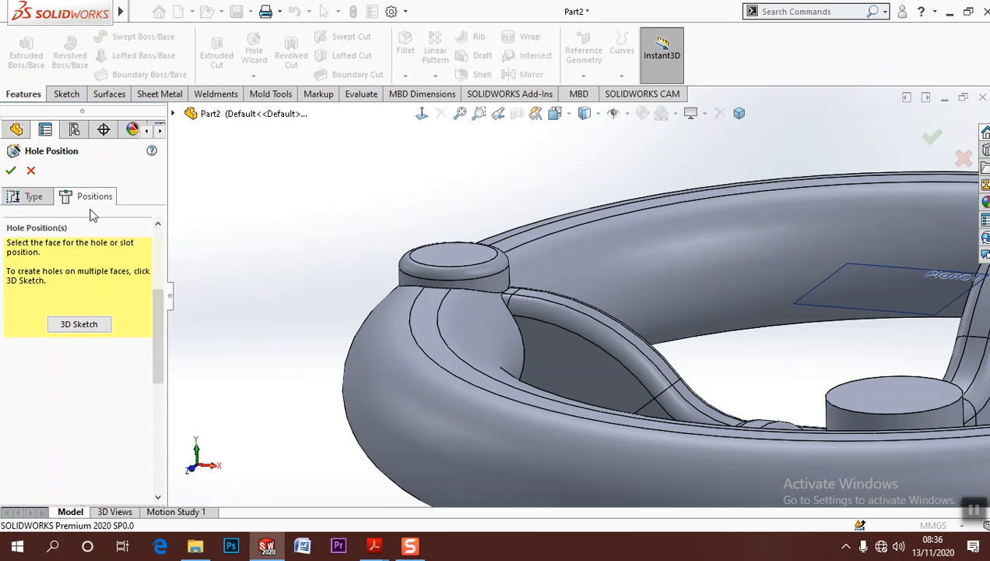
left_click(451, 265)
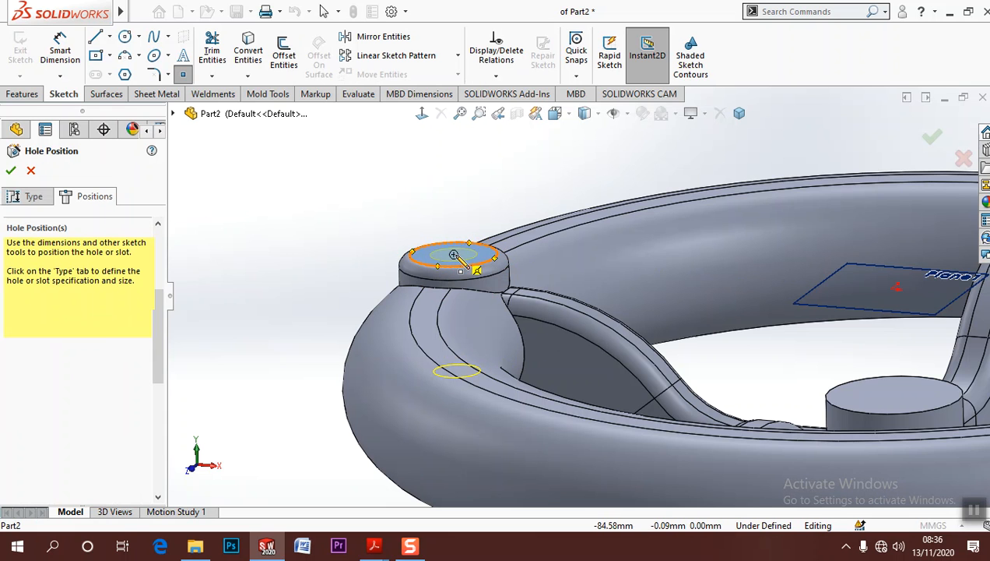
left_click(453, 254)
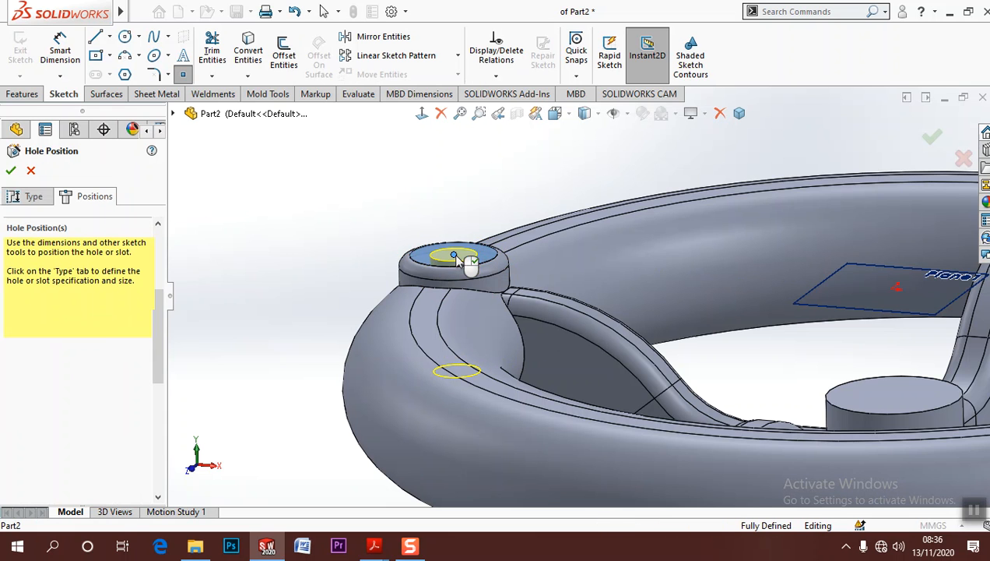
left_click(11, 171)
middle_click_drag(365, 200, 368, 281)
scroll(368, 281, "up", 5)
middle_click_drag(499, 288, 602, 298)
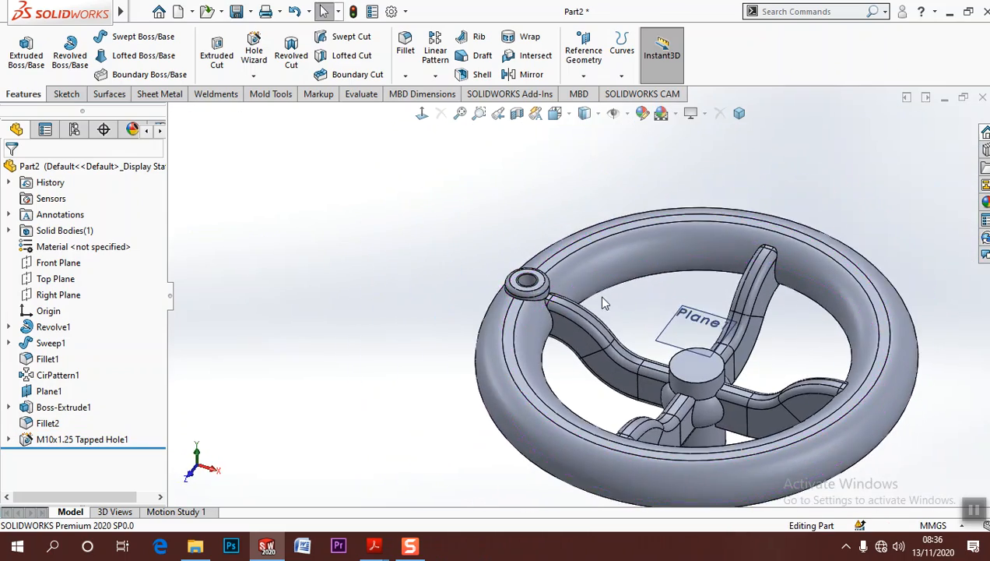
Hide the reference plane displayed above the handwheel's hub
left_click(697, 331)
left_click(778, 282)
scroll(509, 232, "up", 3)
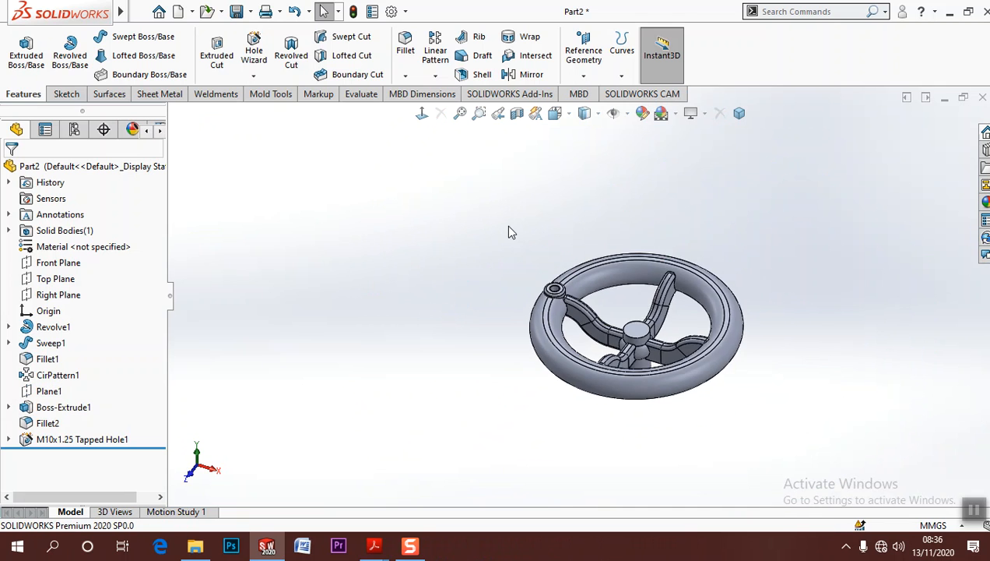
scroll(726, 327, "down", 4)
middle_click_drag(679, 310, 806, 303)
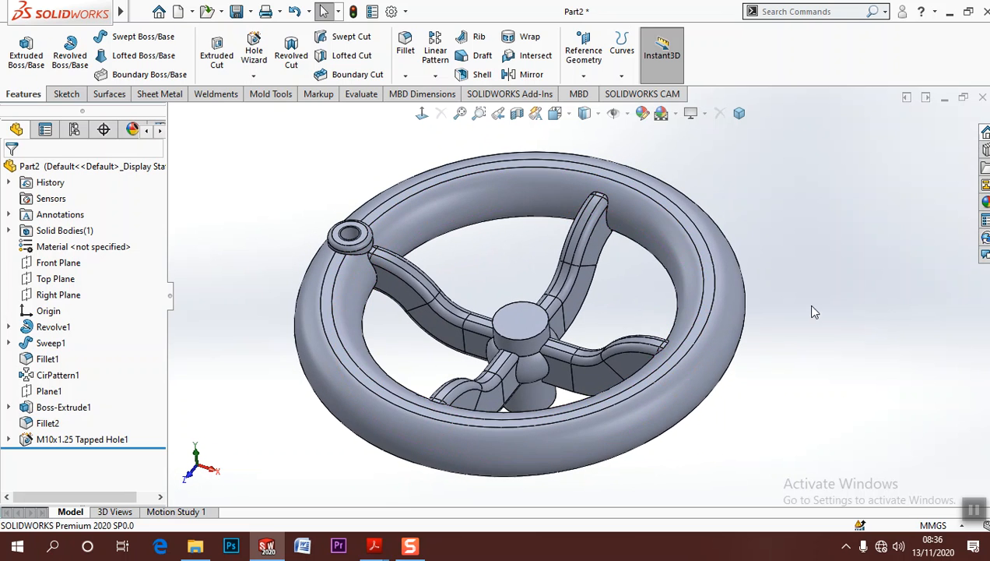
Create a new folder named part3 and save the part in it as Assignment no3 part3
left_click(237, 12)
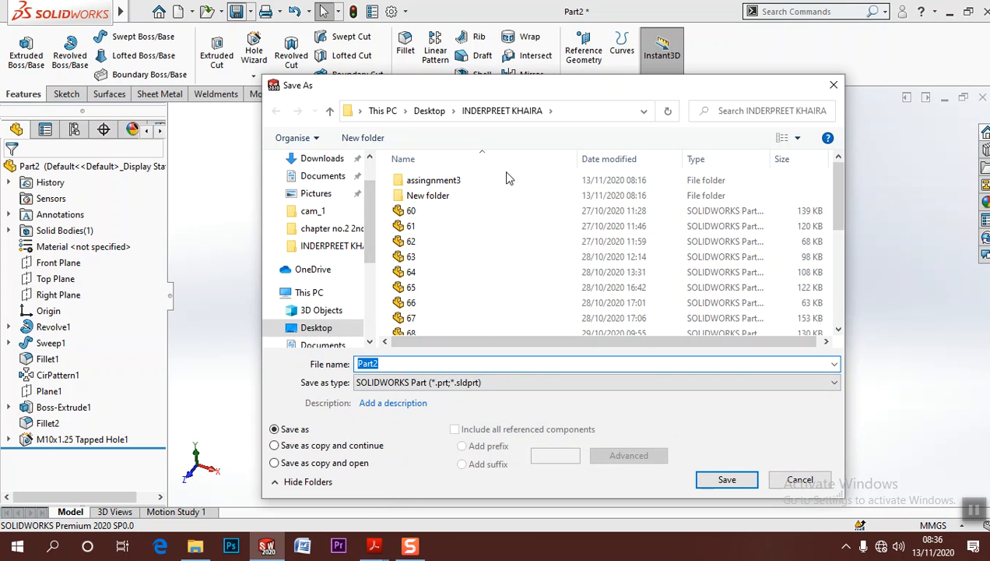
right_click(504, 236)
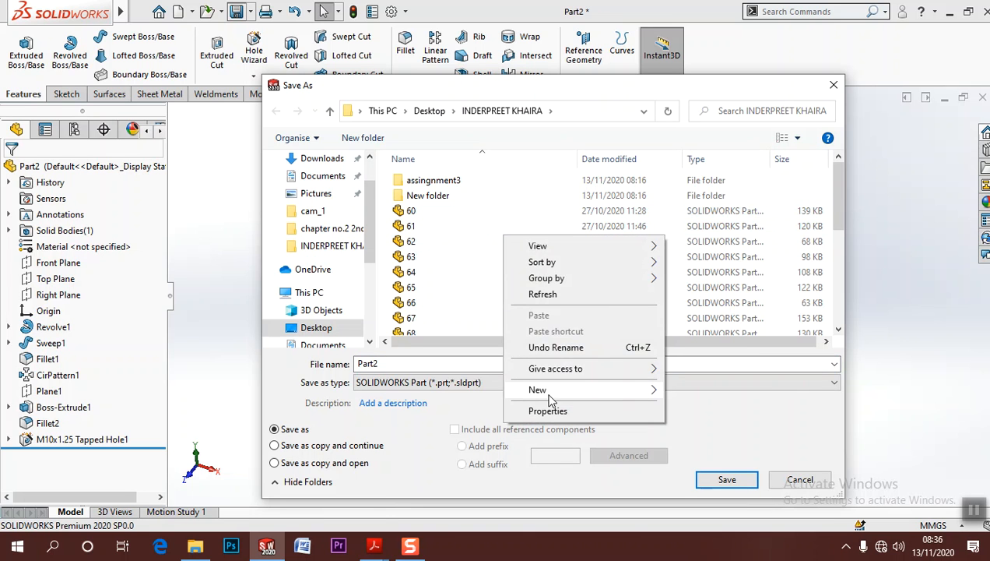
mouse_move(545, 389)
left_click(749, 223)
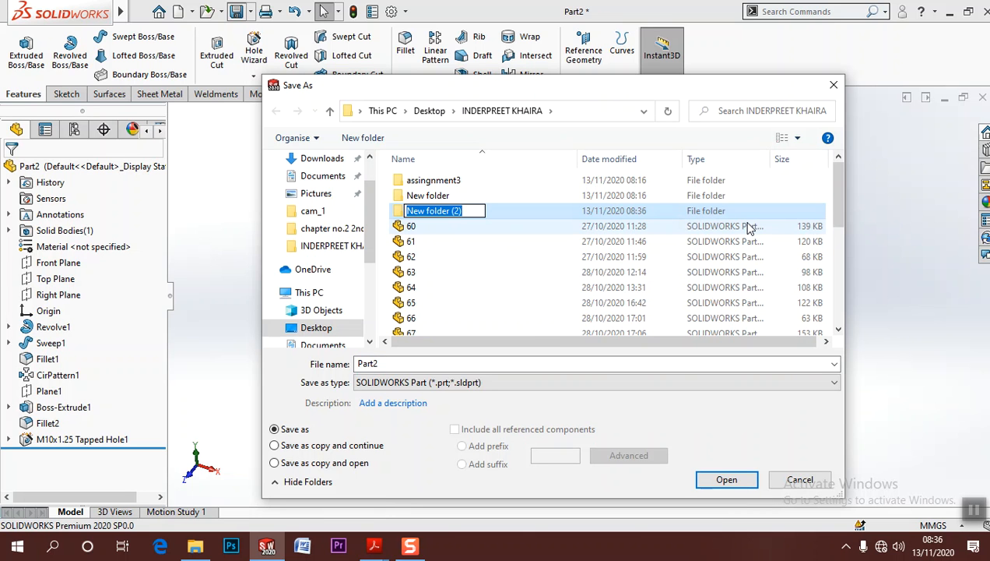
type("part3")
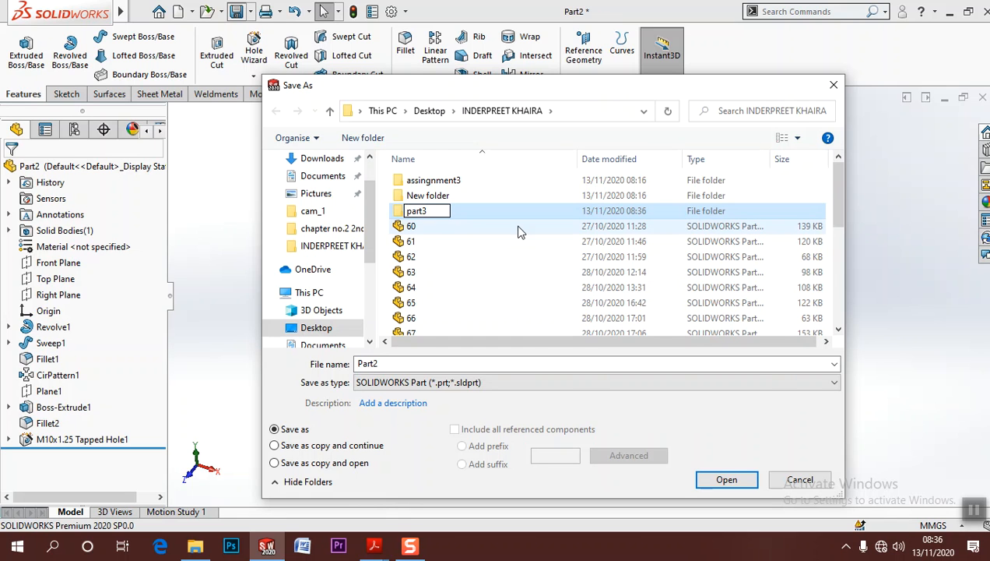
double_click(460, 211)
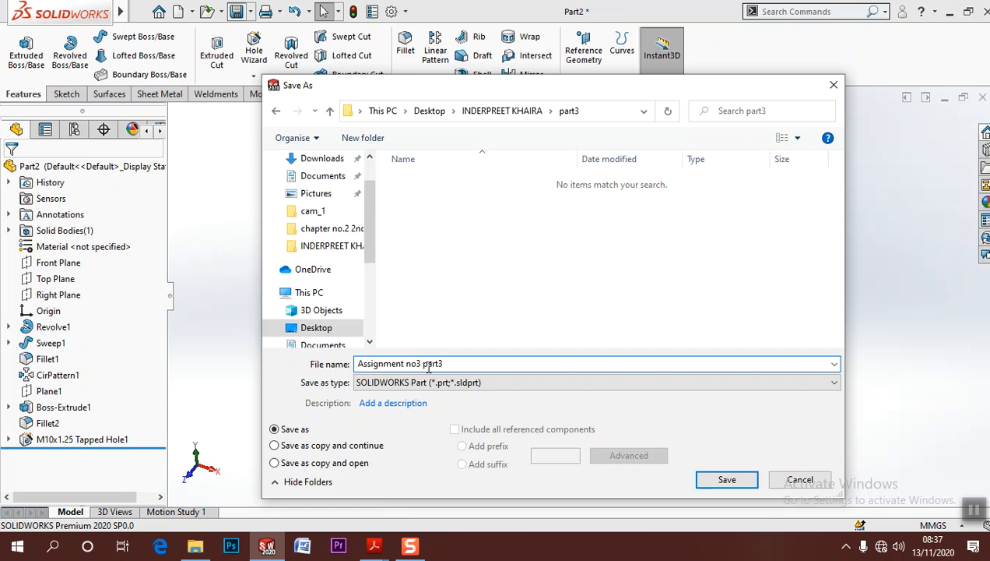
left_click(751, 484)
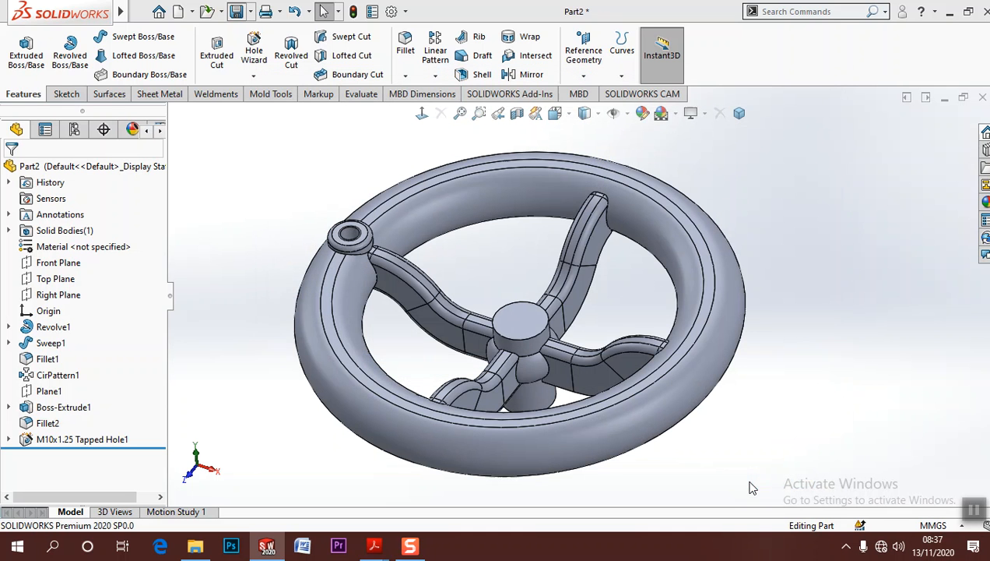
Store the current tilted orientation of the handwheel as a named view called A
middle_click_drag(573, 301, 576, 302)
left_click(555, 113)
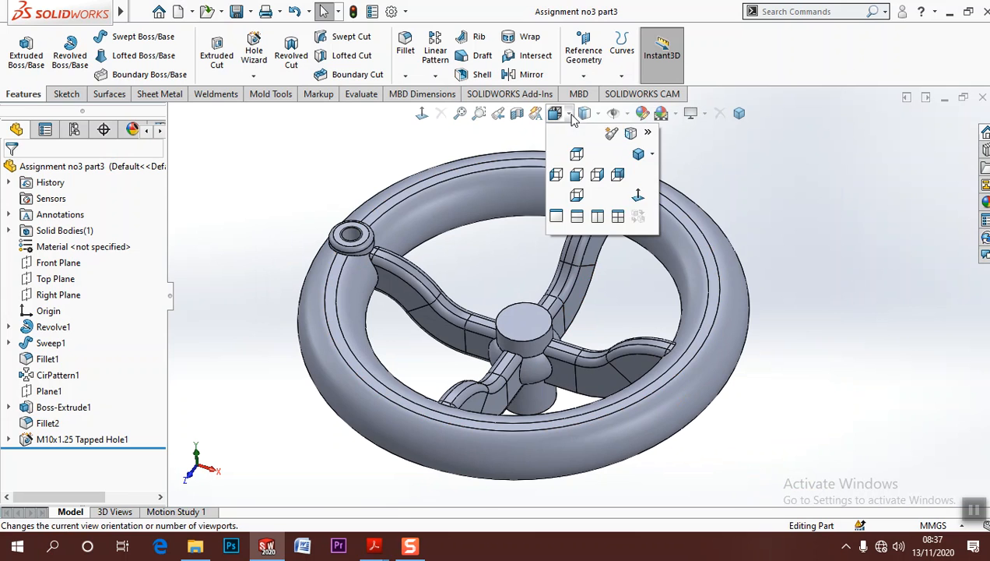
left_click(612, 134)
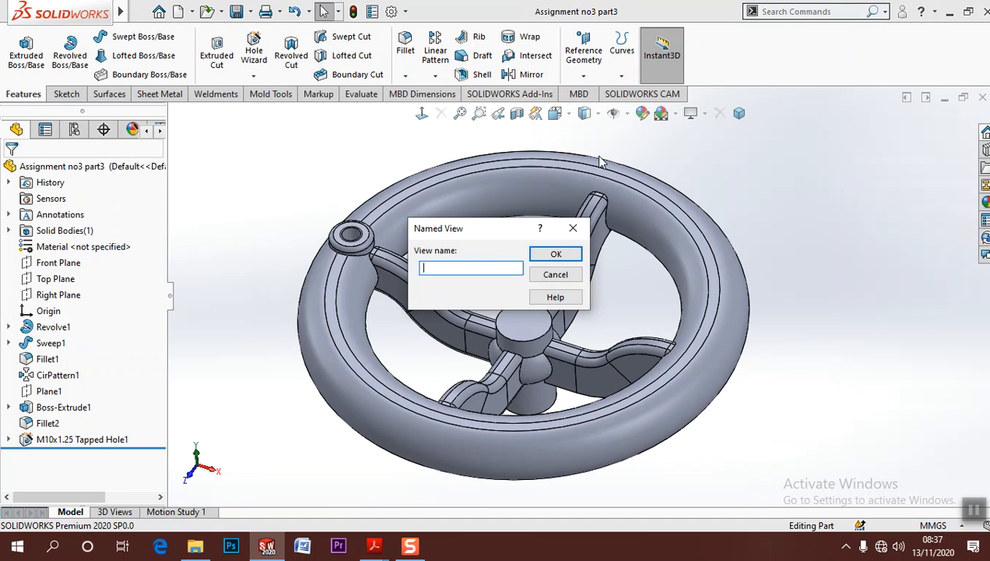
left_click(556, 255)
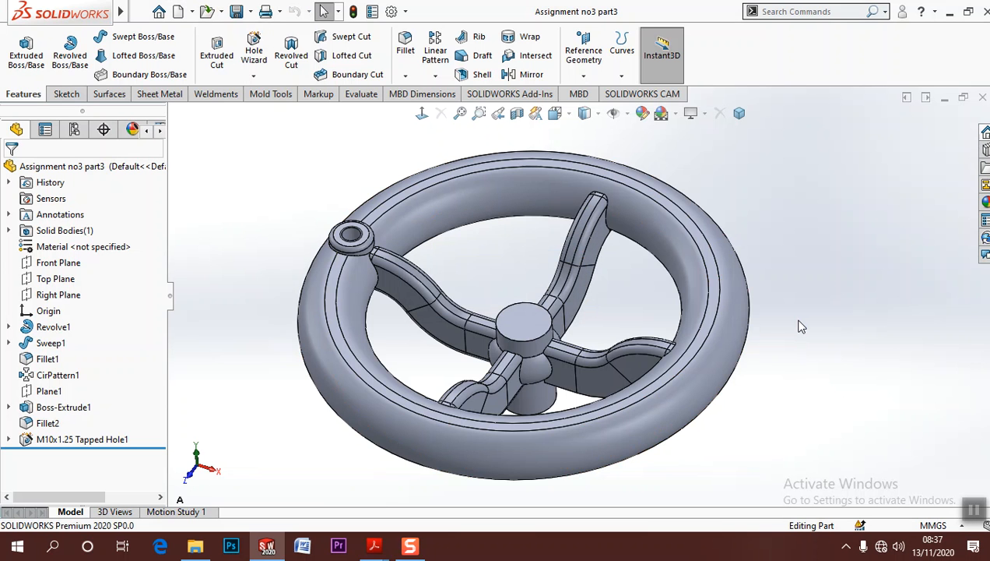
Examine the tapped hole and hub in a section view through the Front Plane, and return to the uncut model
left_click(517, 115)
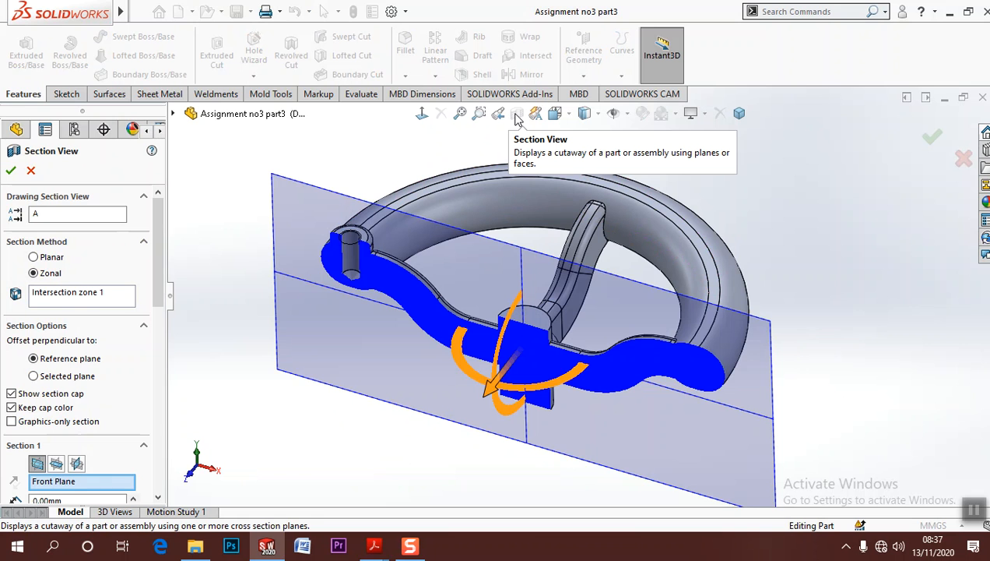
left_click(928, 140)
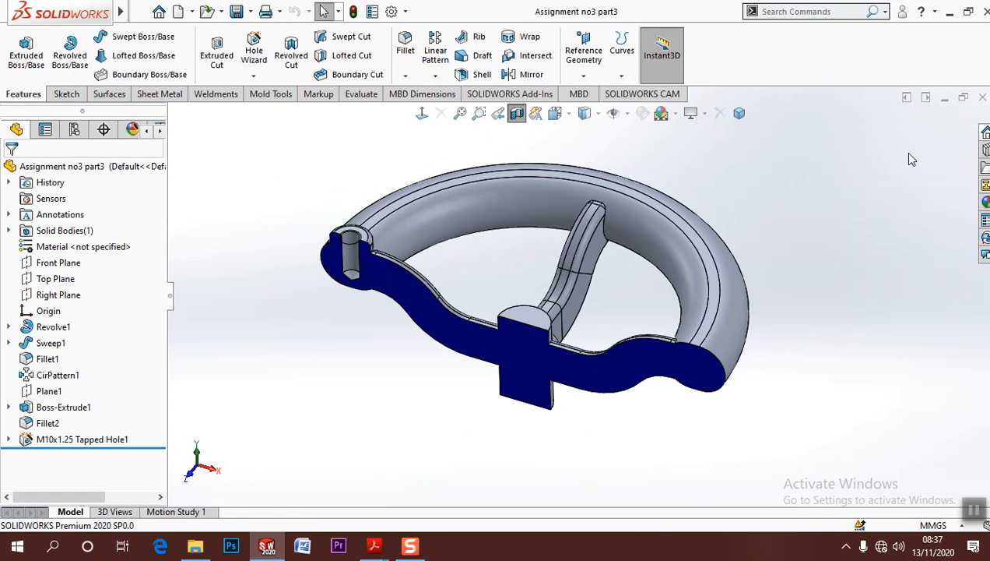
left_click(517, 114)
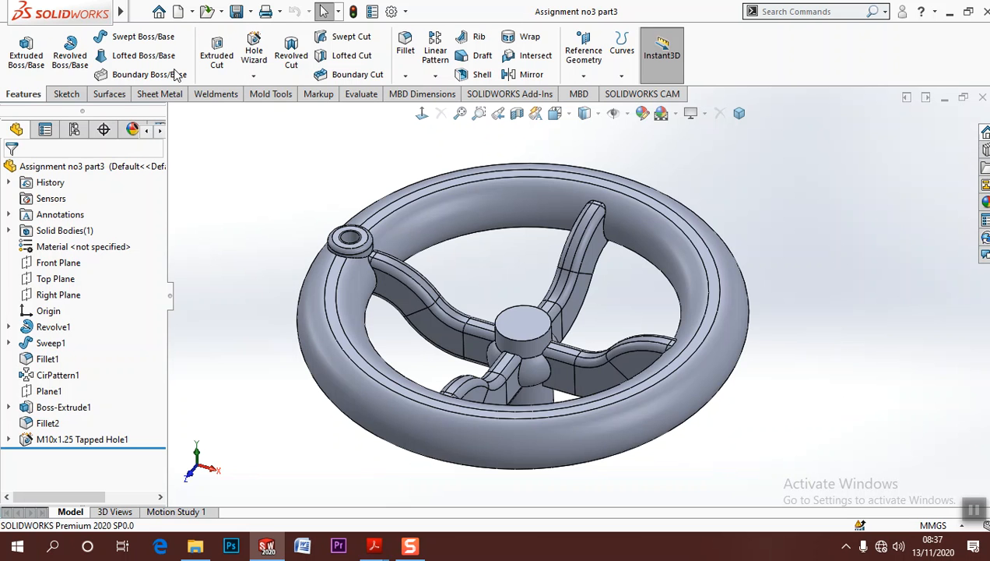
Fillet the top circular edge of the hub with a 2 mm symmetric radius and save the part
left_click(405, 47)
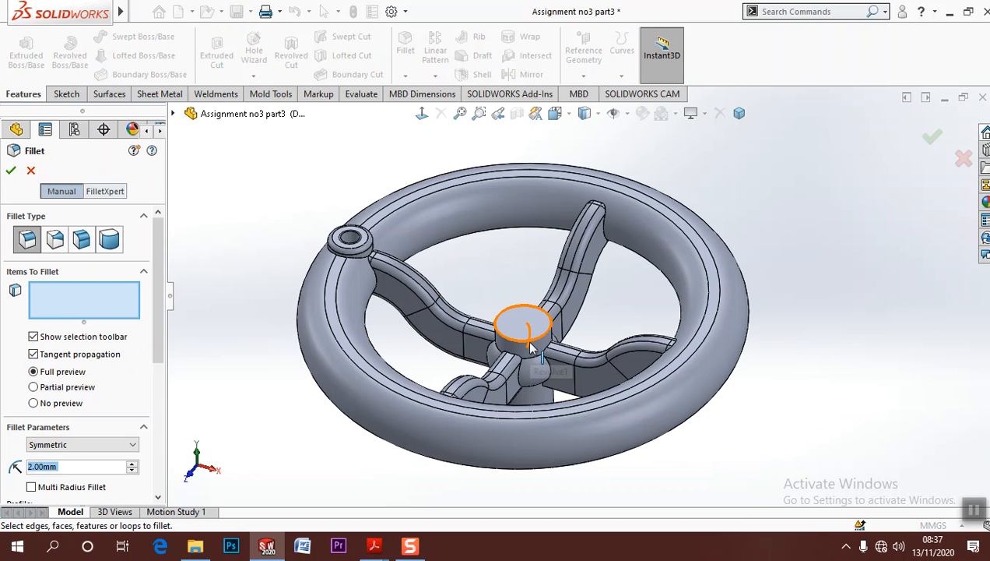
left_click(529, 339)
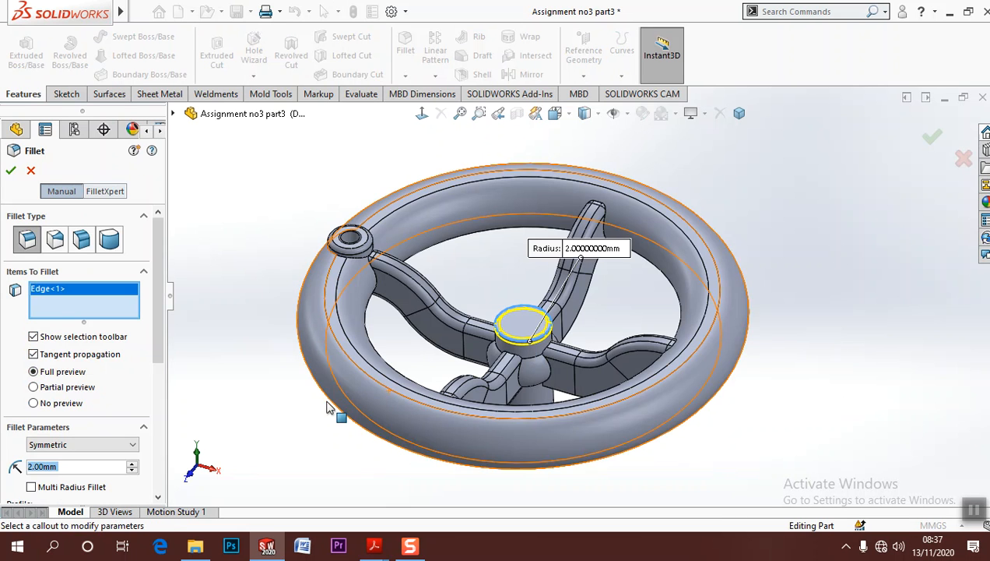
left_click(11, 172)
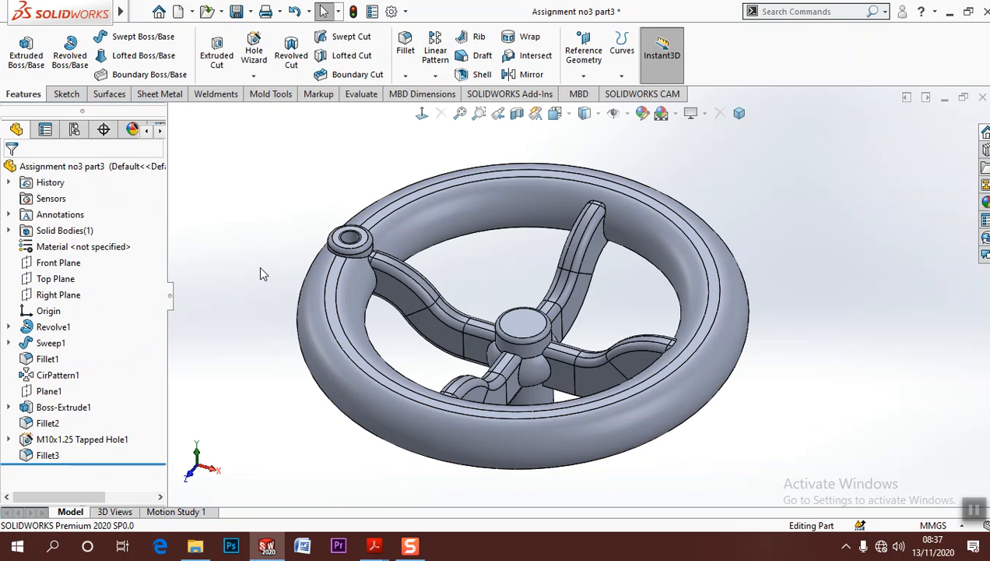
left_click(140, 11)
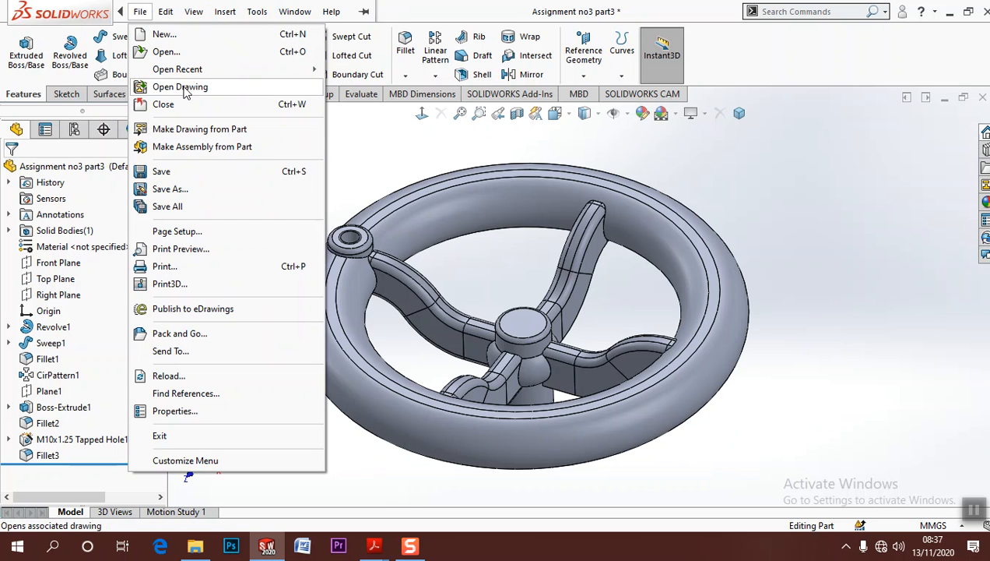
left_click(187, 173)
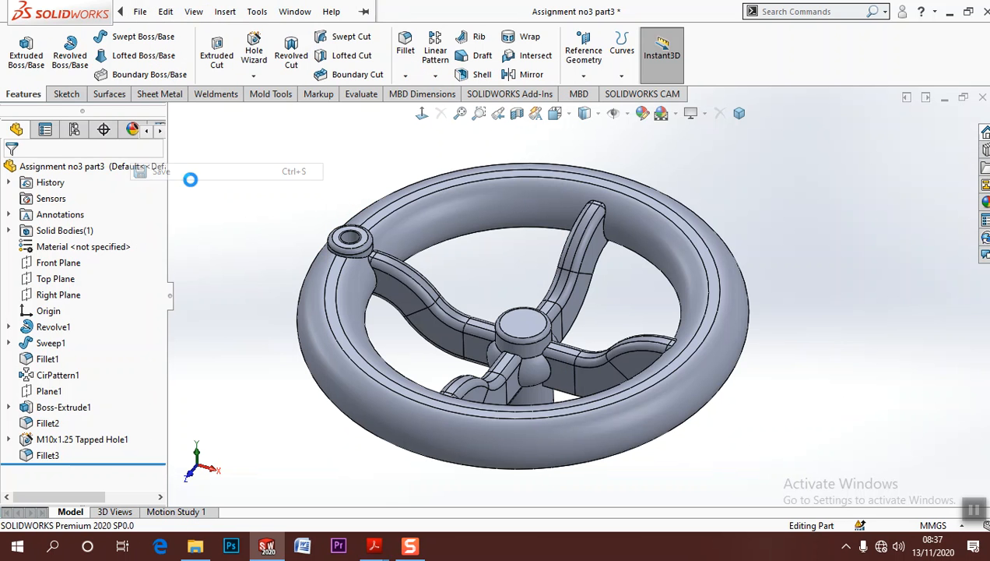
Export the current view as a JPEG image named Assignment no3 part3 into the part3 folder
mouse_move(91, 22)
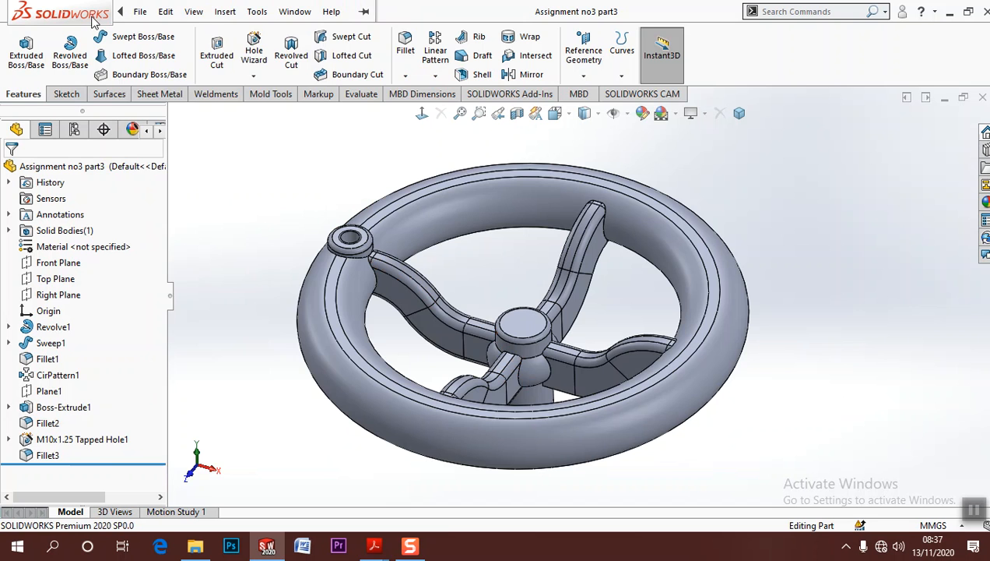
left_click(140, 11)
left_click(168, 189)
left_click(502, 382)
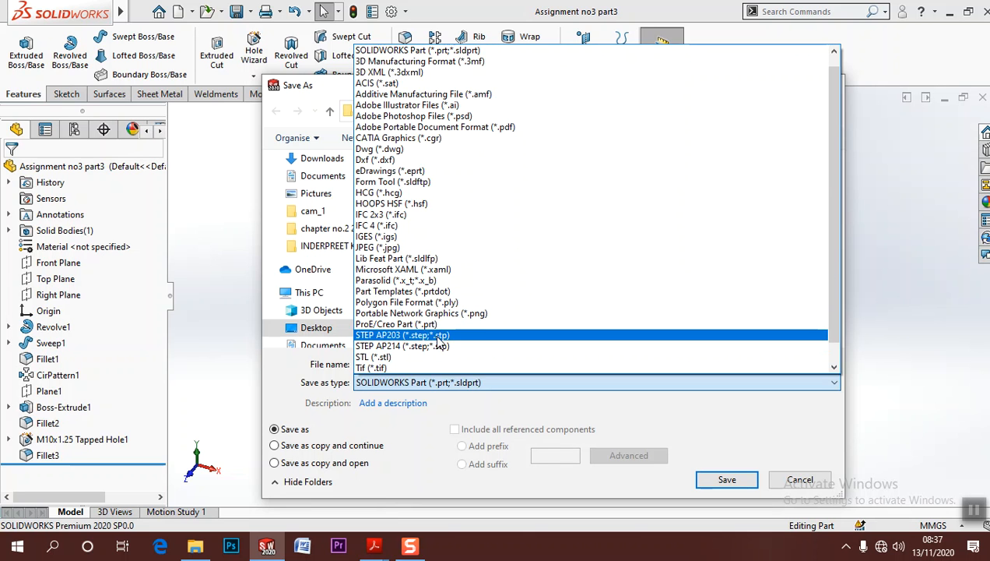
scroll(443, 337, "down", 1)
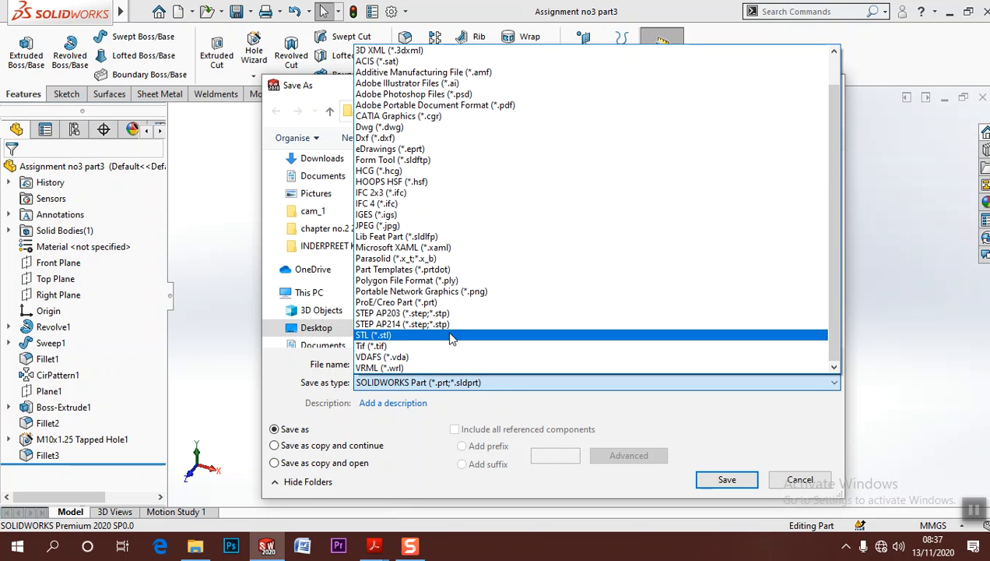
left_click(459, 225)
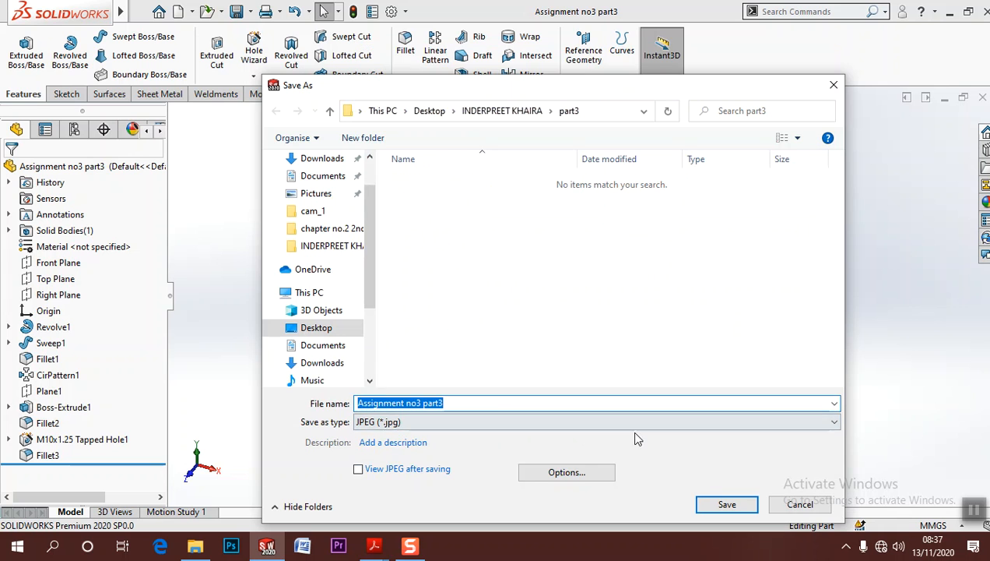
left_click(705, 504)
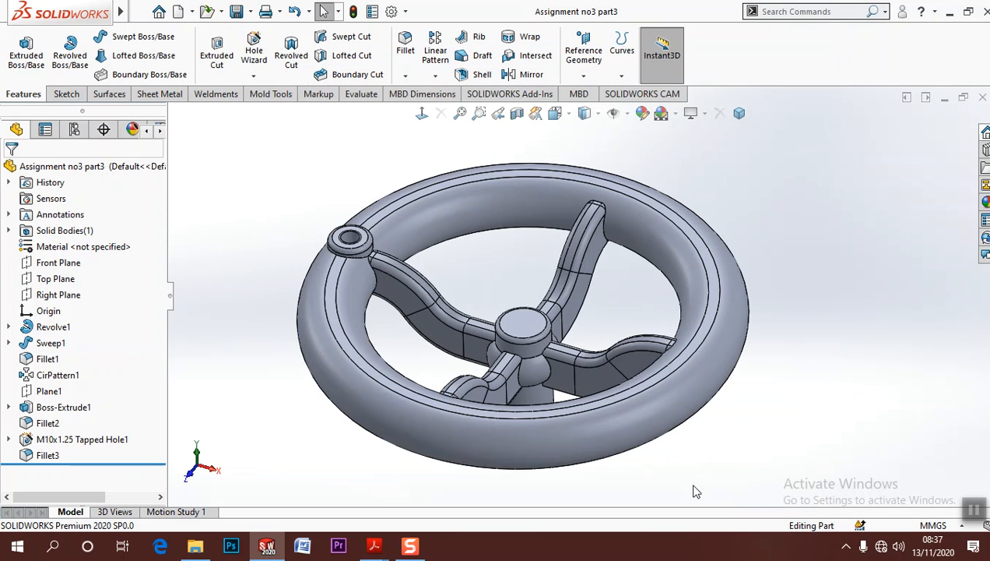
Save a copy of the handwheel part in STEP AP203 format under its current file name
left_click(140, 11)
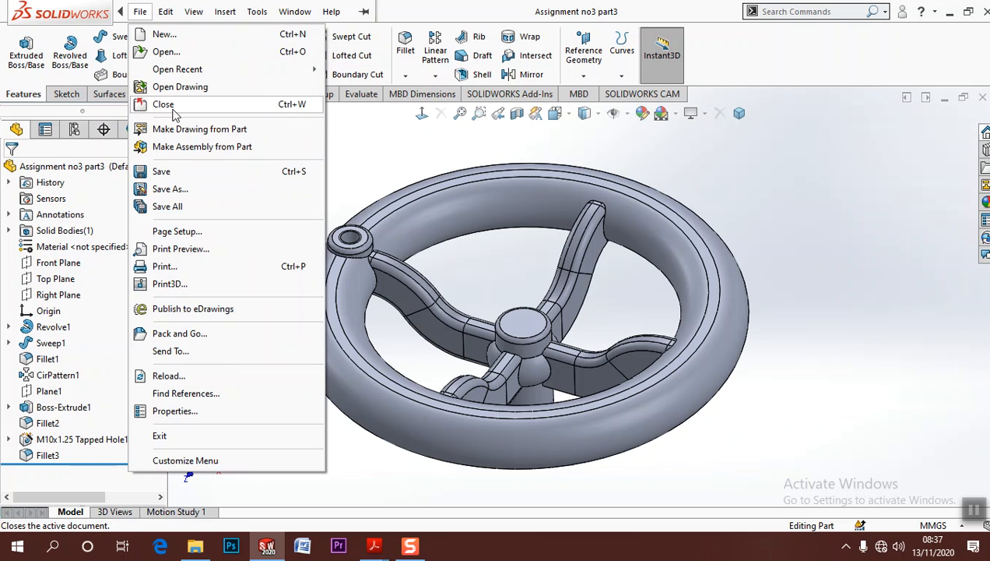
left_click(170, 190)
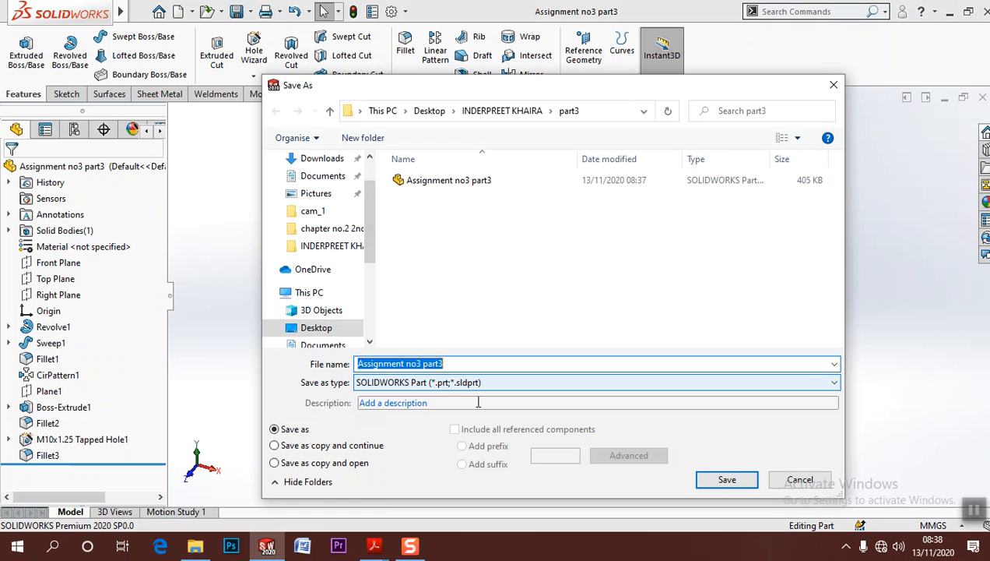
left_click(514, 385)
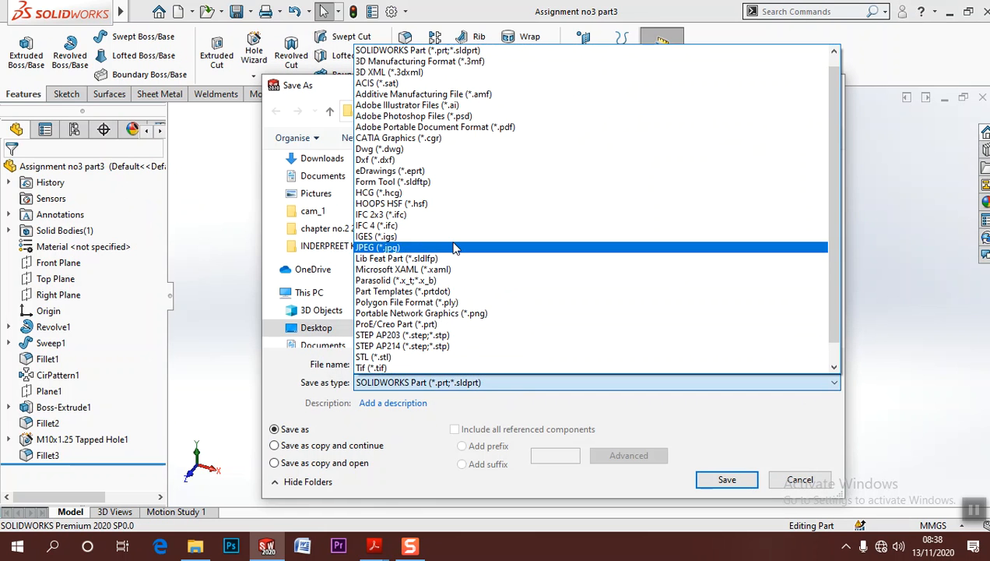
left_click(467, 335)
left_click(723, 506)
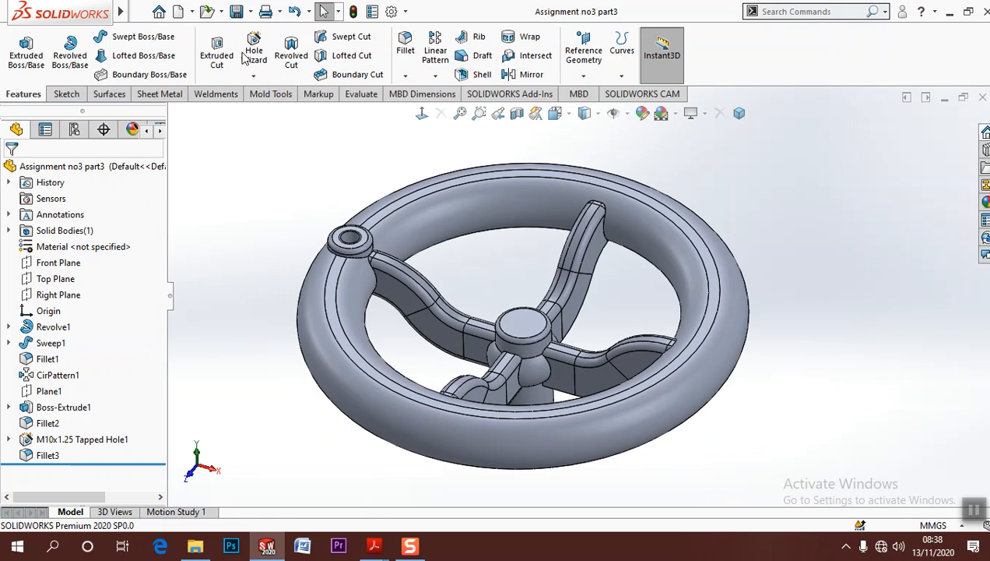
Create a new drawing from the handwheel part and set the sheet scale to 1:1
left_click(138, 11)
left_click(156, 127)
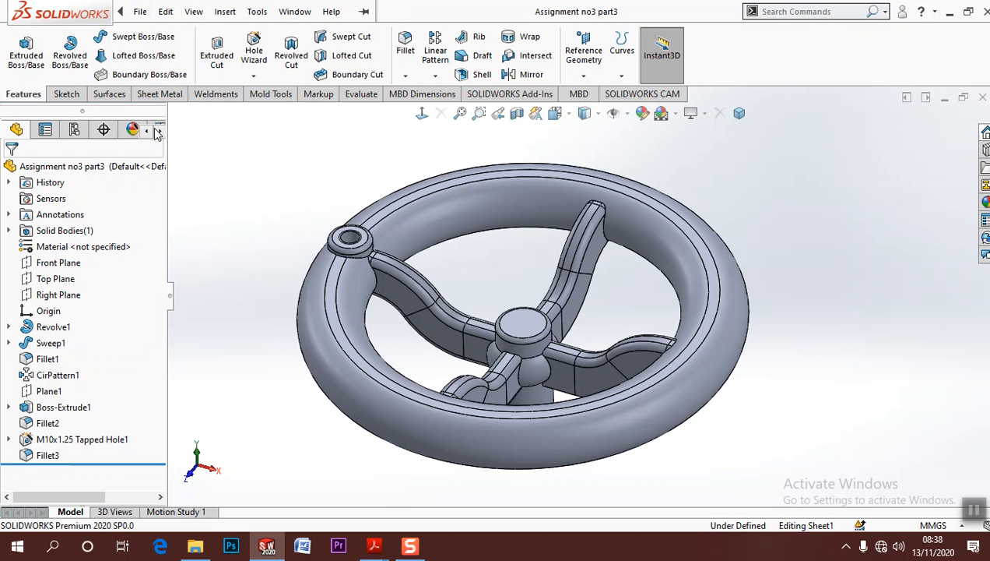
left_click(522, 361)
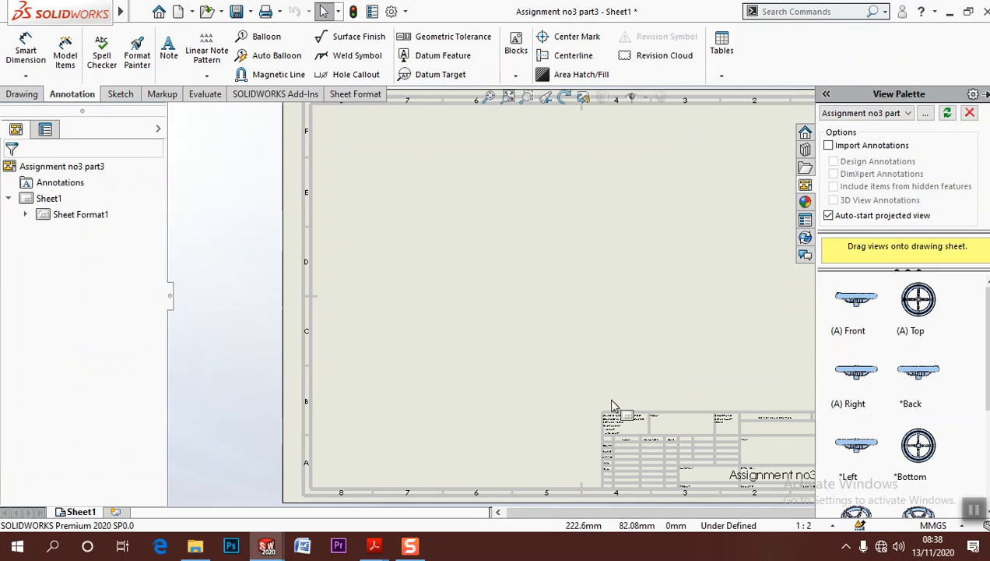
left_click(806, 524)
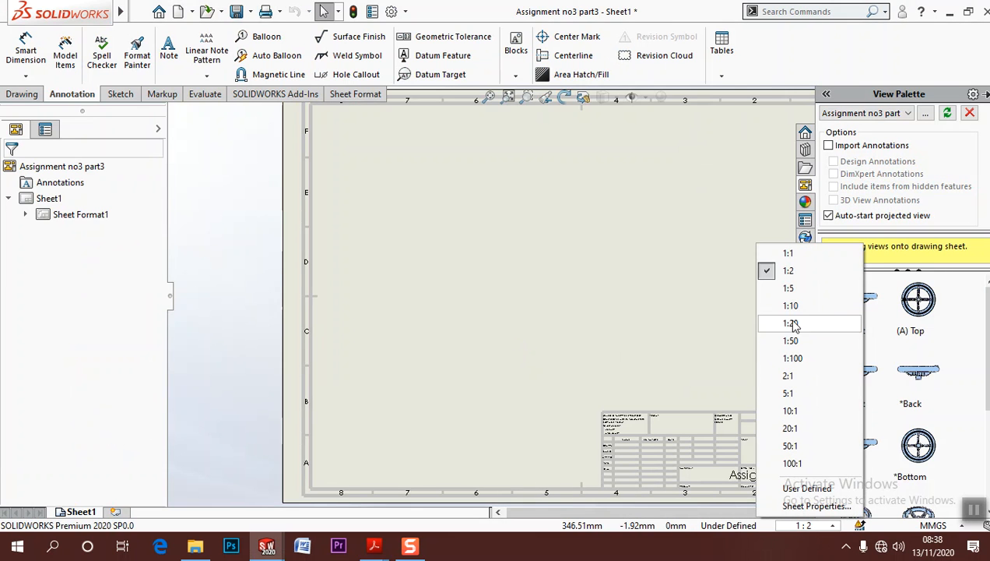
left_click(791, 257)
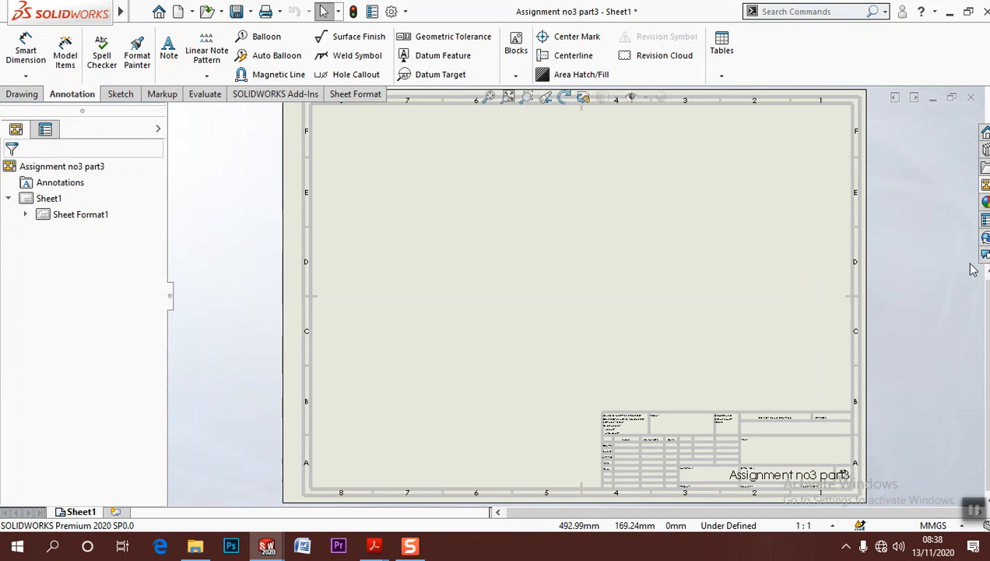
Place the handwheel's top view on the left half of the drawing sheet without any projected views
left_click(985, 185)
mouse_move(915, 310)
left_mouse_down()
mouse_move(770, 268)
mouse_move(487, 267)
left_mouse_up()
key("Escape")
scroll(705, 317, "up", 3)
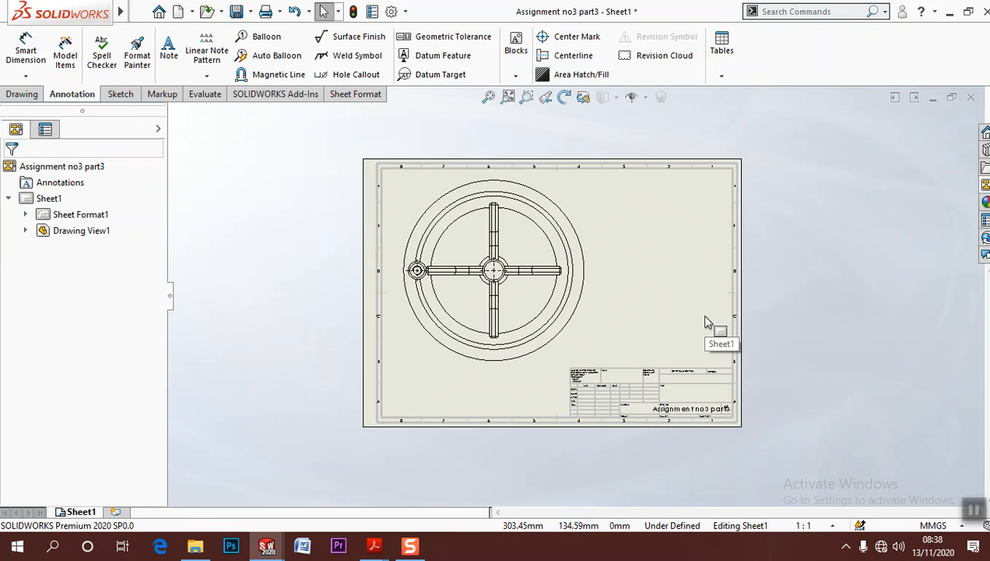
Change the drawing's standard sheet size to A2 (ISO)
scroll(706, 321, "down", 2)
right_click(655, 309)
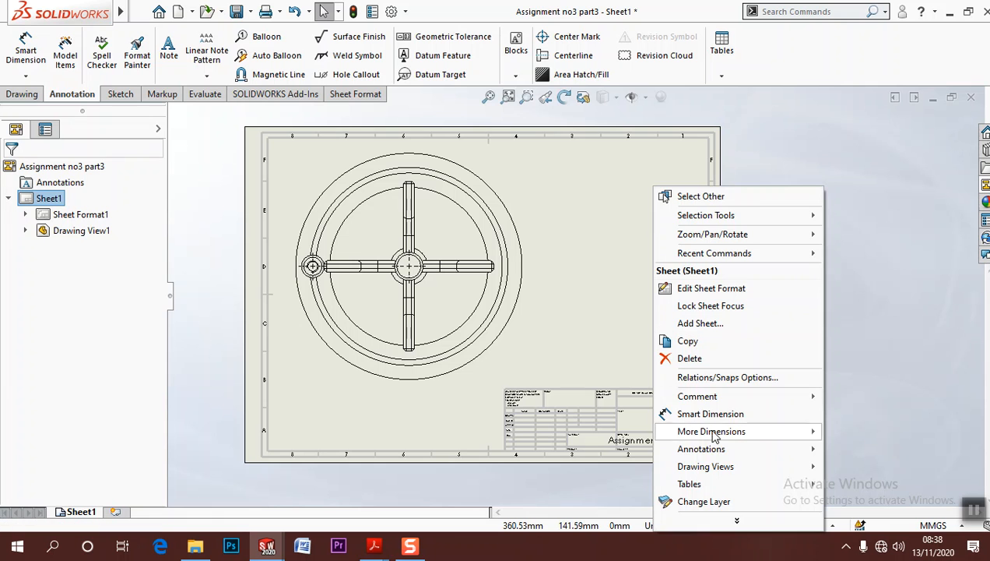
mouse_move(737, 518)
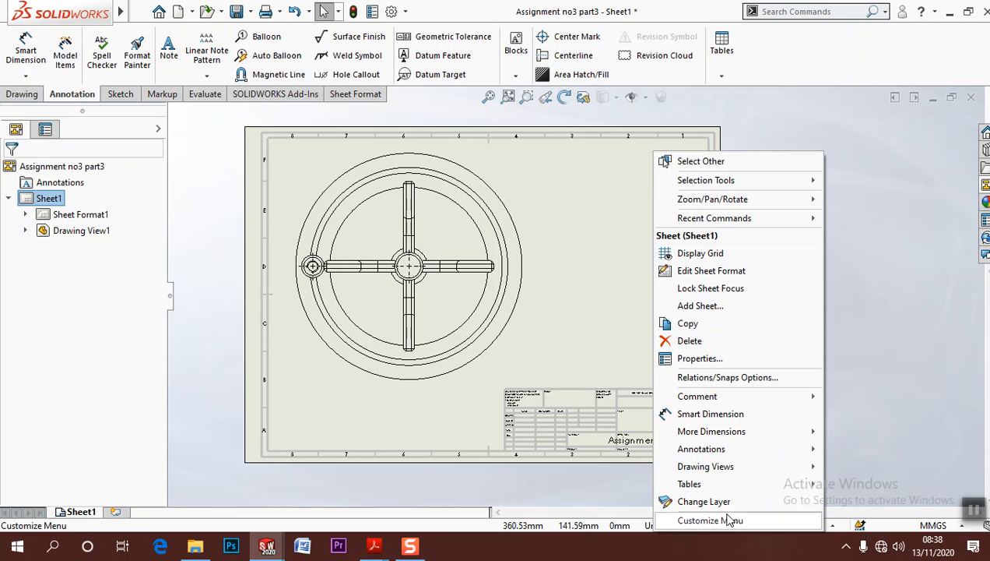
left_click(699, 359)
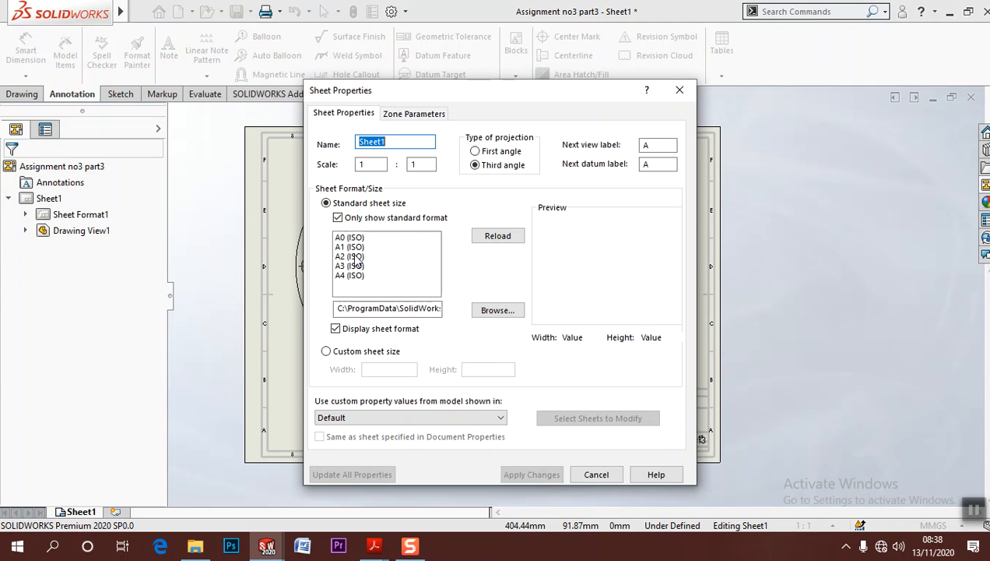
left_click(355, 257)
left_click(531, 474)
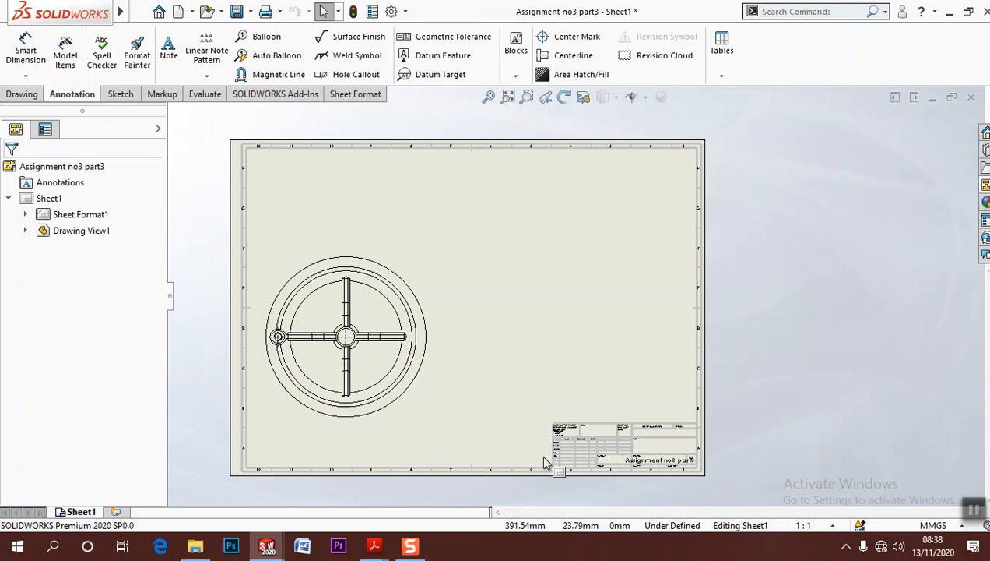
Move the top view up into the upper-left area of the A2 sheet
left_click_drag(442, 353, 443, 262)
left_click(531, 312)
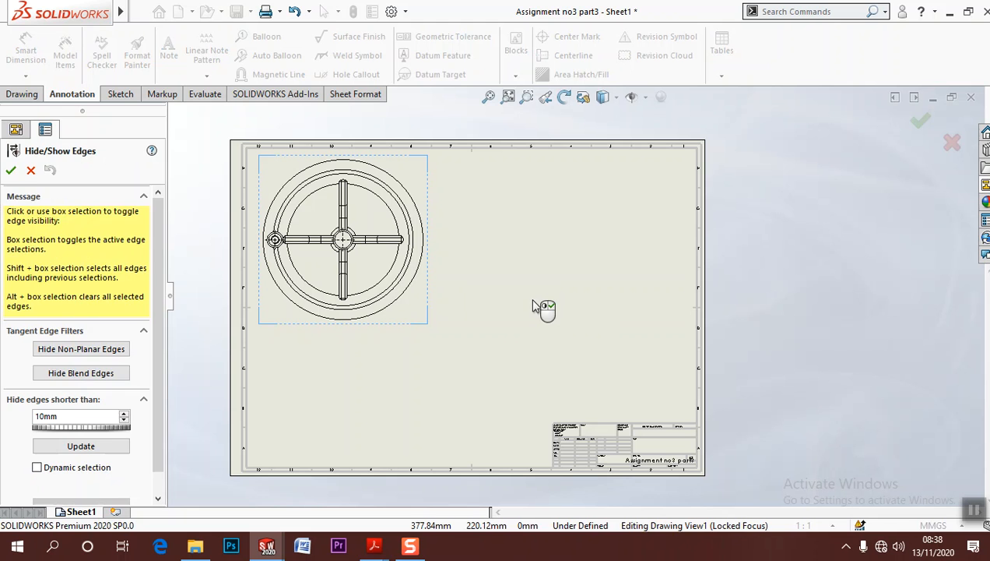
right_click(537, 311)
Change the drawing's standard sheet size to A1 (ISO)
right_click(562, 324)
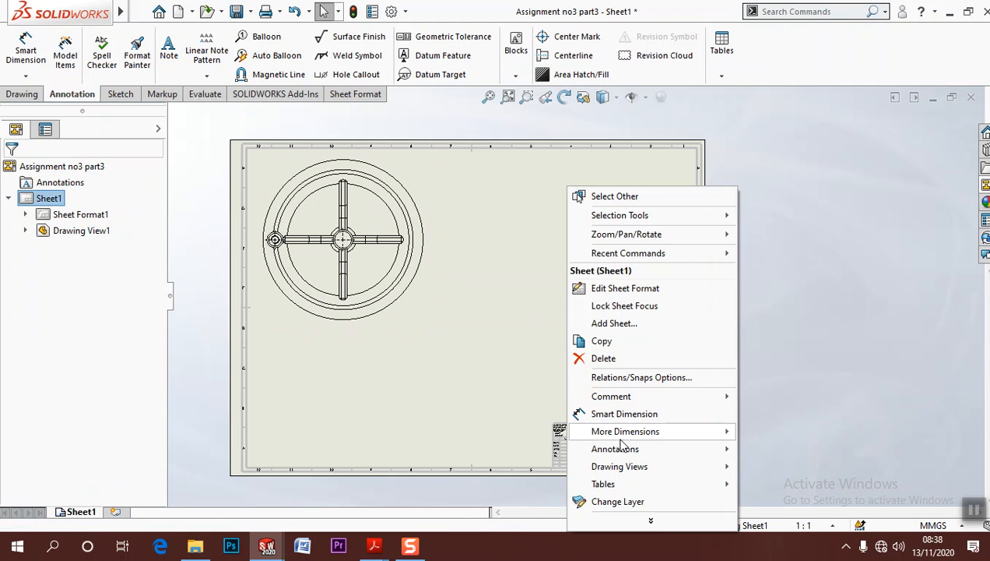
left_click(651, 521)
left_click(607, 361)
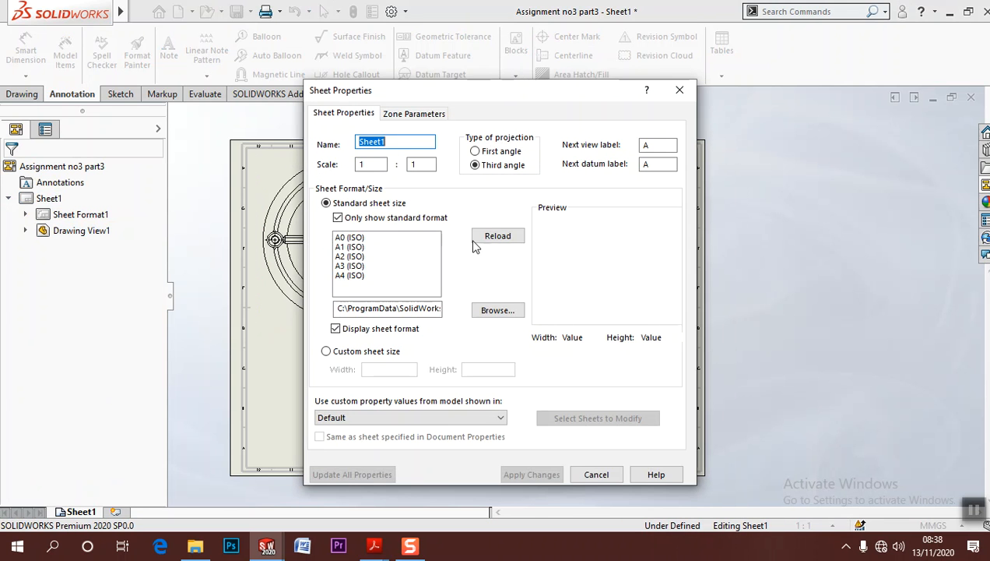
left_click(366, 247)
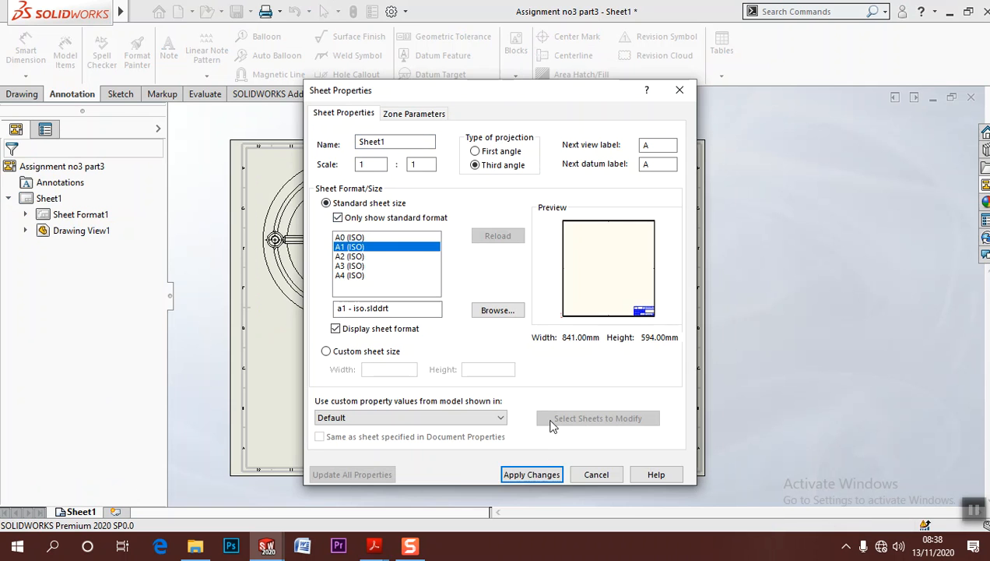
left_click(536, 475)
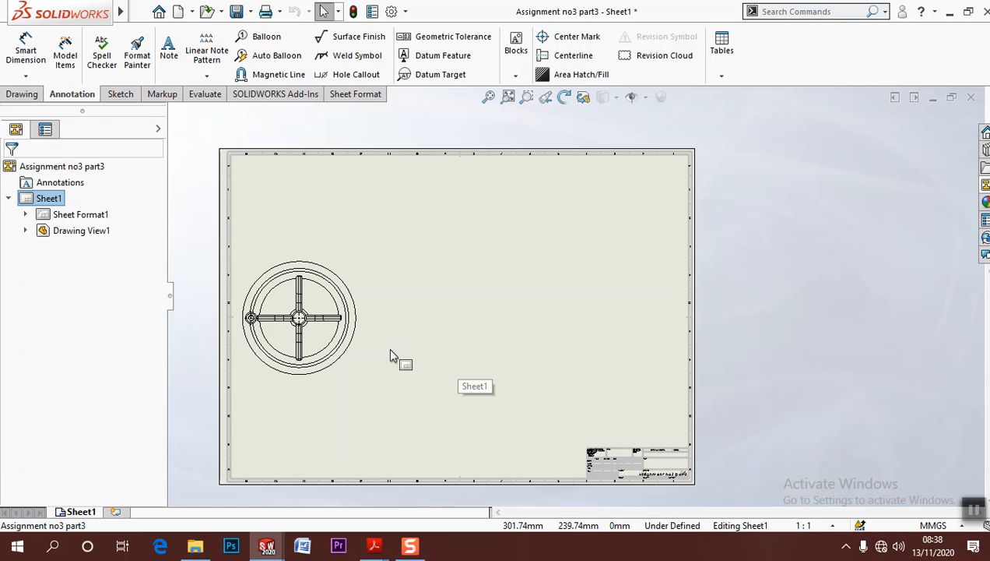
Move the top view to the upper-left area of the A1 sheet and place a projected front view directly below it
mouse_move(372, 352)
left_mouse_down()
mouse_move(405, 316)
mouse_move(402, 269)
left_mouse_up()
left_click(449, 283)
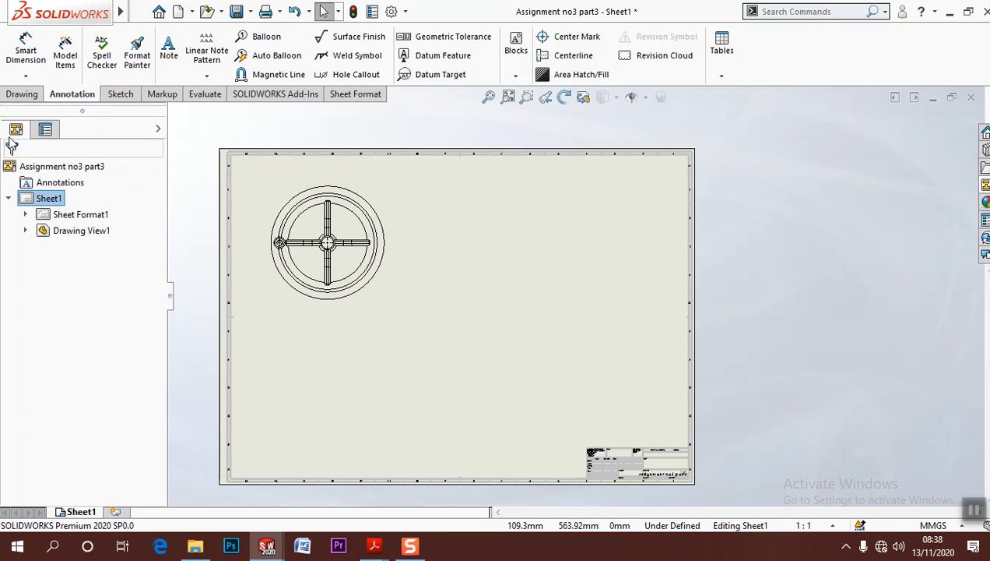
left_click(37, 95)
left_click(54, 54)
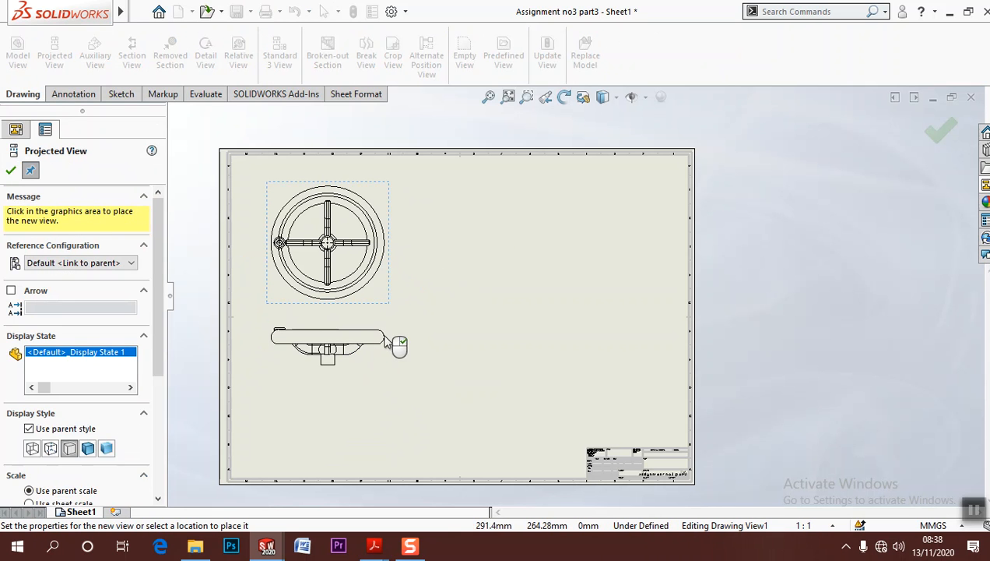
left_click(405, 346)
left_click(213, 192)
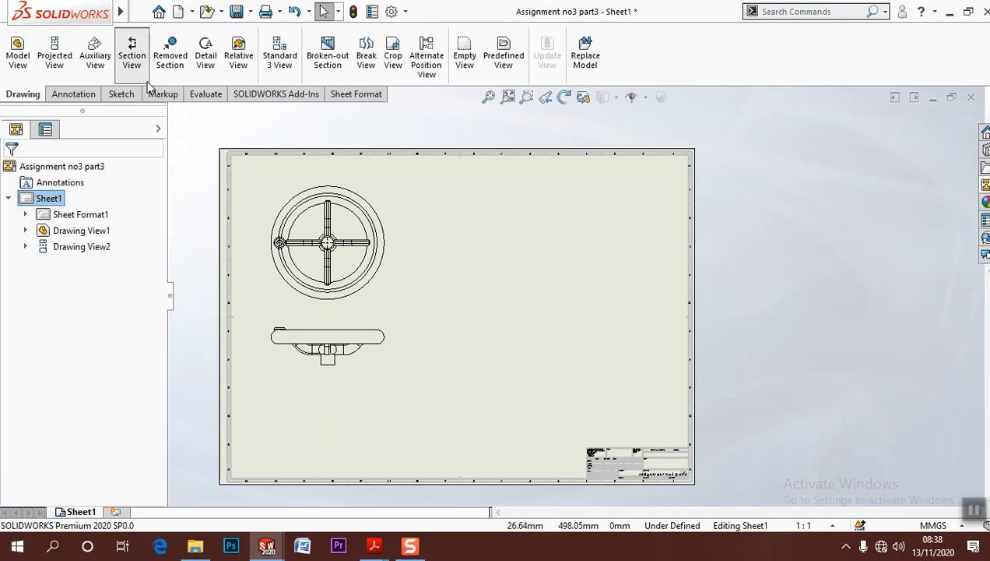
Create a section view of the top view with a horizontal cutting line through the hub's centre, placed below the projected front view
left_click(132, 55)
left_click(79, 387)
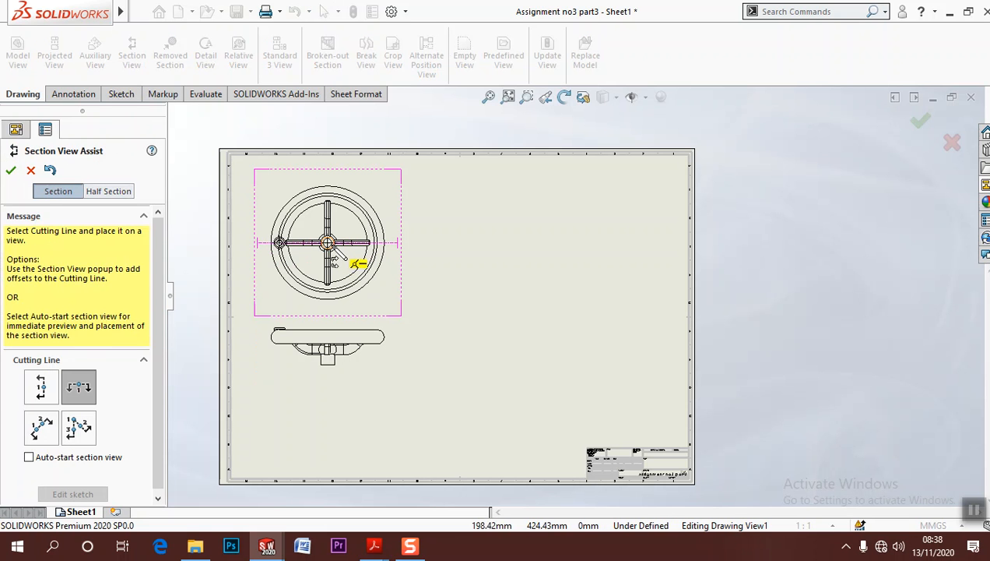
key("Escape")
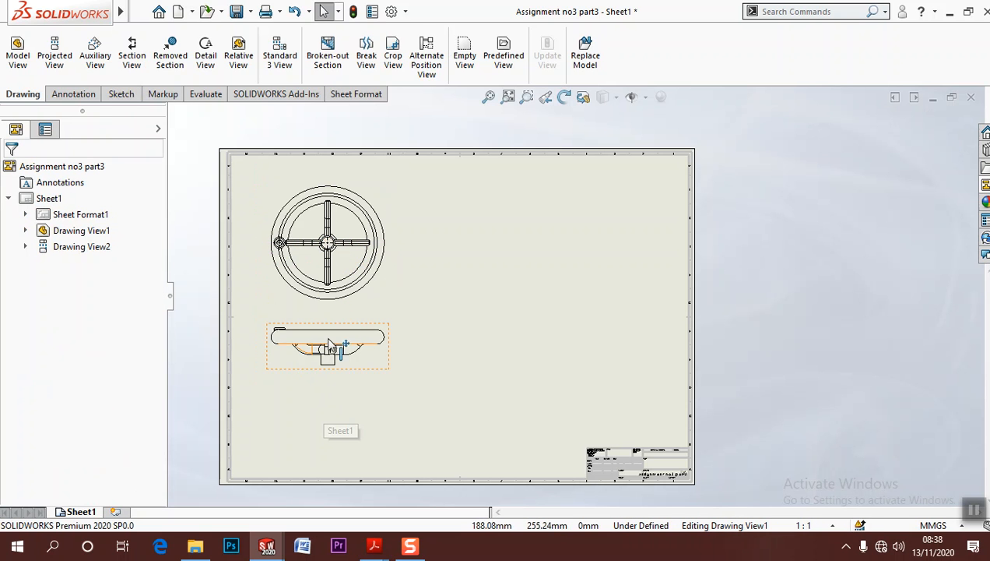
left_click(132, 54)
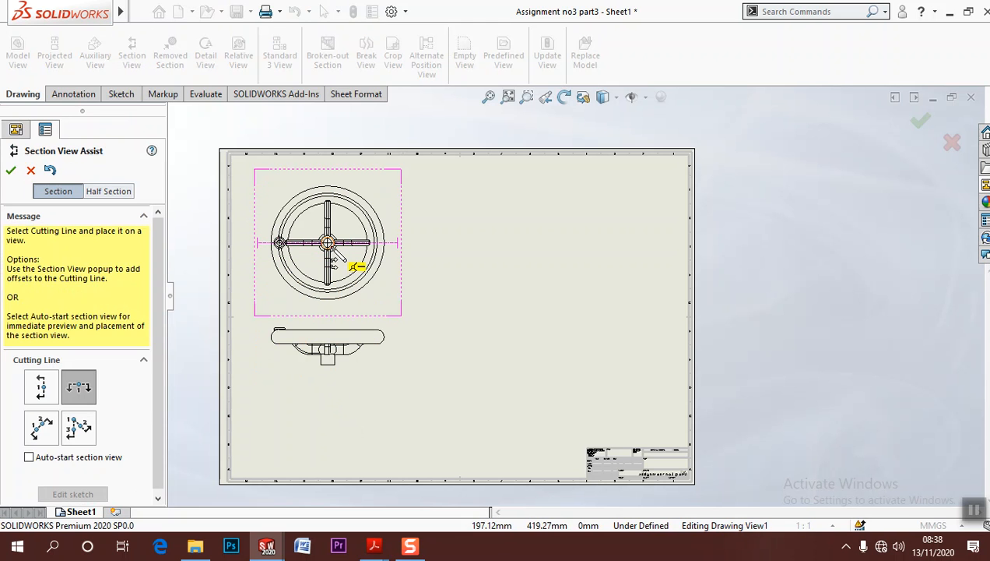
left_click(328, 244)
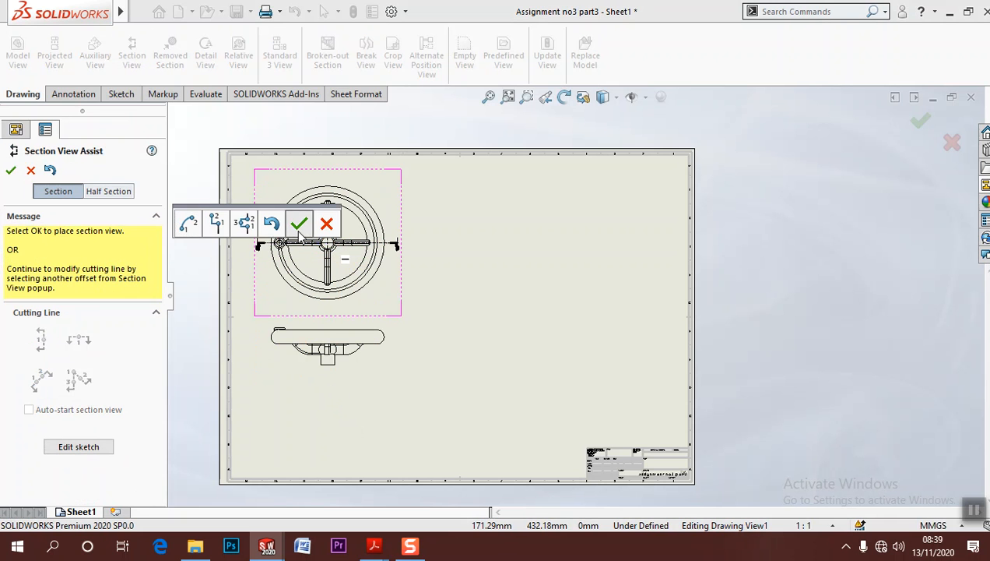
left_click(297, 223)
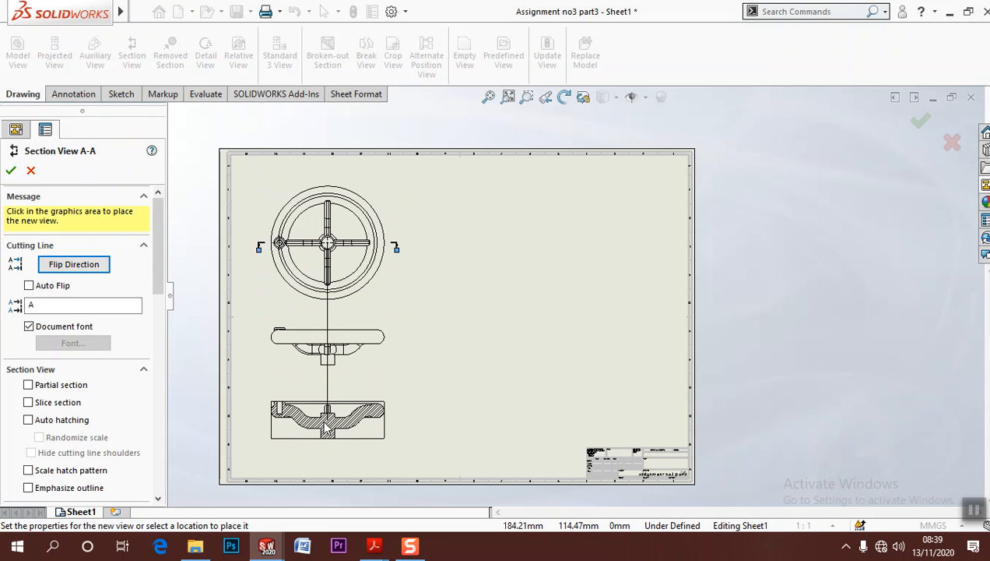
left_click(324, 420)
left_click(450, 365)
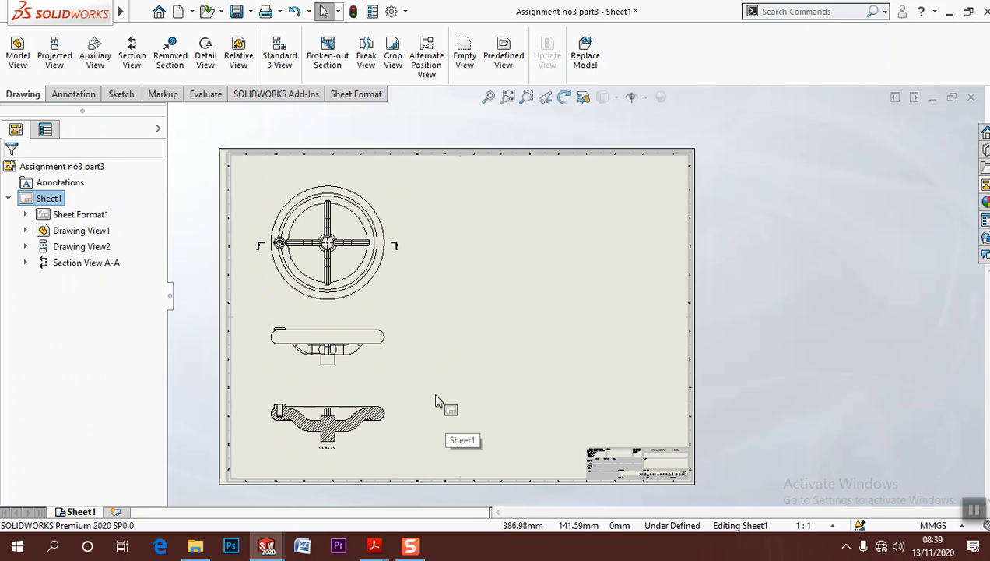
Define a vertical cutting line through the hub's axis on the projected front view for another section view
left_click(130, 69)
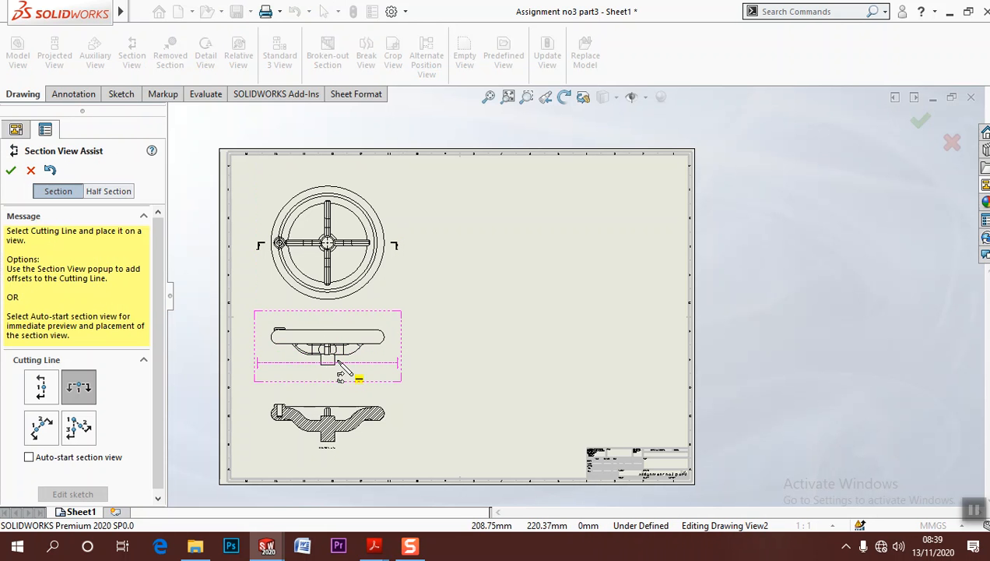
scroll(341, 374, "down", 5)
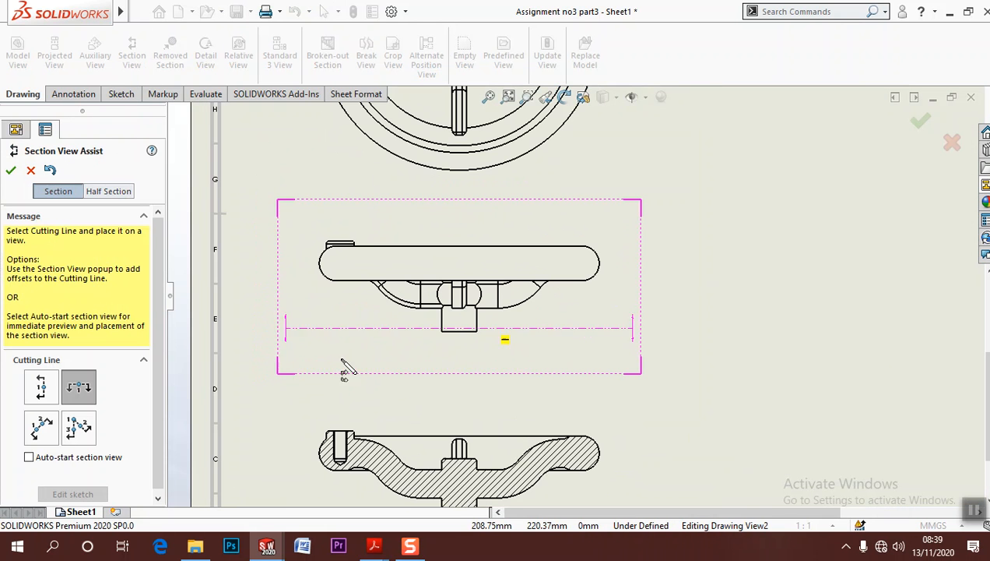
left_click(52, 390)
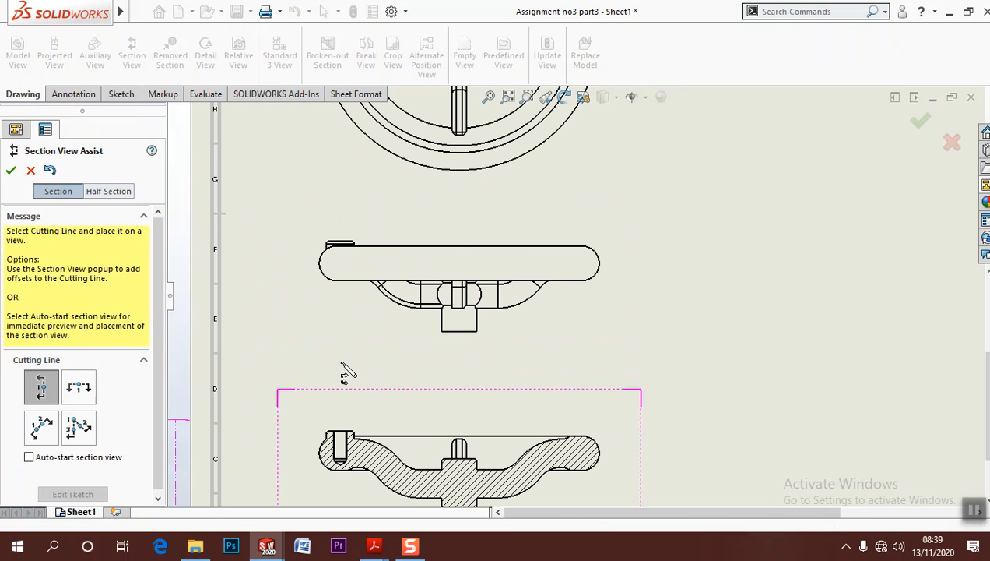
left_click(460, 333)
left_click(595, 363)
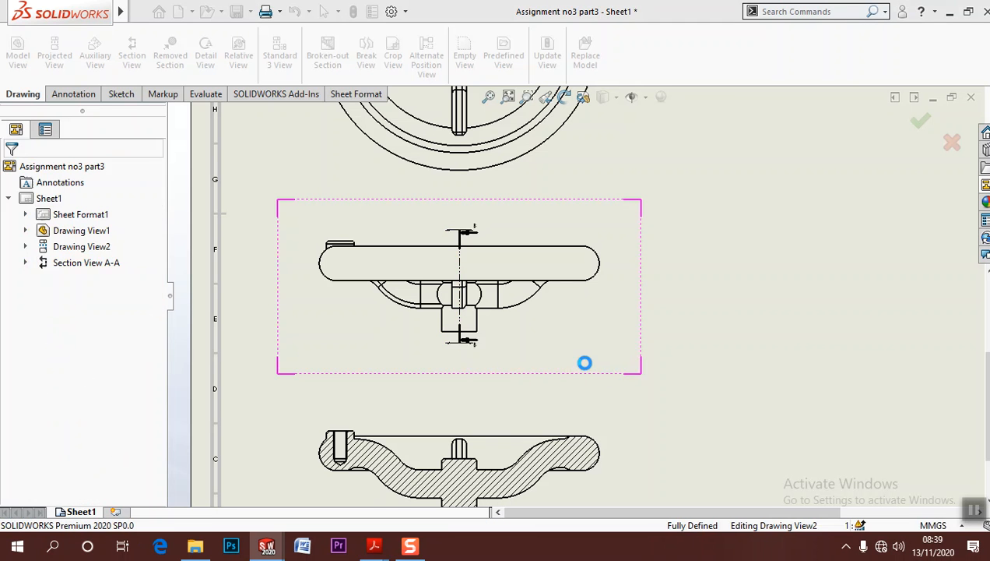
Place the front view's vertical section as a slice section to the right of the projected front view
scroll(616, 350, "down", 3)
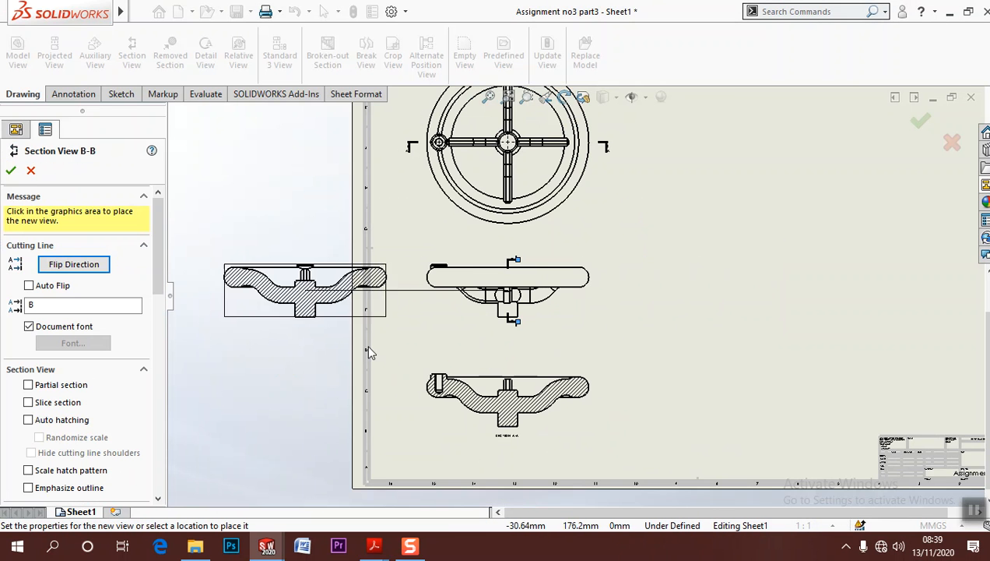
scroll(644, 341, "up", 2)
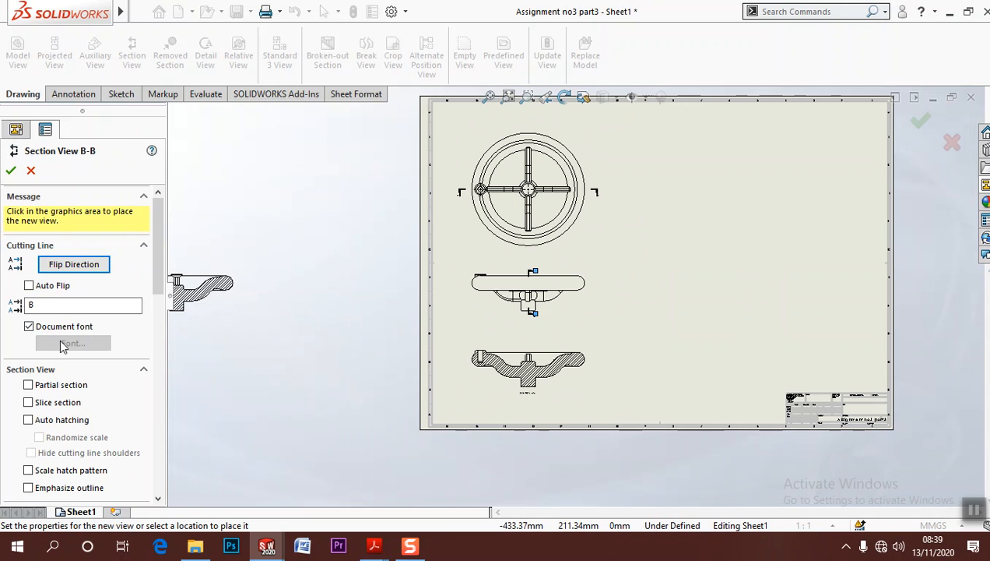
left_click(56, 403)
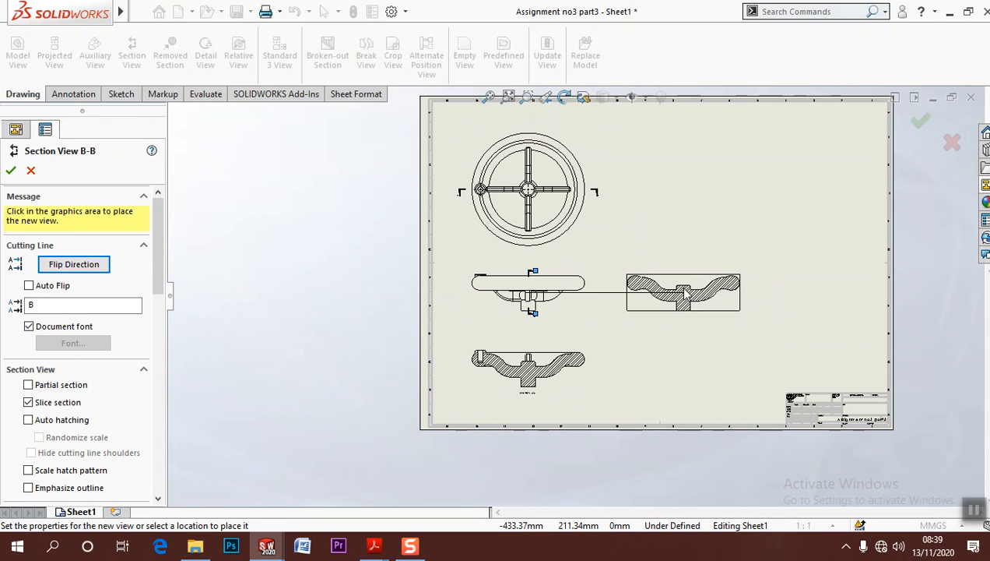
scroll(681, 293, "down", 2)
scroll(681, 292, "down", 2)
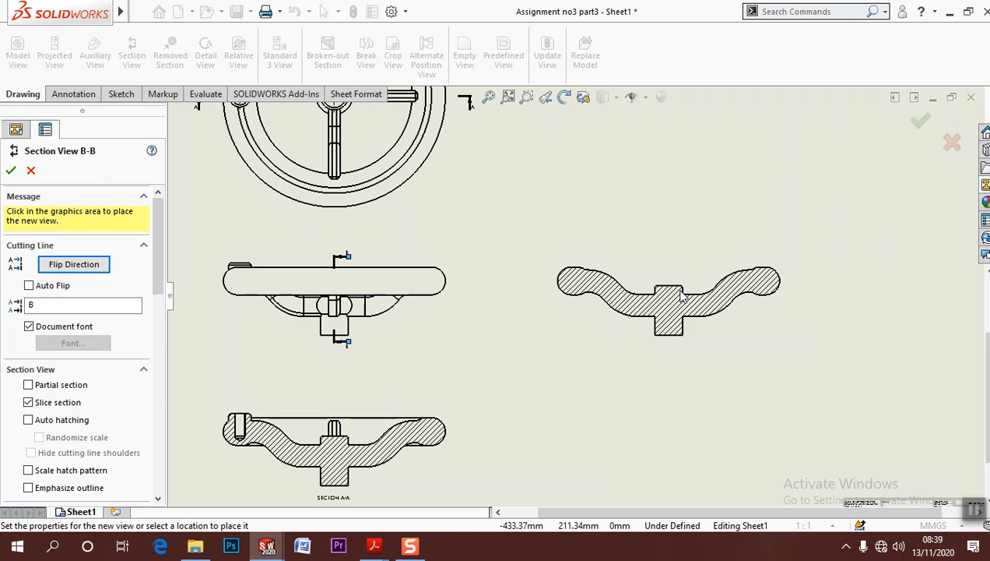
left_click(693, 297)
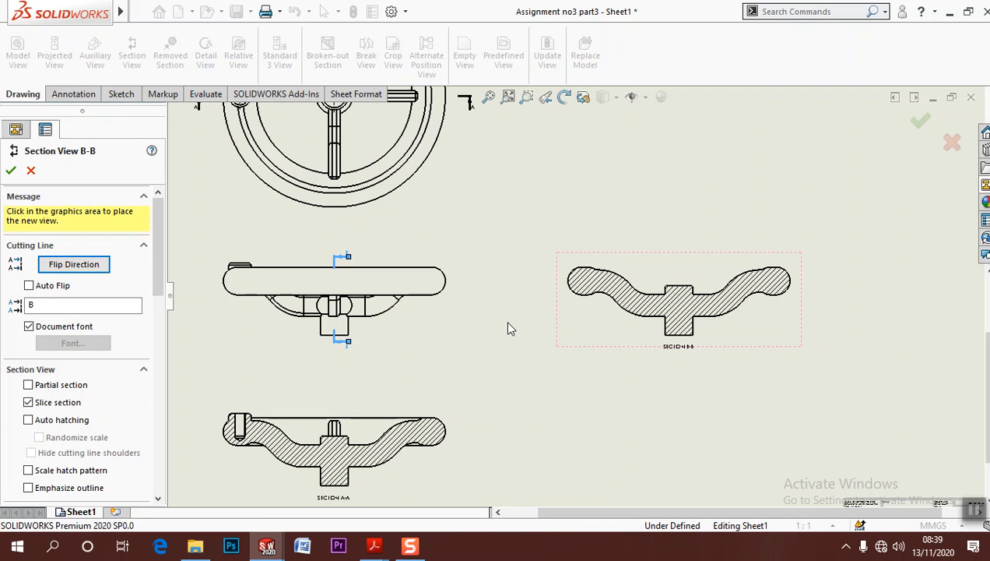
key("Return")
left_click(327, 435)
Examine section A-A up close, compare it with section B-B, and review the layout of all views on the sheet
scroll(331, 432, "down", 3)
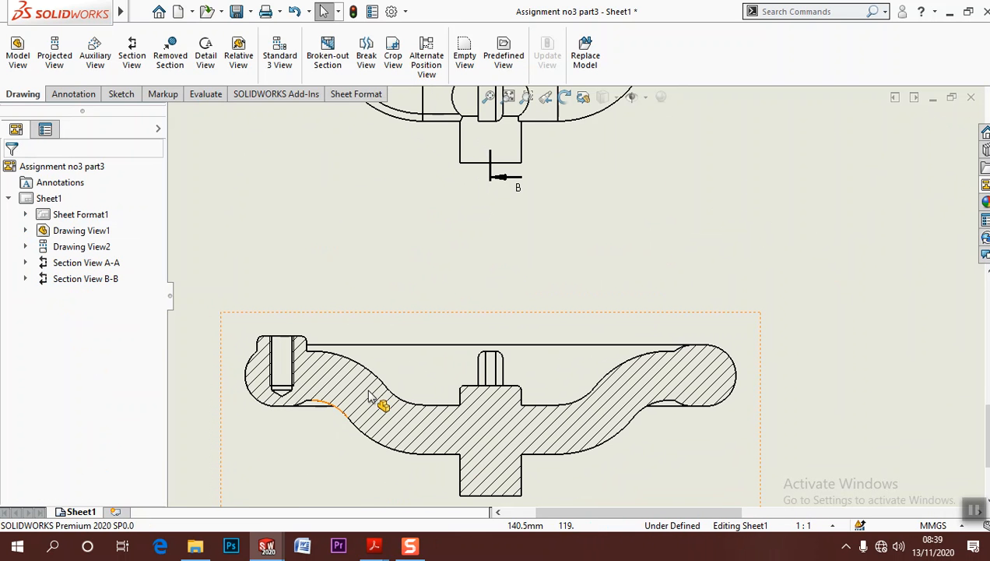
scroll(379, 364, "up", 4)
middle_click_drag(630, 315, 489, 373)
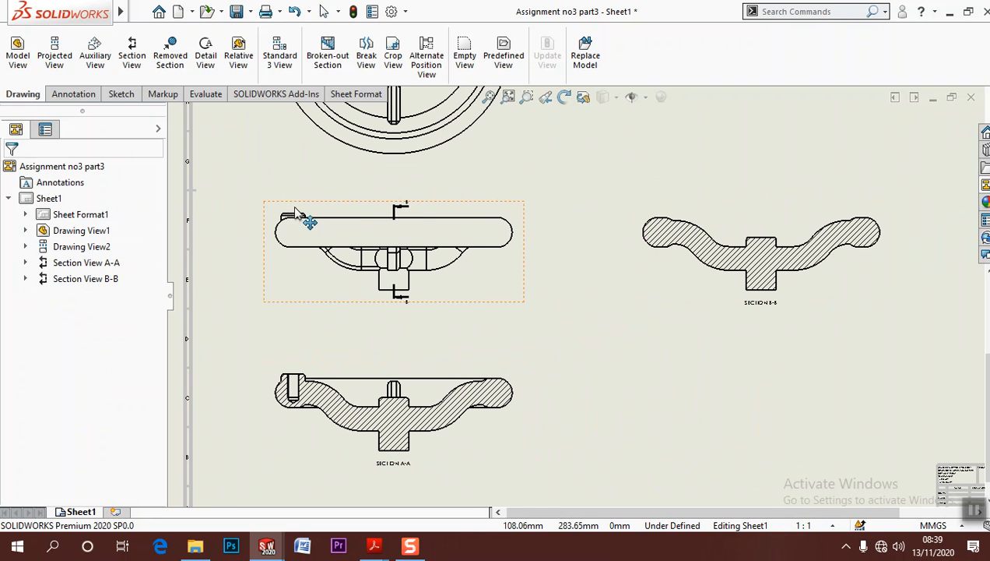
mouse_move(732, 340)
middle_mouse_down()
mouse_move(593, 355)
mouse_move(590, 399)
middle_mouse_up()
scroll(637, 337, "up", 2)
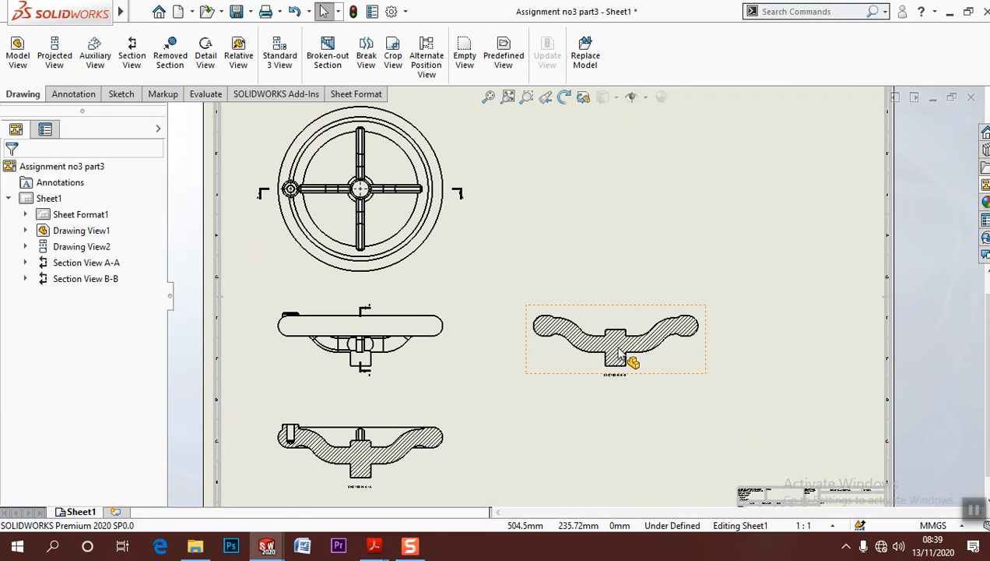
scroll(618, 348, "up", 1)
middle_click_drag(620, 351, 565, 351)
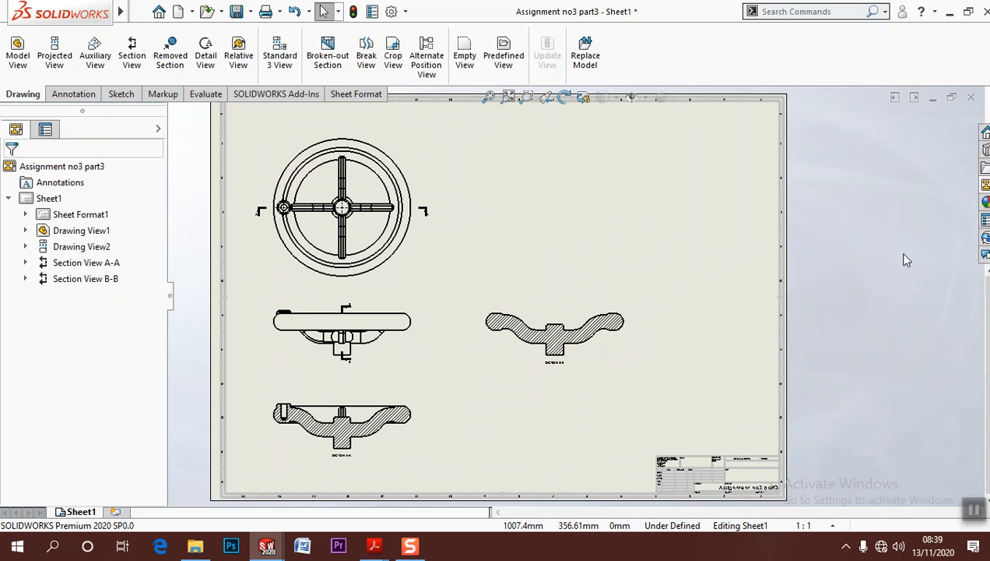
middle_click_drag(524, 285, 586, 308)
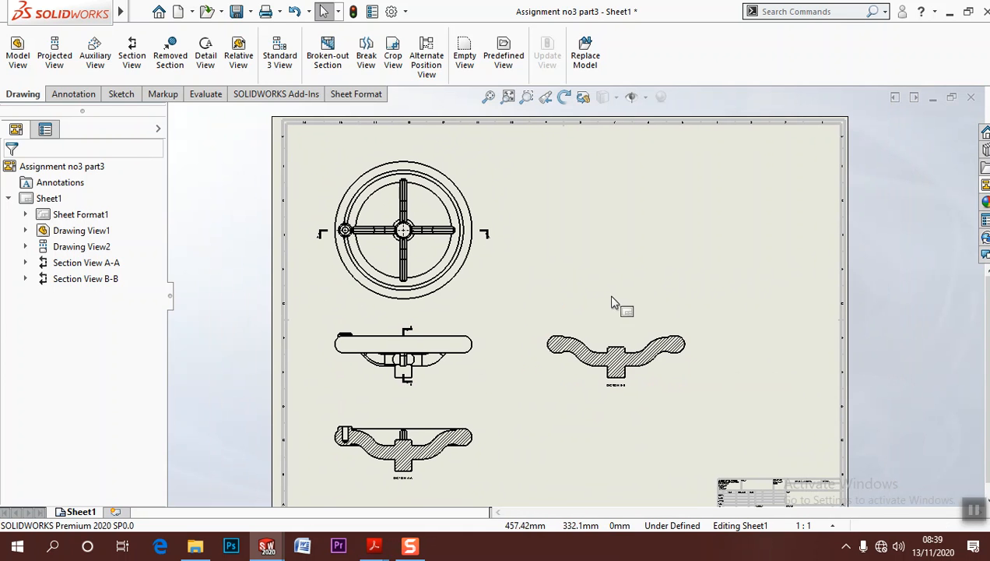
Add an isometric view in the sheet's upper-right area and display it shaded with edges
left_click(985, 187)
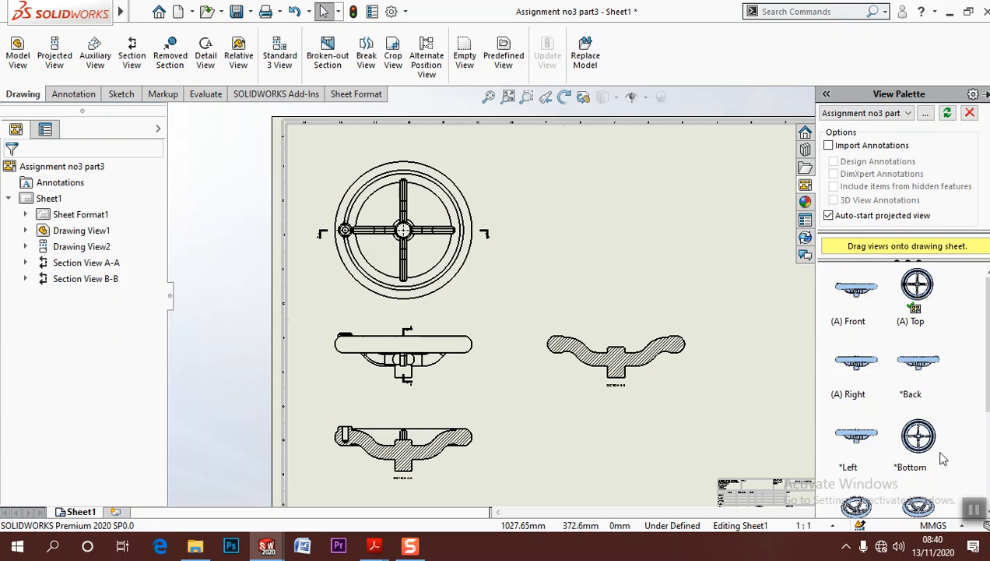
scroll(934, 459, "down", 3)
left_click_drag(910, 355, 709, 243)
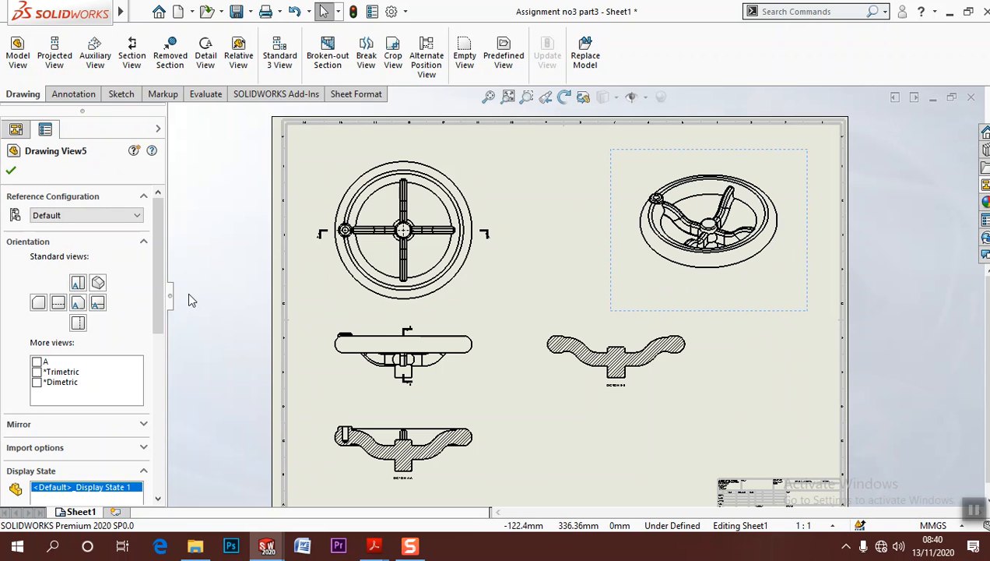
scroll(159, 292, "down", 5)
left_click(94, 286)
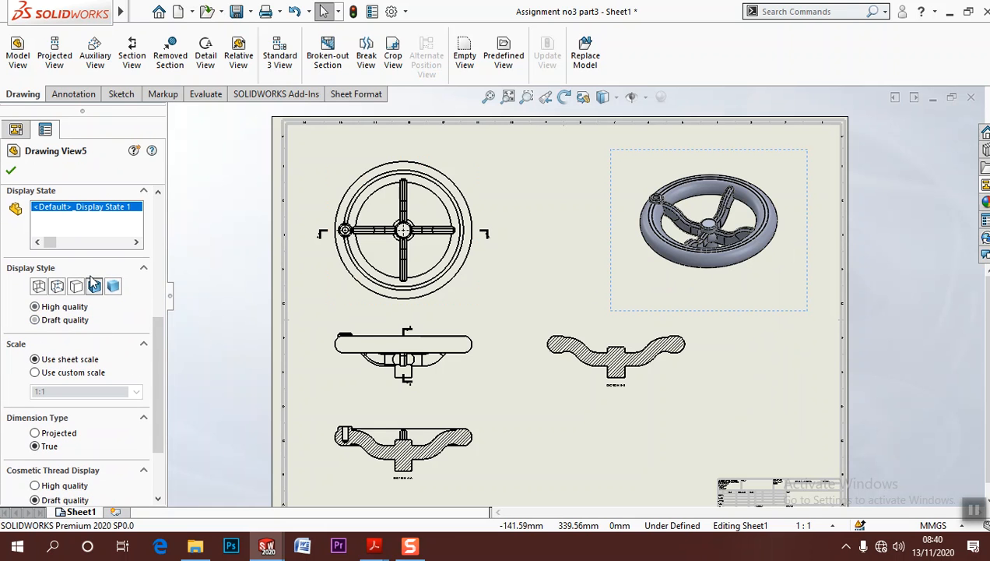
left_click(11, 172)
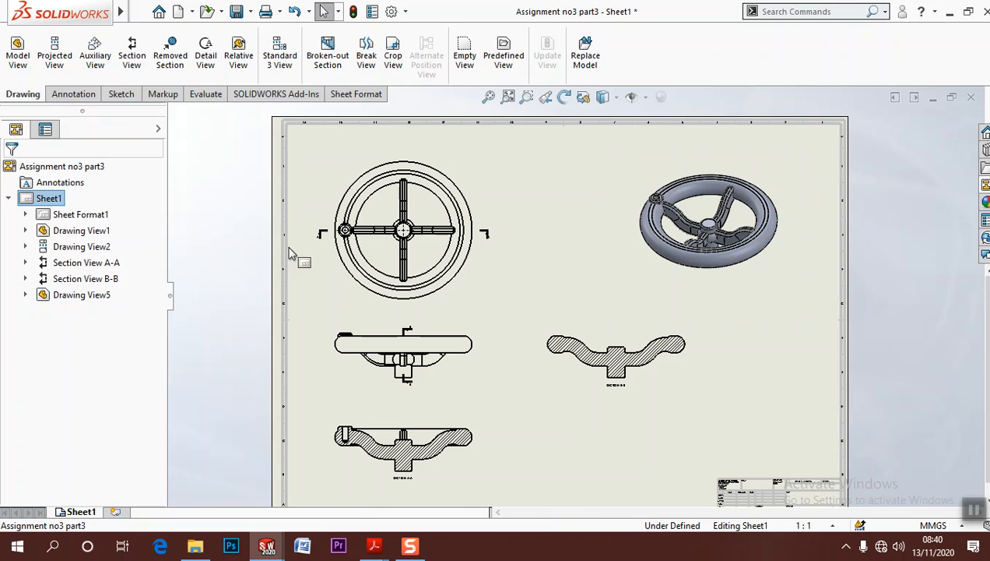
Create a section view of the top view with a vertical cutting line across the right-hand spoke, placed to the right of it
scroll(459, 306, "down", 3)
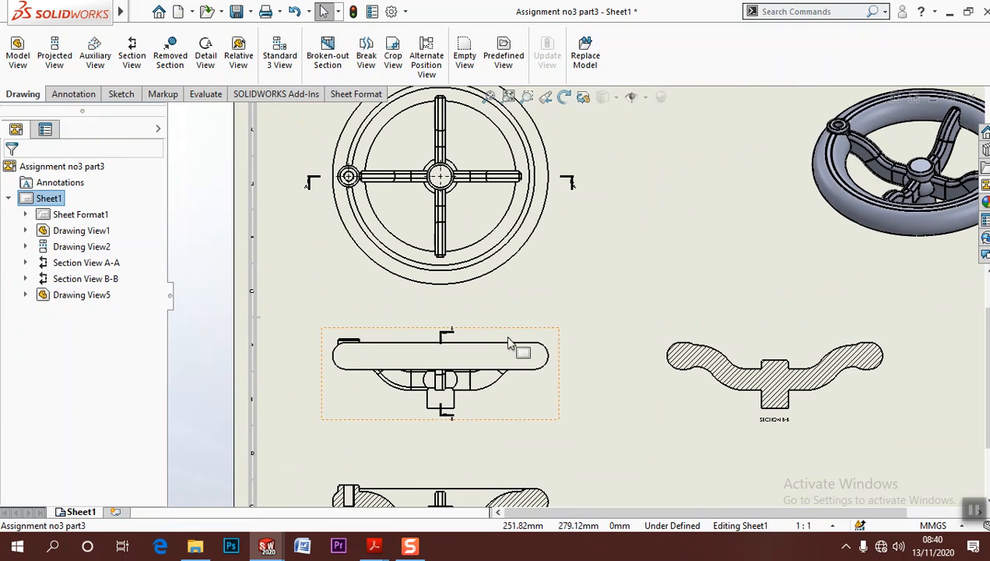
scroll(471, 238, "down", 3)
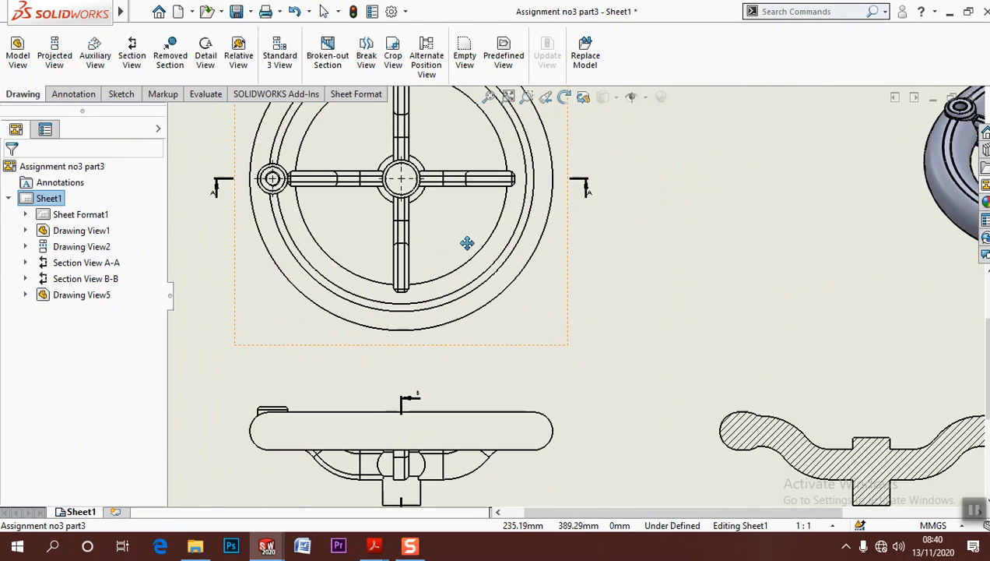
left_click(128, 55)
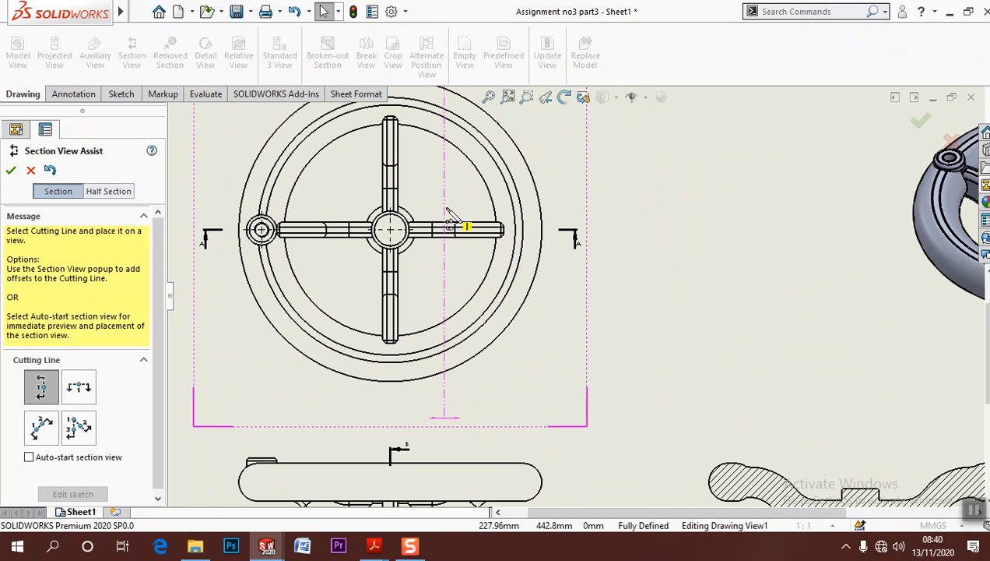
left_click(461, 241)
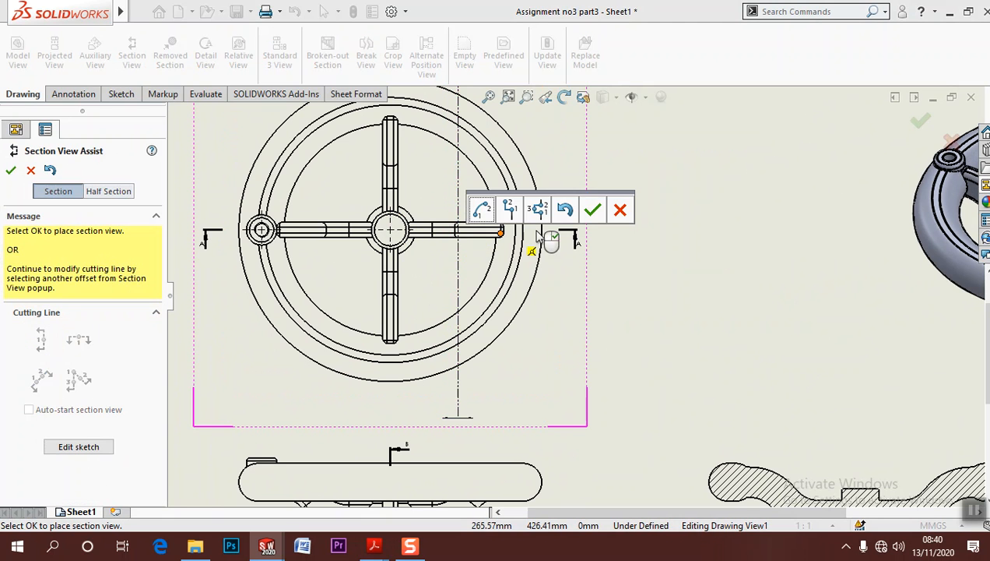
left_click(592, 210)
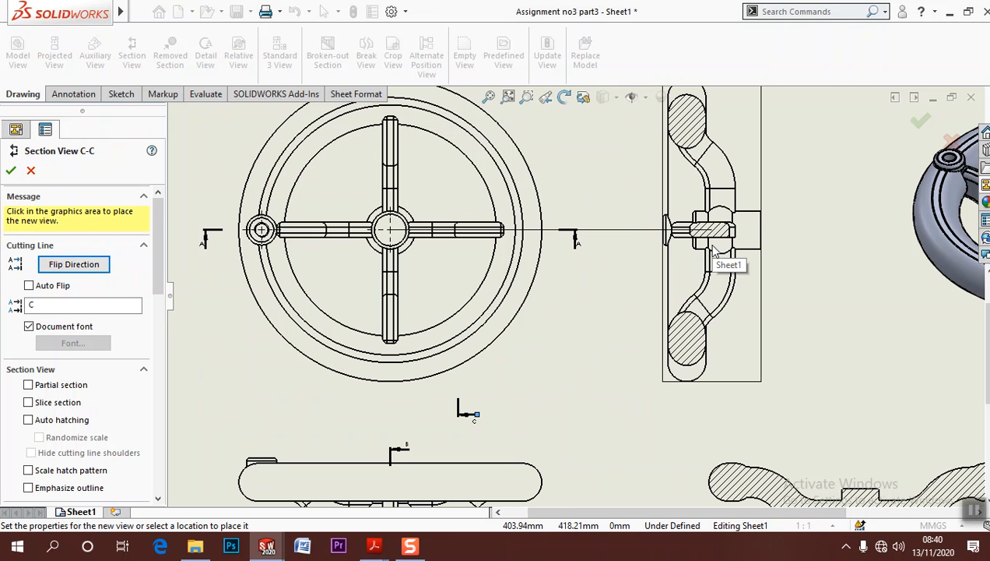
left_click(715, 249)
Change section view C-C to a slice section so only the cut spoke and rim faces are drawn
scroll(728, 238, "up", 5)
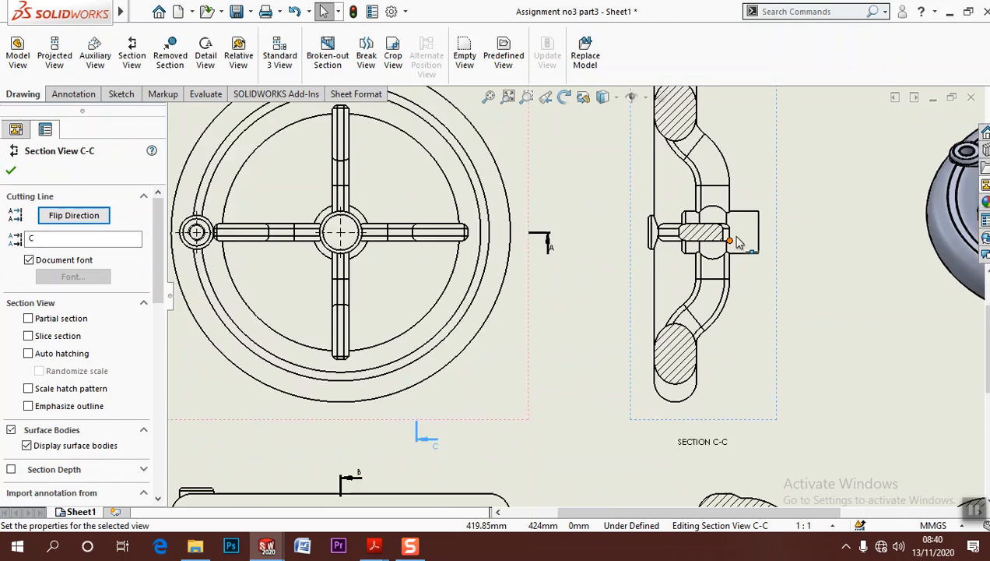
scroll(637, 265, "up", 6)
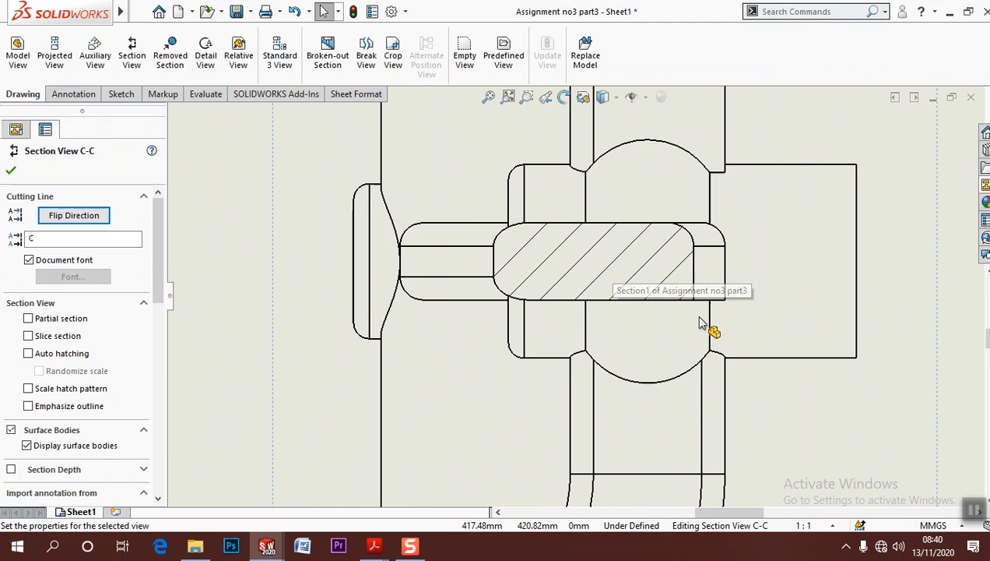
scroll(704, 319, "down", 10)
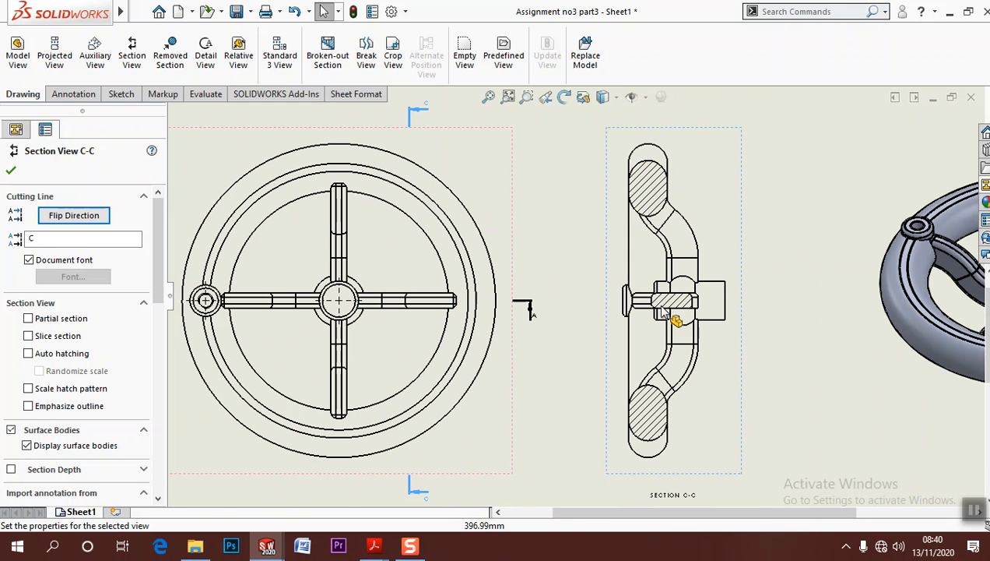
middle_click_drag(545, 384, 544, 363)
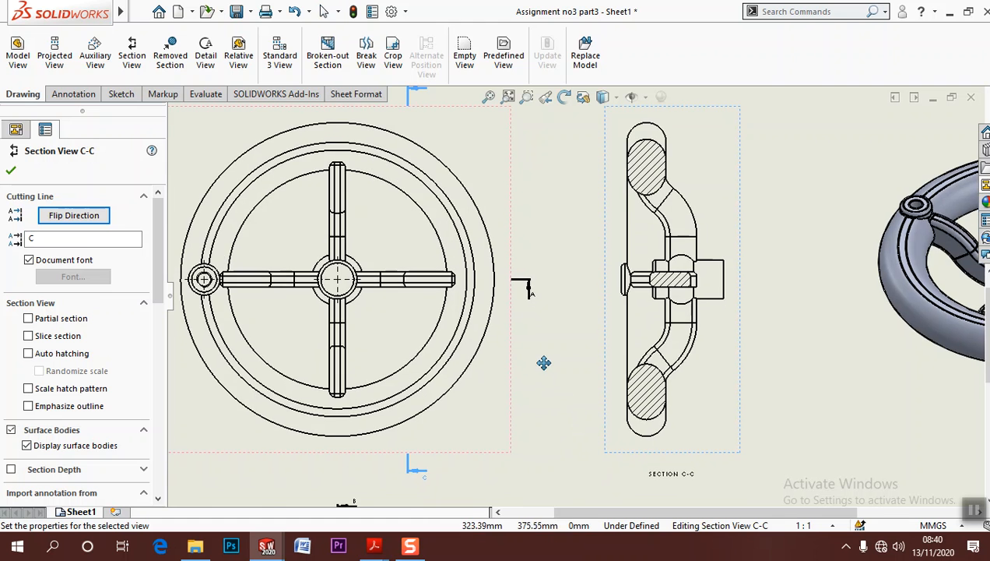
scroll(634, 306, "down", 3)
scroll(598, 306, "down", 2)
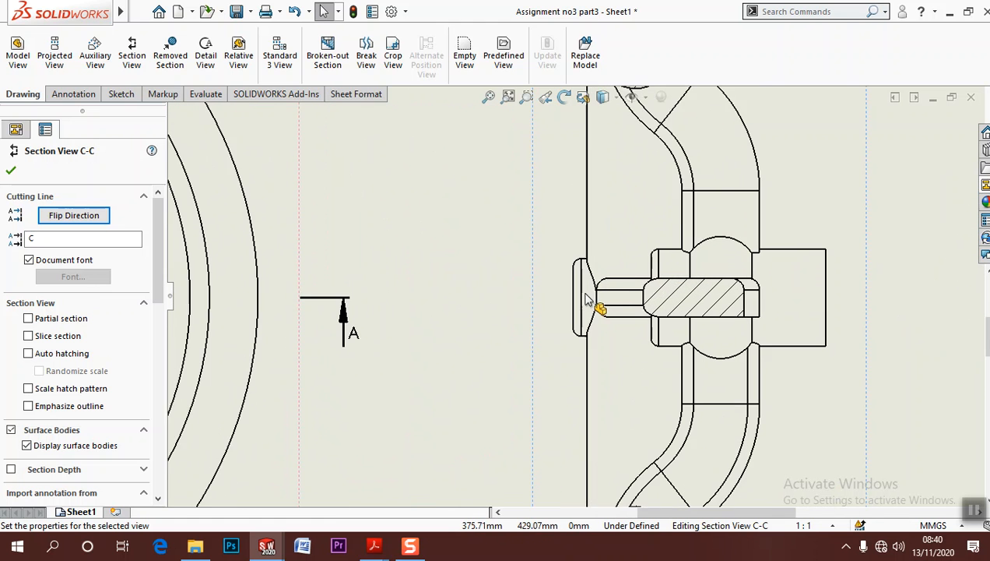
scroll(597, 305, "up", 5)
left_click(662, 349)
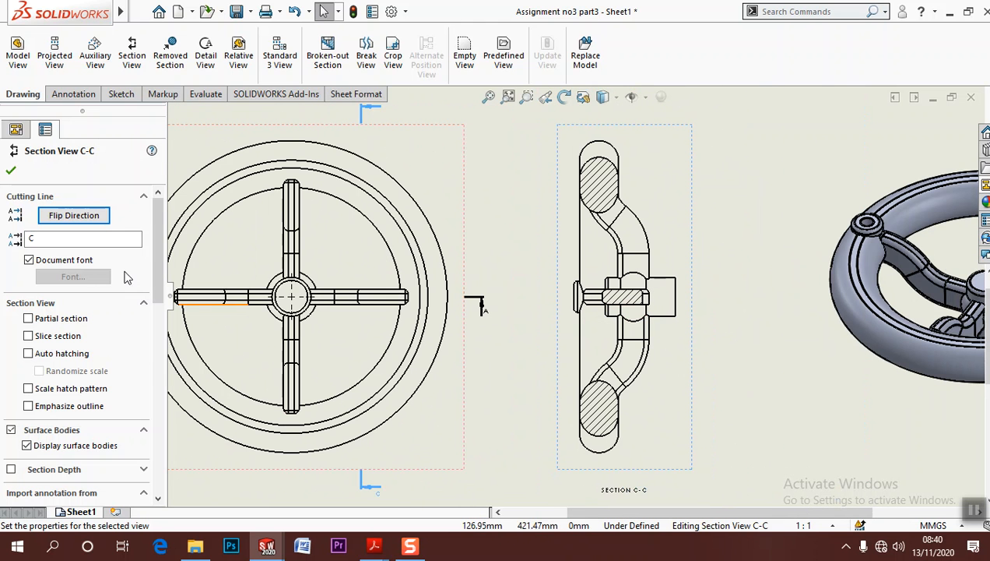
left_click(29, 336)
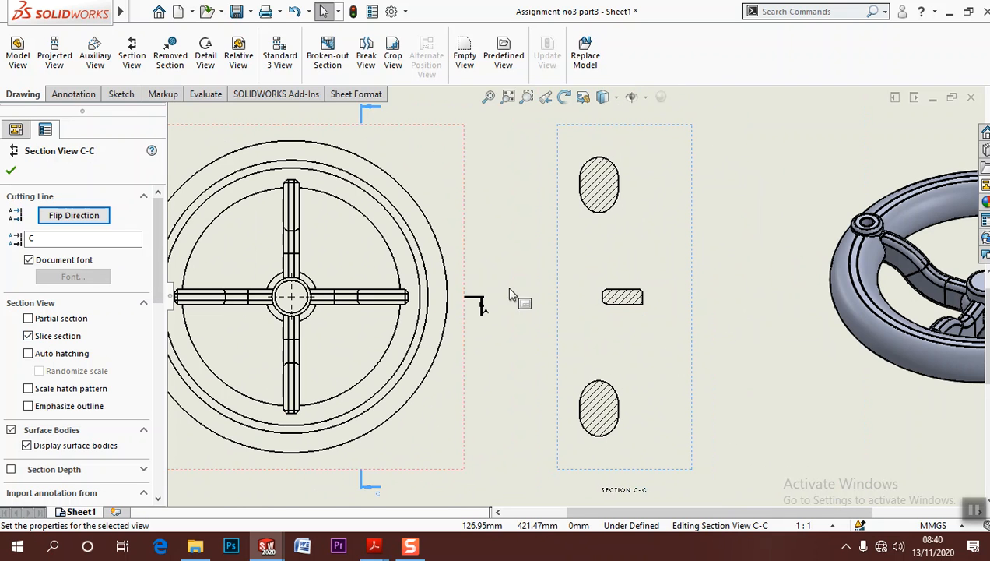
left_click(526, 361)
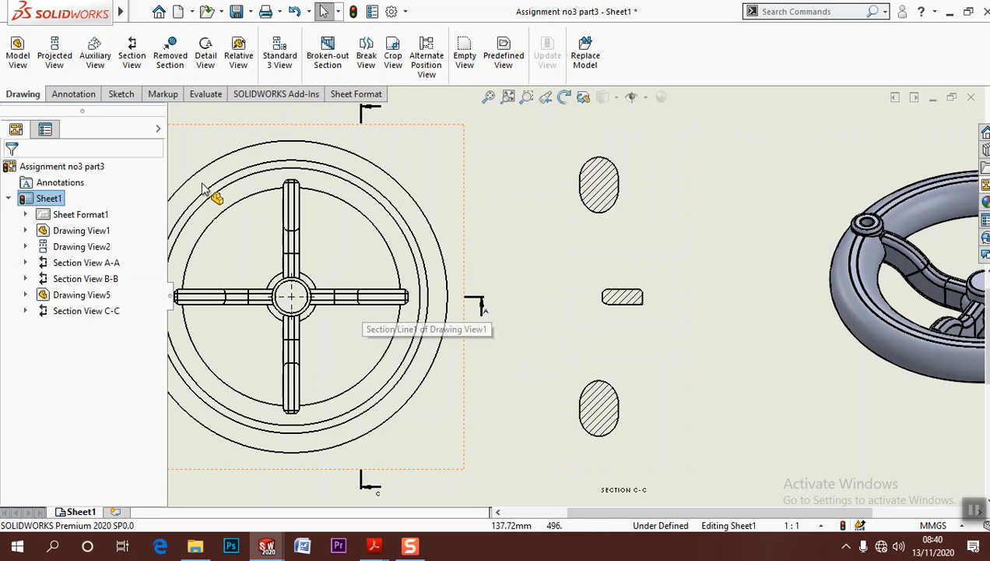
Add the note "spoke" without a leader below the spoke's cross-section in section view C-C
left_click(71, 94)
left_click(173, 63)
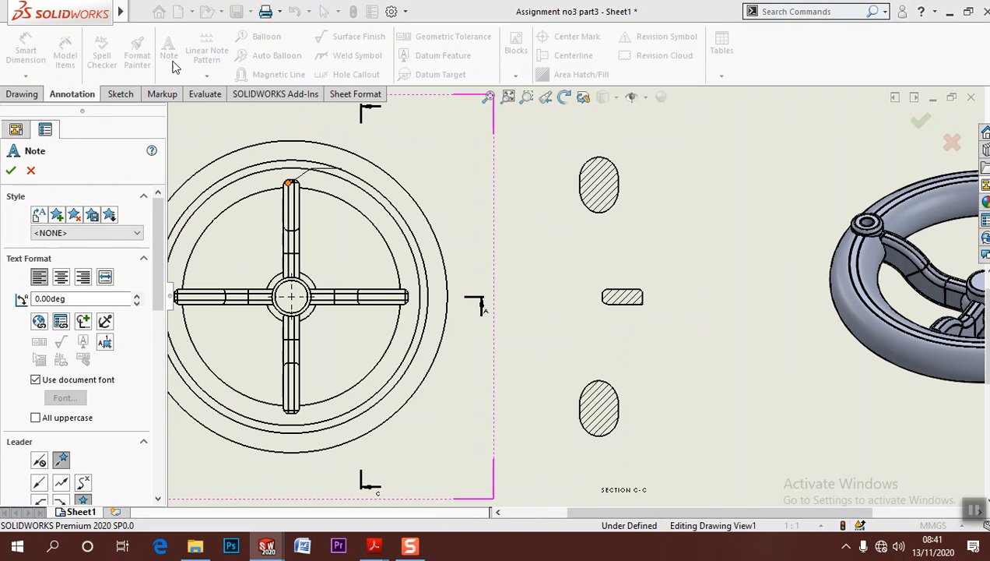
left_click(12, 171)
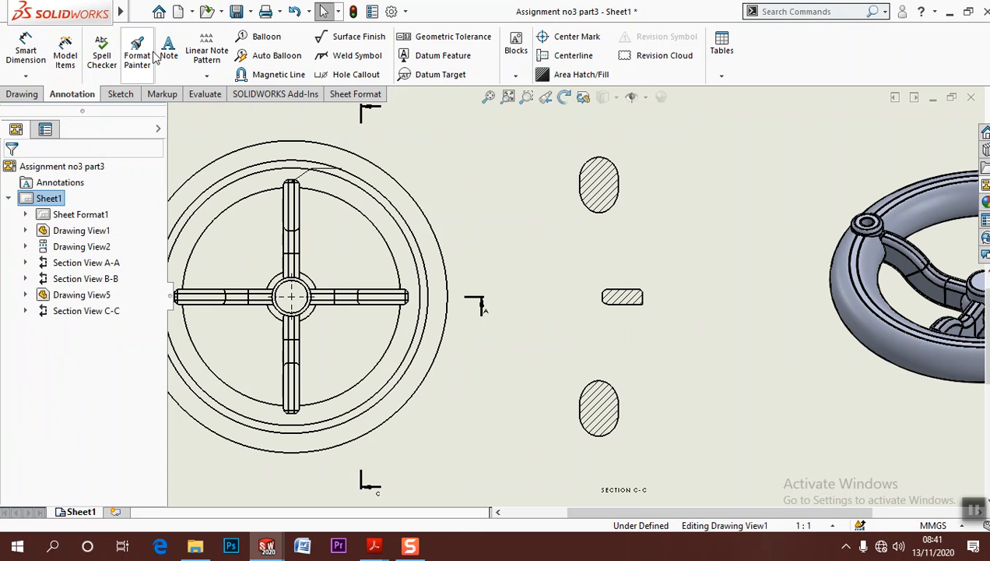
left_click(166, 51)
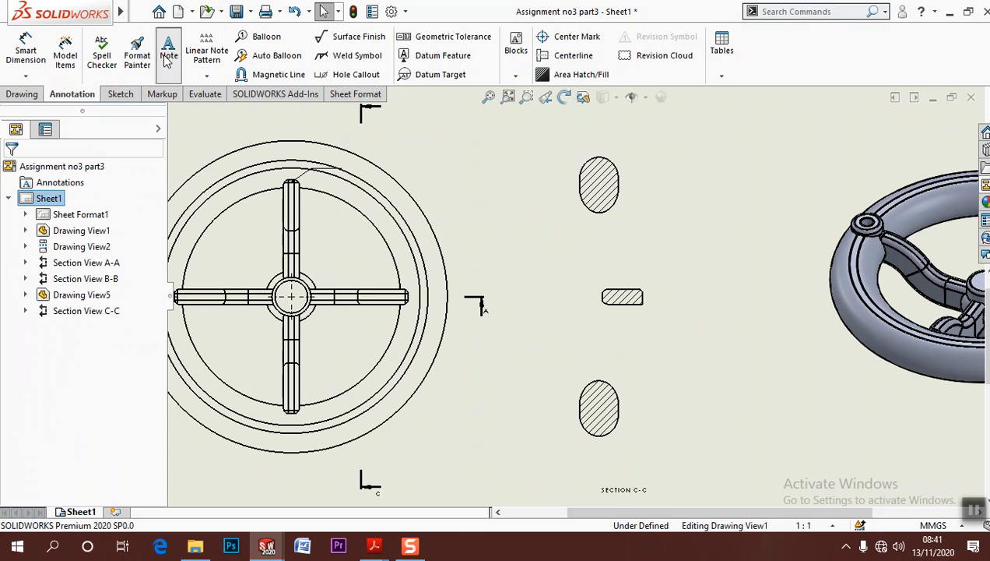
left_click(611, 328)
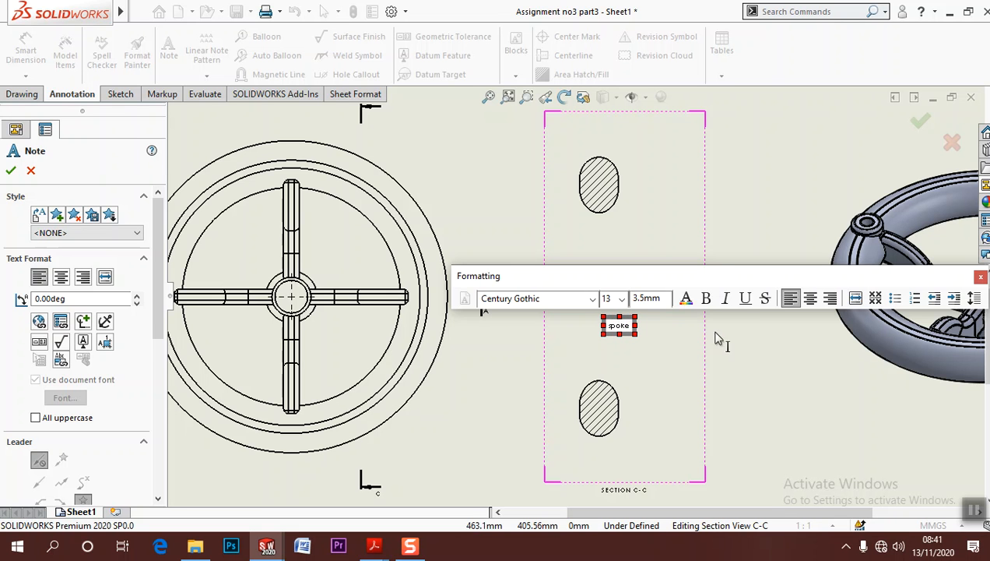
left_click(677, 342)
Add the note "handel" below the lower oval cross-section in section view C-C
scroll(576, 393, "down", 2)
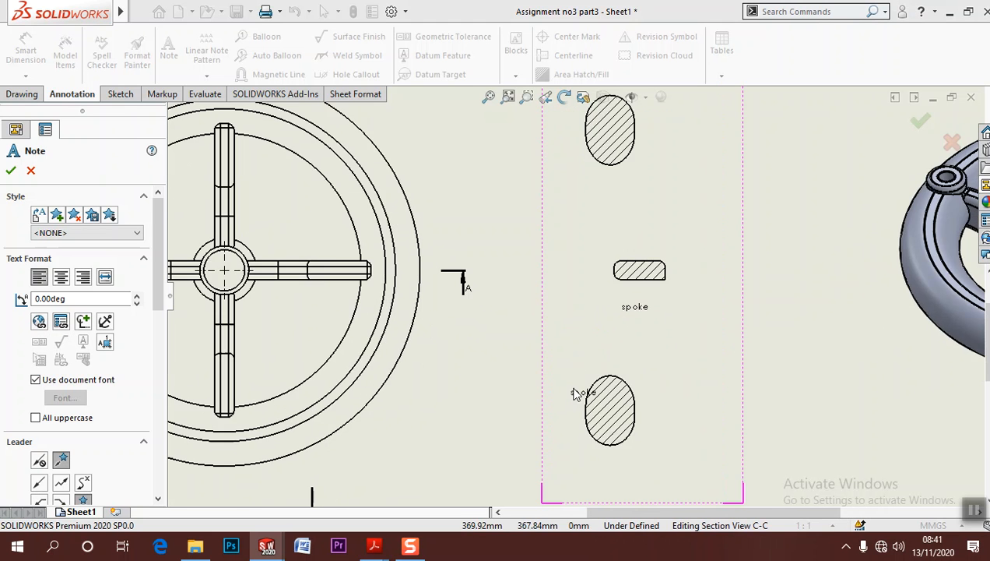
scroll(576, 393, "down", 3)
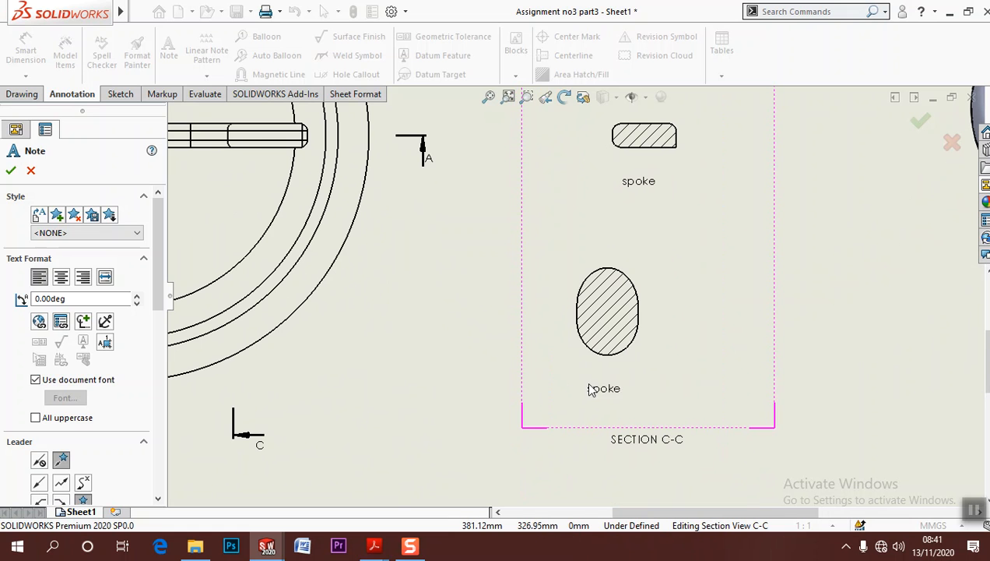
left_click(597, 381)
type("handel")
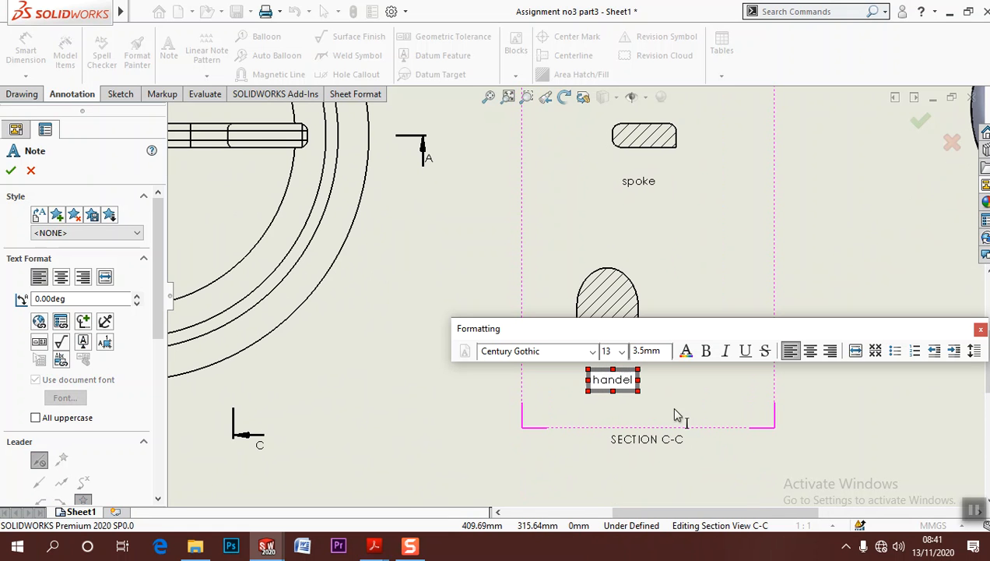
left_click(763, 435)
scroll(798, 400, "up", 4)
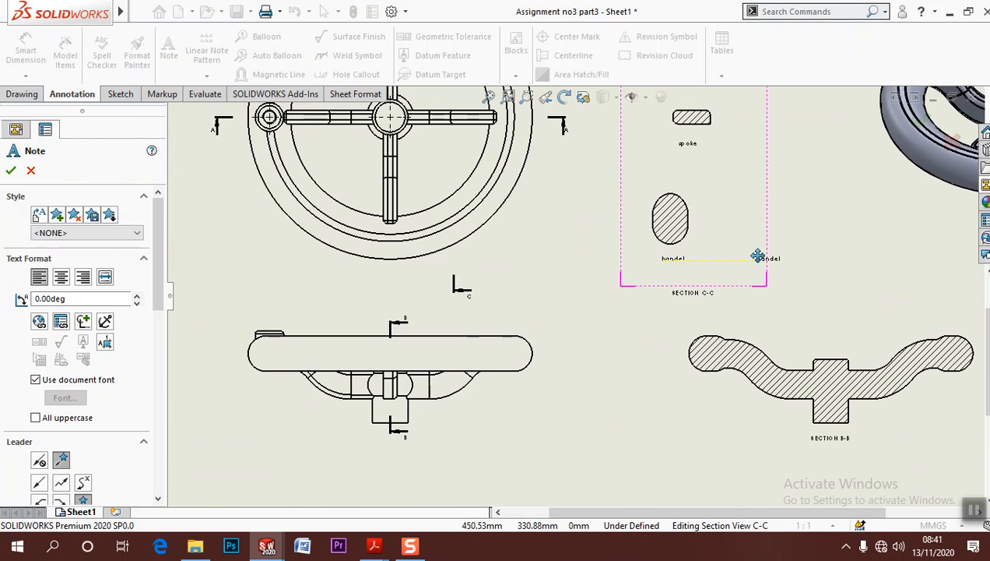
End the note placement without adding another "handel" label
scroll(592, 296, "up", 2)
key("Escape")
scroll(650, 342, "up", 2)
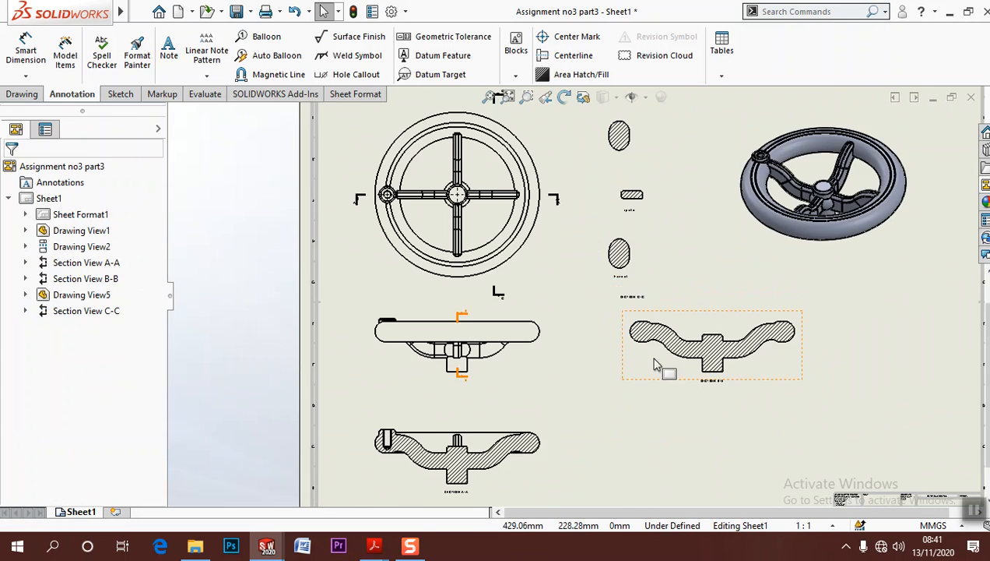
scroll(736, 378, "down", 3)
scroll(631, 323, "up", 1)
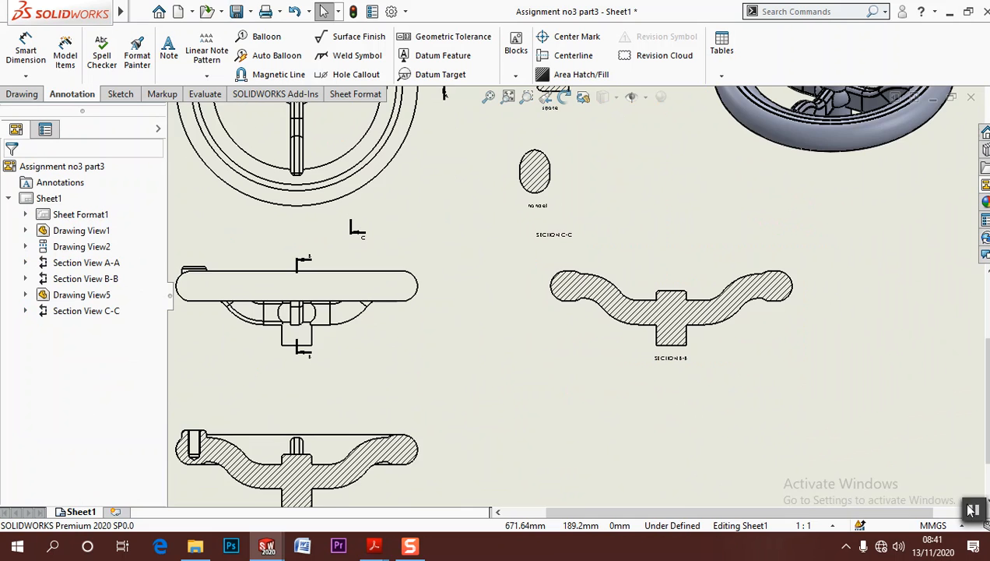
key("f")
scroll(610, 420, "up", 1)
scroll(568, 418, "up", 1)
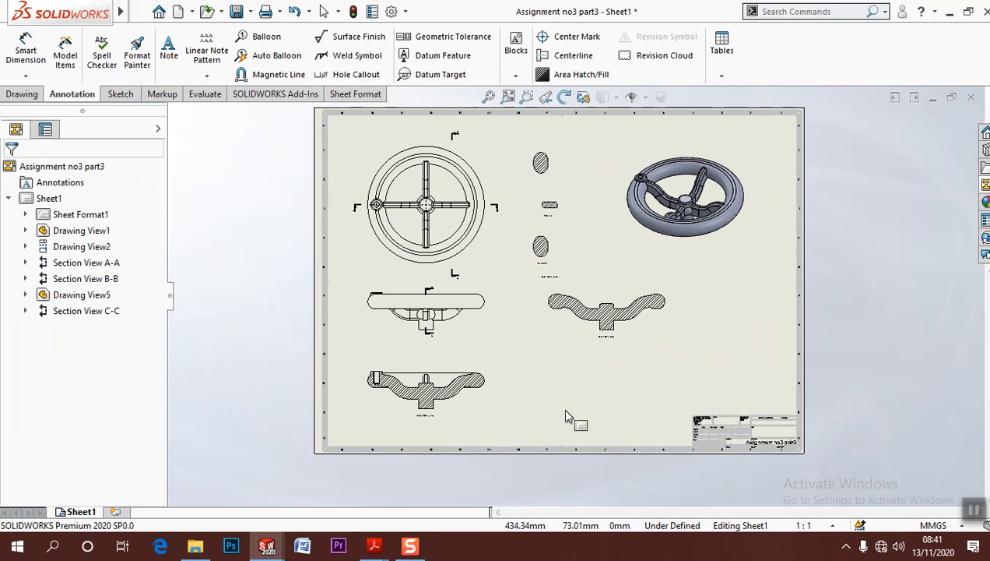
left_click(74, 69)
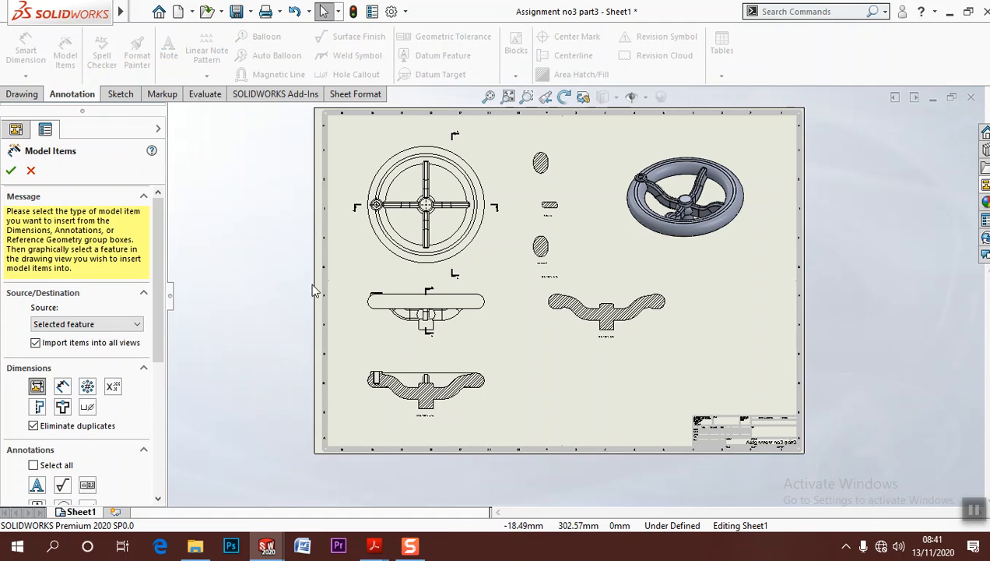
scroll(577, 363, "down", 4)
left_click(593, 333)
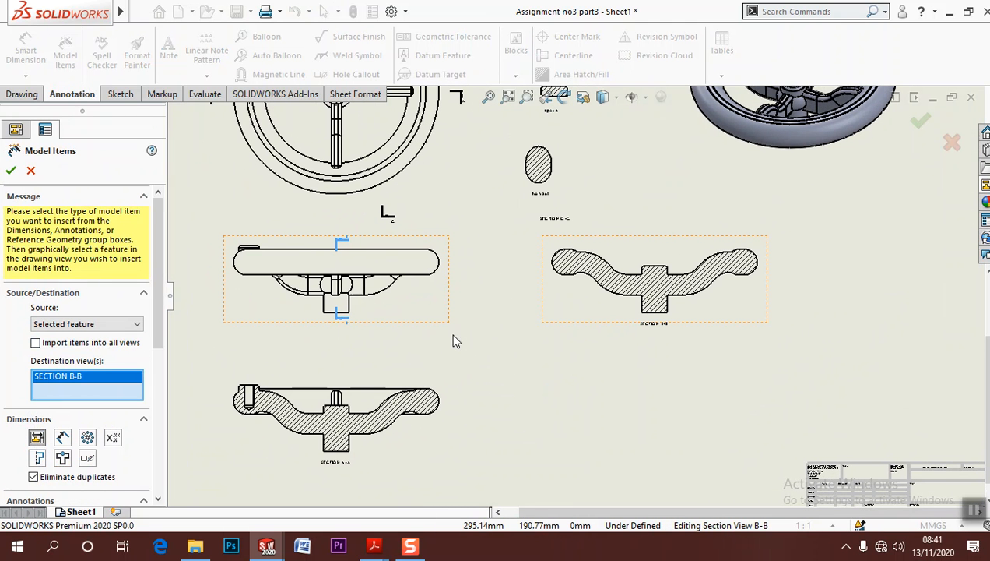
left_click(654, 316)
scroll(615, 296, "down", 2)
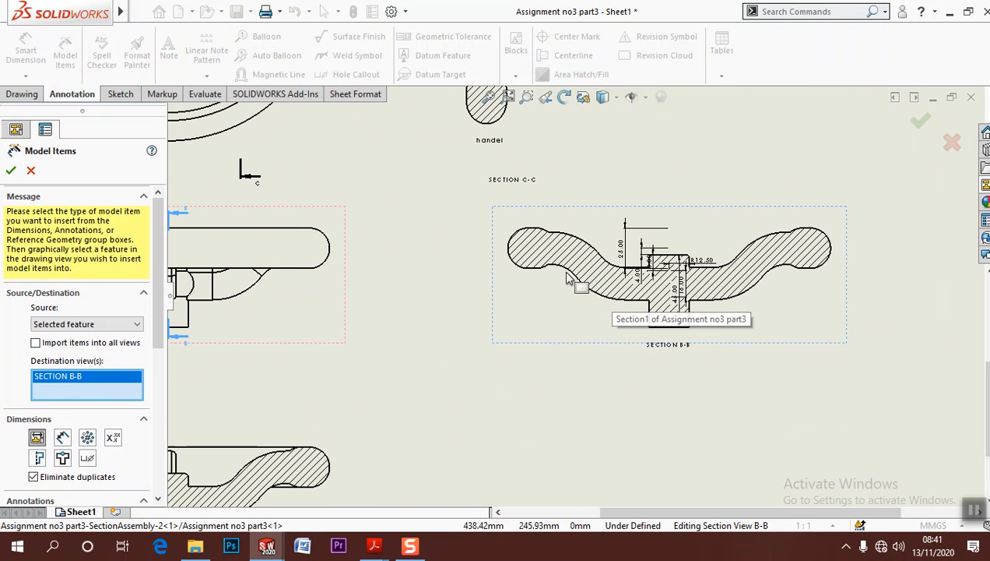
scroll(436, 327, "up", 1)
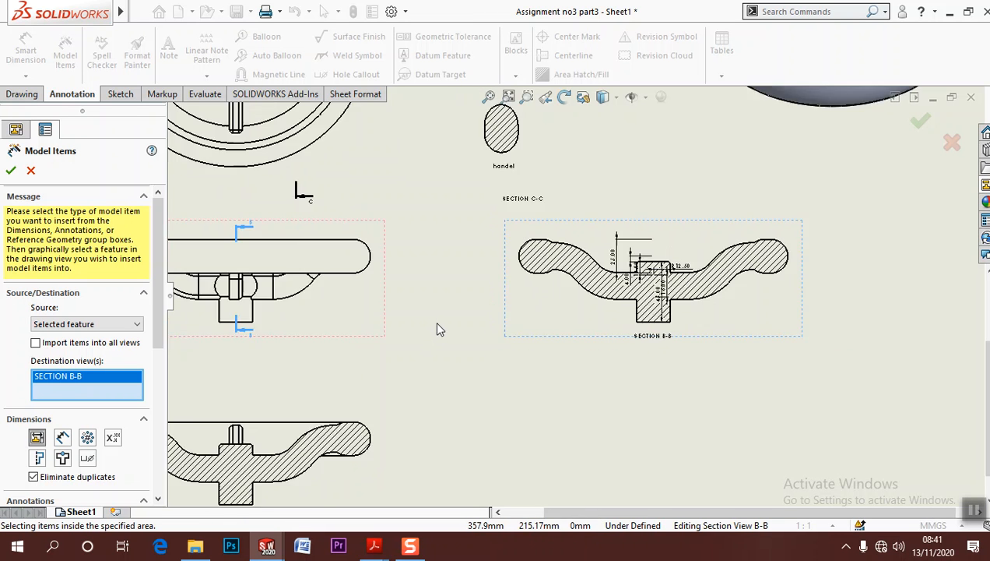
scroll(376, 323, "up", 3)
scroll(496, 312, "down", 4)
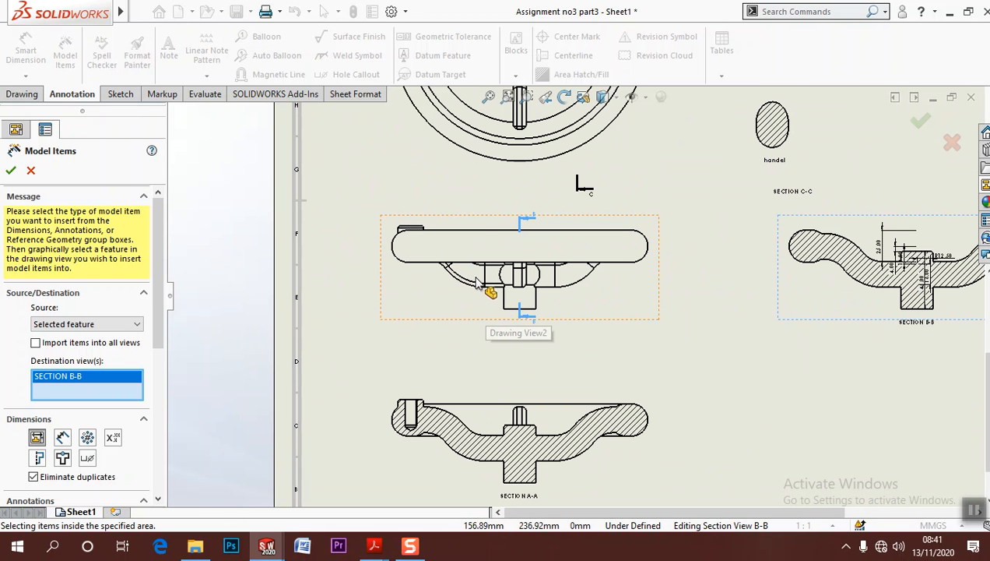
left_click(478, 284)
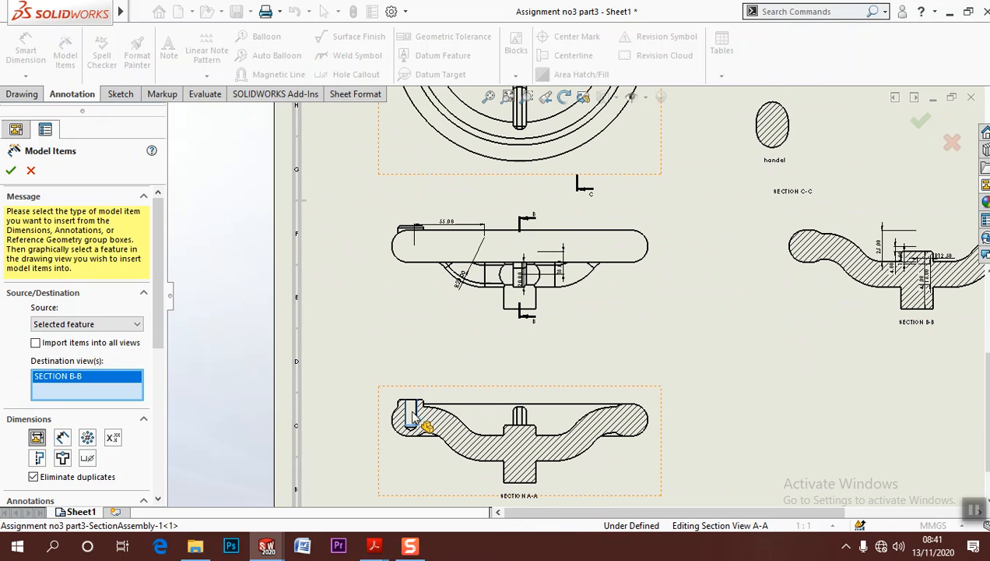
scroll(395, 438, "down", 5)
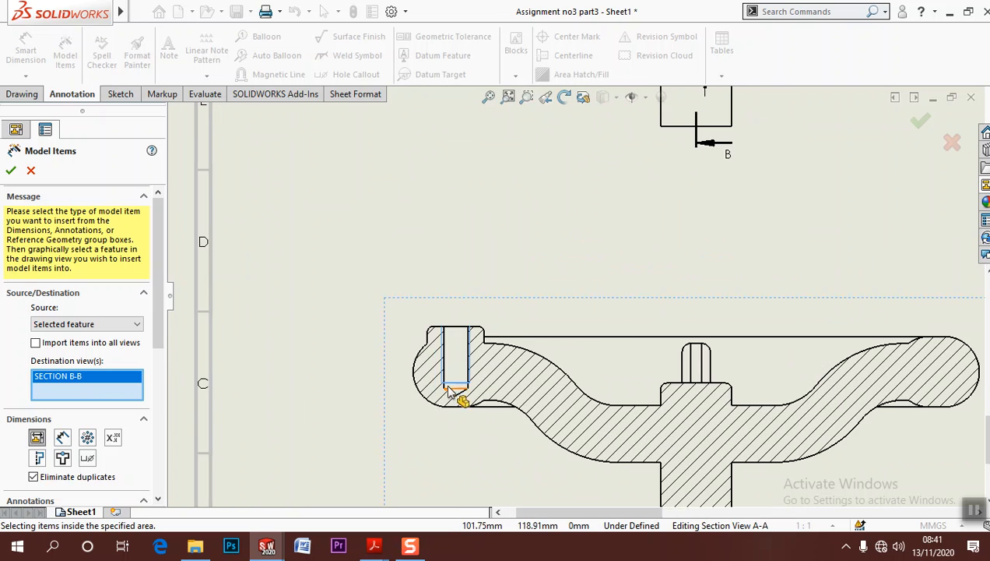
mouse_move(158, 343)
left_mouse_down()
mouse_move(159, 498)
mouse_move(162, 444)
left_mouse_up()
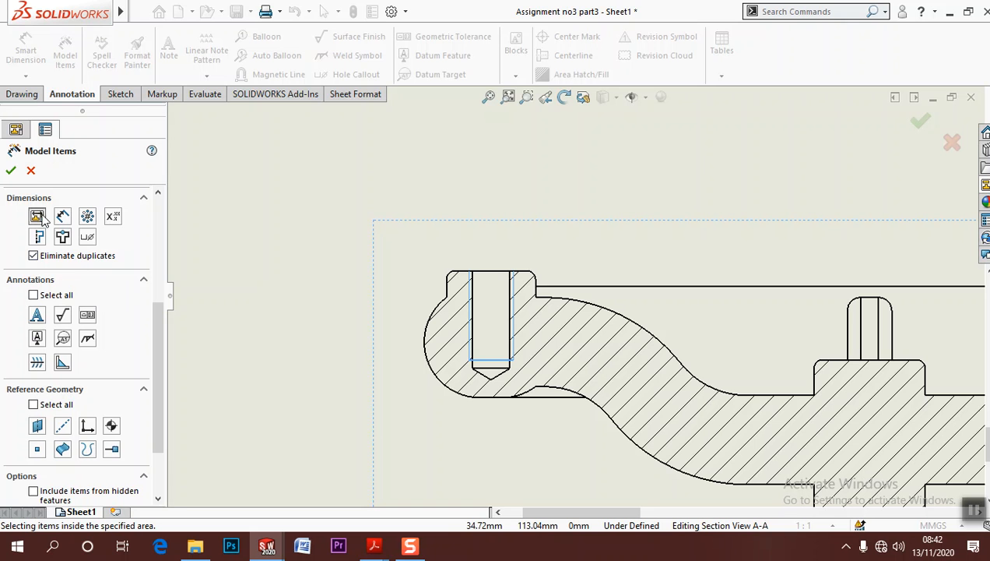
left_click(30, 172)
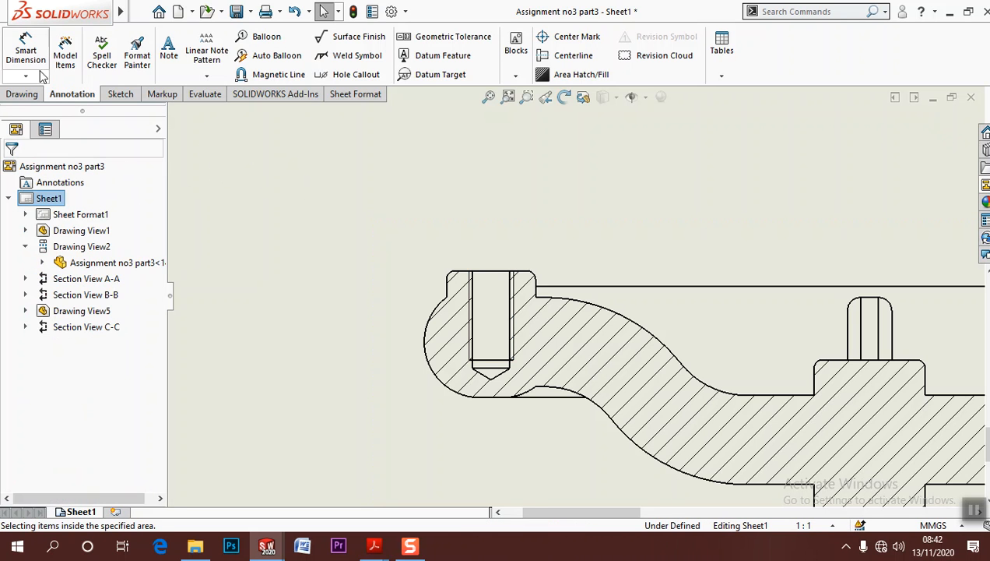
left_click(27, 52)
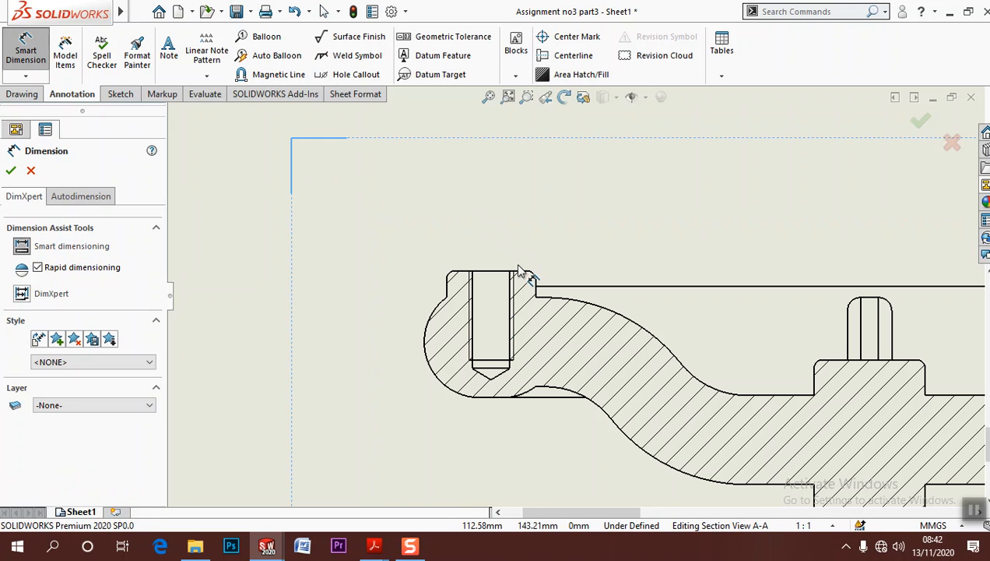
left_click(474, 302)
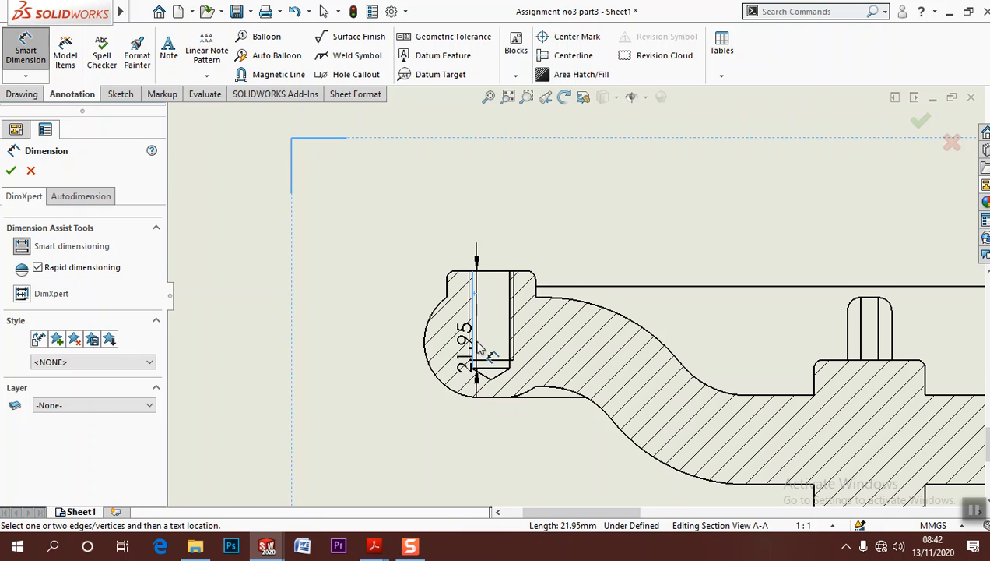
key("Escape")
left_click(27, 76)
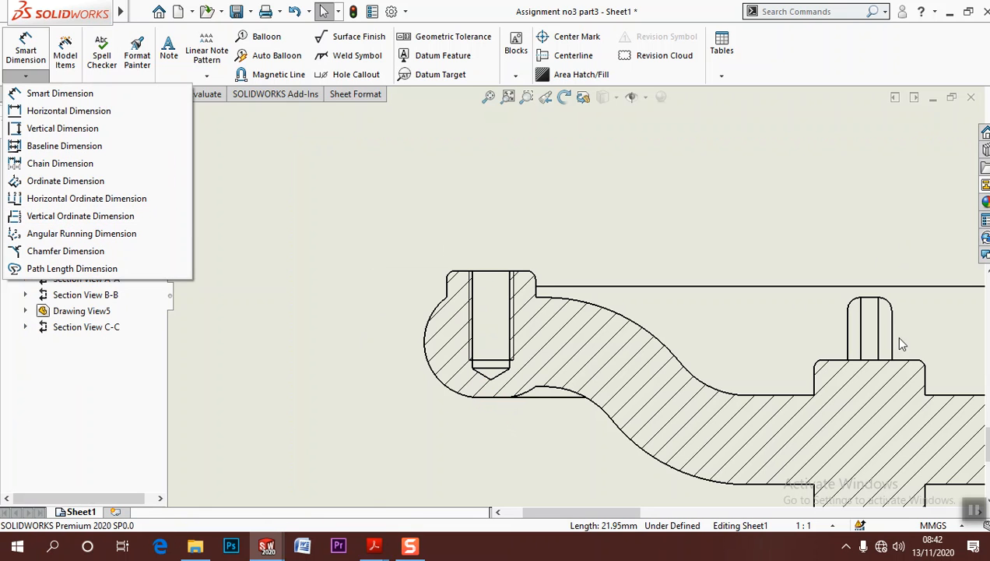
left_click(978, 514)
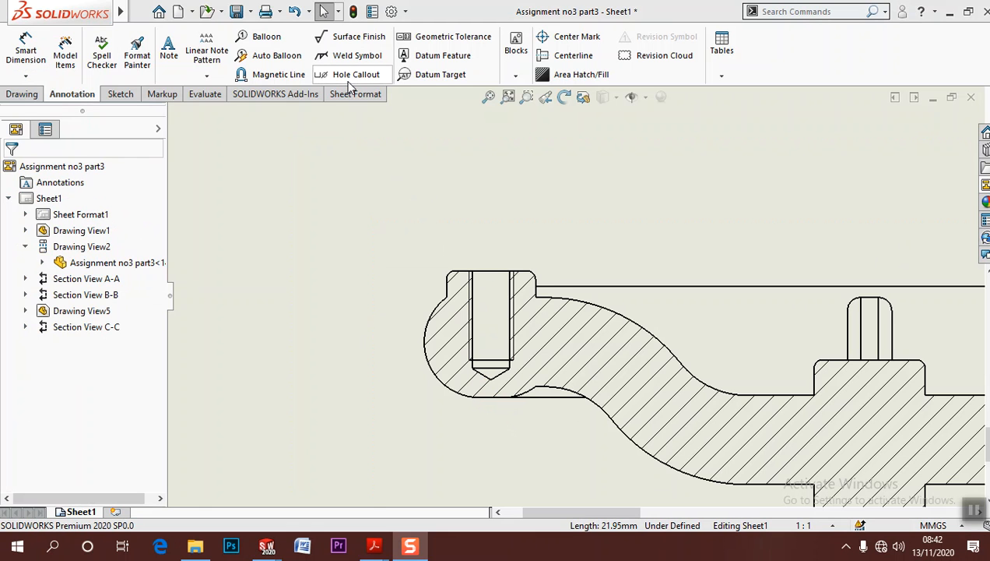
Add a hole callout to the M10x1.25 tapped hole in section view A-A, placed above and to the left of the rim
left_click(349, 78)
left_click(473, 290)
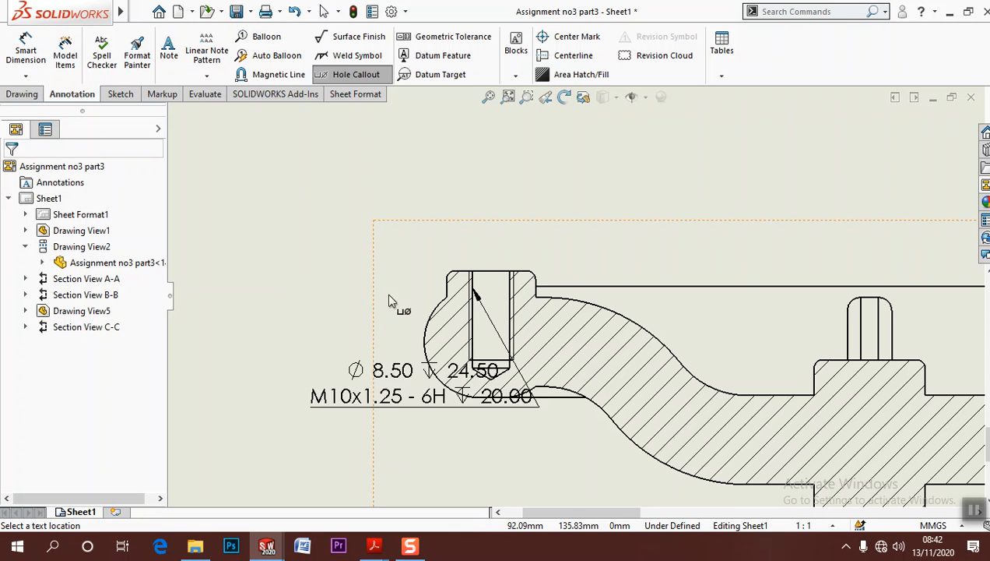
left_click(287, 298)
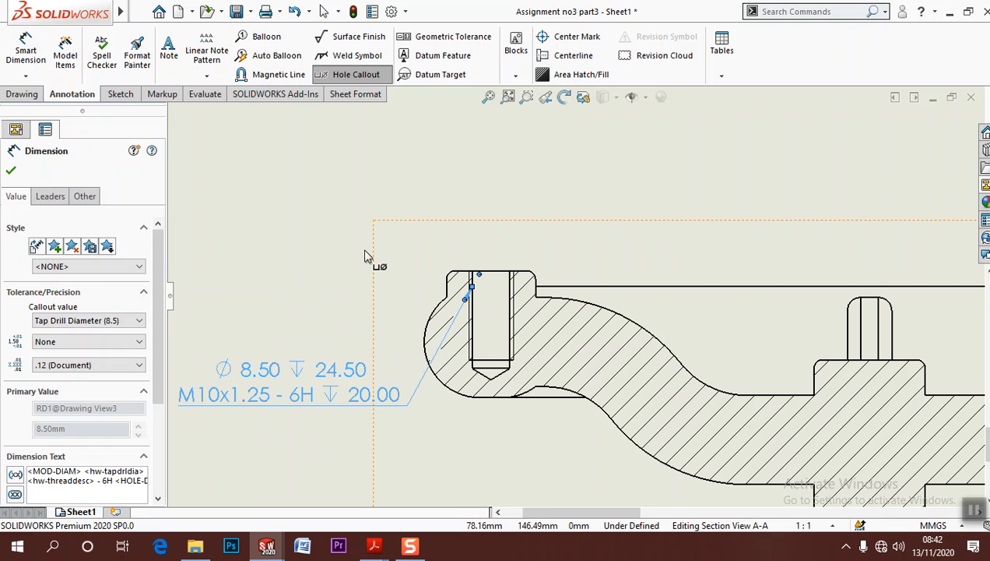
key("Escape")
scroll(366, 255, "up", 2)
mouse_move(407, 331)
left_mouse_down()
mouse_move(409, 210)
mouse_move(400, 243)
left_mouse_up()
left_click(436, 329)
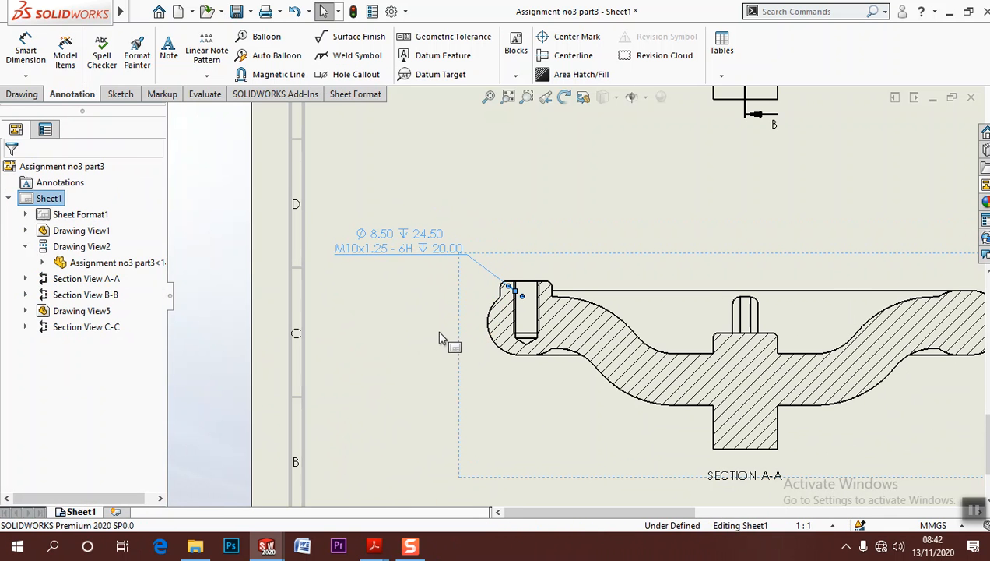
Show Sketch1 of Revolve1 in section view C-C
scroll(424, 328, "up", 2)
mouse_move(419, 328)
middle_mouse_down()
mouse_move(276, 438)
mouse_move(281, 424)
middle_mouse_up()
middle_click_drag(542, 321, 438, 266)
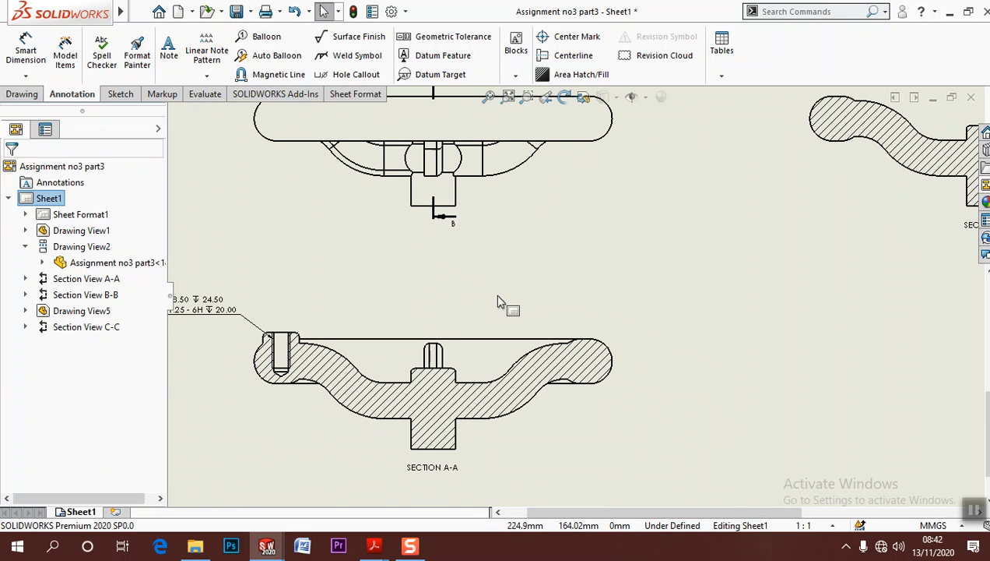
scroll(701, 362, "up", 3)
mouse_move(612, 307)
middle_mouse_down()
mouse_move(650, 357)
mouse_move(674, 357)
middle_mouse_up()
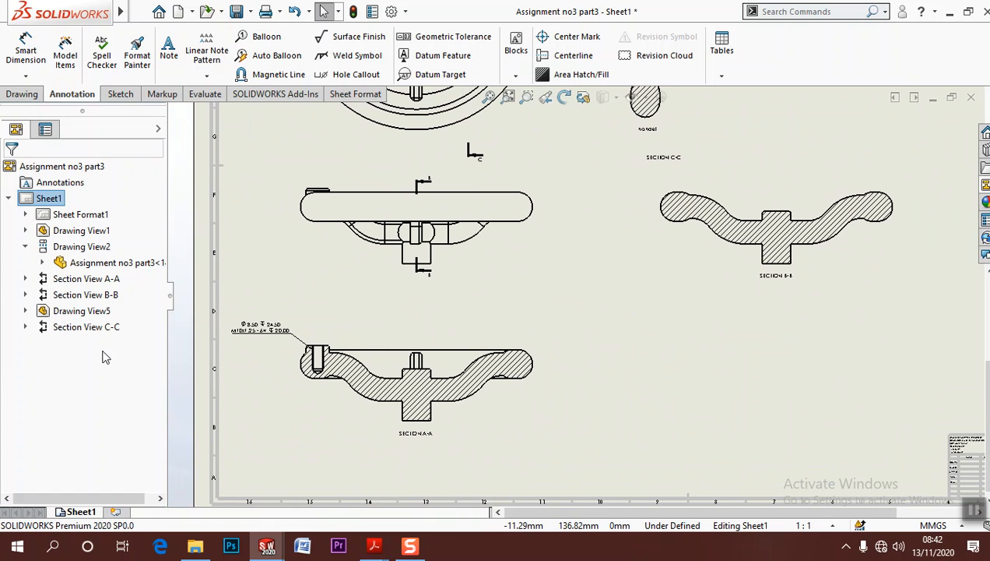
left_click(25, 328)
left_click(42, 358)
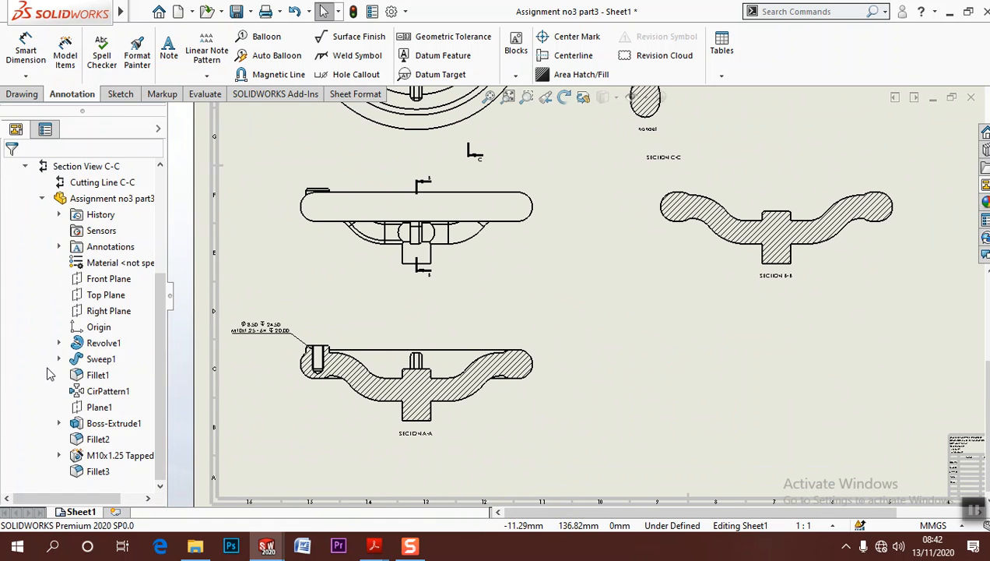
left_click(58, 342)
left_click(103, 362)
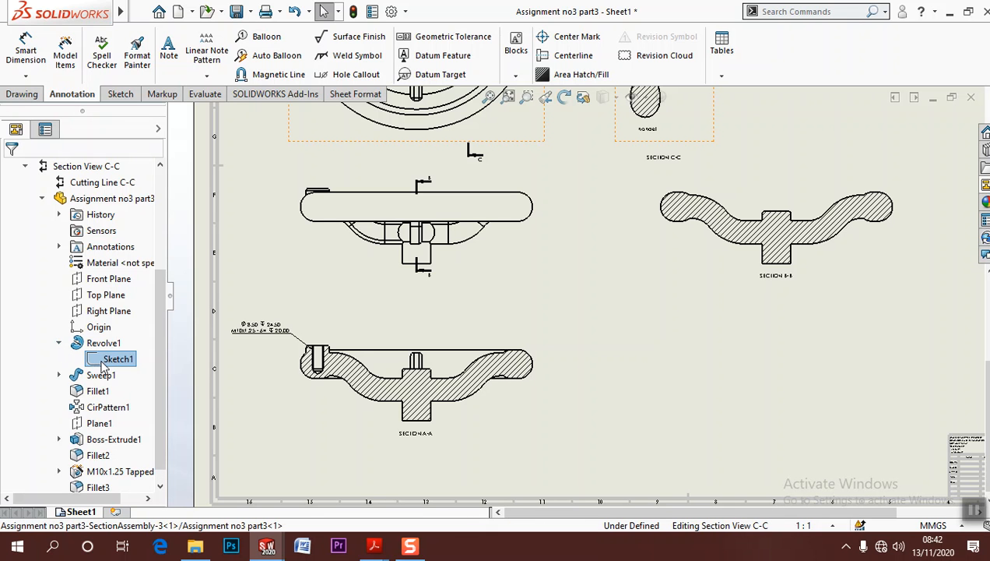
right_click(115, 364)
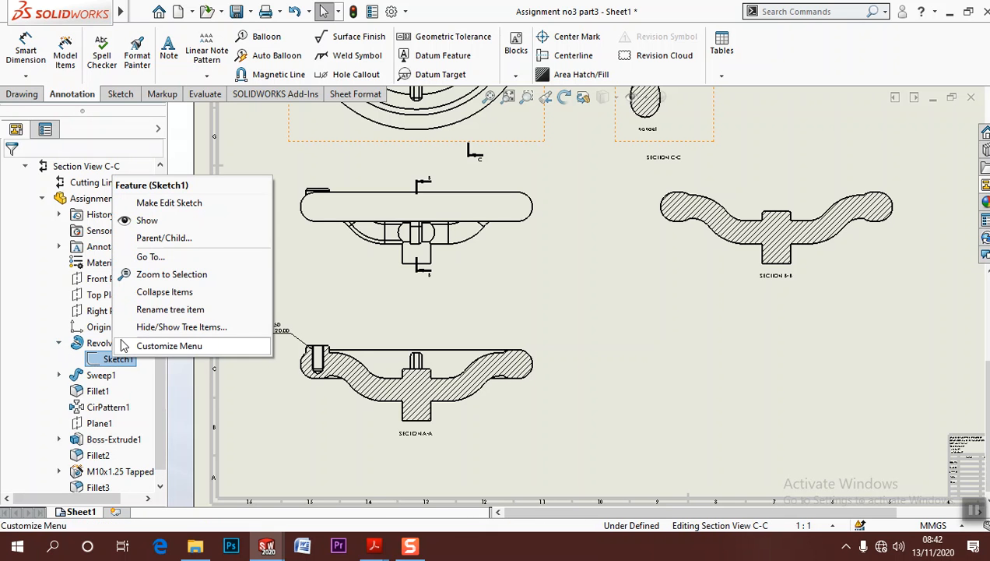
left_click(145, 221)
left_click(656, 321)
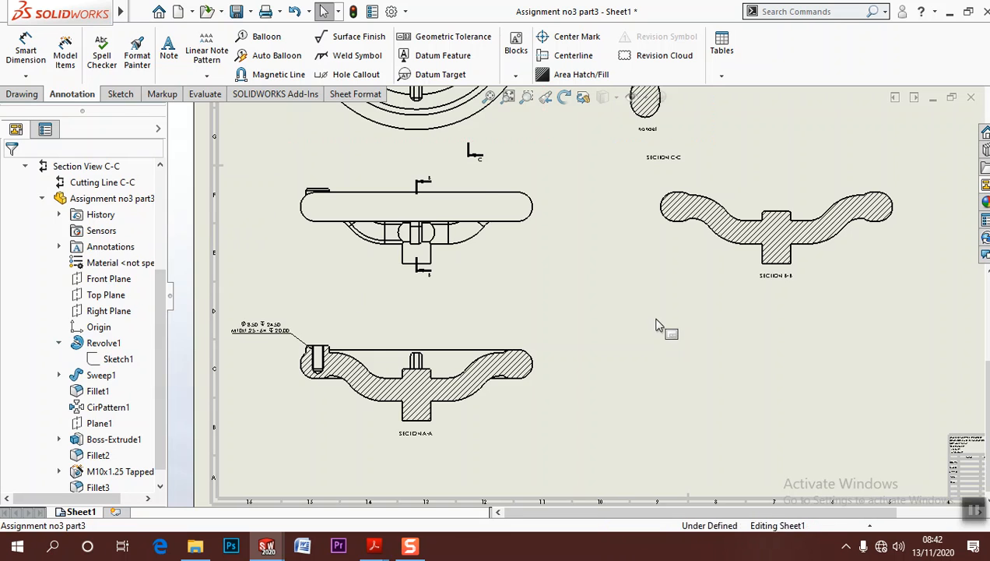
Show Sketch2 and Sketch3 of Sweep1 in section view C-C
scroll(656, 322, "up", 2)
middle_click_drag(653, 327, 664, 422)
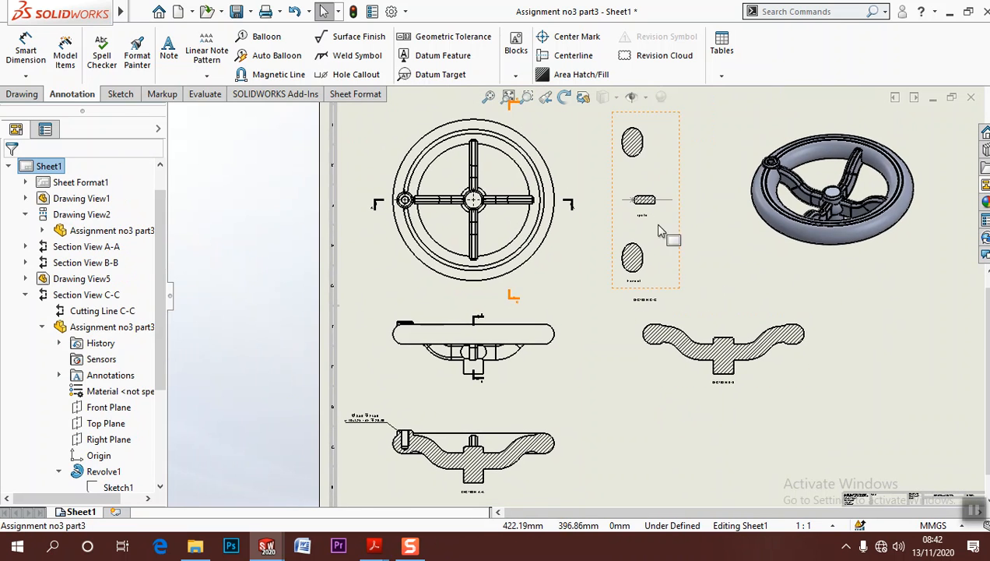
scroll(638, 232, "down", 4)
scroll(592, 249, "up", 5)
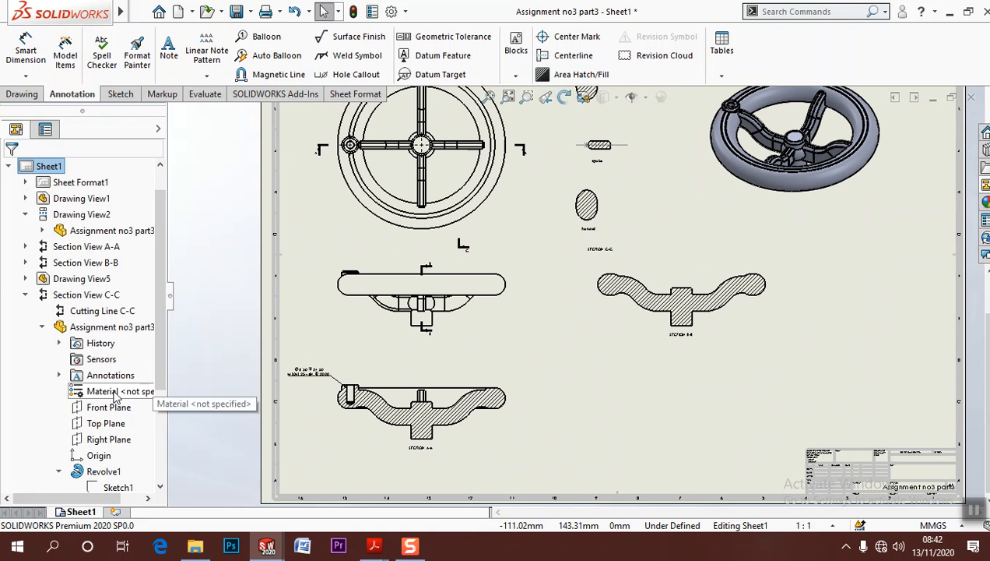
scroll(100, 411, "down", 3)
left_click(59, 359)
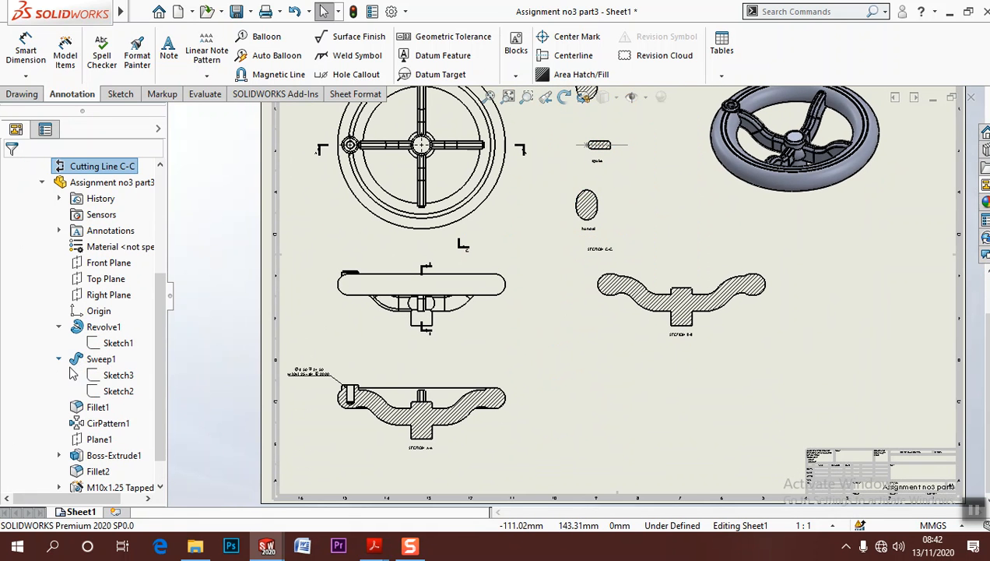
left_click(118, 376)
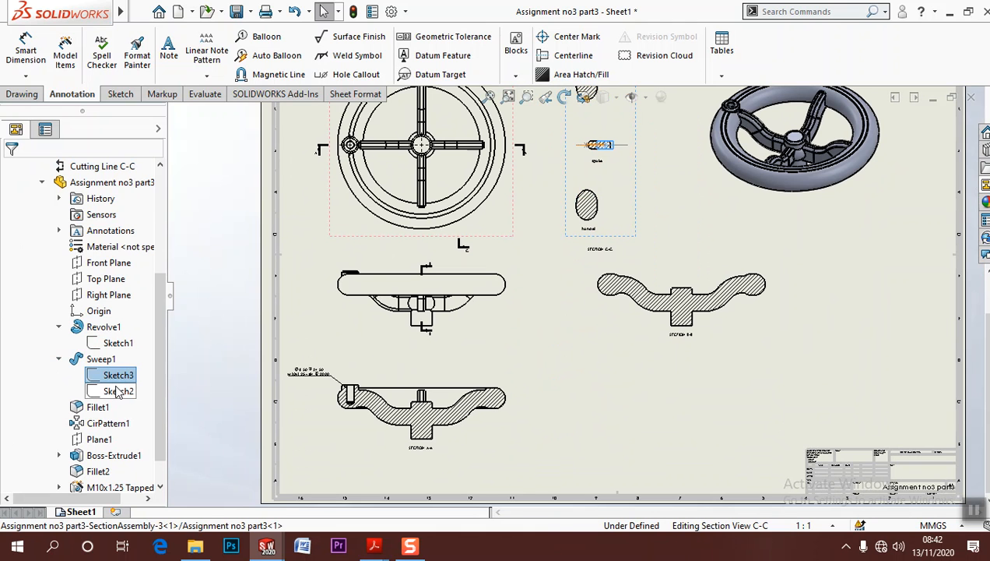
left_click(118, 392)
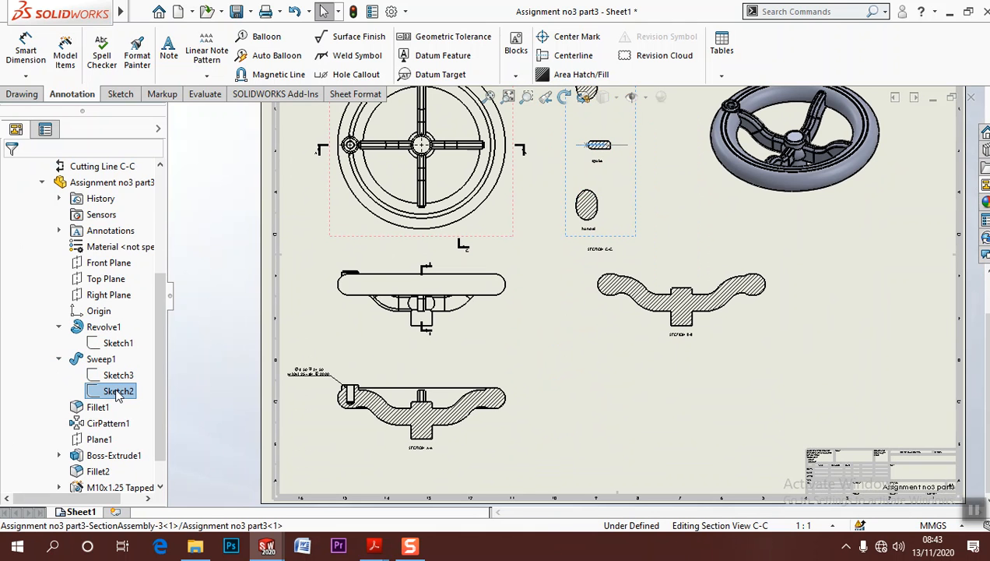
right_click(116, 390)
left_click(143, 254)
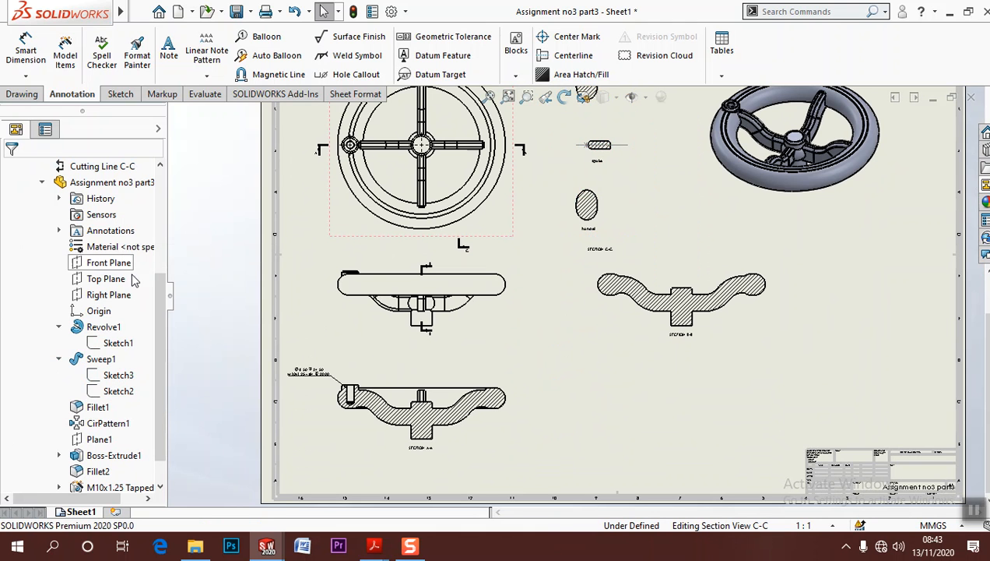
left_click(117, 377)
right_click(117, 377)
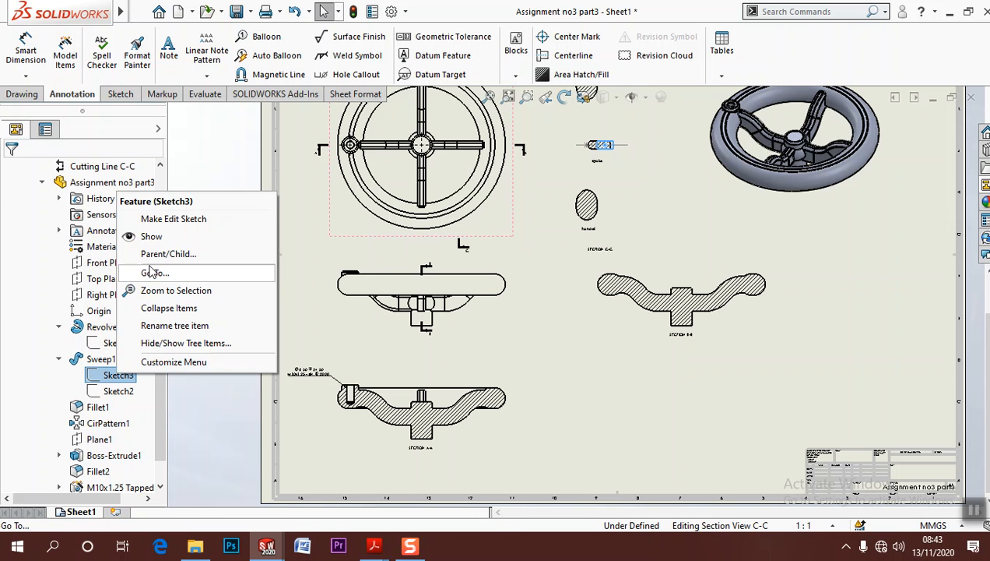
left_click(145, 237)
scroll(615, 145, "down", 8)
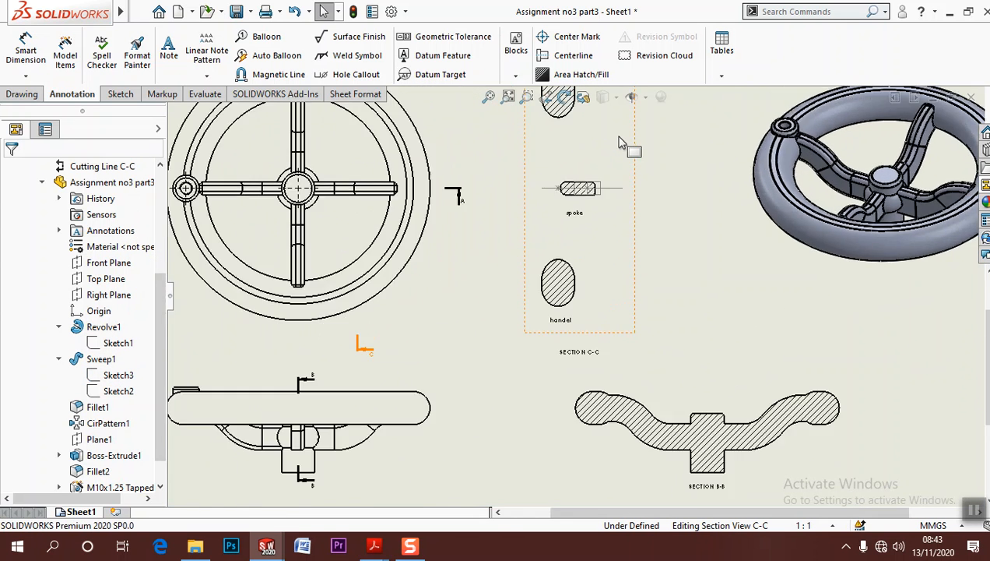
Show Sketch3 of Sweep1 in section view B-B
key("f")
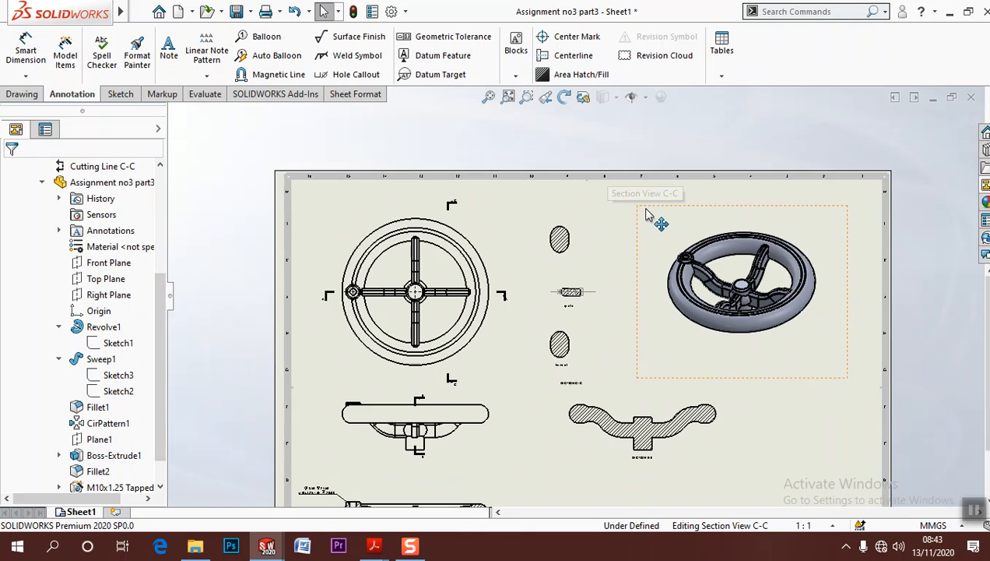
left_click(448, 405)
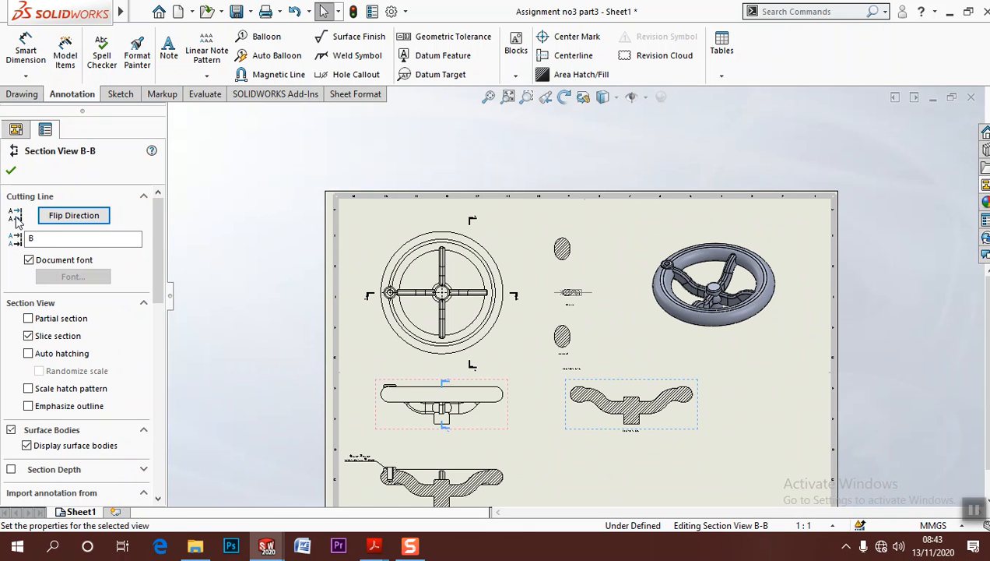
left_click(11, 173)
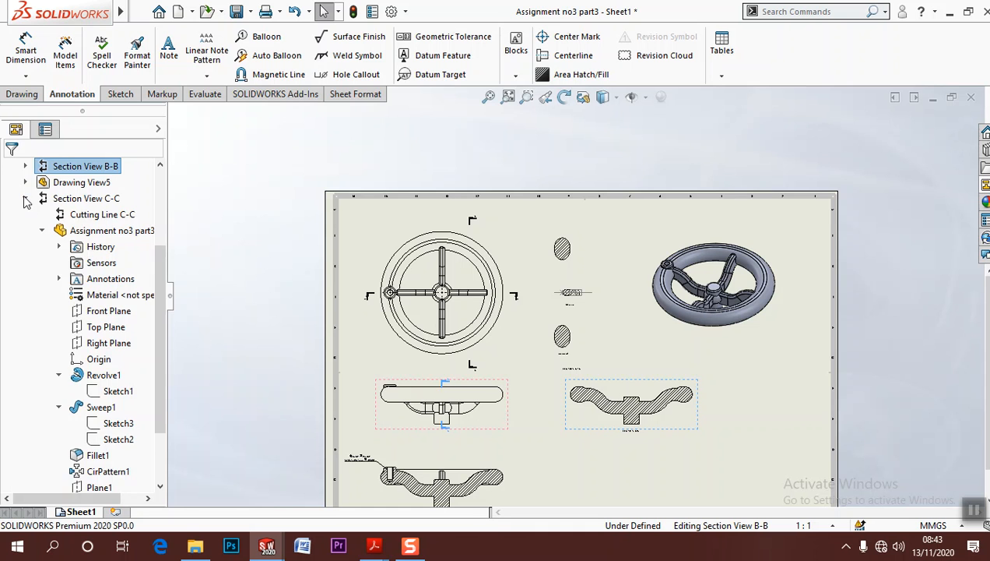
left_click(25, 199)
left_click(580, 427)
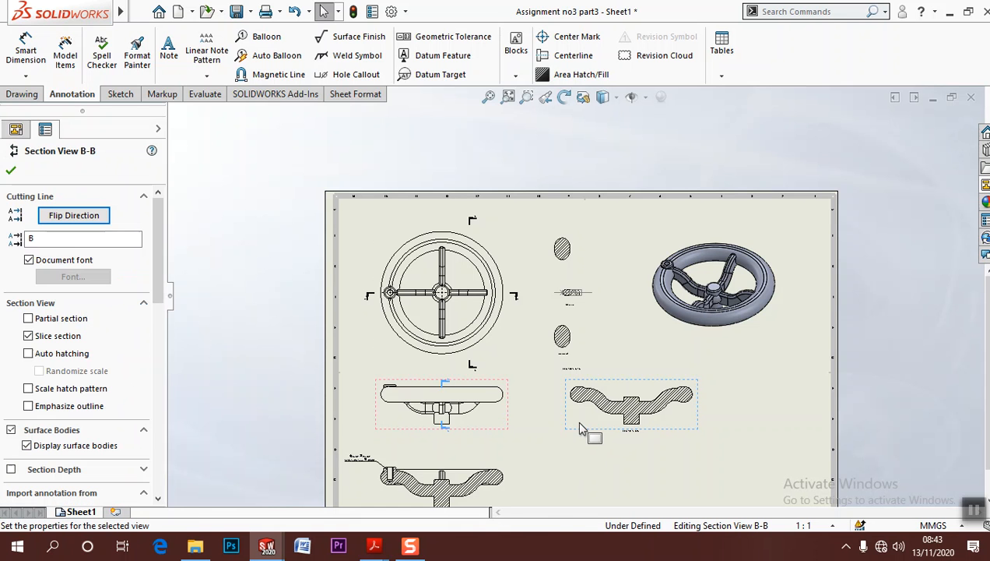
left_click(12, 175)
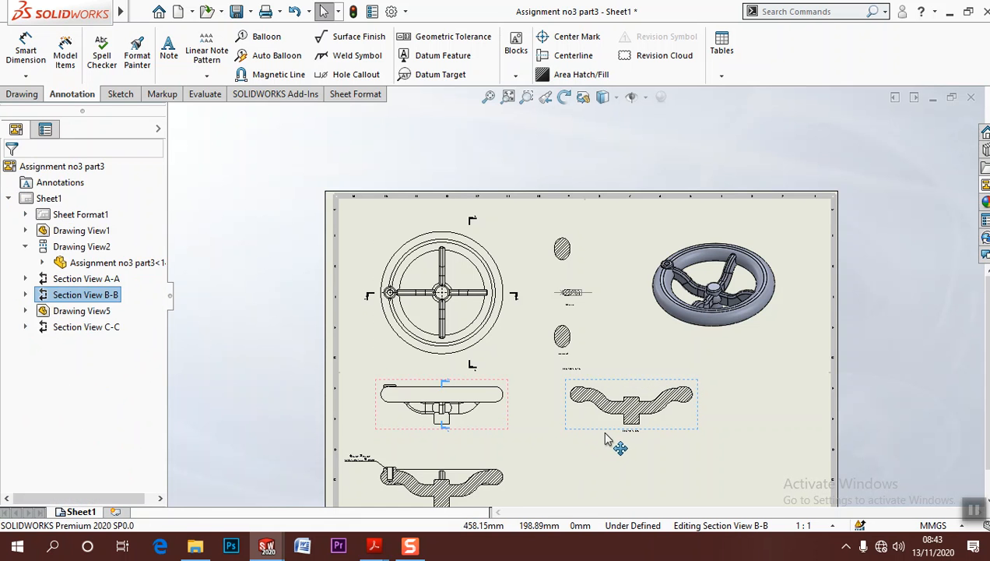
left_click(25, 294)
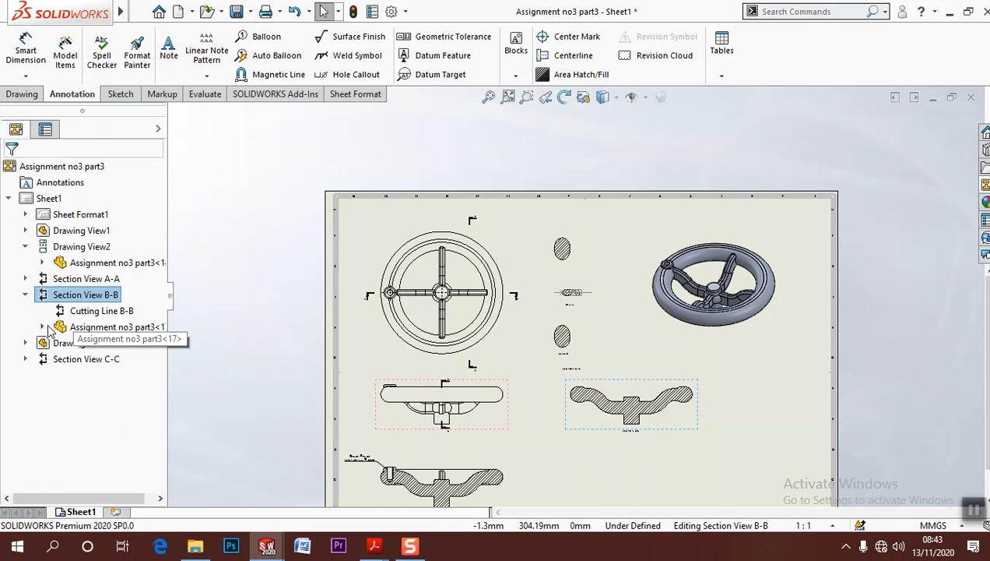
left_click(42, 326)
left_click(109, 376)
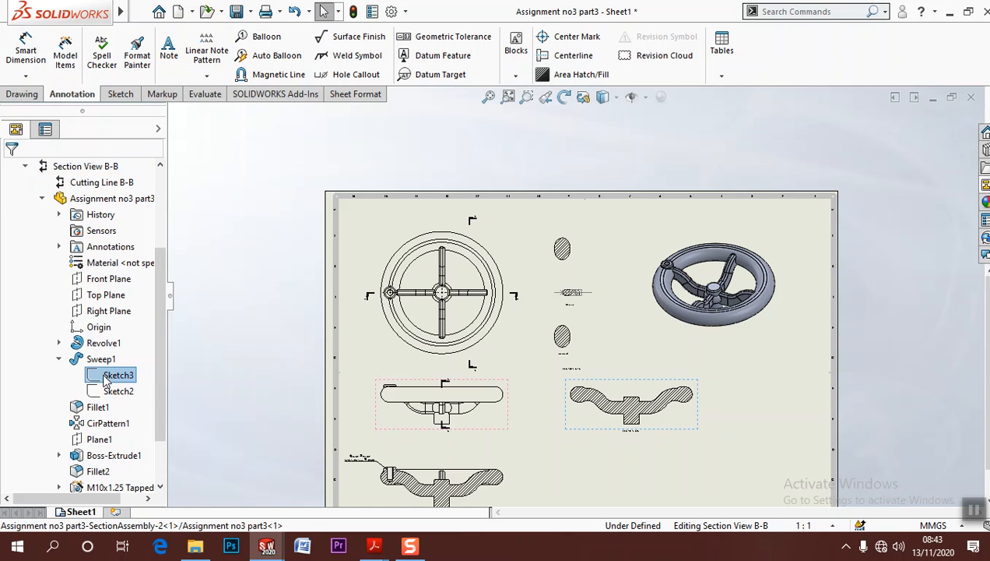
right_click(117, 376)
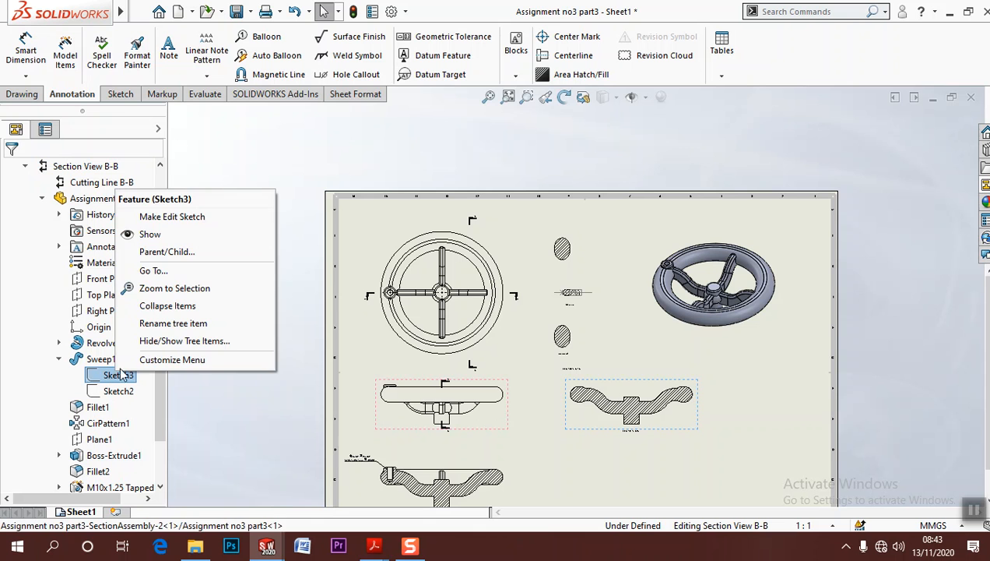
left_click(138, 233)
scroll(634, 366, "down", 10)
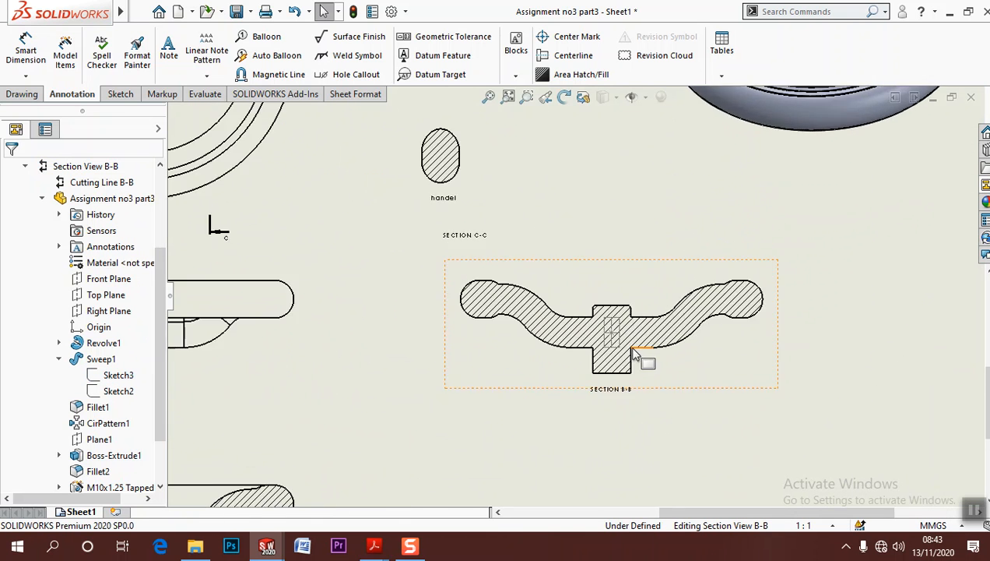
middle_click_drag(590, 302, 629, 325)
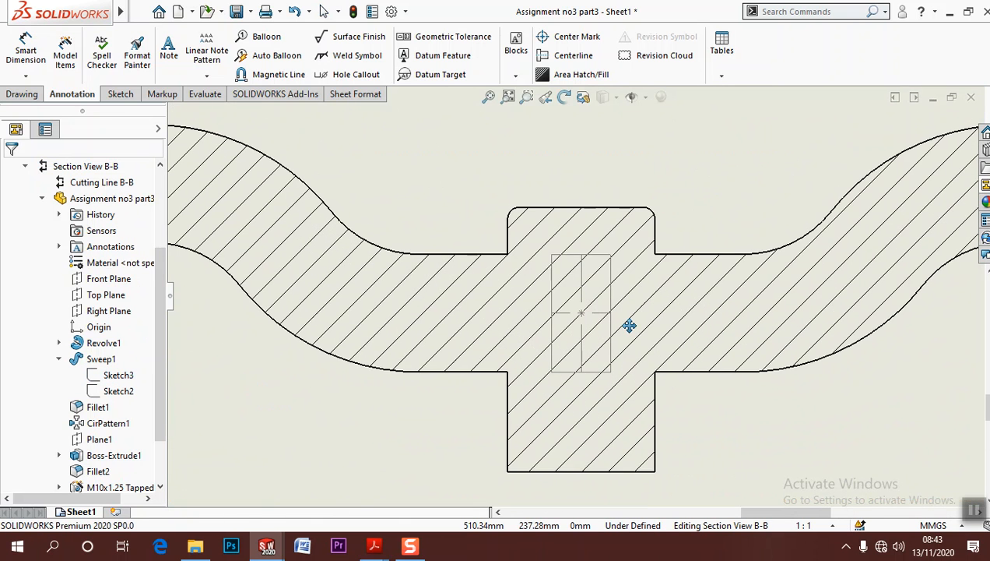
scroll(629, 326, "up", 5)
scroll(203, 329, "down", 1)
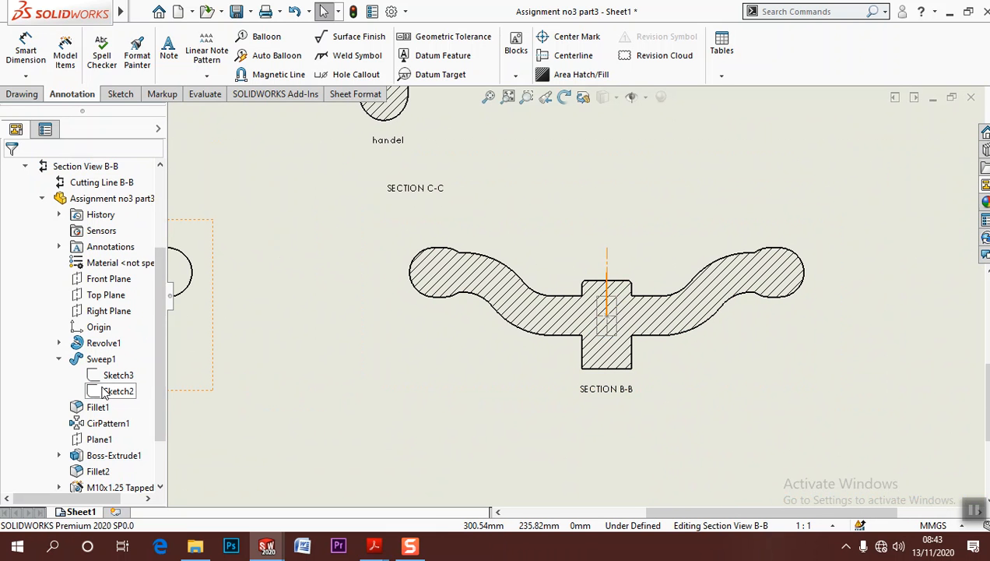
Show Sketch1 of Revolve1 in section view A-A
left_click(59, 343)
scroll(393, 364, "up", 3)
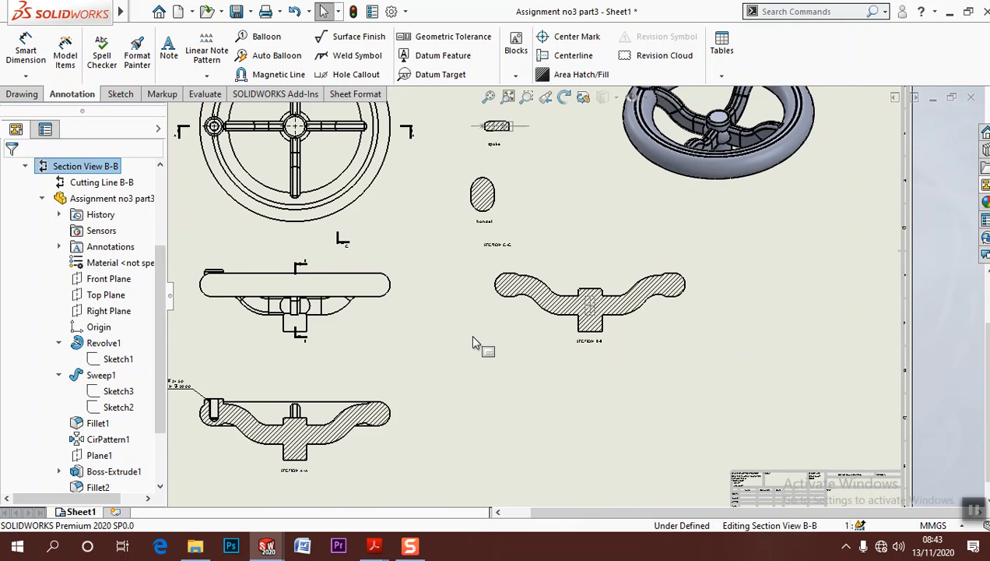
middle_click_drag(476, 345, 632, 305)
left_click(462, 420)
scroll(497, 404, "down", 6)
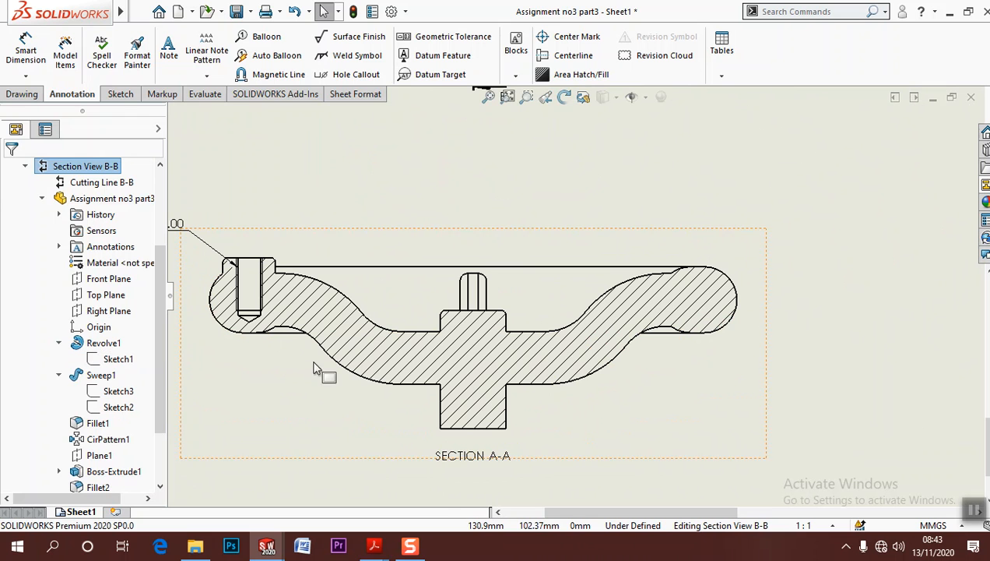
scroll(101, 317, "up", 3)
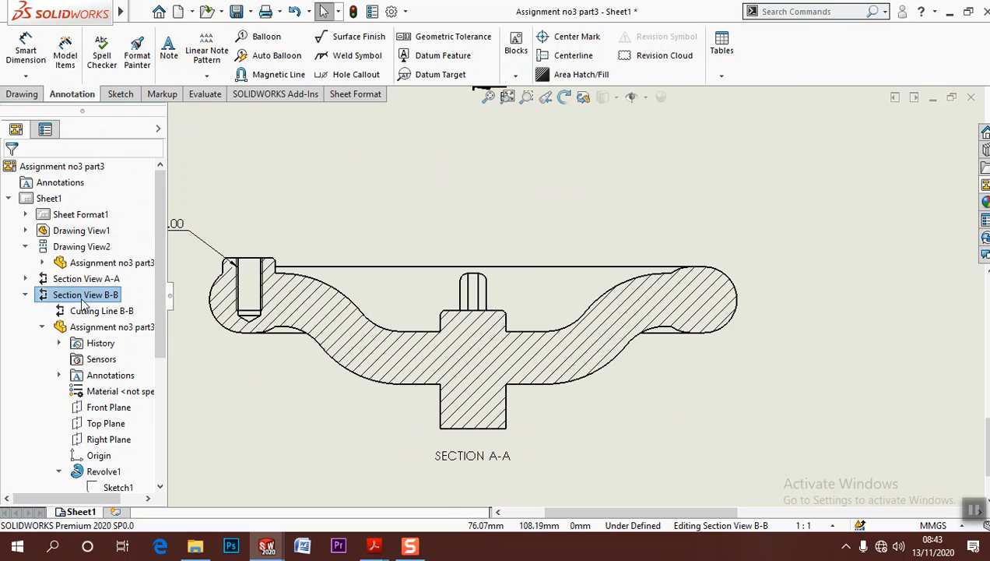
left_click(24, 279)
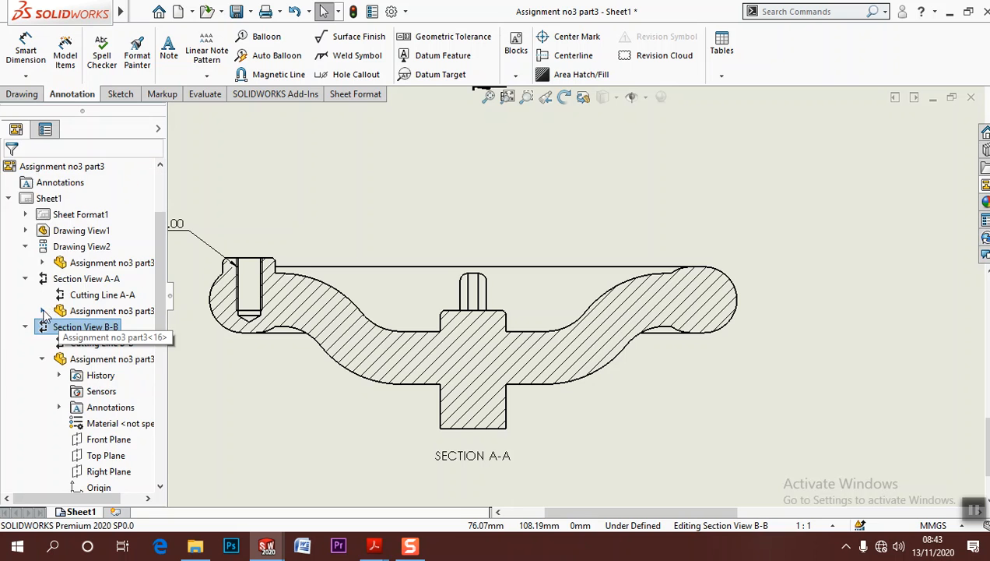
left_click(42, 310)
left_click(58, 342)
left_click(118, 359)
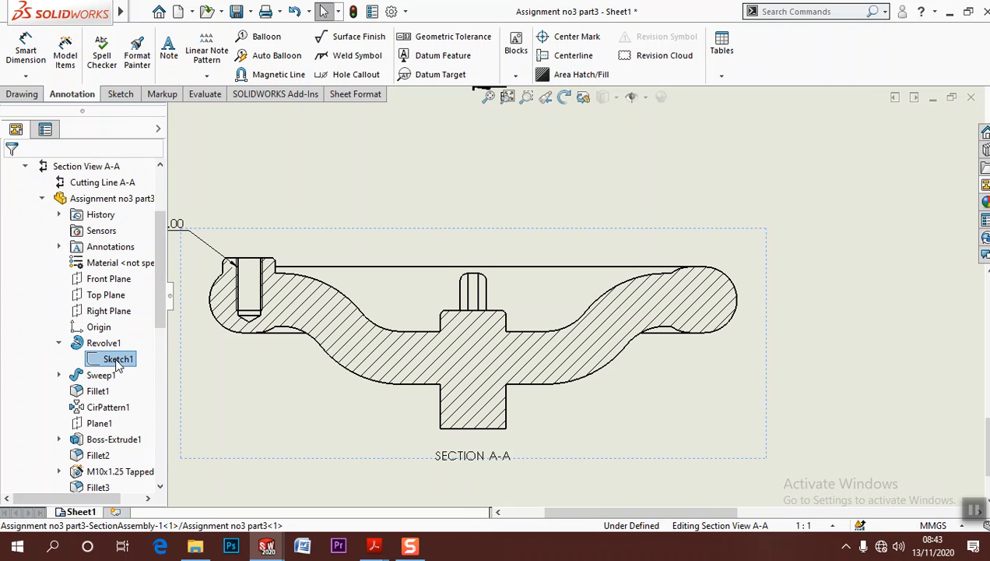
right_click(117, 364)
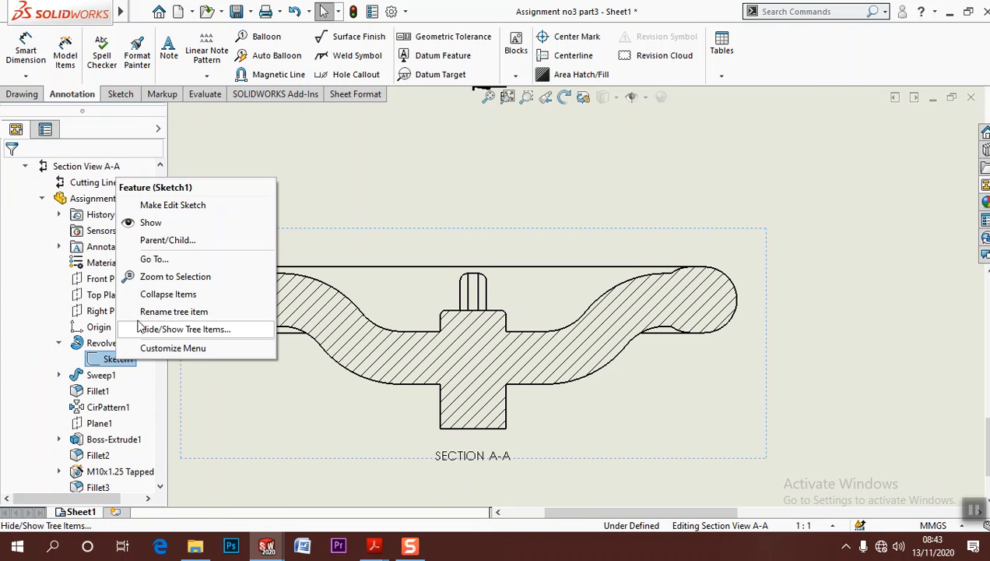
left_click(150, 224)
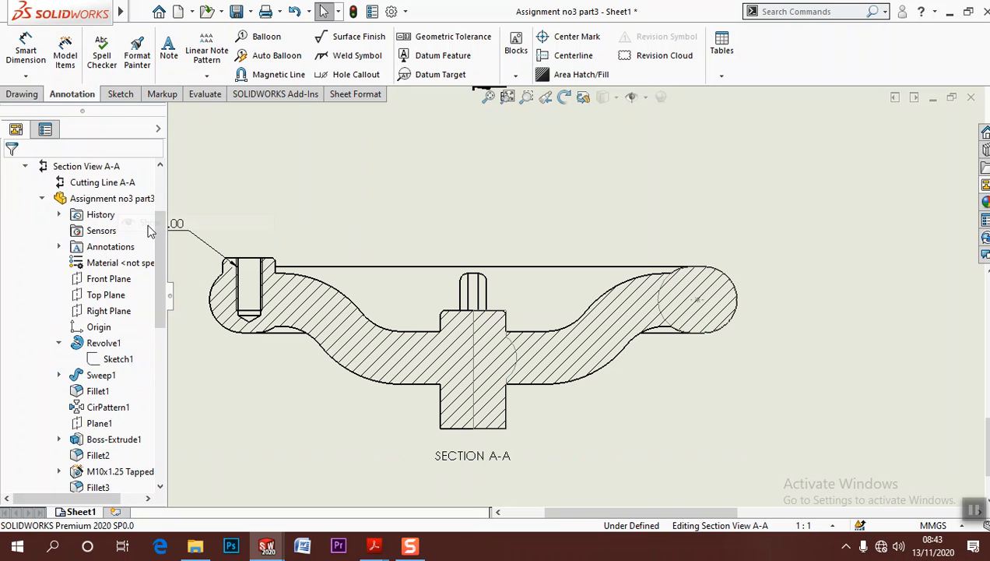
left_click(911, 351)
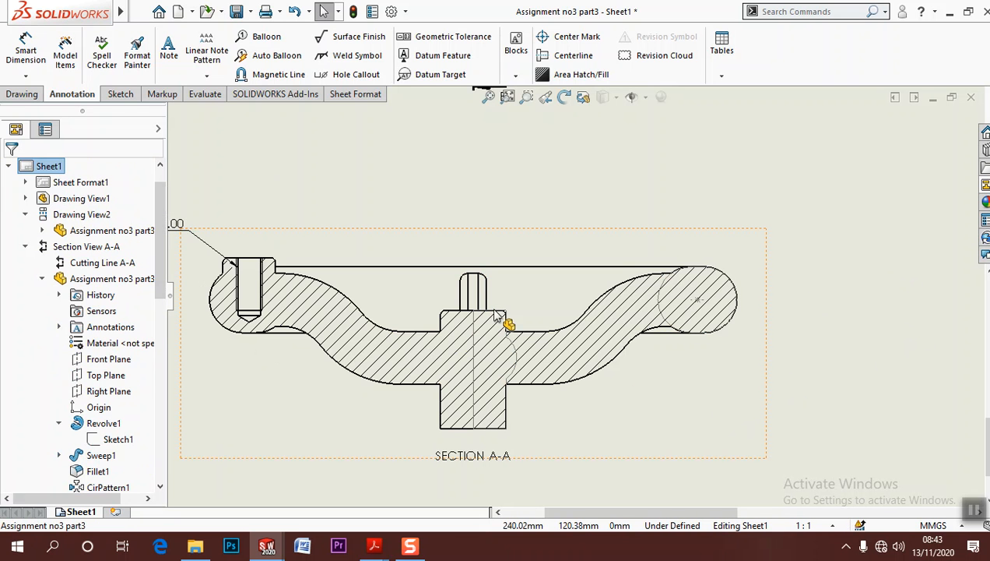
Insert the dimensions marked for drawing as model items from the entire model into all views, eliminating duplicates
left_click(65, 54)
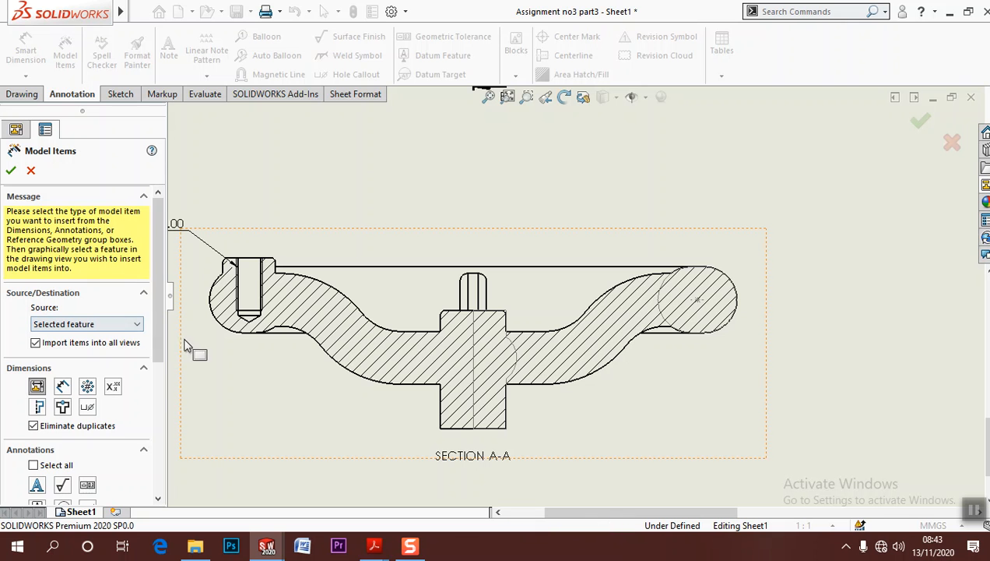
left_click(475, 375)
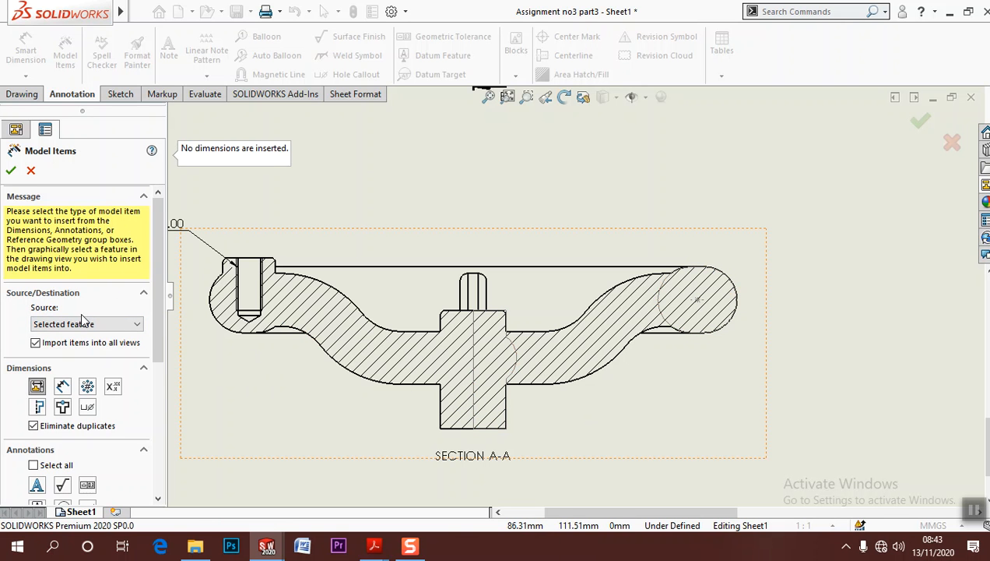
left_click(11, 170)
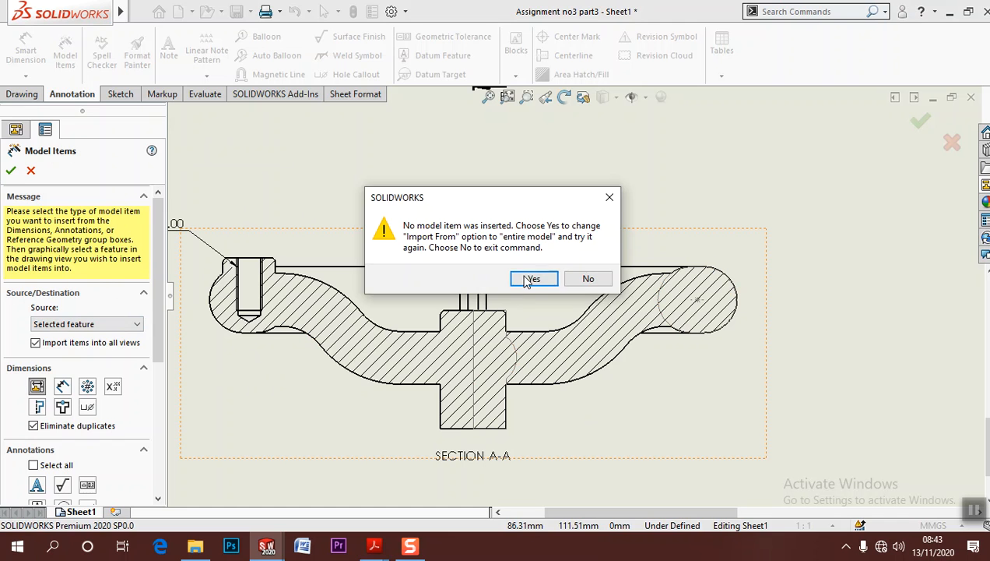
left_click(530, 279)
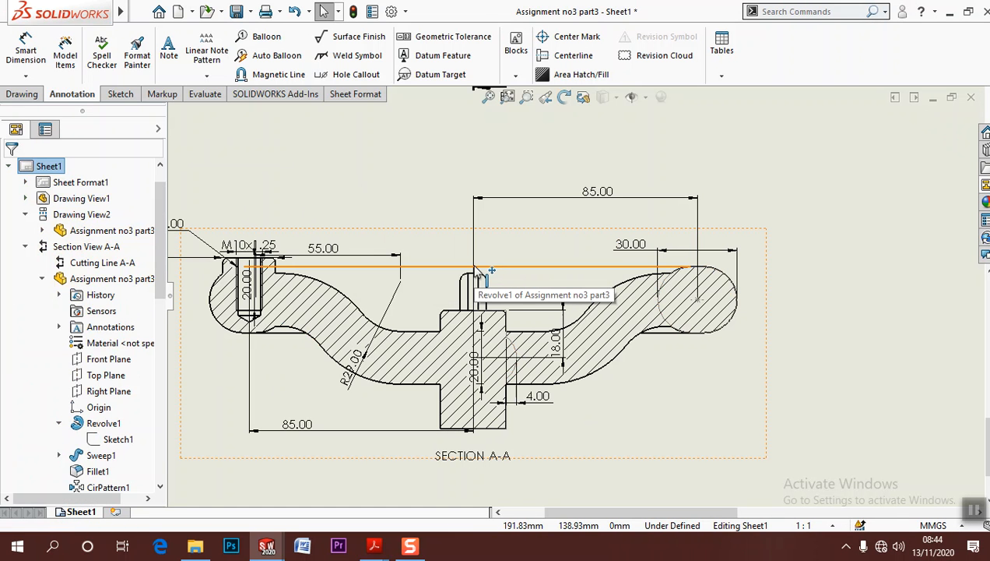
Move the SECTION A-A label and the 85 mm hole dimension further below the view, and raise the 55 mm dimension above it
middle_click_drag(473, 272, 496, 223)
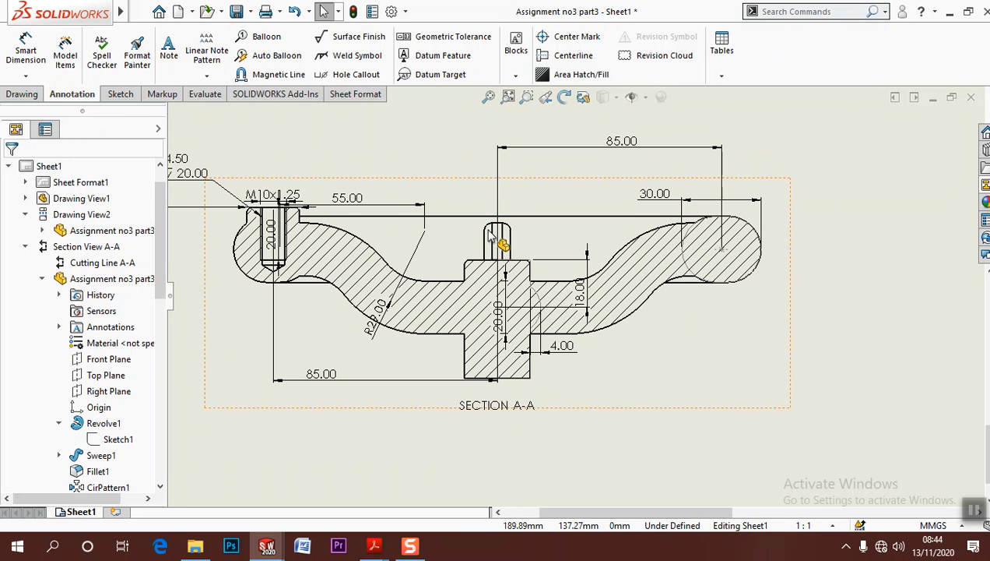
left_click_drag(506, 406, 508, 455)
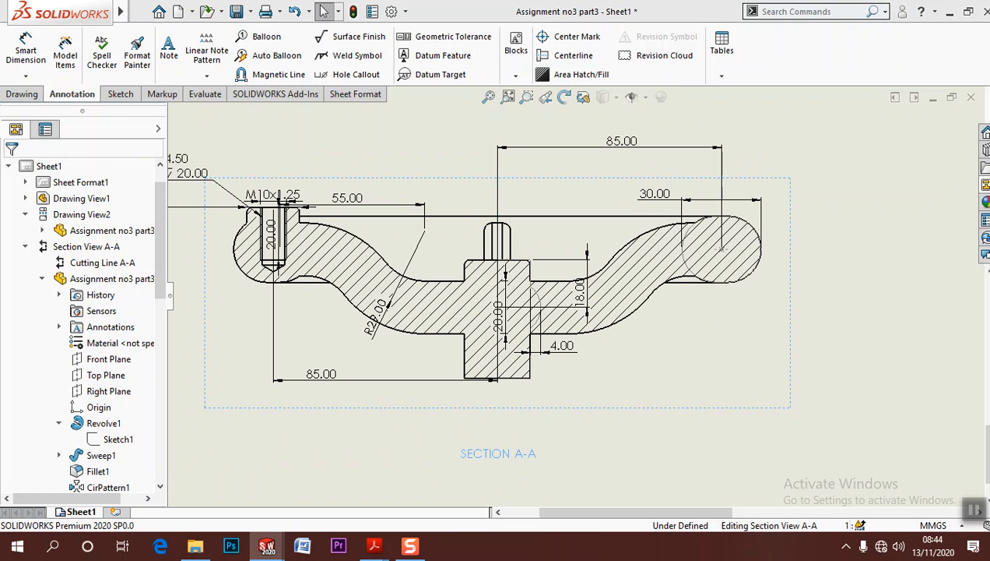
left_click_drag(326, 389, 370, 410)
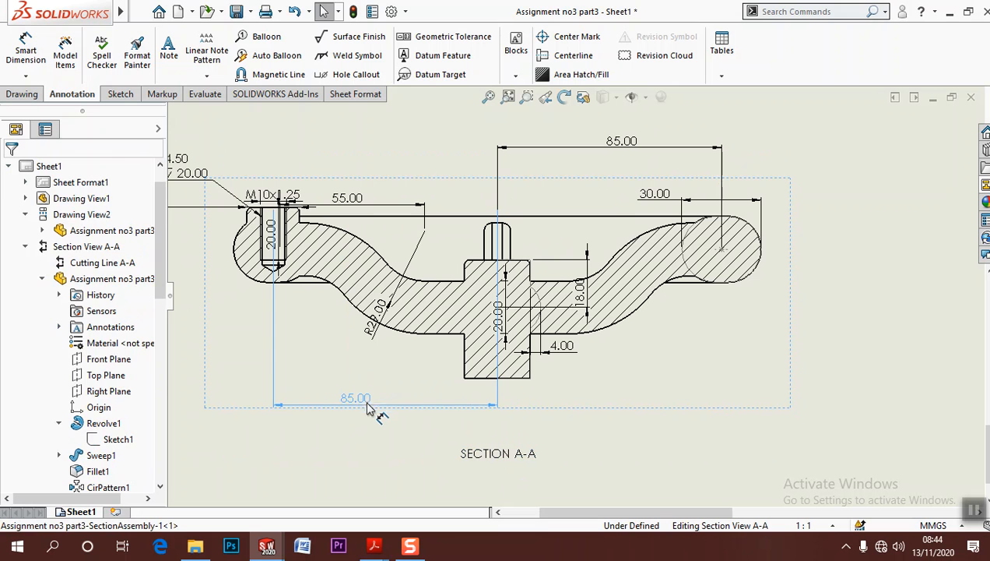
left_click_drag(347, 198, 356, 141)
left_click(12, 170)
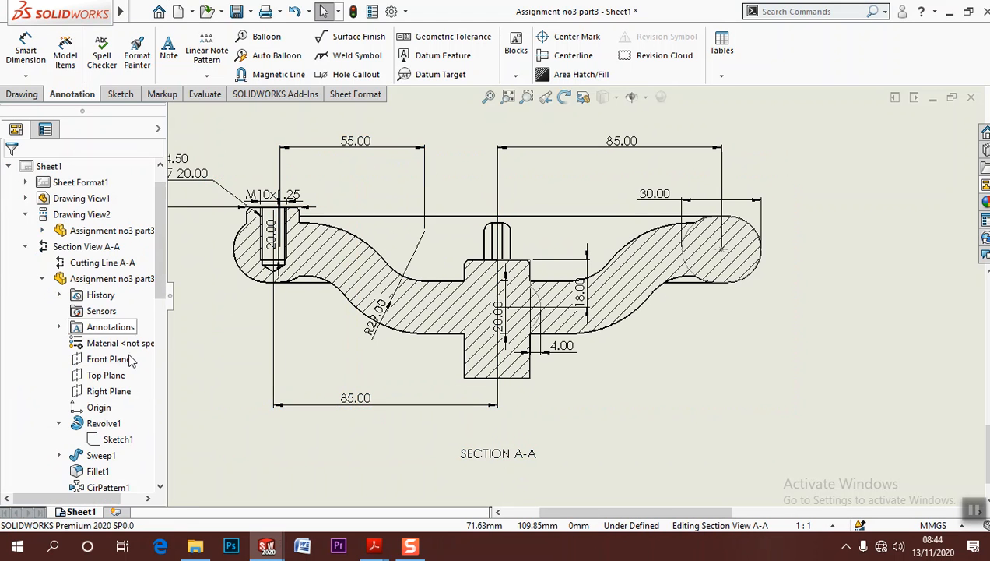
Show Sketch3 and Sketch2 of Sweep1 in section view A-A
scroll(128, 366, "down", 5)
scroll(69, 298, "up", 2)
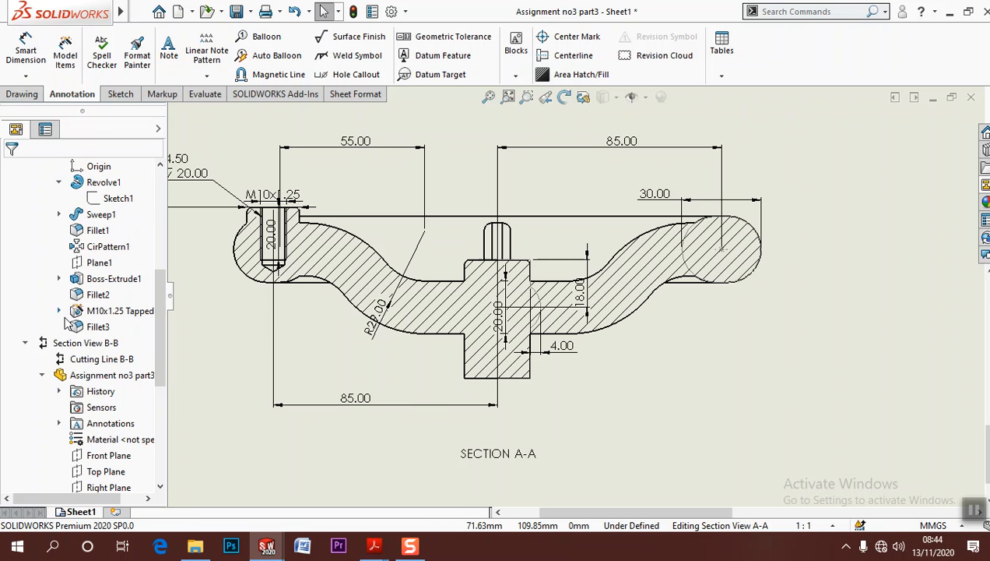
scroll(68, 322, "up", 2)
left_click(62, 311)
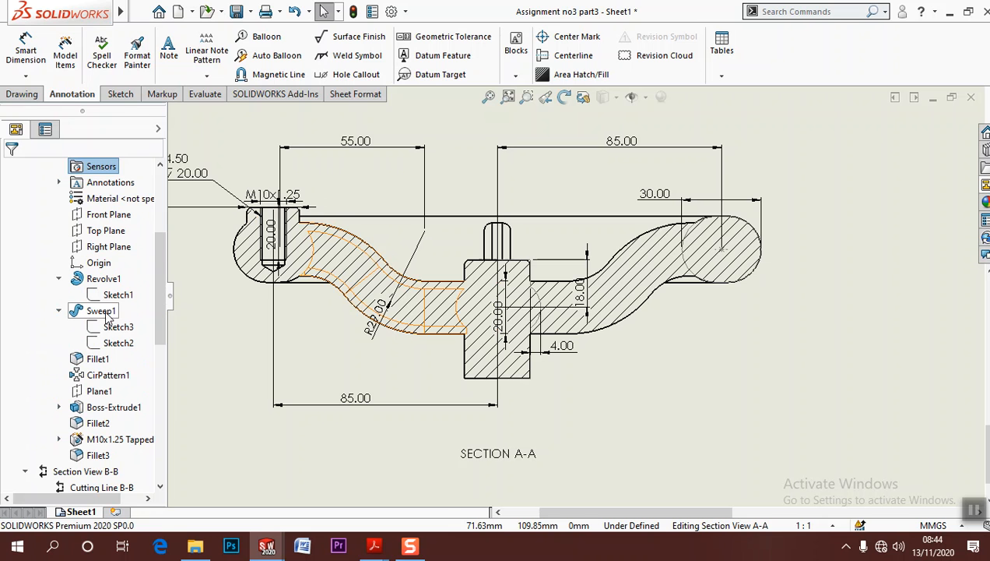
left_click(108, 327)
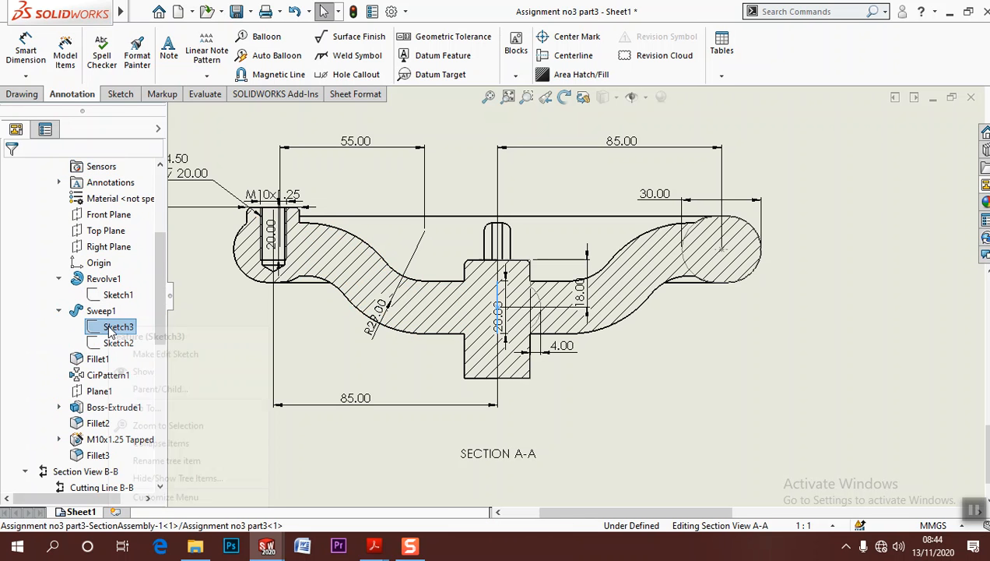
right_click(110, 330)
left_click(139, 371)
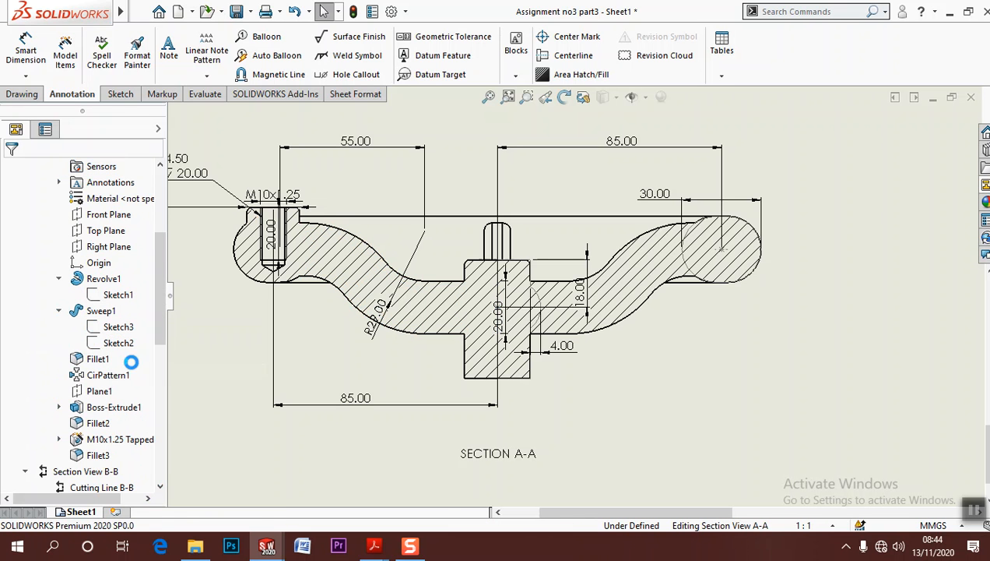
left_click(121, 349)
right_click(121, 350)
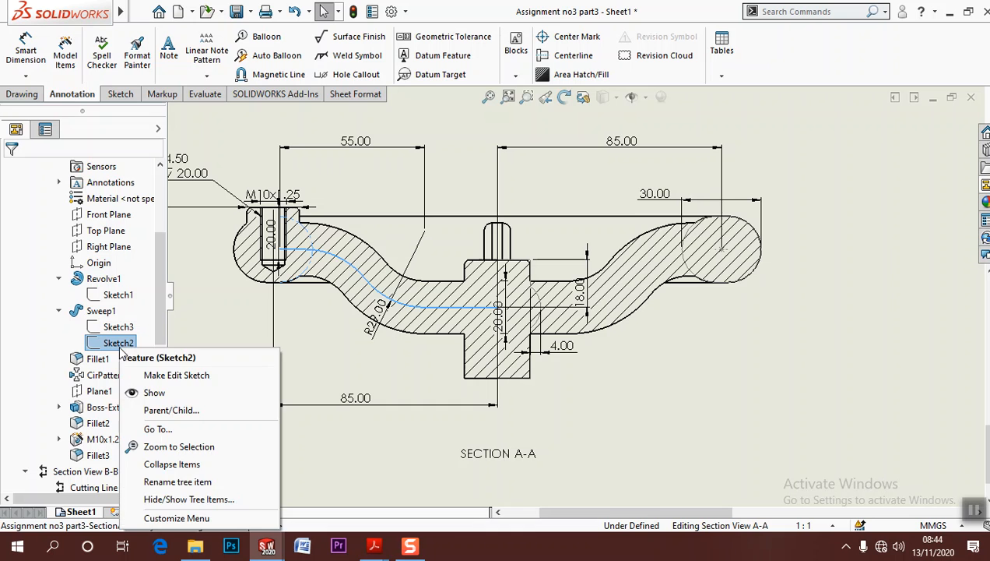
left_click(153, 393)
Move the R29 dimension text below the spoke profile and delete the separate M10x1.25 thread dimension above the tapped hole in section view A-A
left_click_drag(399, 321, 357, 355)
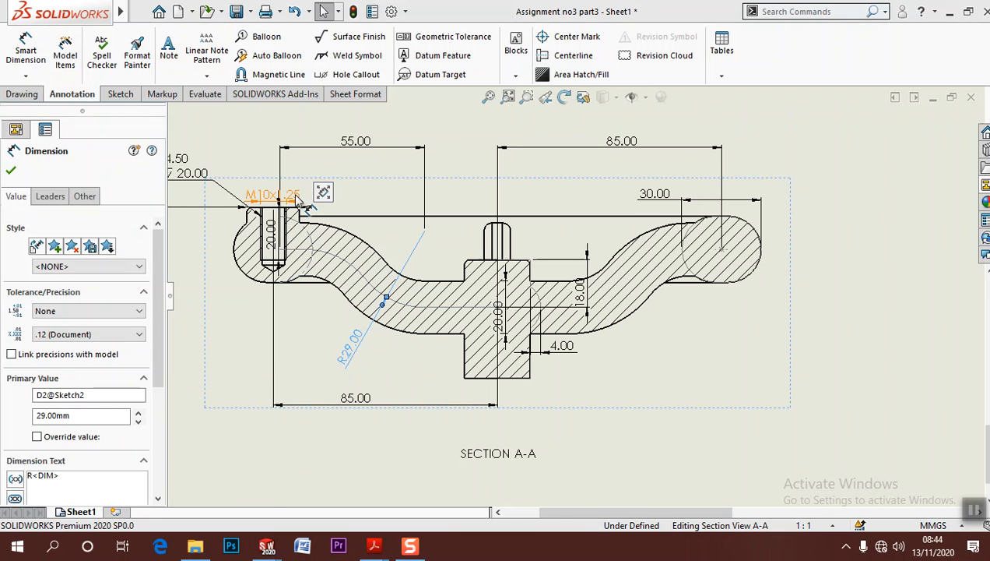
middle_click_drag(292, 195, 379, 327)
left_click(369, 341)
left_click_drag(373, 341, 331, 281)
key("Delete")
left_click(358, 360)
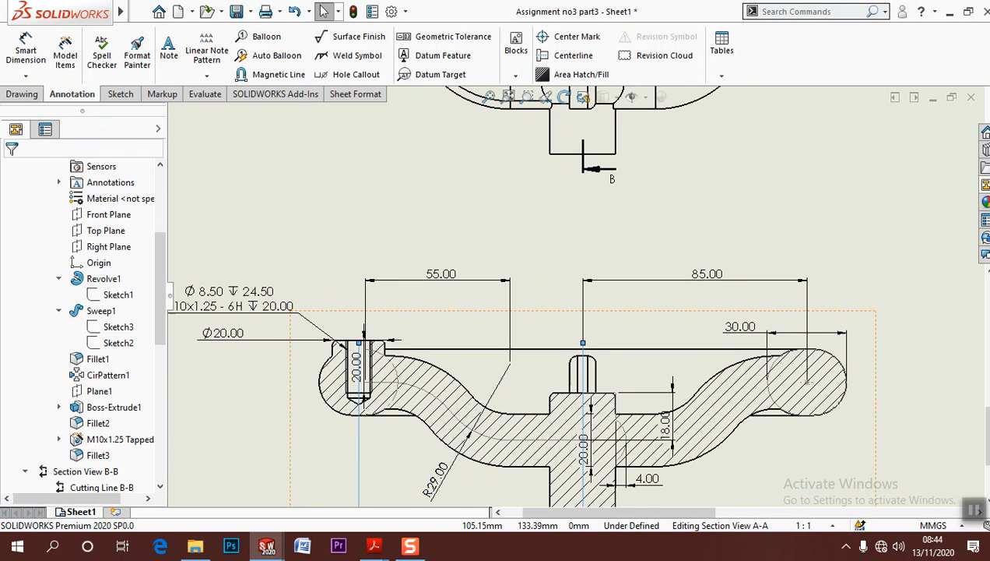
key("Escape")
left_click(247, 347)
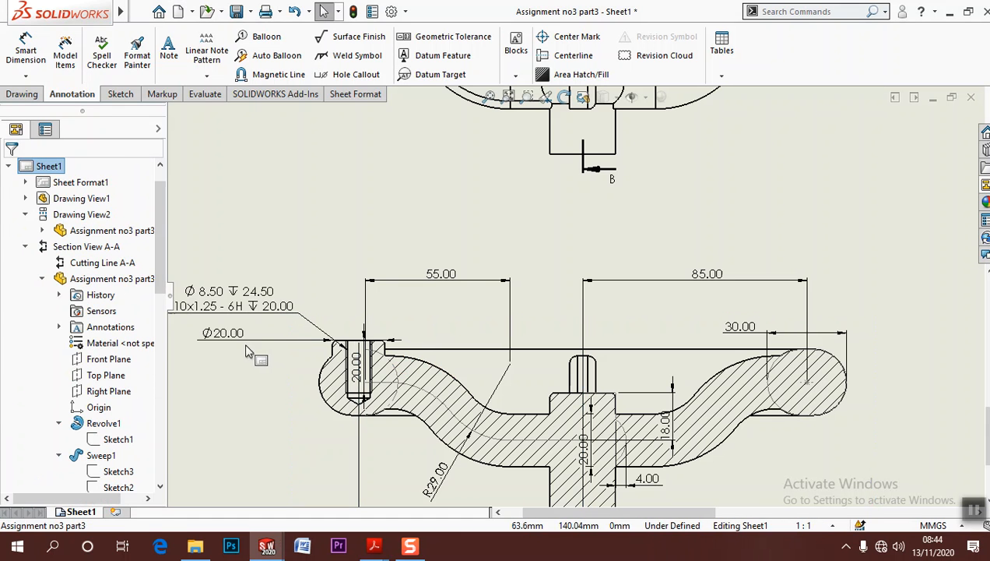
Delete the 20 mm diameter dimension and the 20 mm depth dimension at the tapped hole in section view A-A
left_click(232, 338)
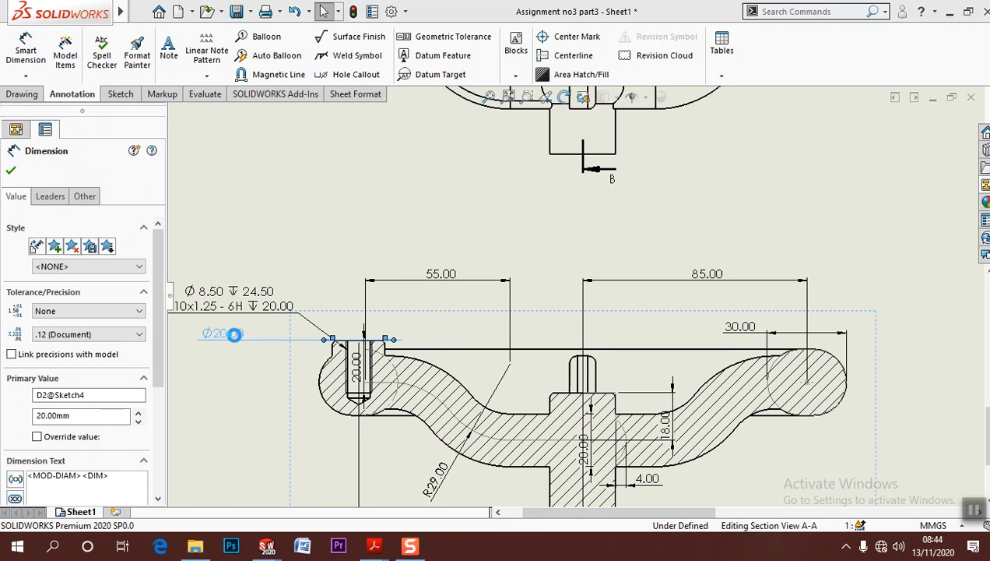
key("Delete")
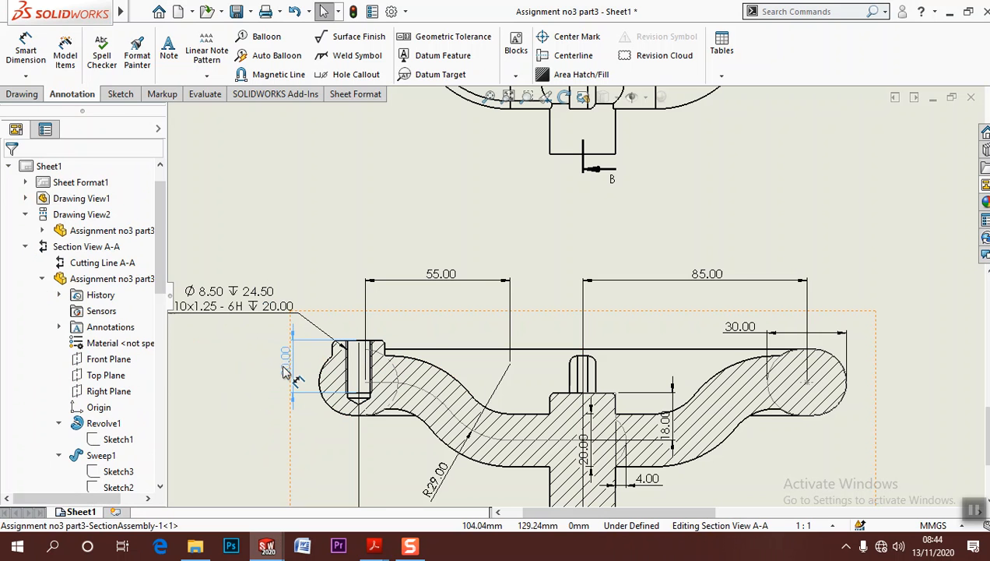
key("Delete")
Reposition section A-A dimensions: 18 mm above the profile before the hub, 20 mm spoke height out beyond the hub, 4 mm slightly lower
mouse_move(495, 326)
middle_mouse_down()
mouse_move(413, 259)
mouse_move(362, 249)
middle_mouse_up()
left_click_drag(601, 252, 602, 248)
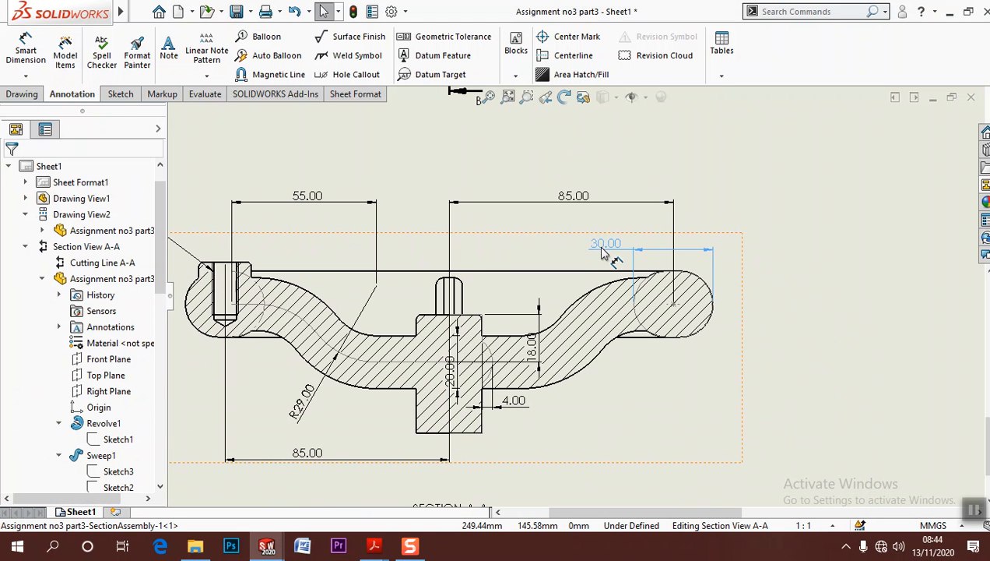
left_click_drag(535, 356, 399, 304)
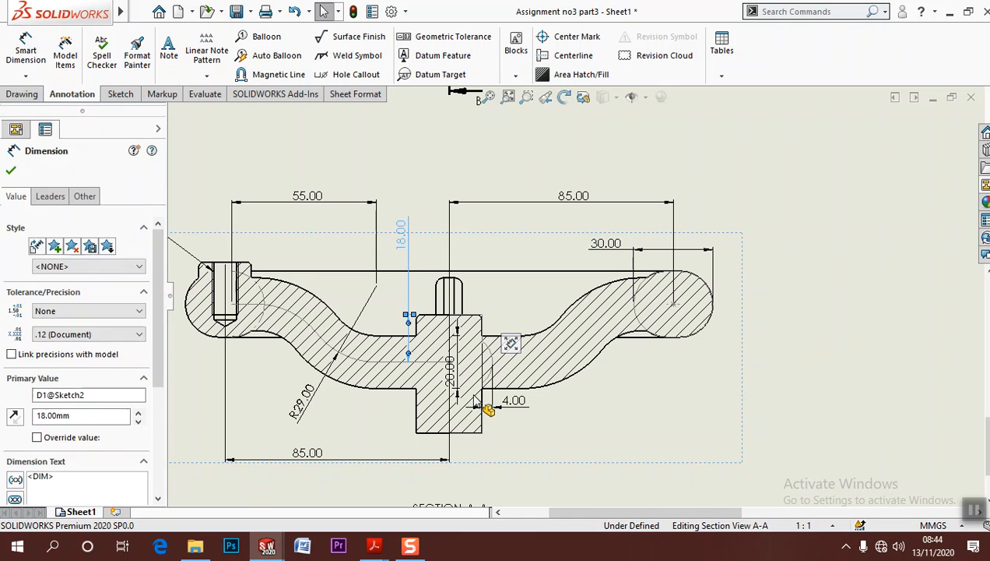
left_click_drag(455, 374, 580, 415)
left_click(538, 430)
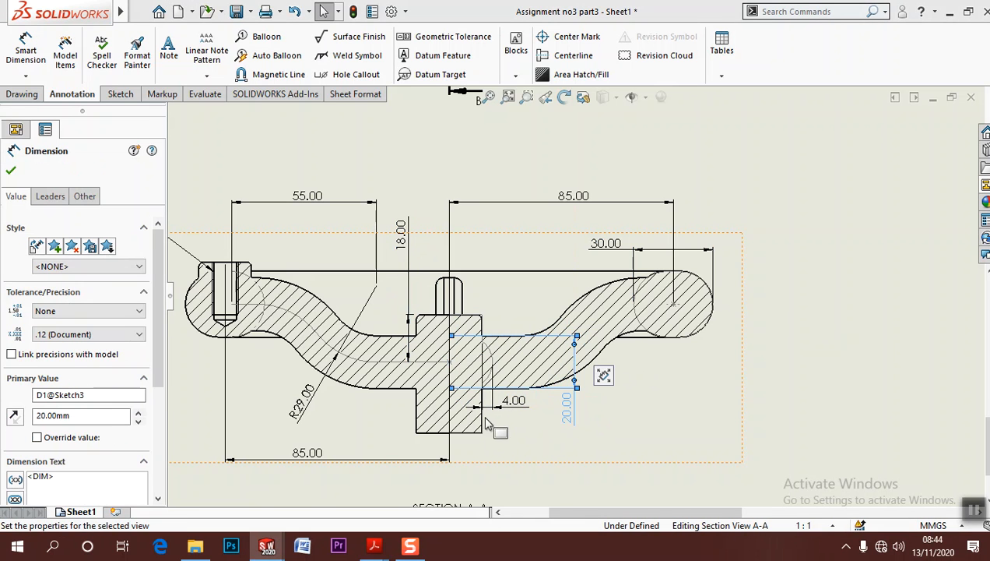
scroll(510, 412, "down", 1)
middle_click_drag(518, 420, 503, 450)
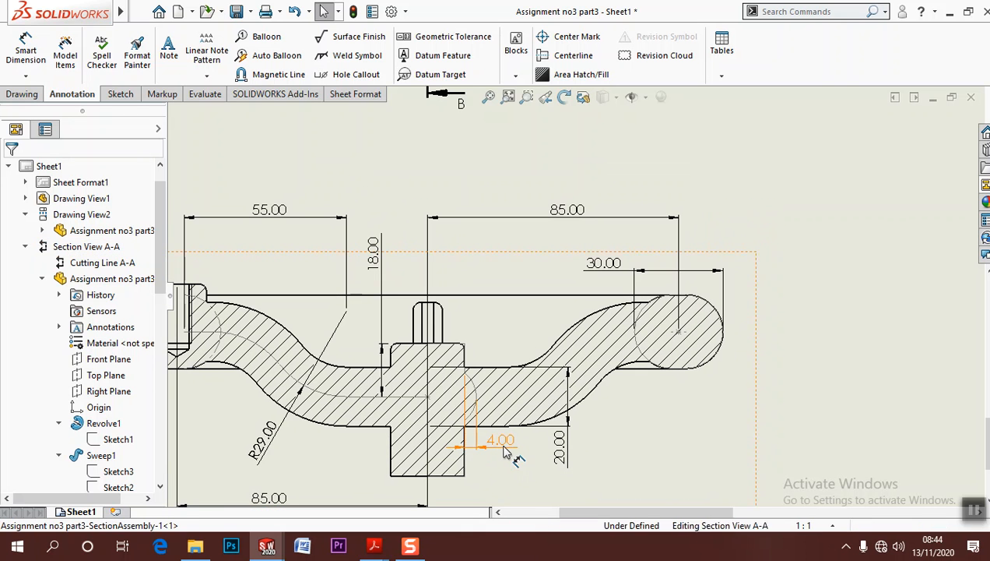
left_click(685, 429)
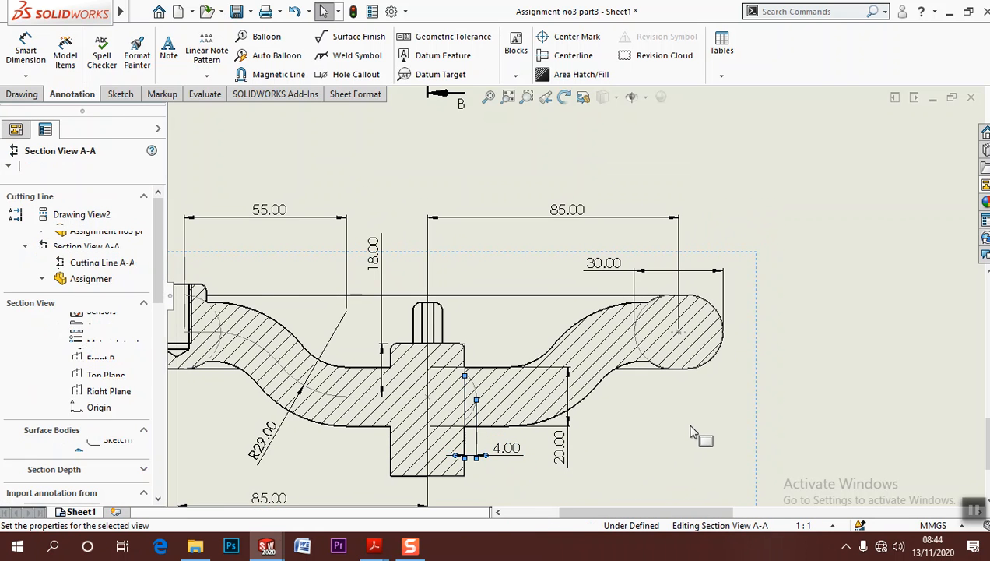
scroll(693, 423, "up", 1)
left_click(793, 404)
Delete all dimensions and the spoke note in section view C-C, and try to delete its remaining sketch line
scroll(794, 411, "up", 4)
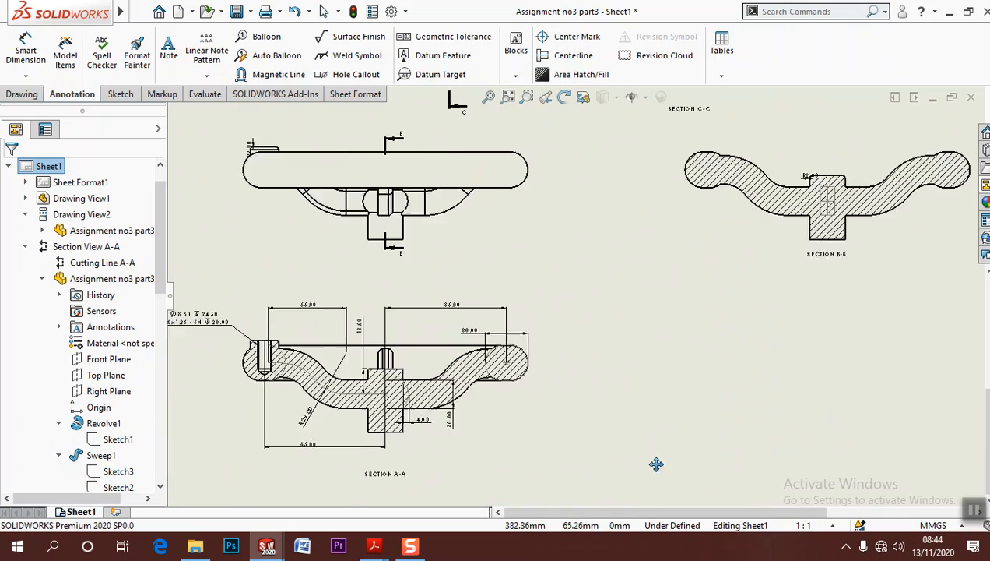
scroll(630, 389, "up", 2)
key("f")
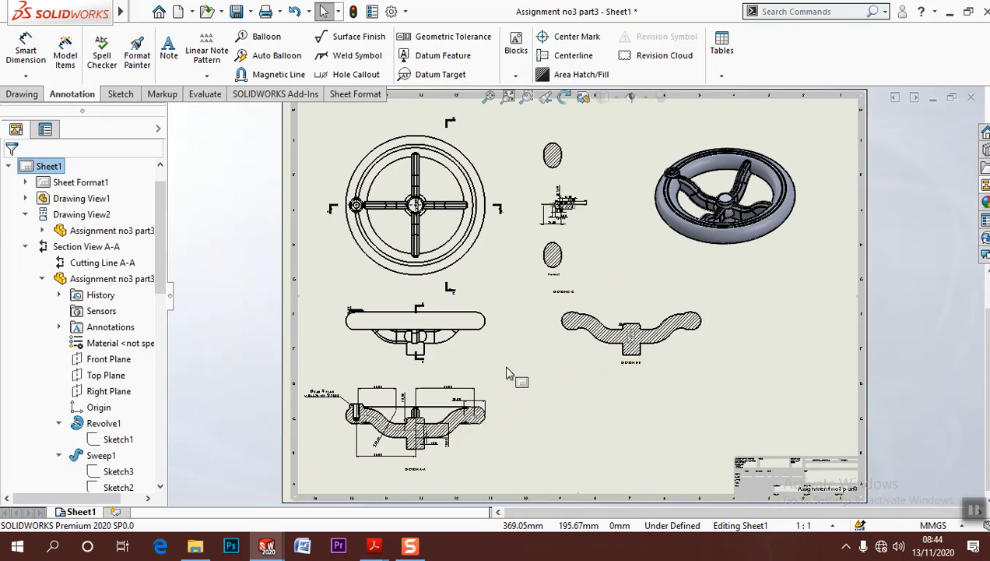
scroll(563, 222, "down", 6)
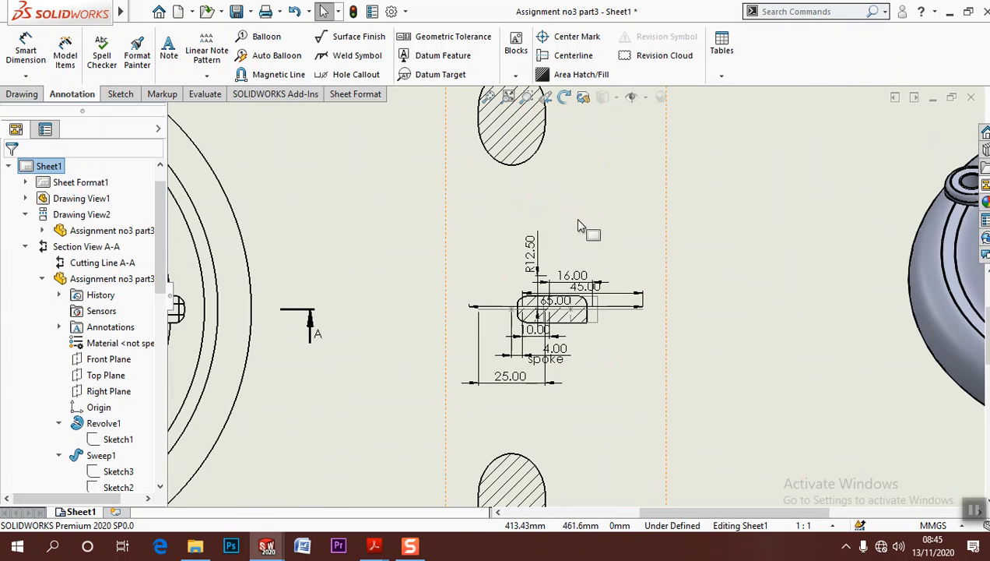
left_click_drag(299, 198, 740, 479)
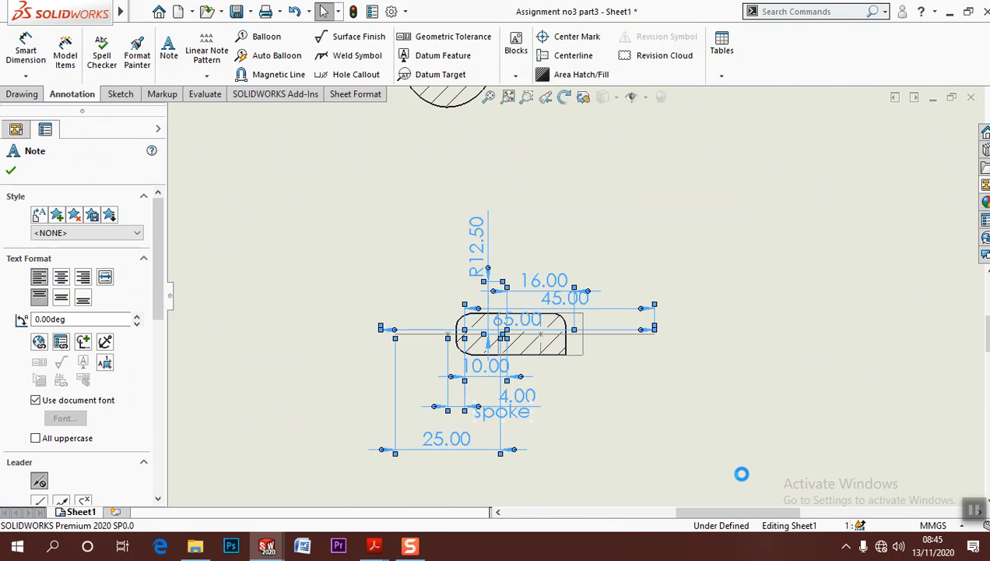
key("Delete")
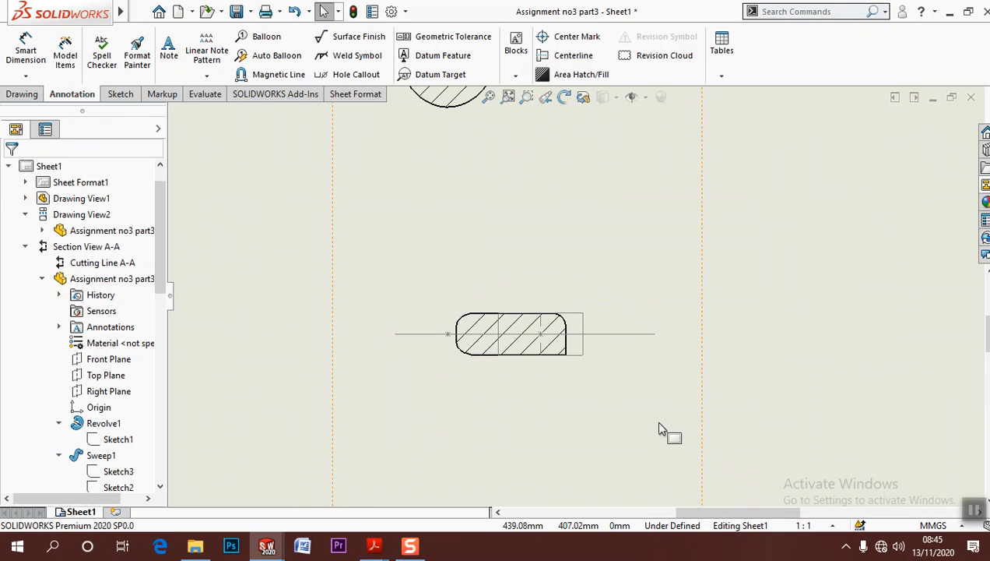
left_click(632, 342)
key("f")
key("Delete")
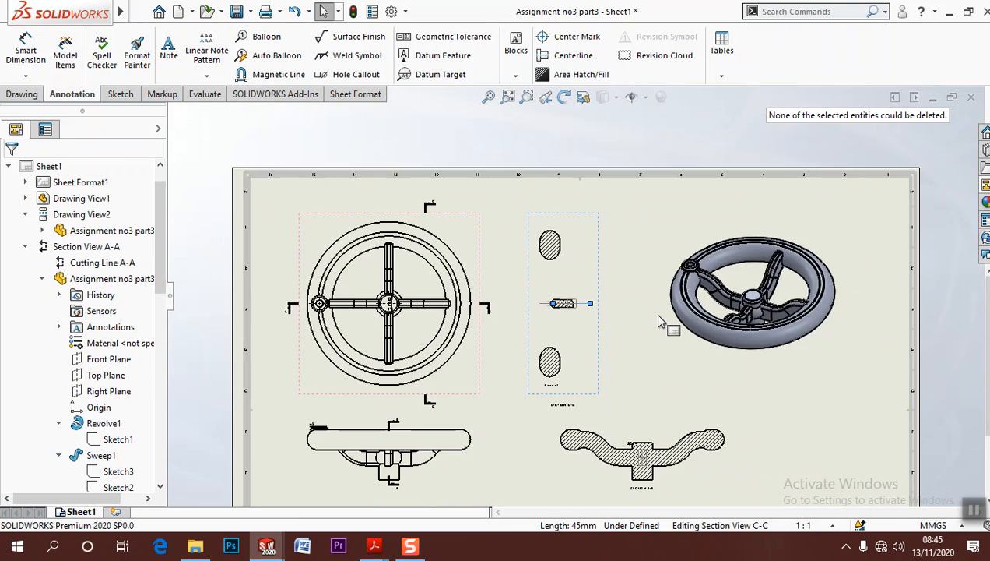
Delete section view C-C together with its cutting line and section sketch
scroll(581, 319, "down", 3)
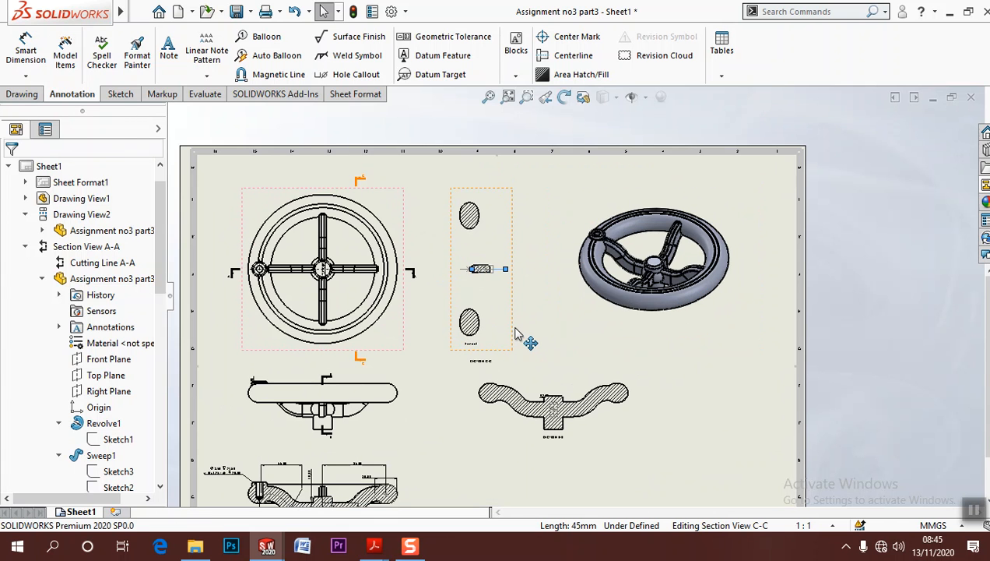
left_click(515, 333)
key("Delete")
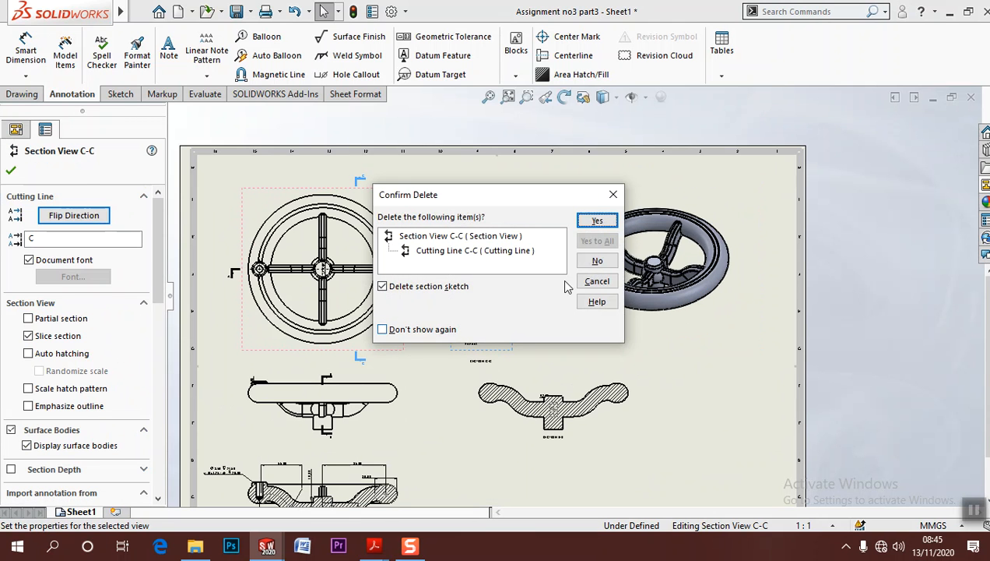
left_click(596, 223)
Move the R2 fillet dimension outward, up and away from the hub corner in section view B-B
scroll(545, 304, "down", 8)
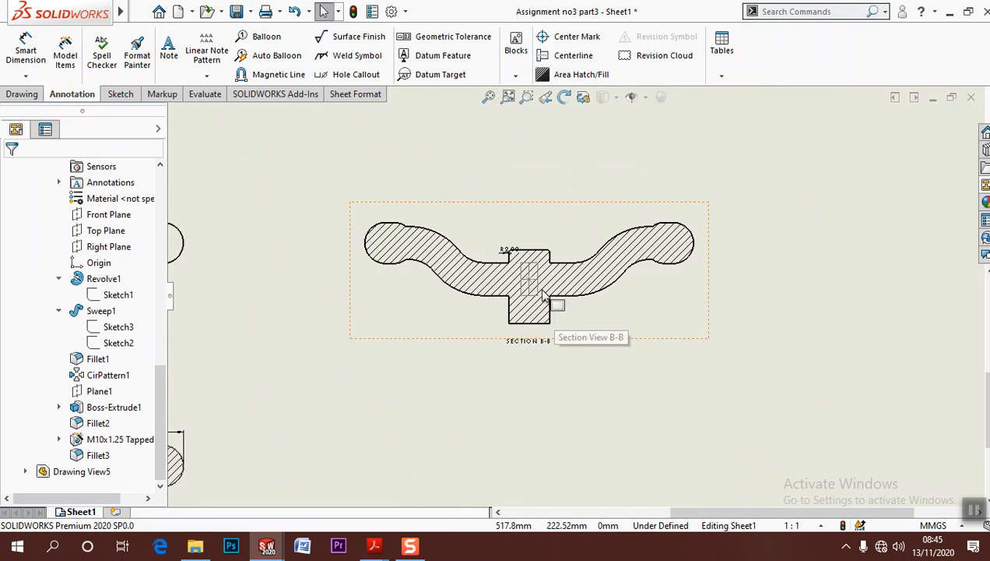
scroll(544, 294, "down", 5)
left_click_drag(471, 218, 420, 152)
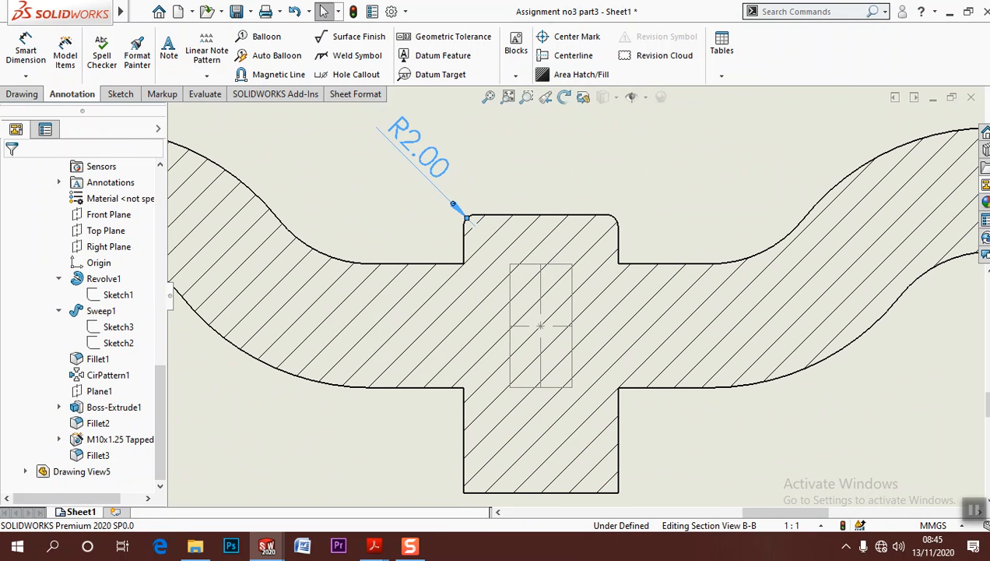
Dimension the width of the rectangle sketch in section view B-B above the hub and its height beside the hub
left_click(26, 50)
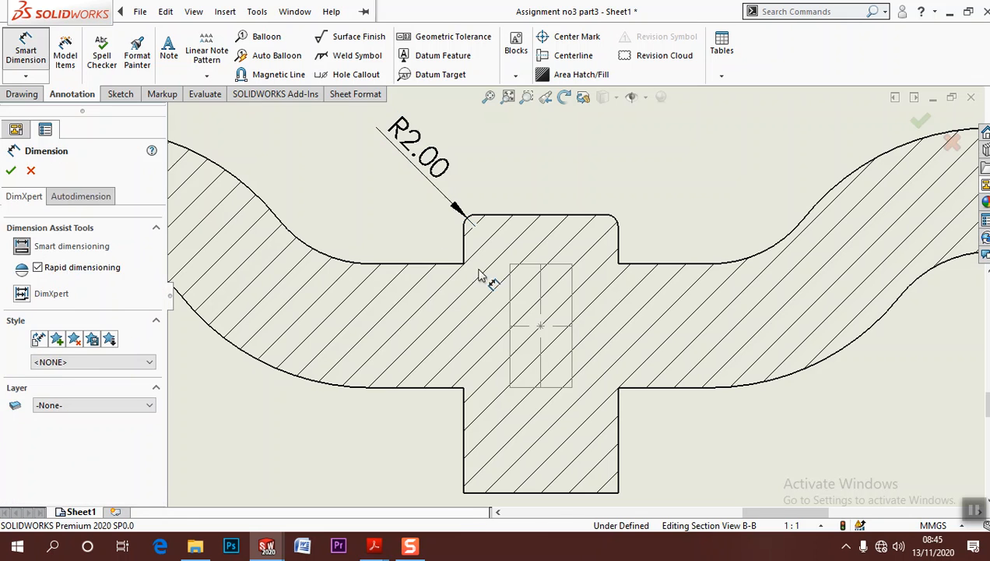
left_click(553, 270)
left_click(638, 168)
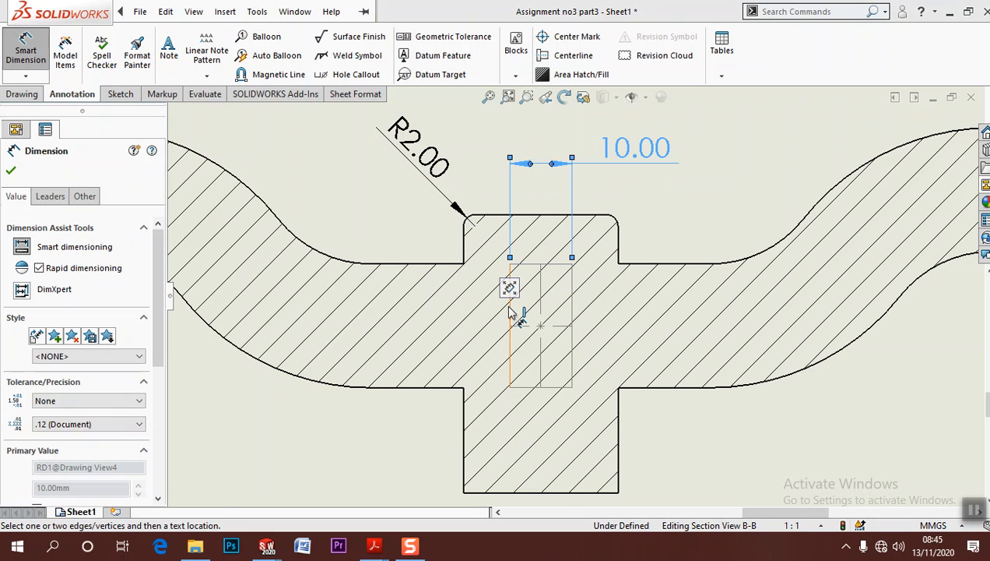
left_click(512, 320)
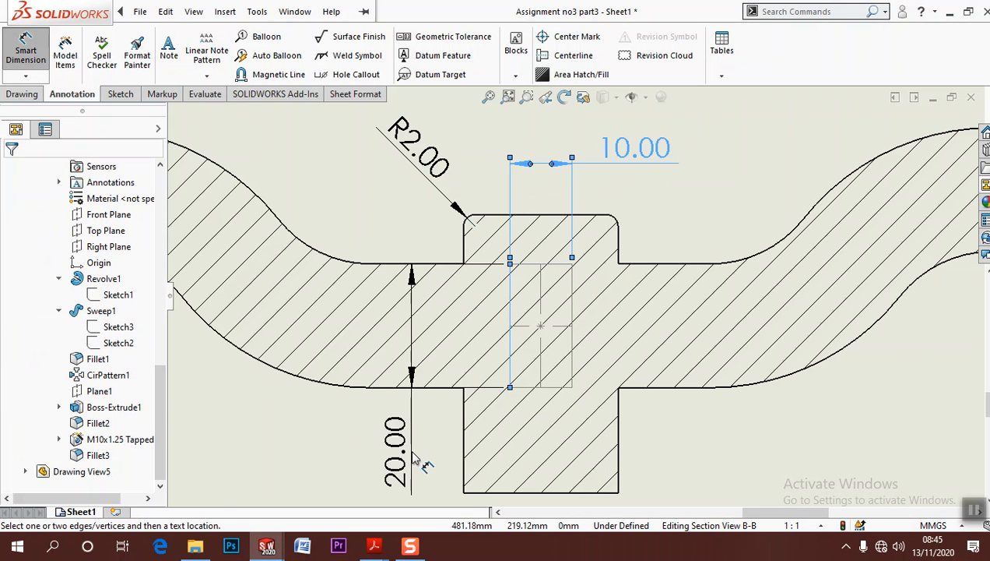
left_click(401, 459)
key("Escape")
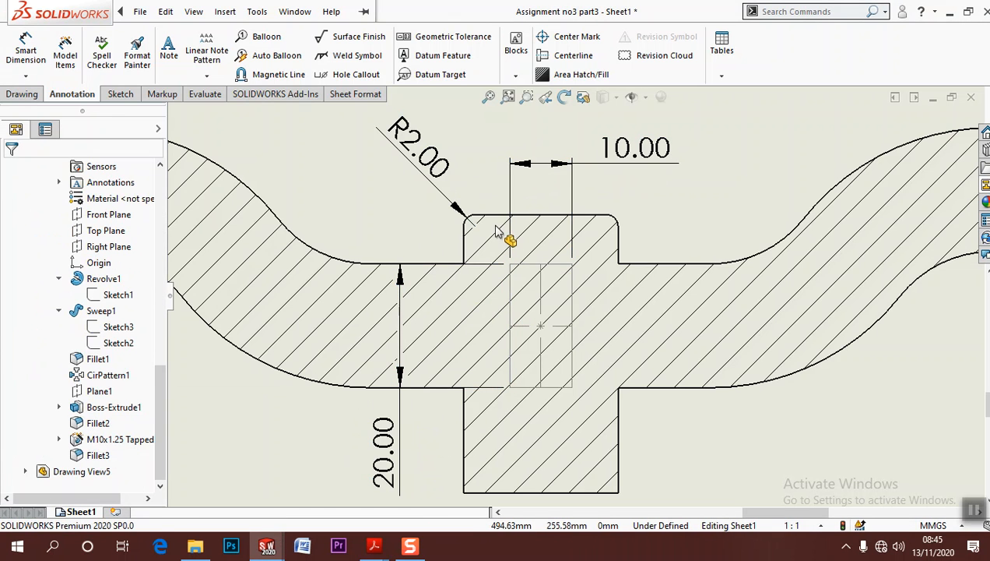
Dimension the vertical distance from the hub's top edge to the rectangle sketch's top edge in section view B-B
left_click(495, 215)
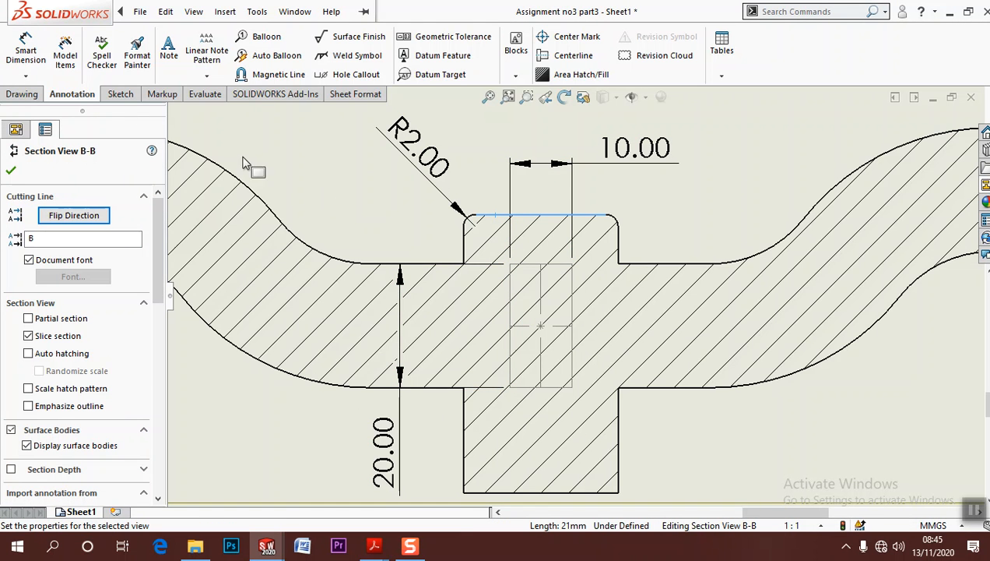
left_click(44, 50)
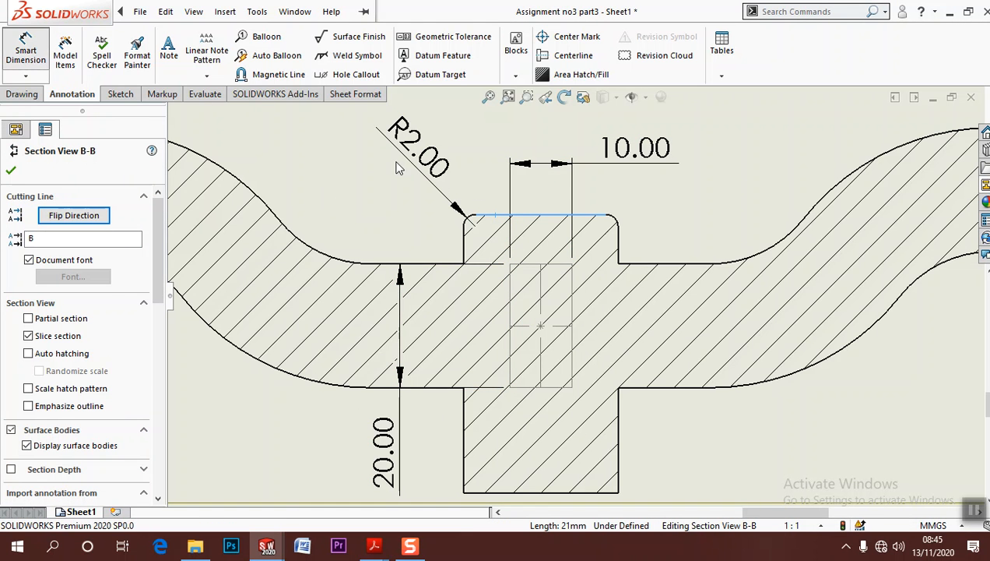
left_click(584, 221)
left_click(561, 265)
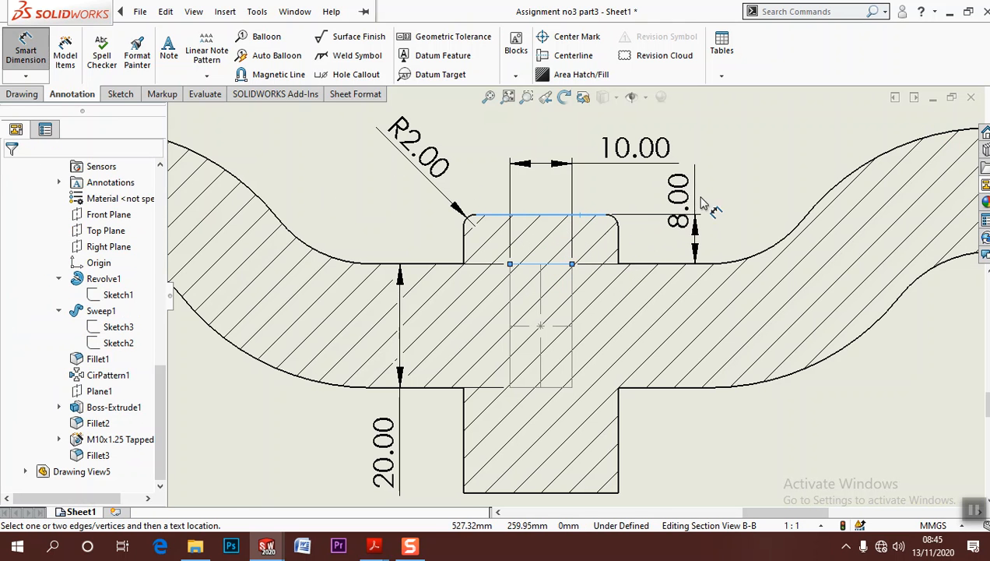
left_click(734, 164)
key("Escape")
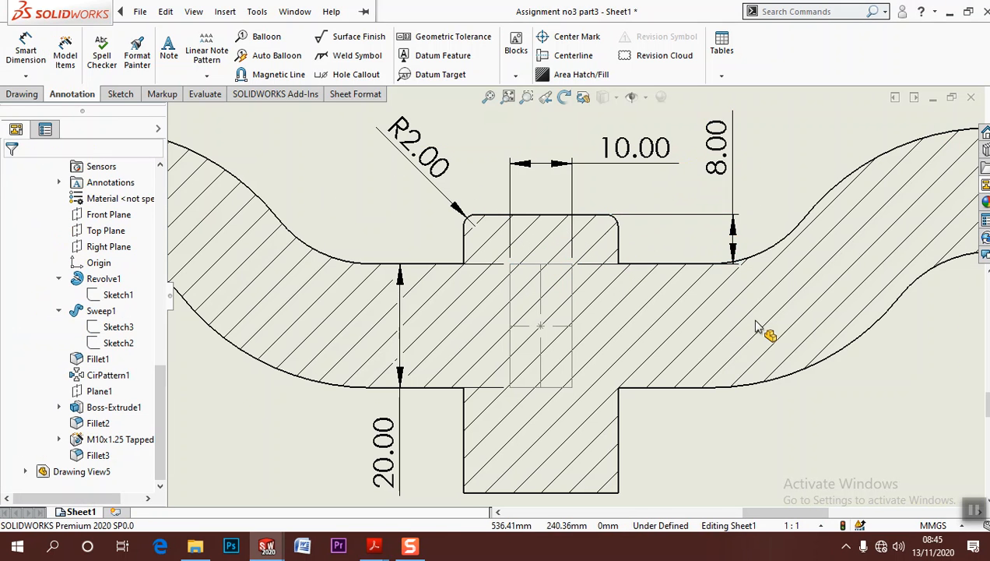
Move the R2 fillet dimension of the handle boss diagonally up and outside the front view
scroll(757, 313, "up", 5)
mouse_move(721, 359)
middle_mouse_down()
mouse_move(886, 409)
mouse_move(879, 388)
middle_mouse_up()
scroll(754, 355, "up", 2)
scroll(733, 343, "down", 1)
scroll(748, 350, "up", 4)
middle_click_drag(484, 342, 498, 334)
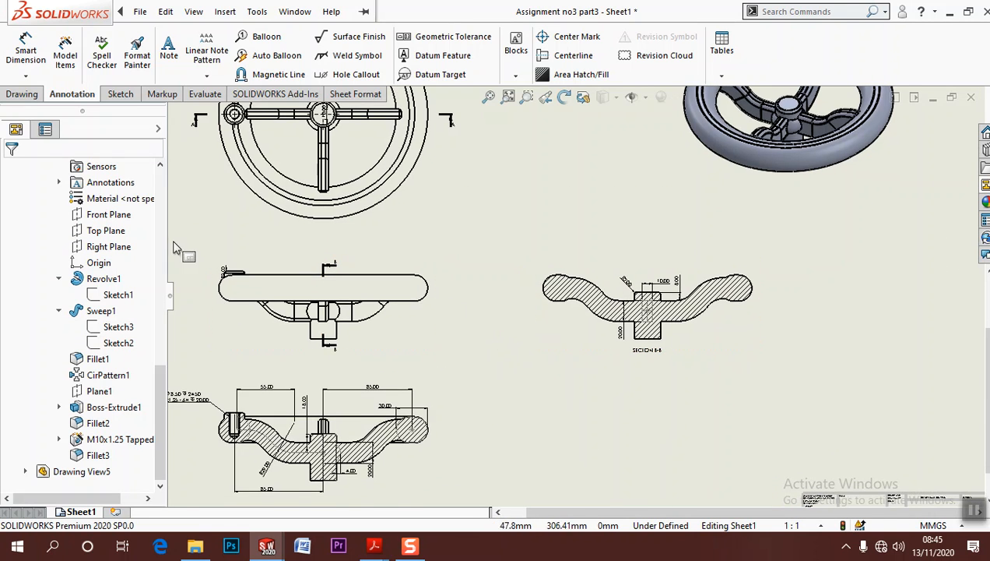
scroll(184, 250, "down", 1)
scroll(303, 300, "down", 6)
scroll(549, 315, "down", 4)
left_click_drag(549, 311, 484, 254)
left_click(486, 264)
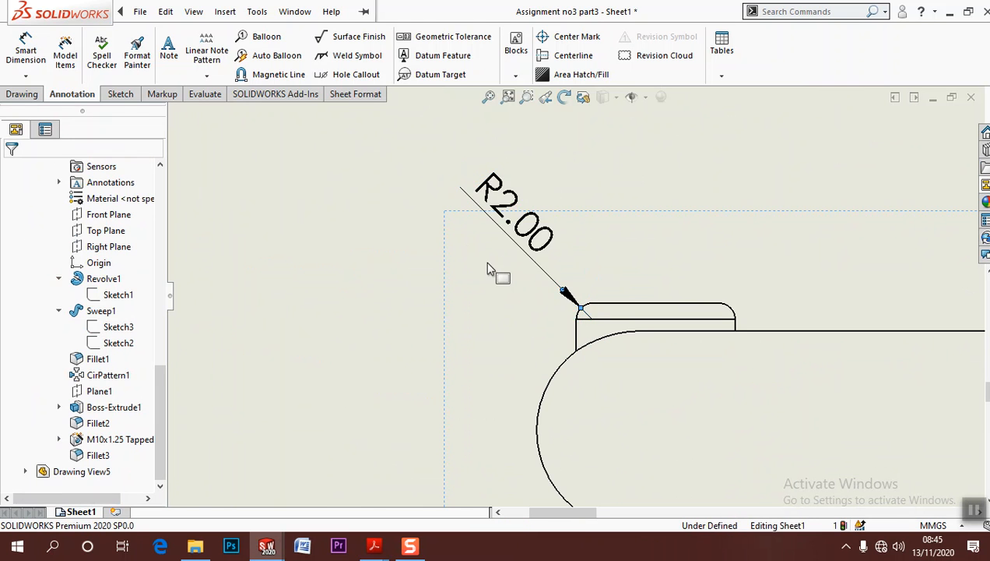
Move the circular parent view up and to the right on the sheet, and raise the front view beneath it
scroll(492, 266, "up", 8)
scroll(393, 250, "up", 4)
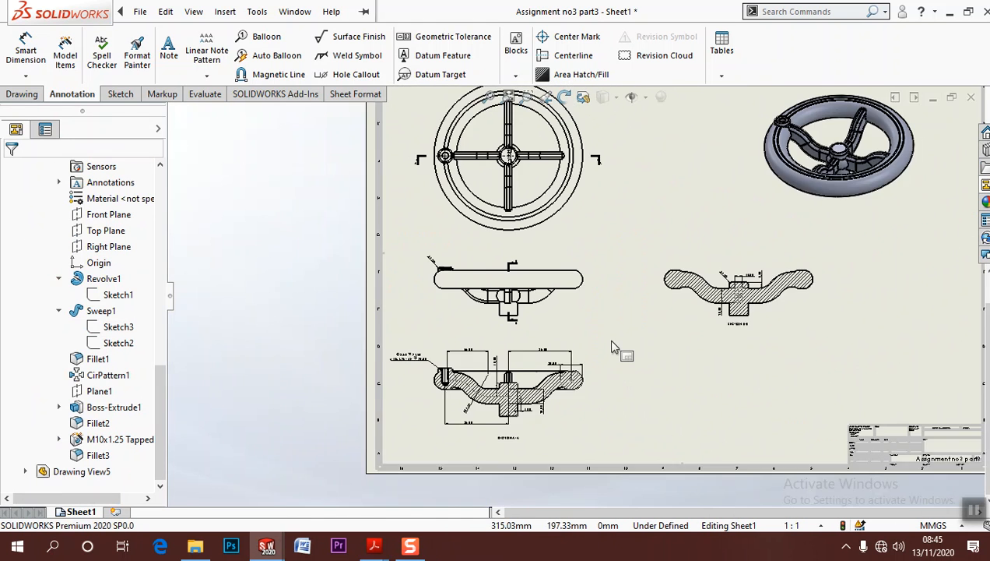
middle_click_drag(467, 402, 472, 401)
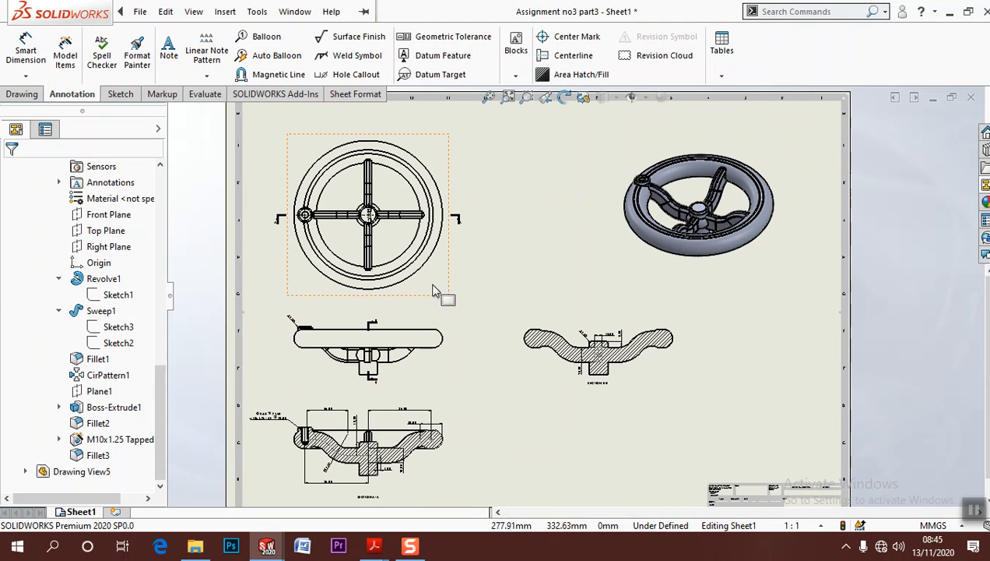
left_click_drag(448, 277, 467, 257)
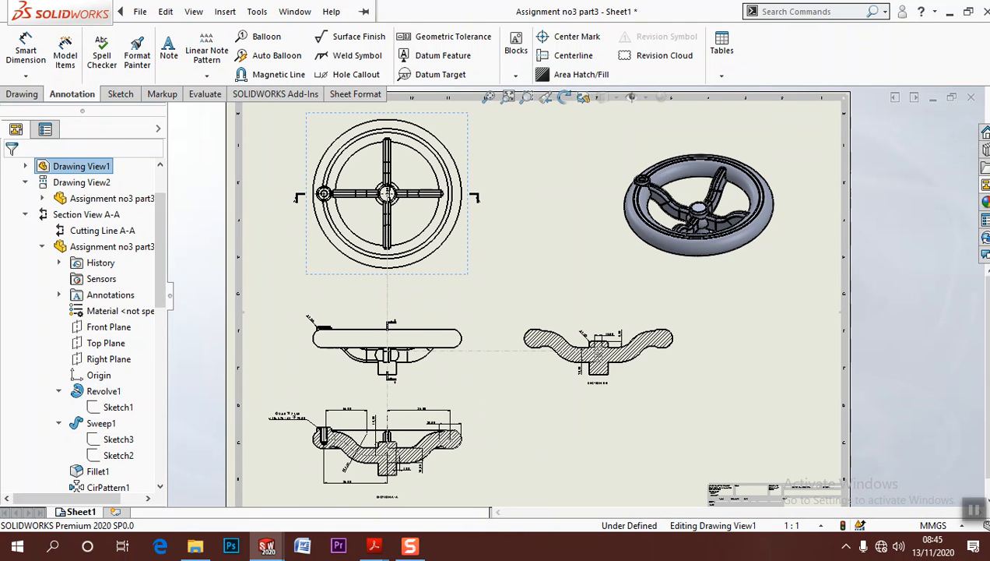
left_click_drag(470, 366, 470, 349)
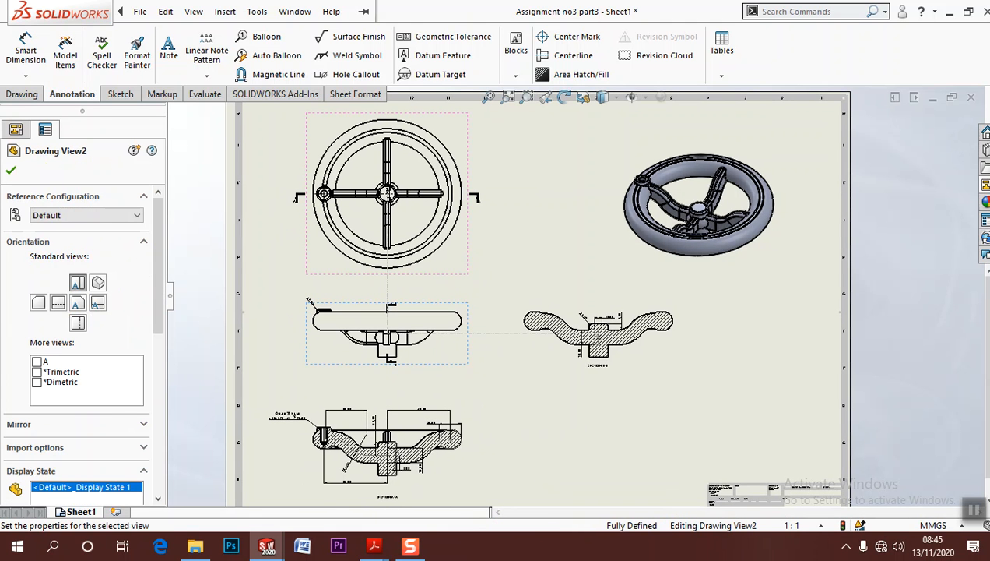
Move the isometric view down to just above the title block, and raise the front view and section view A-A slightly
left_click(760, 285)
mouse_move(763, 316)
left_mouse_down()
mouse_move(794, 514)
mouse_move(813, 535)
mouse_move(810, 529)
left_mouse_up()
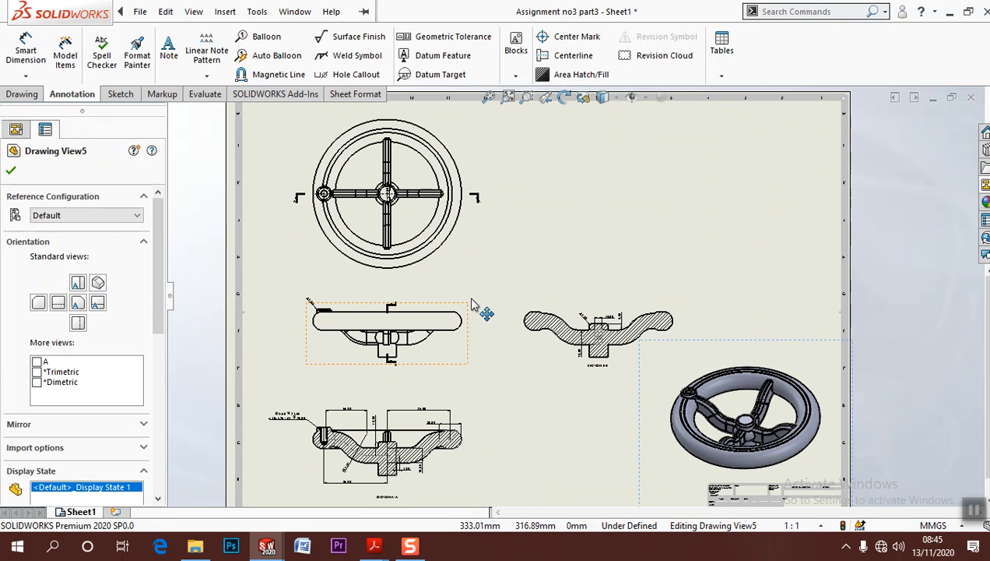
left_click_drag(471, 303, 474, 297)
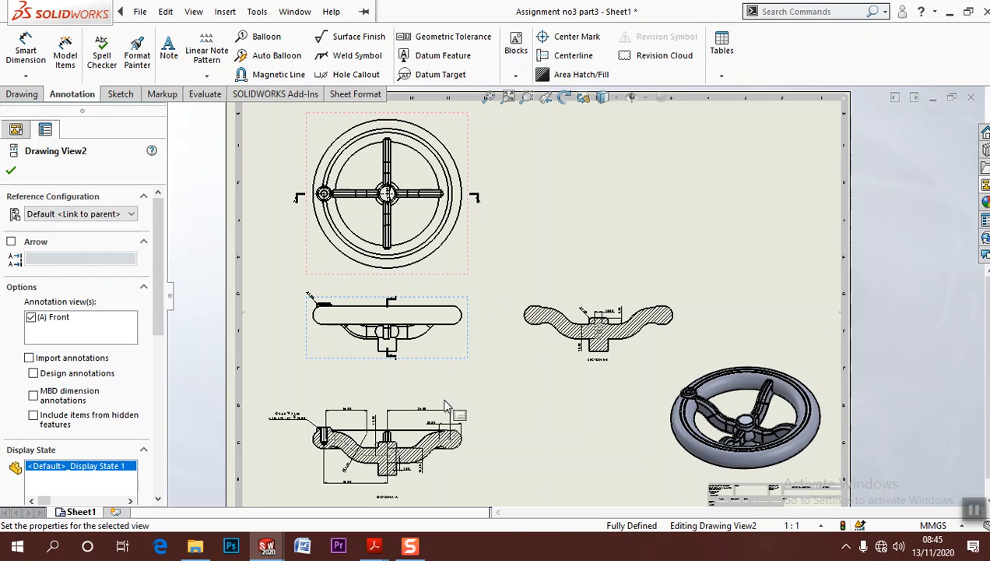
left_click_drag(467, 476, 471, 459)
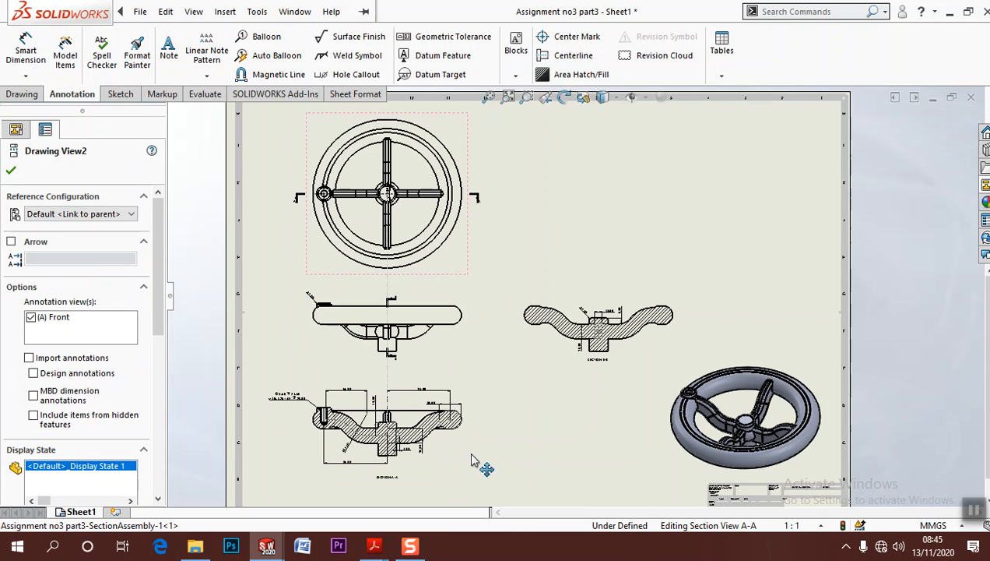
left_click(520, 428)
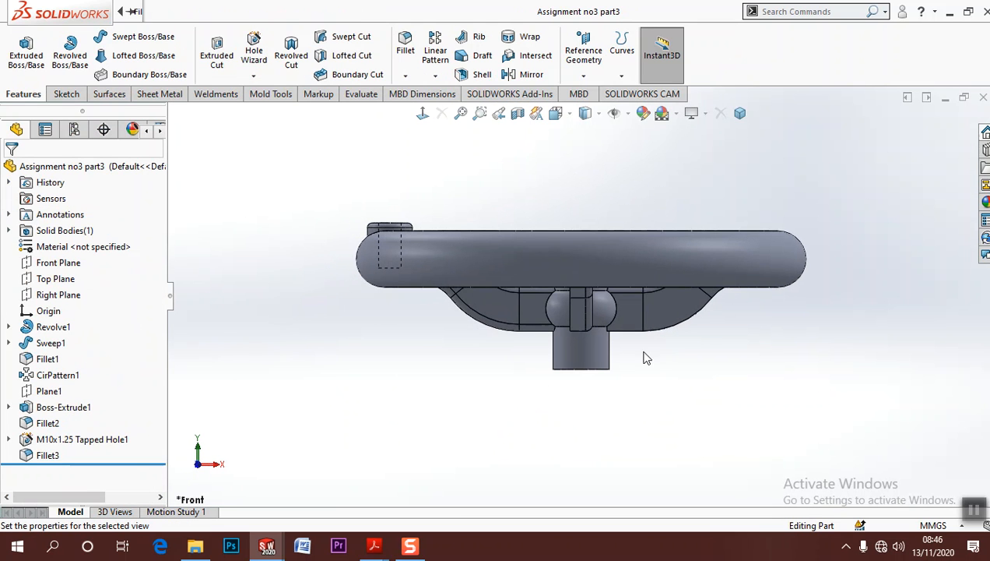
Switch from the handwheel part window back to its drawing, Assignment no3 part3 - Sheet1
left_click(95, 11)
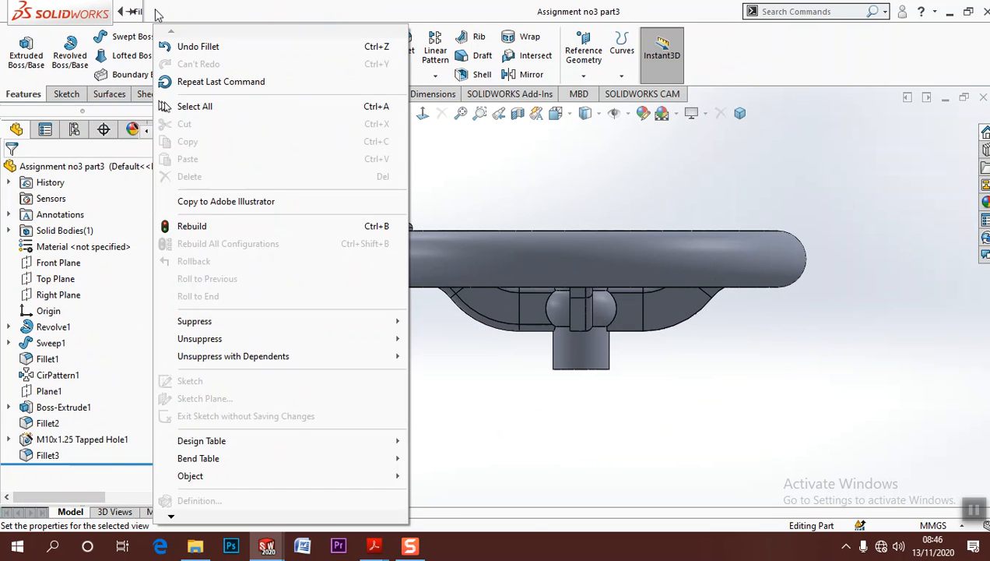
left_click(652, 185)
mouse_move(101, 12)
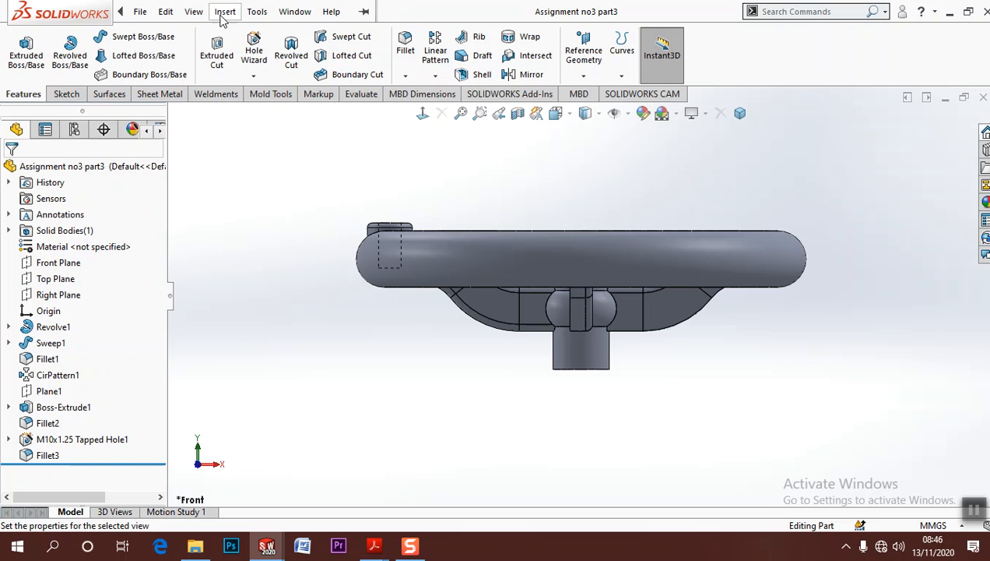
left_click(295, 11)
left_click(334, 187)
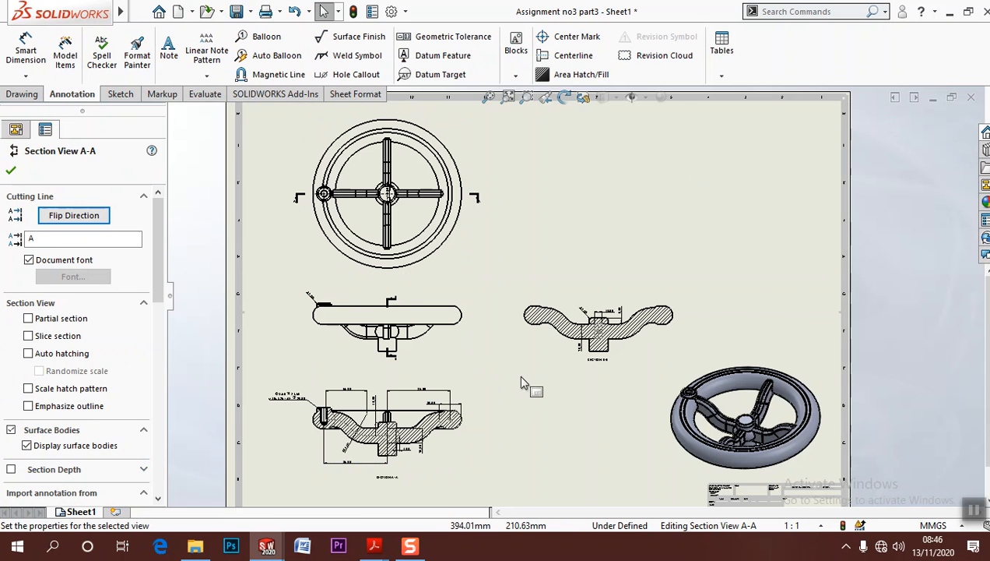
Examine section view A-A and the whole sheet for dimensions that are still missing
scroll(577, 366, "down", 2)
mouse_move(491, 393)
middle_mouse_down()
mouse_move(523, 330)
mouse_move(526, 339)
middle_mouse_up()
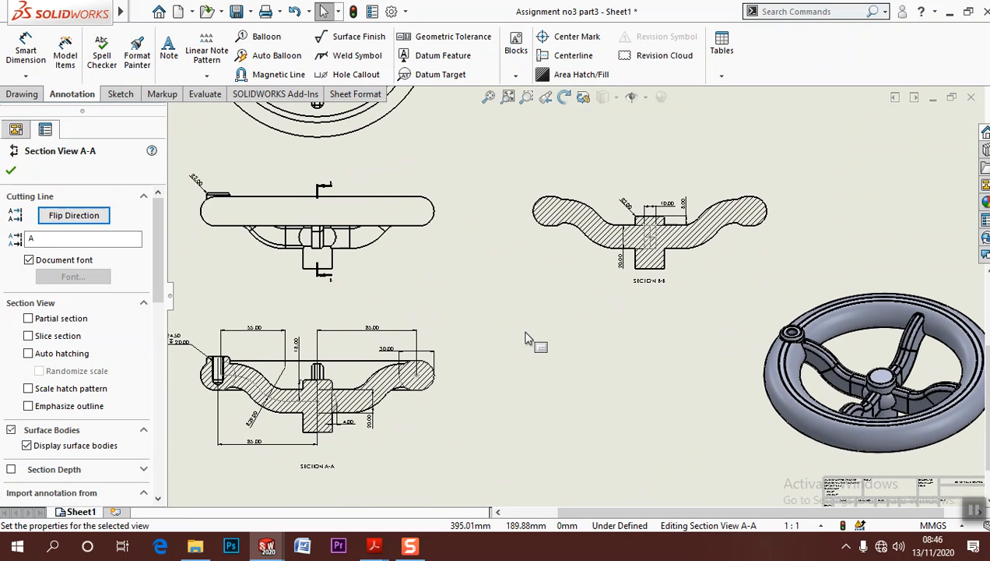
scroll(374, 391, "down", 5)
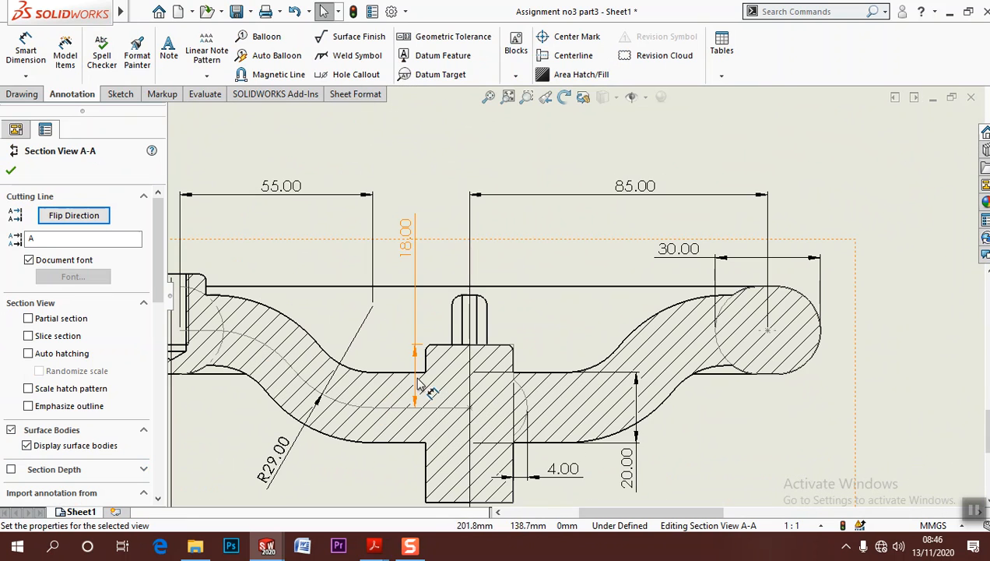
scroll(418, 382, "up", 3)
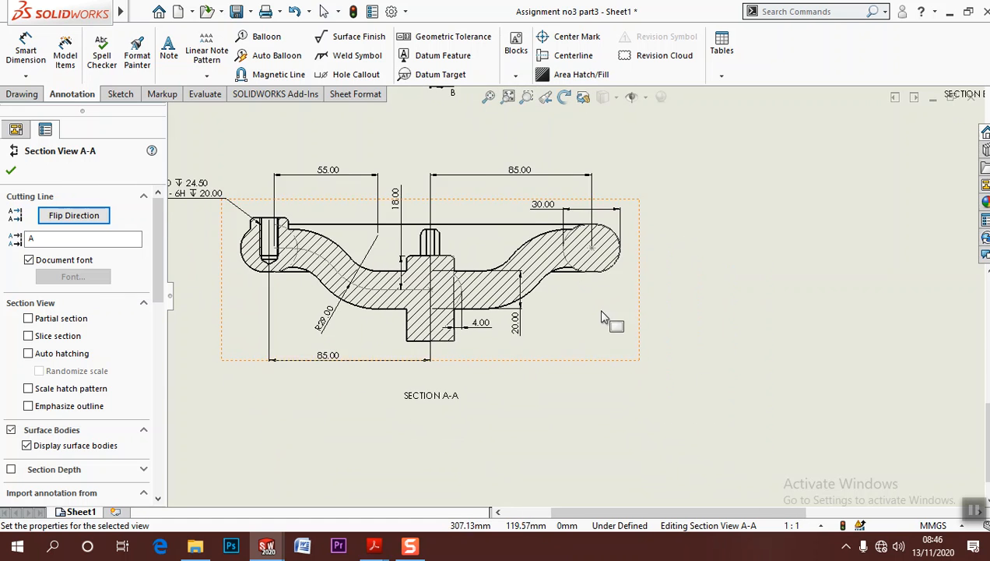
scroll(605, 318, "up", 5)
mouse_move(630, 296)
middle_mouse_down()
mouse_move(524, 416)
mouse_move(500, 389)
middle_mouse_up()
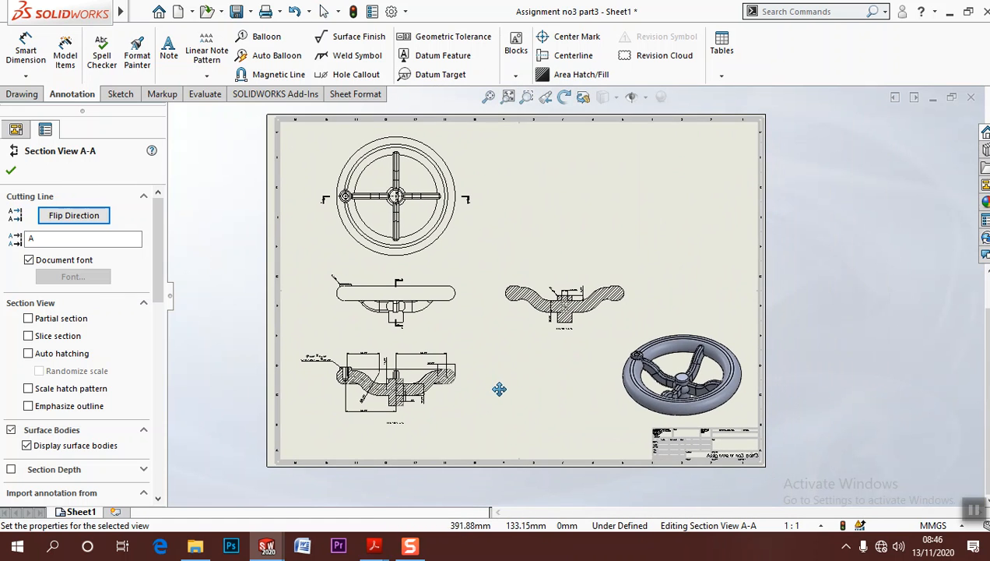
left_click(508, 96)
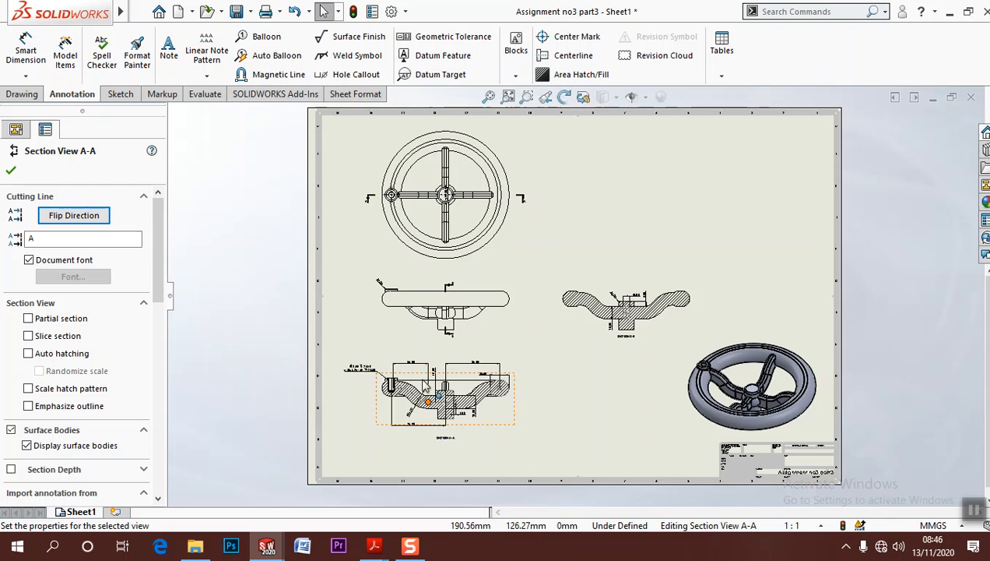
scroll(426, 387, "down", 5)
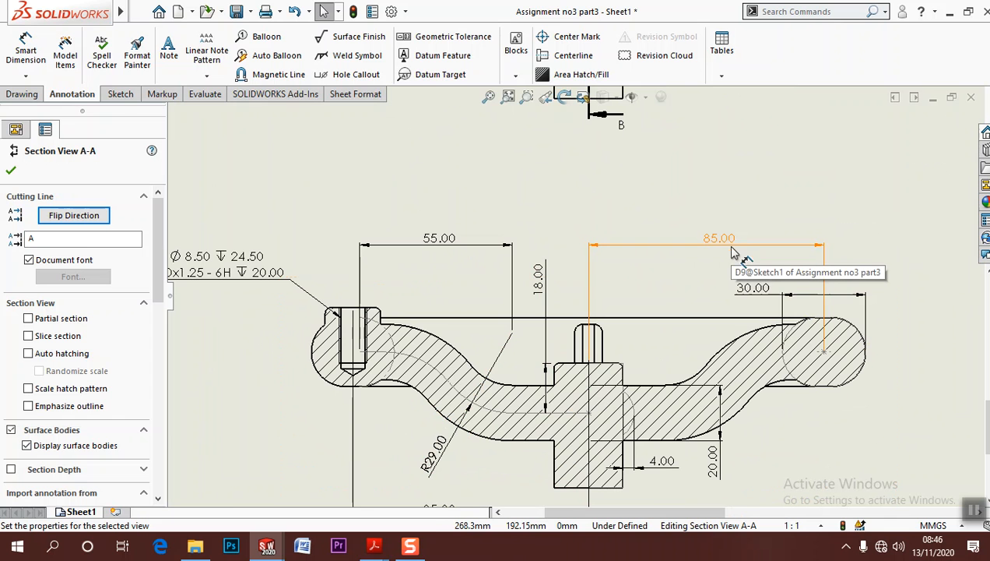
middle_click_drag(864, 412, 825, 355)
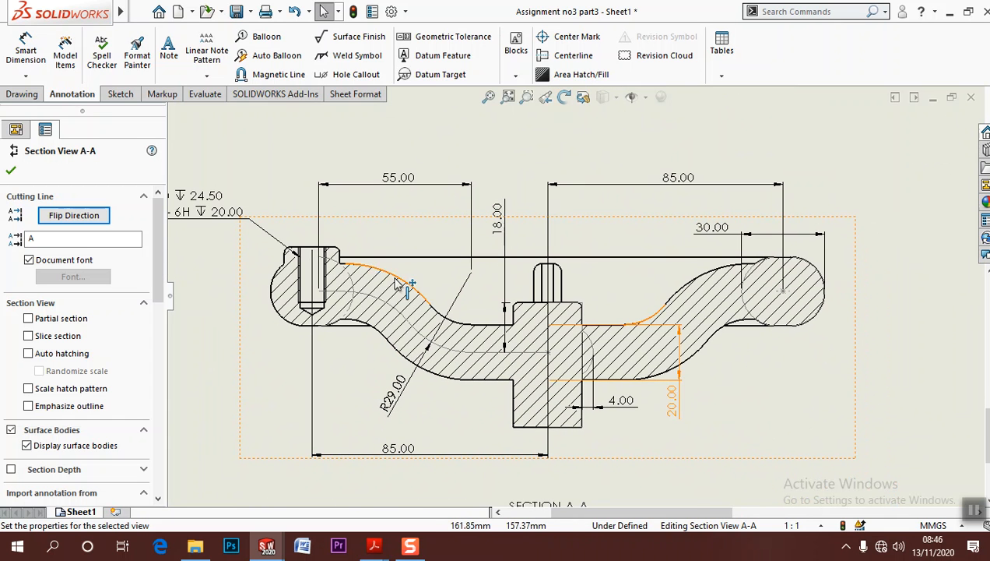
Dimension the overall height in section view A-A from the handle boss's top edge to the hub's bottom edge
left_click(26, 52)
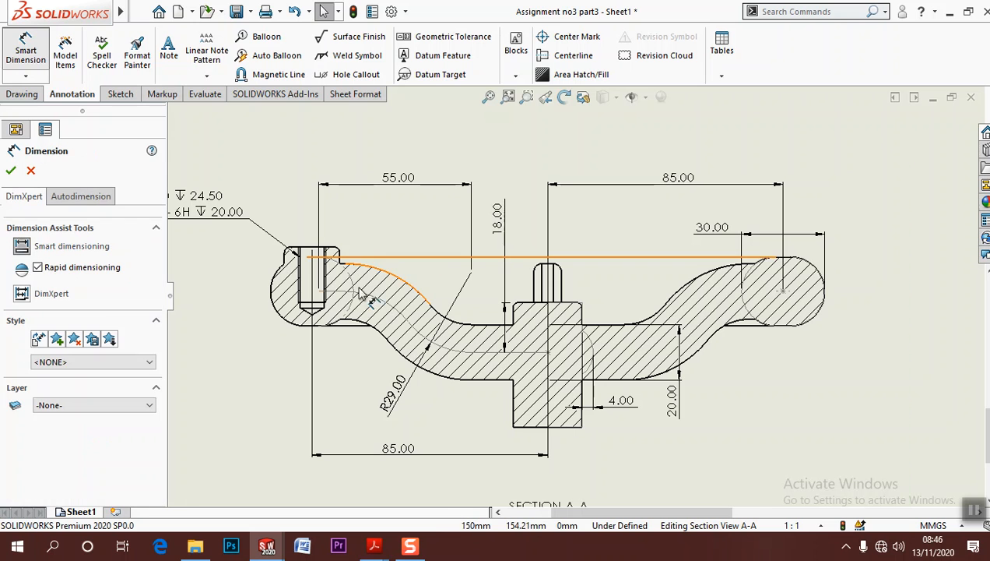
left_click(297, 254)
key("Escape")
left_click(26, 59)
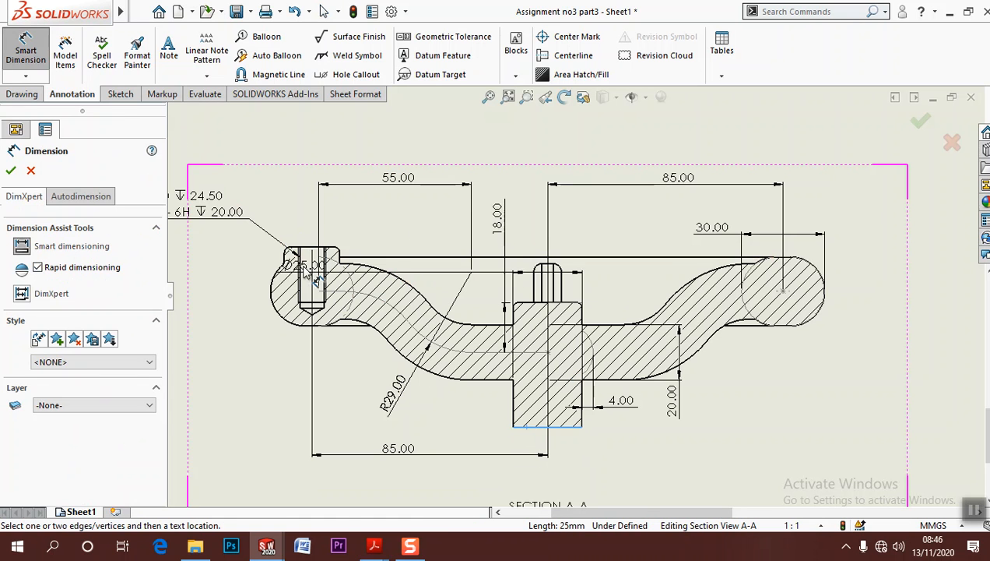
left_click(308, 250)
left_click(228, 355)
key("Escape")
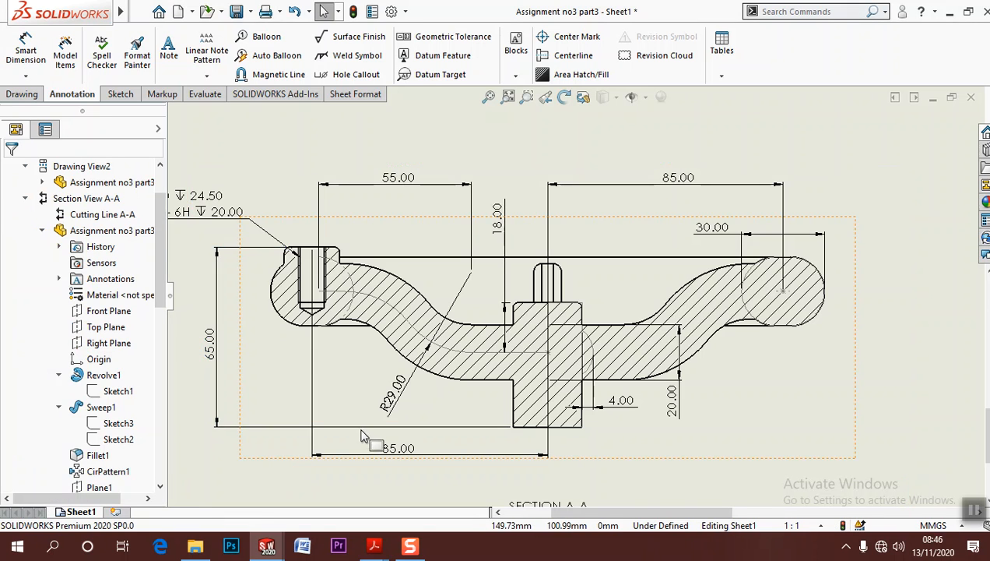
Dimension the handle boss's diameter in the circular view, and delete the 10 mm dimension inside the hub there
scroll(355, 264, "down", 3)
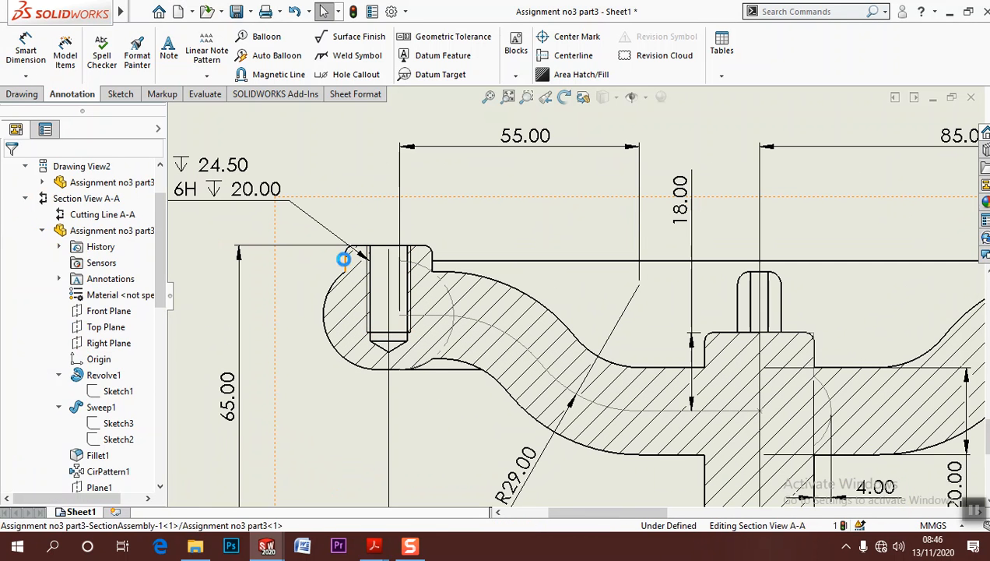
left_click(346, 259)
scroll(432, 436, "up", 5)
middle_click_drag(432, 436, 406, 489)
mouse_move(466, 379)
middle_mouse_down()
mouse_move(274, 477)
mouse_move(287, 543)
middle_mouse_up()
scroll(343, 158, "down", 4)
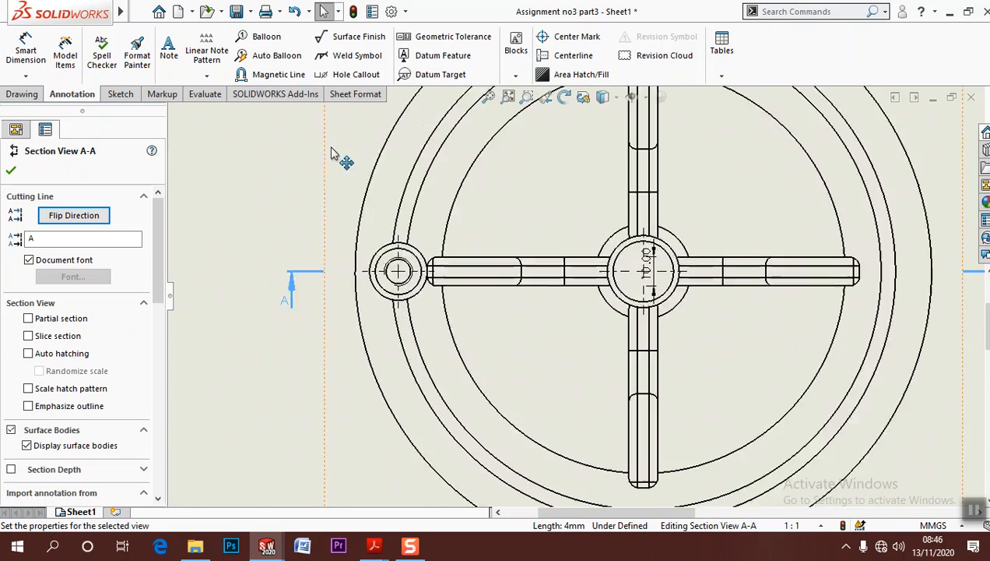
left_click(23, 47)
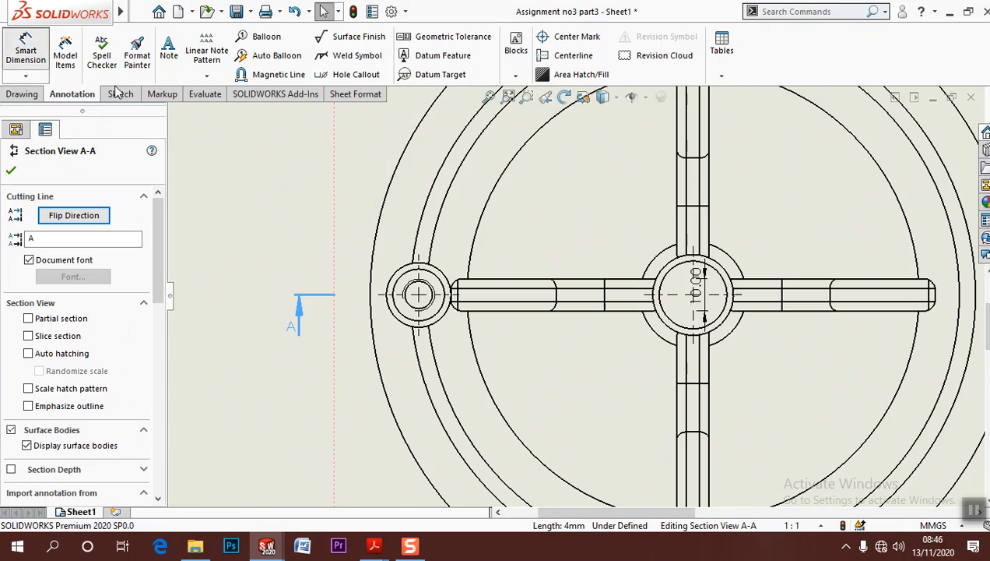
left_click(407, 327)
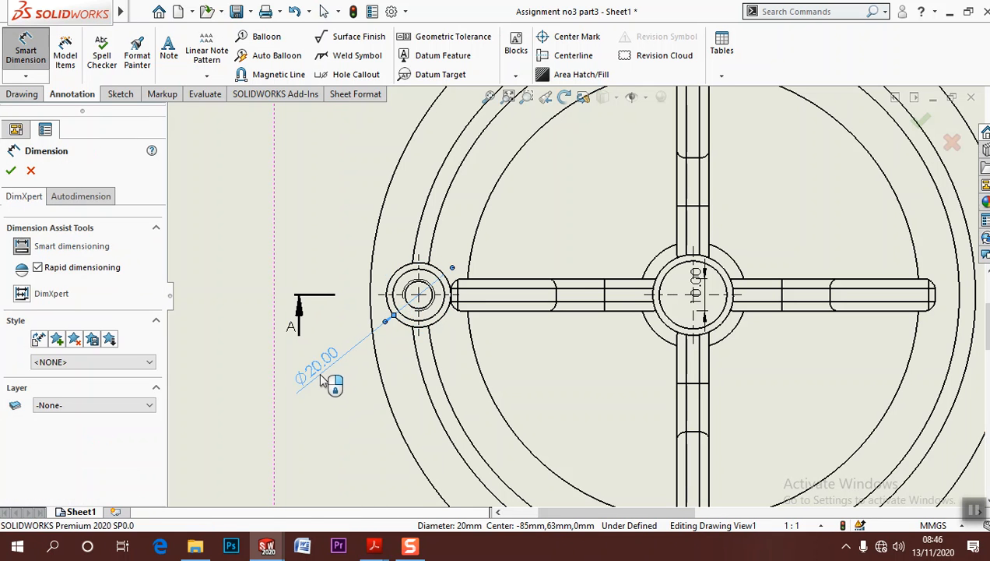
left_click(328, 378)
key("Escape")
key("Escape")
left_click_drag(698, 307, 767, 390)
key("Delete")
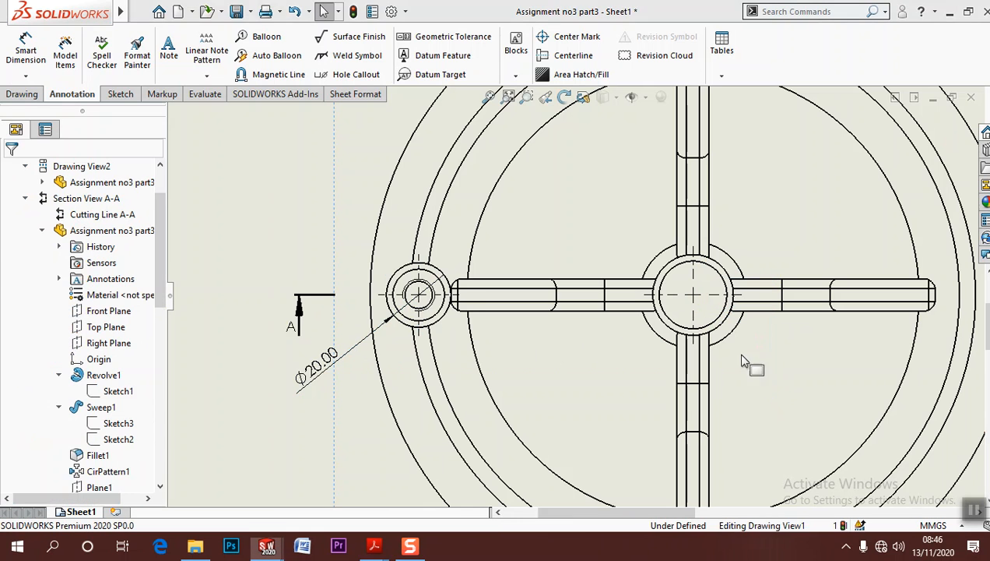
Examine the circular view, front view and section view A-A for remaining undimensioned features
scroll(424, 302, "down", 2)
middle_click_drag(409, 296, 273, 190)
scroll(535, 358, "up", 3)
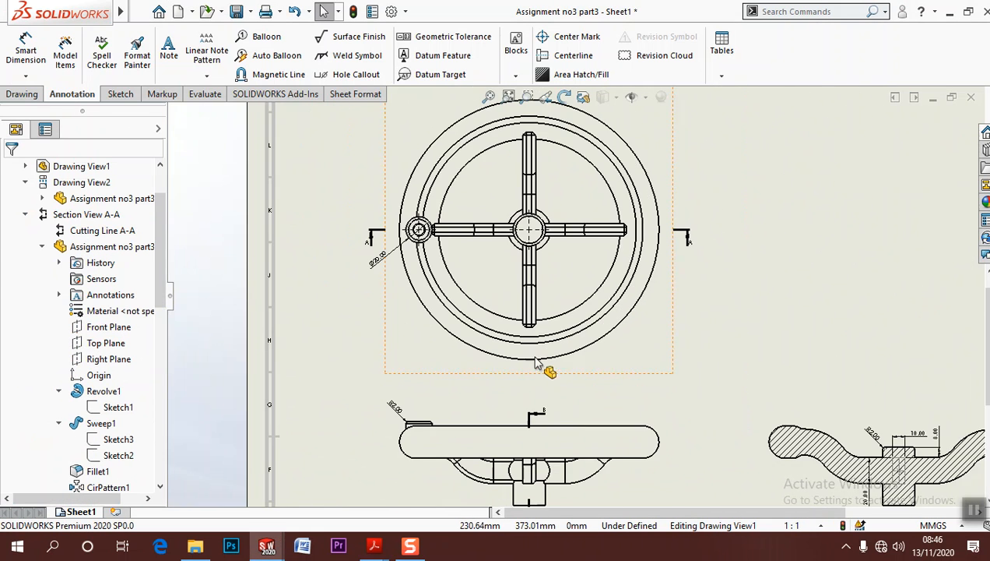
scroll(587, 380, "down", 3)
scroll(585, 381, "up", 1)
middle_click_drag(573, 428, 515, 325)
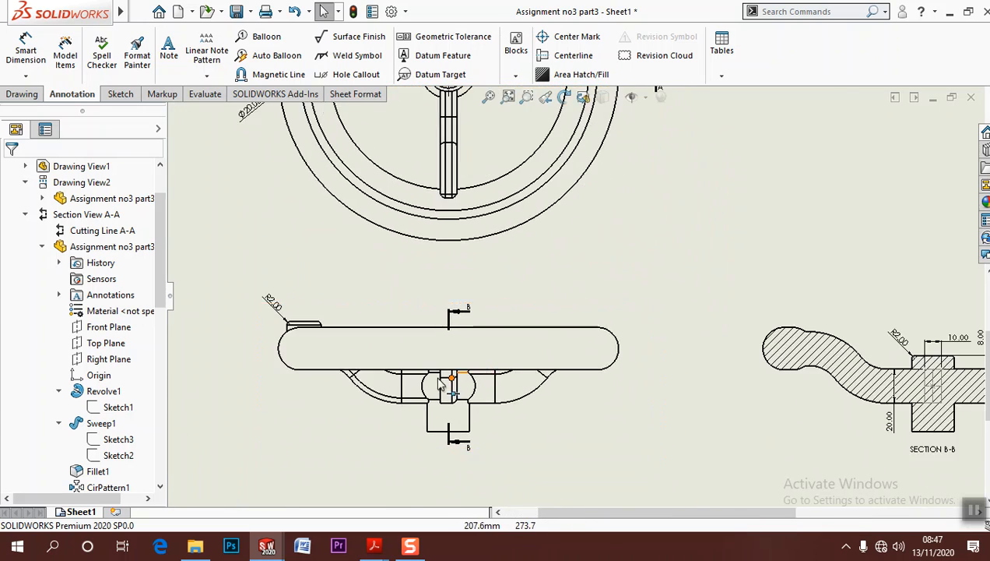
scroll(366, 382, "down", 1)
middle_click_drag(363, 382, 440, 343)
scroll(459, 382, "up", 3)
scroll(508, 465, "down", 4)
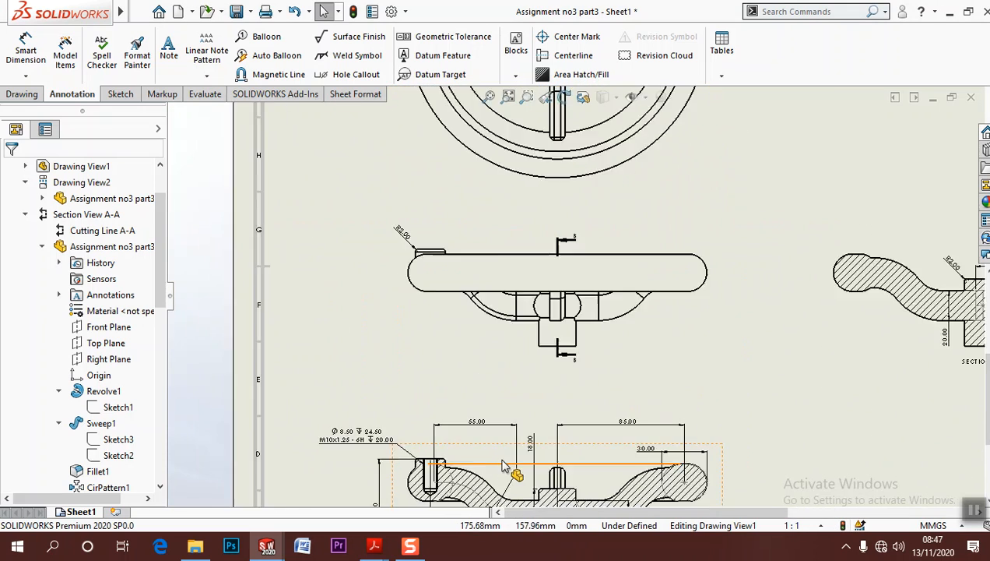
scroll(490, 428, "down", 1)
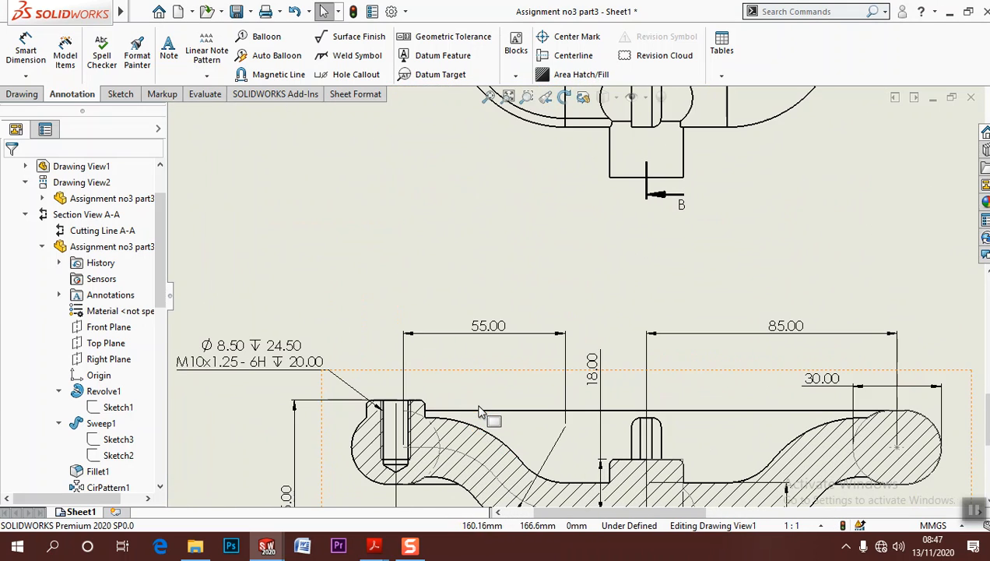
left_click(31, 54)
scroll(627, 431, "up", 3)
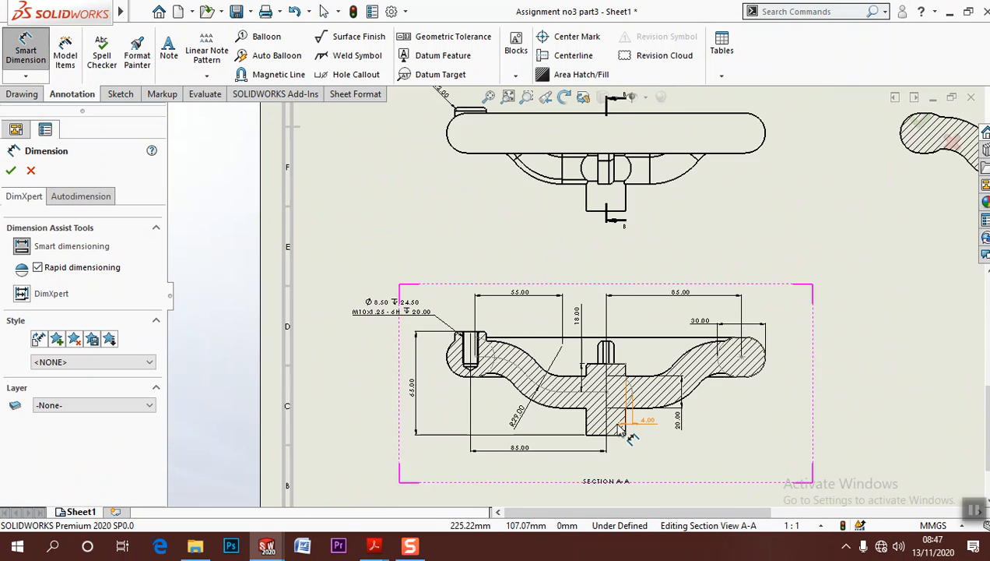
scroll(629, 436, "down", 2)
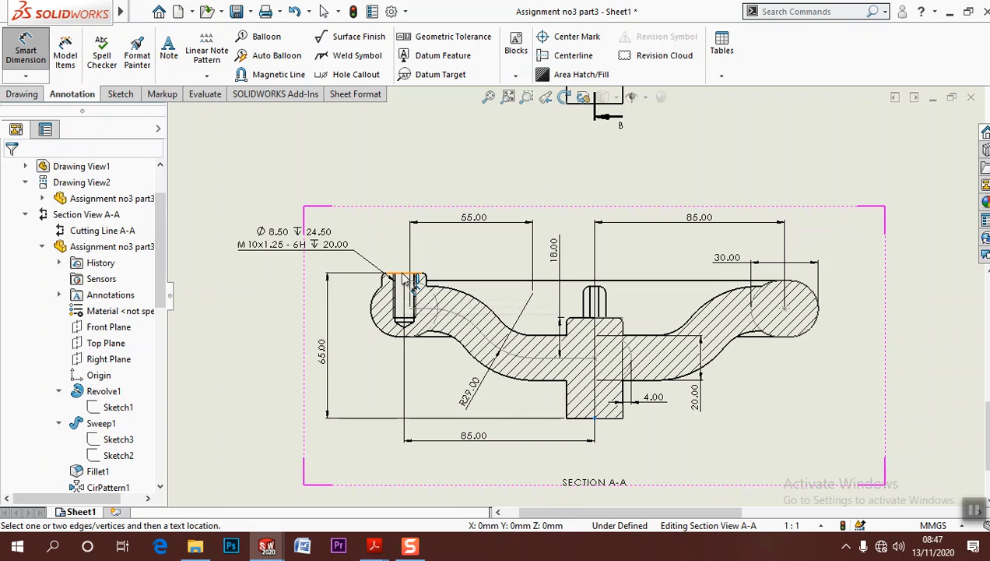
scroll(405, 280, "down", 3)
scroll(405, 280, "up", 6)
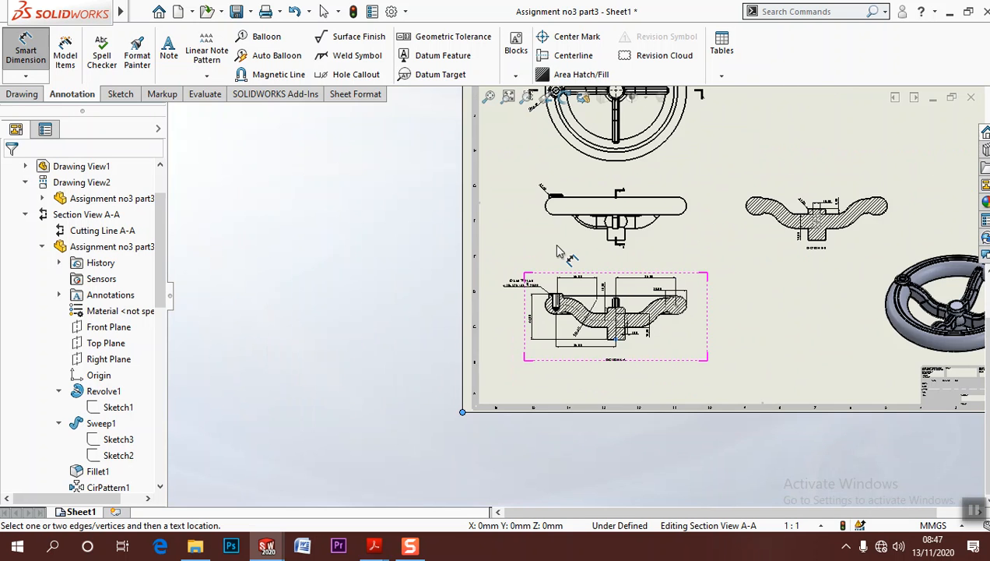
scroll(568, 168, "down", 3)
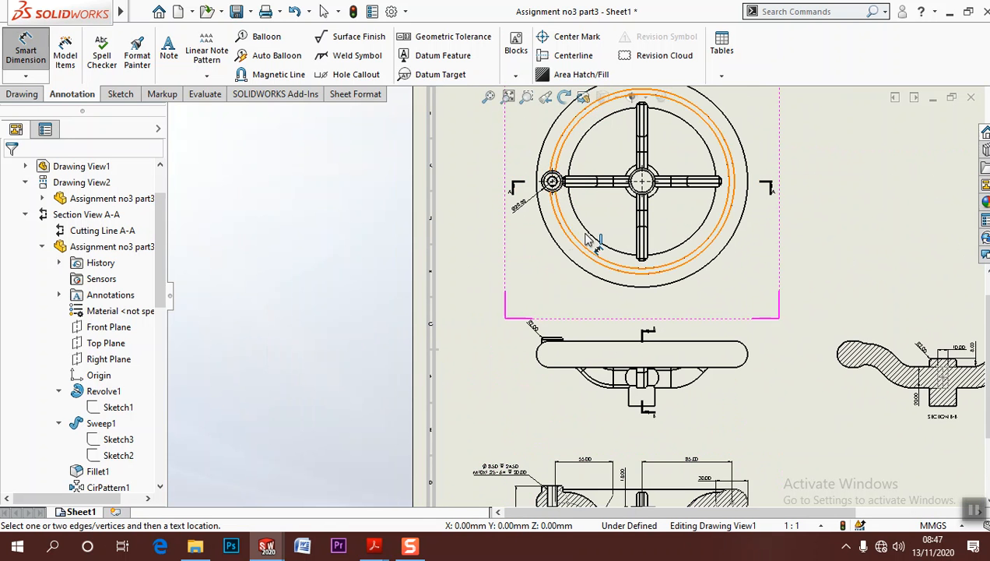
scroll(622, 234, "down", 2)
key("Escape")
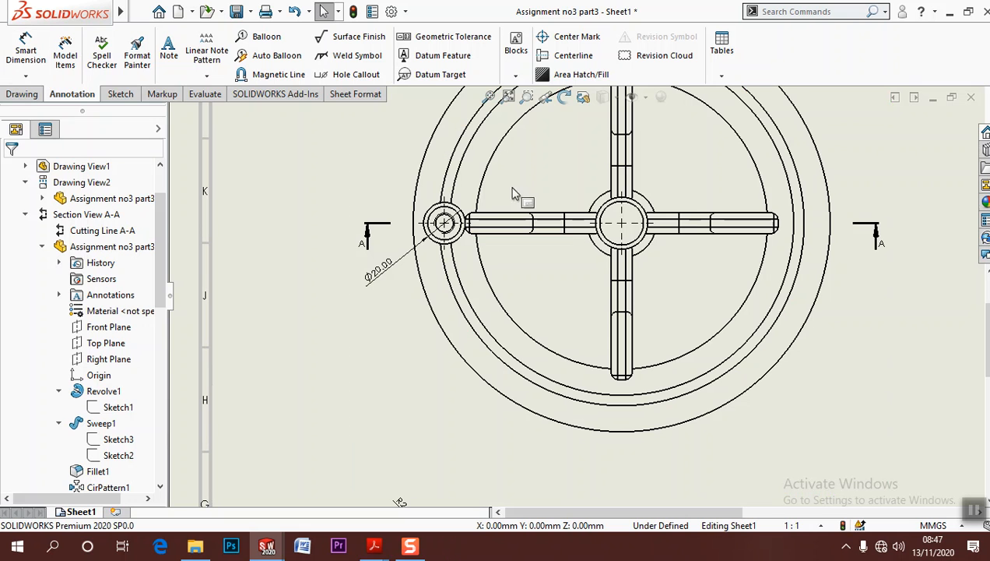
Dimension the horizontal distance between the handle boss center and the hub center, placing it below the circular view
left_click(26, 53)
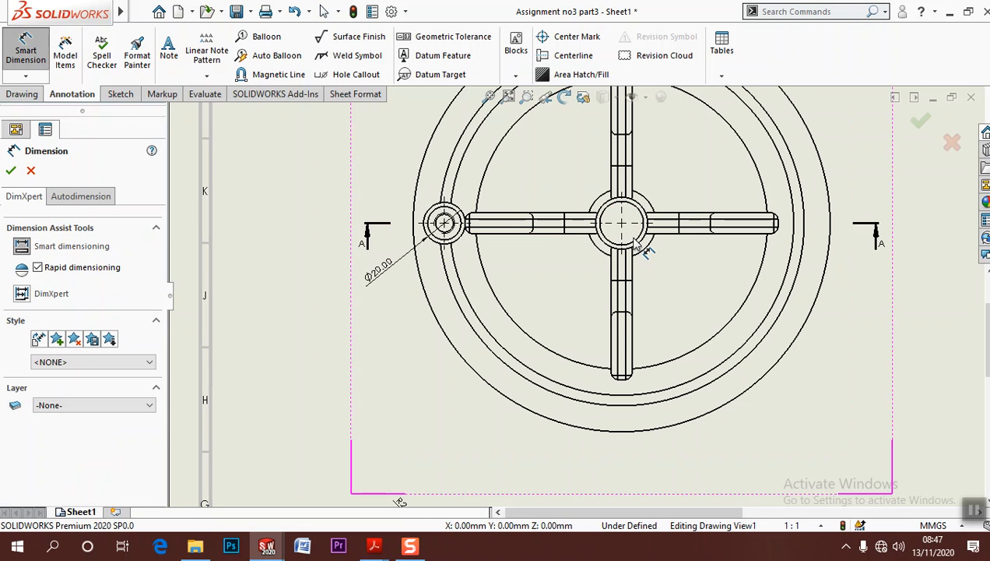
left_click(459, 233)
left_click(537, 467)
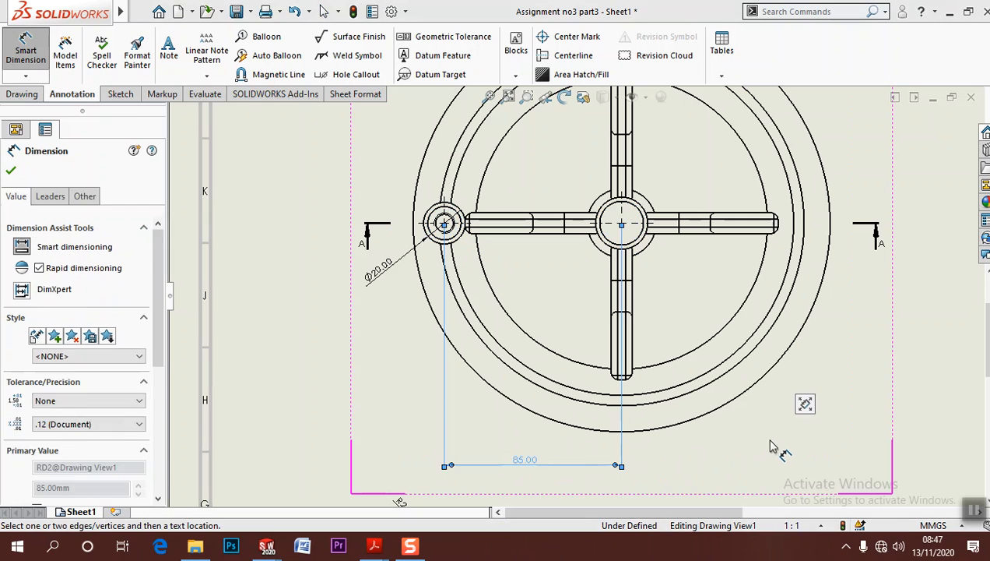
key("Escape")
Try to move the center distance dimension below the circular view down into section view A-A
scroll(771, 444, "up", 2)
mouse_move(769, 438)
middle_mouse_down()
mouse_move(648, 297)
mouse_move(620, 234)
middle_mouse_up()
scroll(638, 293, "up", 3)
scroll(509, 241, "down", 3)
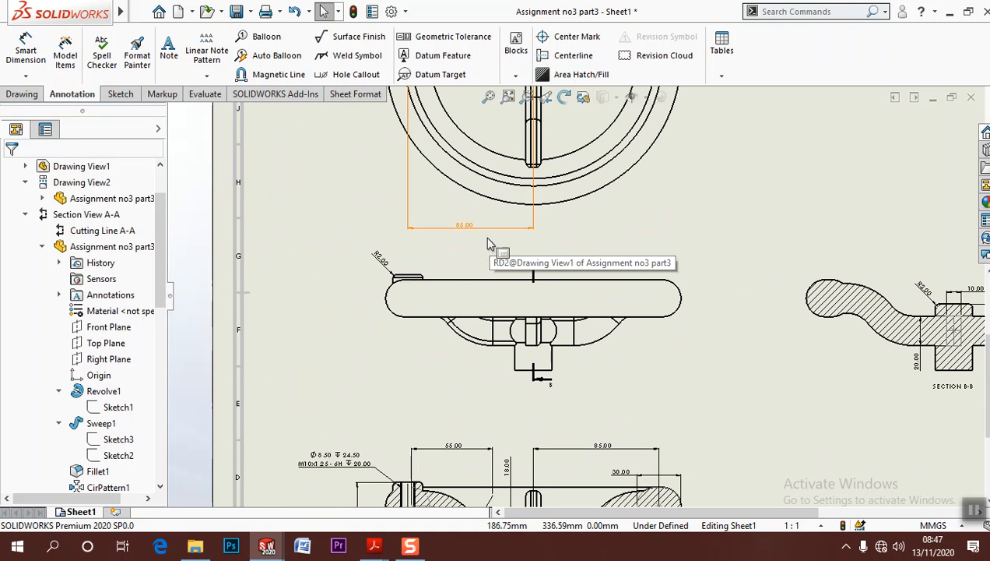
scroll(458, 433, "up", 3)
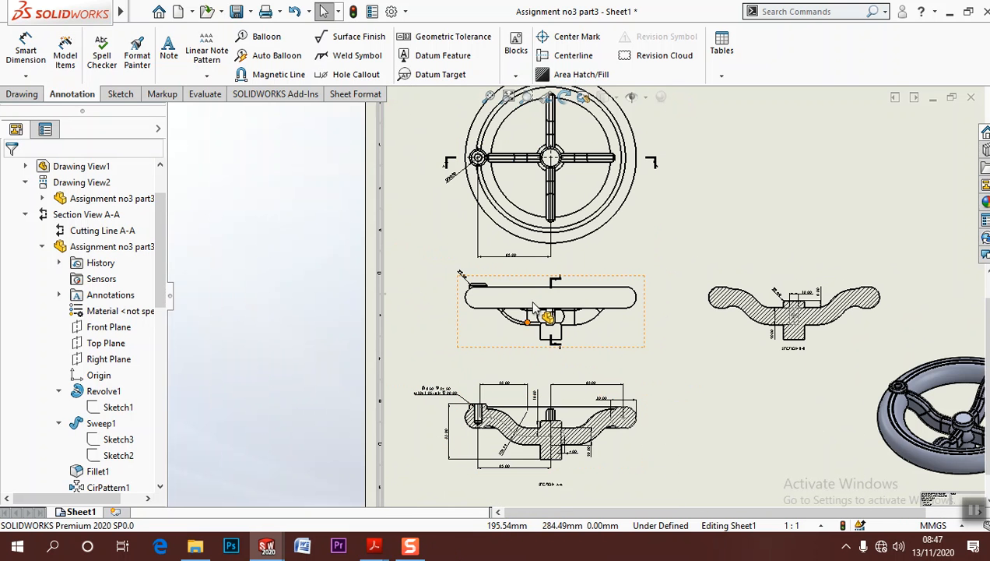
left_click_drag(537, 257, 535, 270)
left_click_drag(507, 367, 512, 399, "shift")
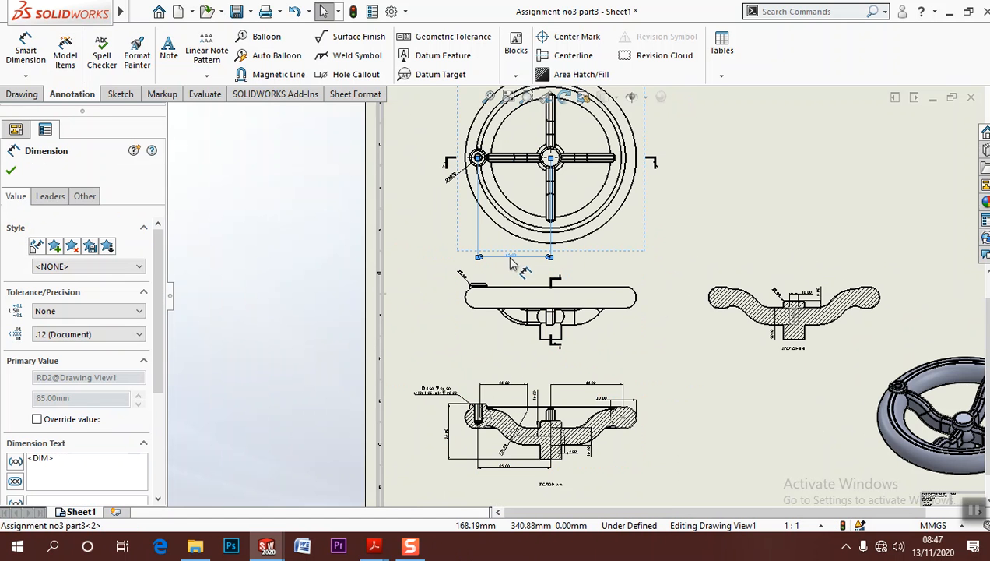
left_click_drag(514, 442, 529, 266, "shift")
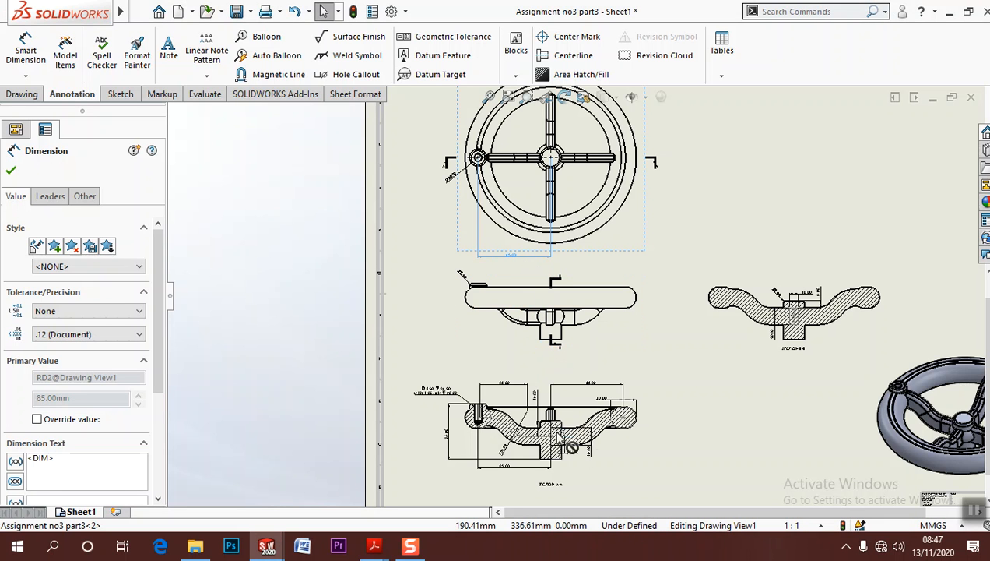
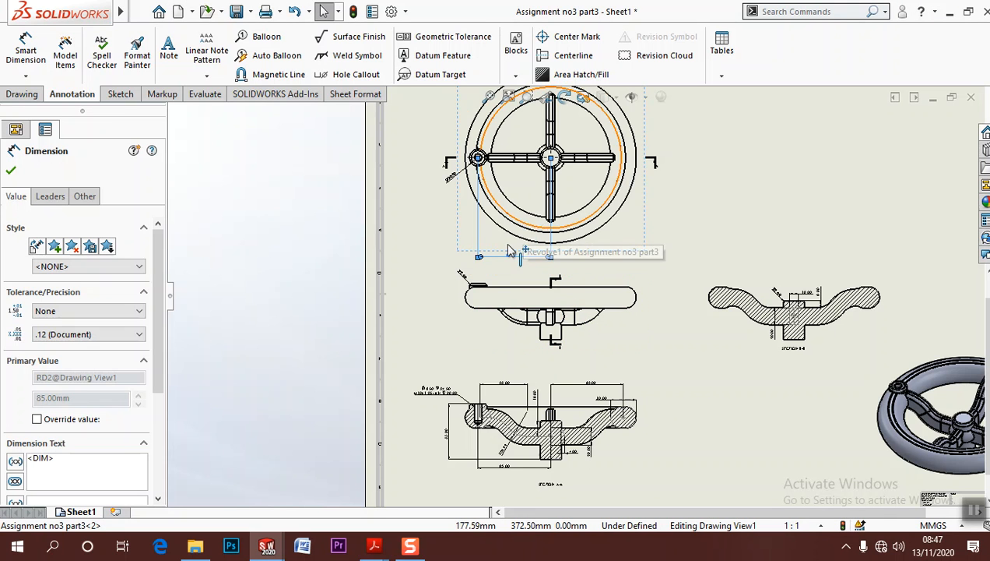
left_click(734, 394)
scroll(691, 372, "down", 1)
middle_click_drag(671, 347, 635, 330)
scroll(415, 378, "down", 2)
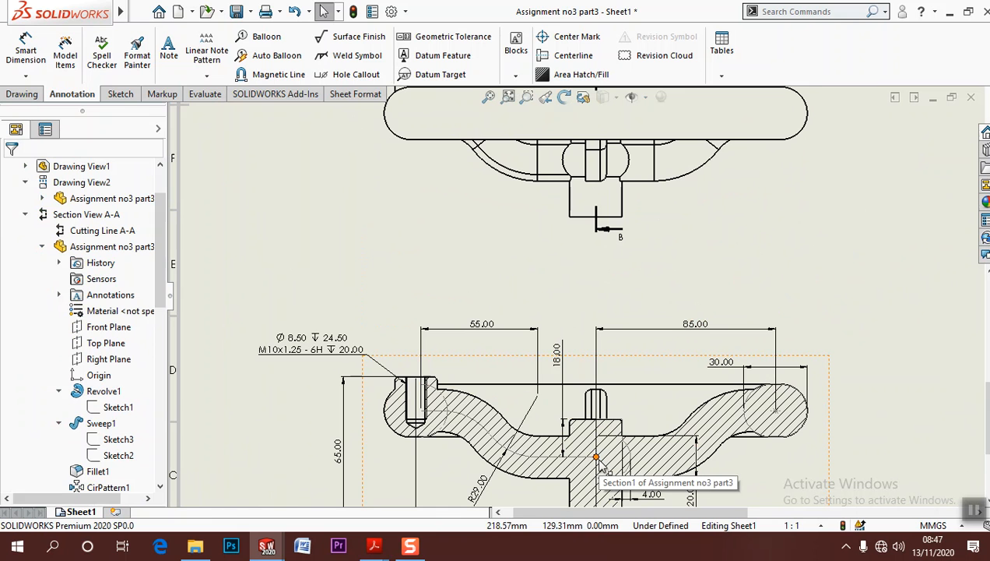
left_click(29, 60)
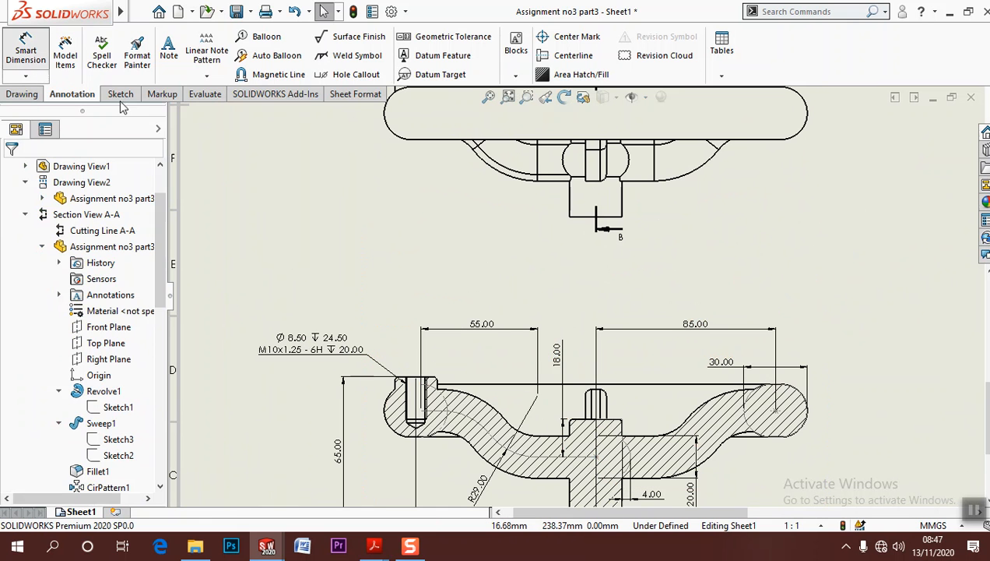
left_click(596, 457)
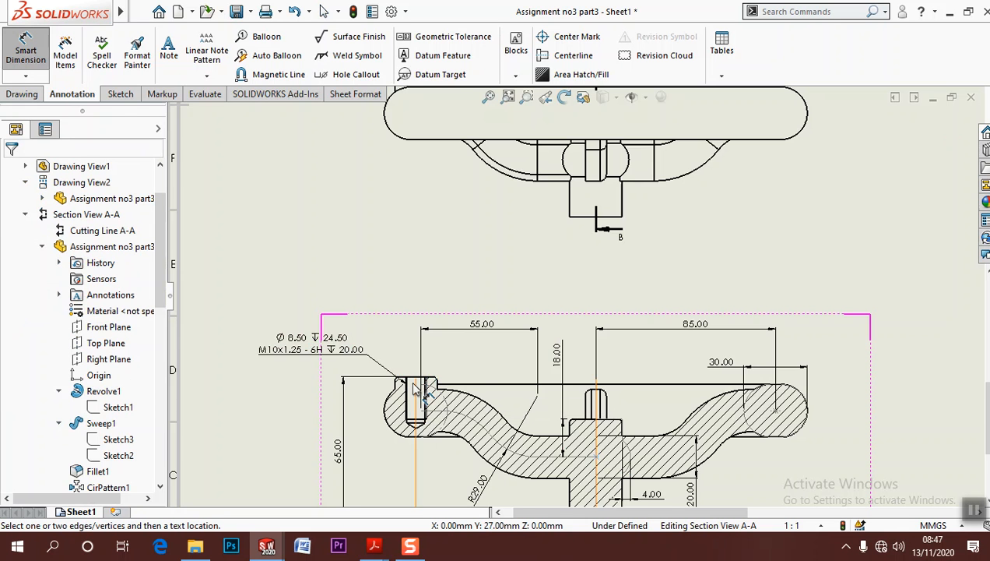
scroll(416, 389, "up", 6)
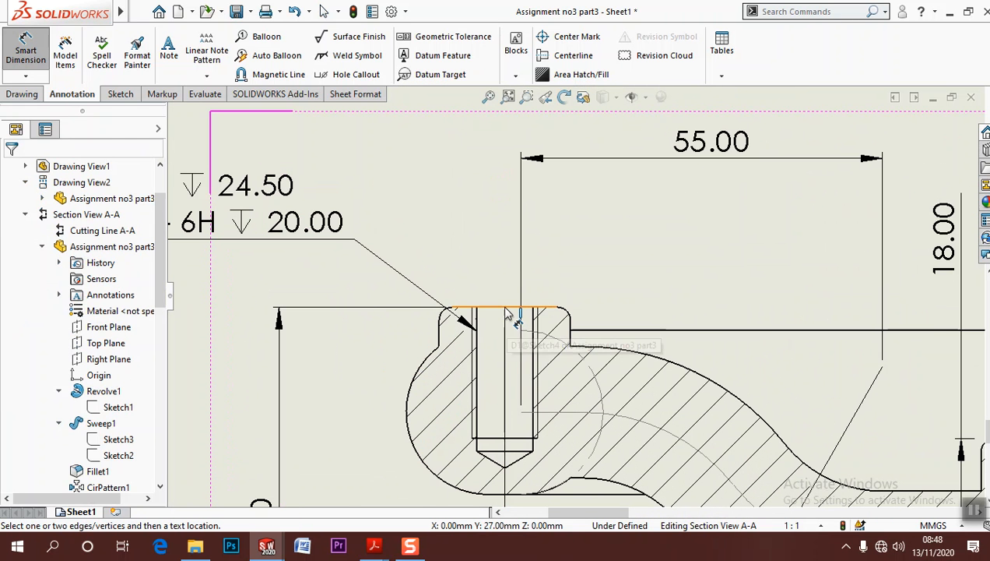
left_click(504, 309)
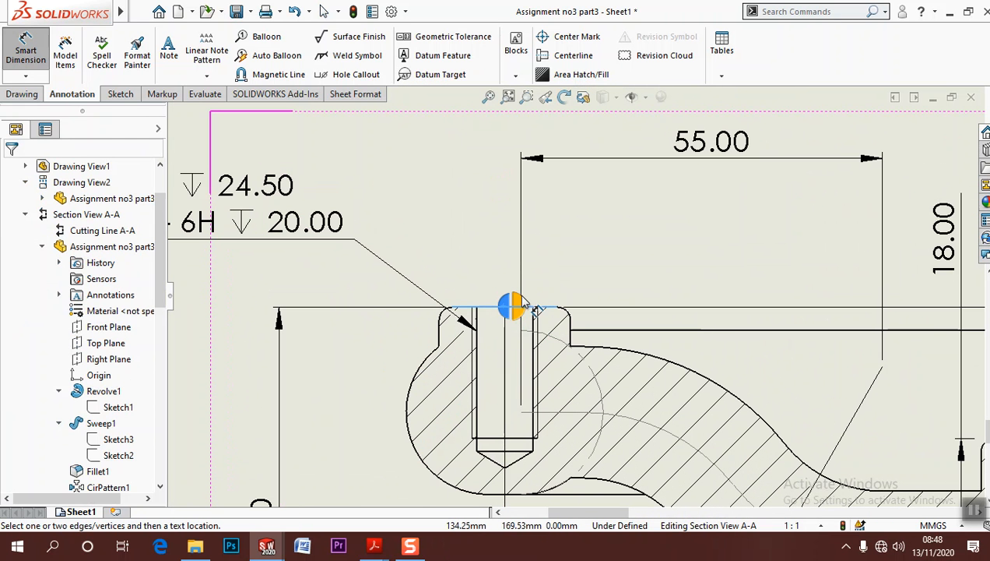
scroll(547, 257, "up", 8)
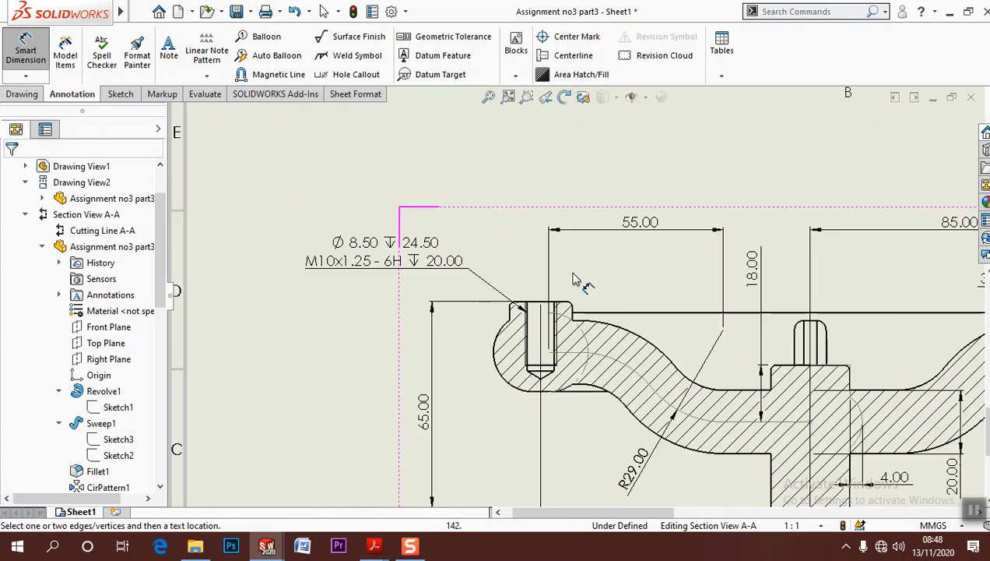
mouse_move(602, 261)
middle_mouse_down()
mouse_move(472, 344)
mouse_move(459, 297)
middle_mouse_up()
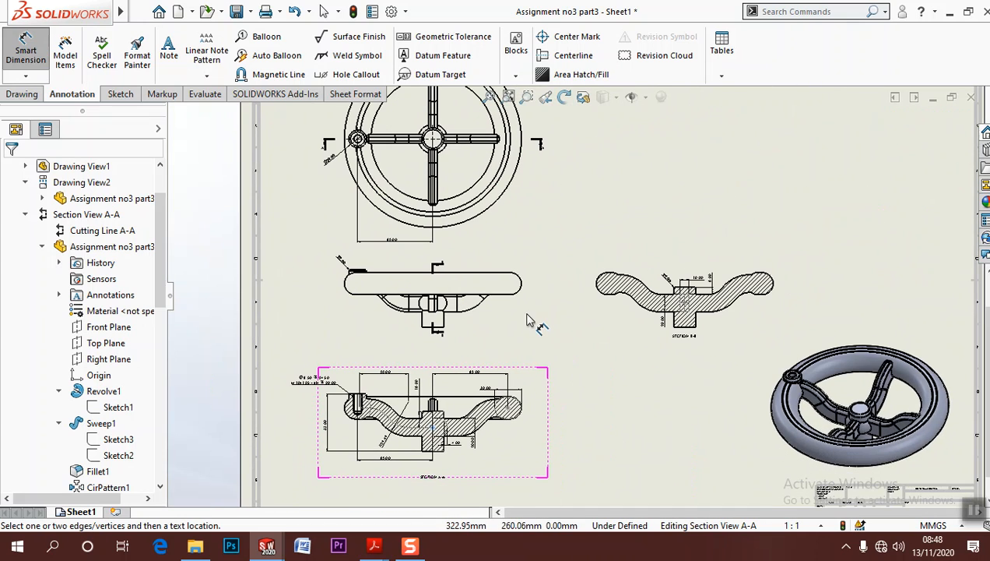
scroll(504, 336, "down", 3)
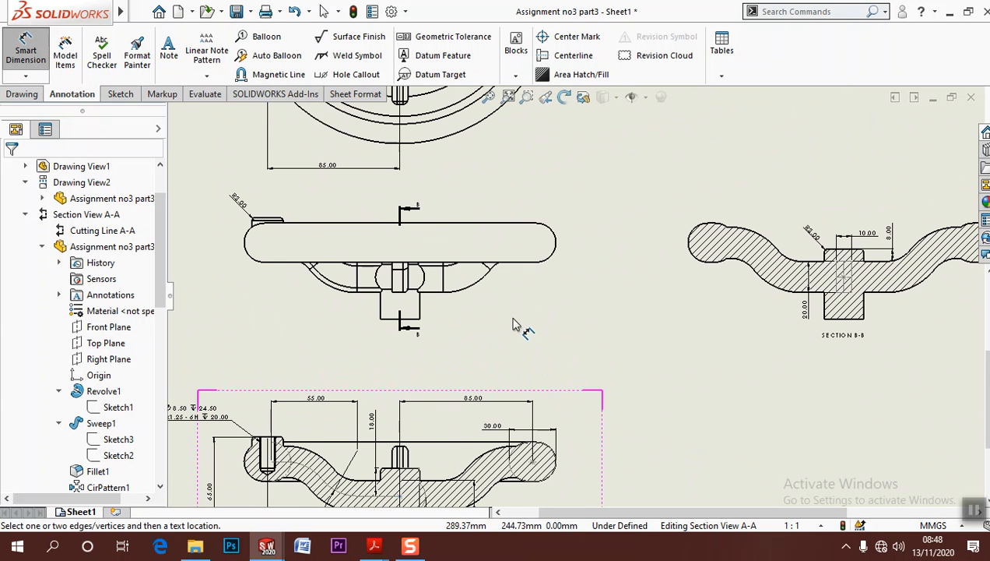
left_click(510, 289)
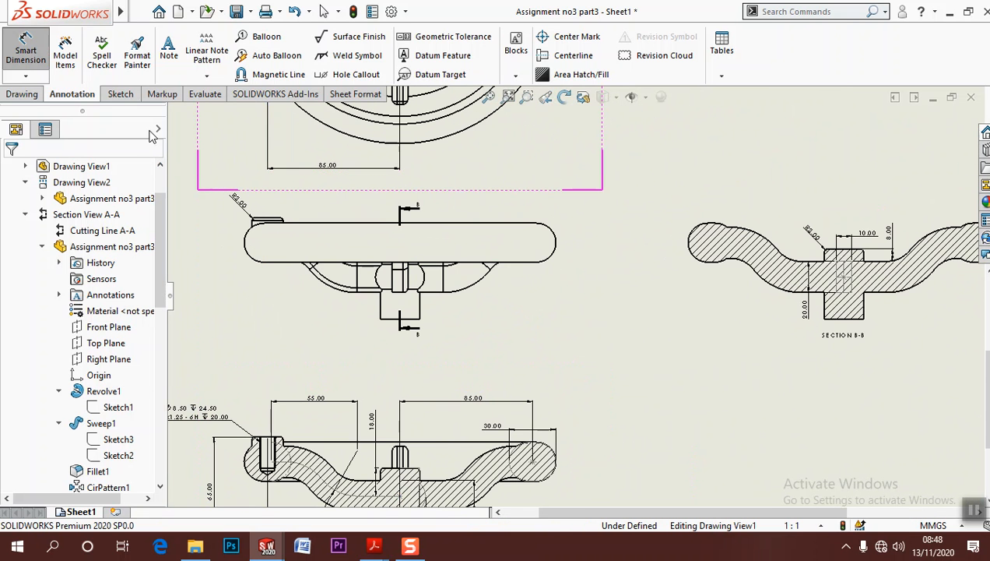
Dimension the rim's height between its upper and lower edges in the front view, placing the dimension beside the rim's outer end
left_click(26, 53)
left_click(500, 223)
left_click(492, 262)
left_click(572, 288)
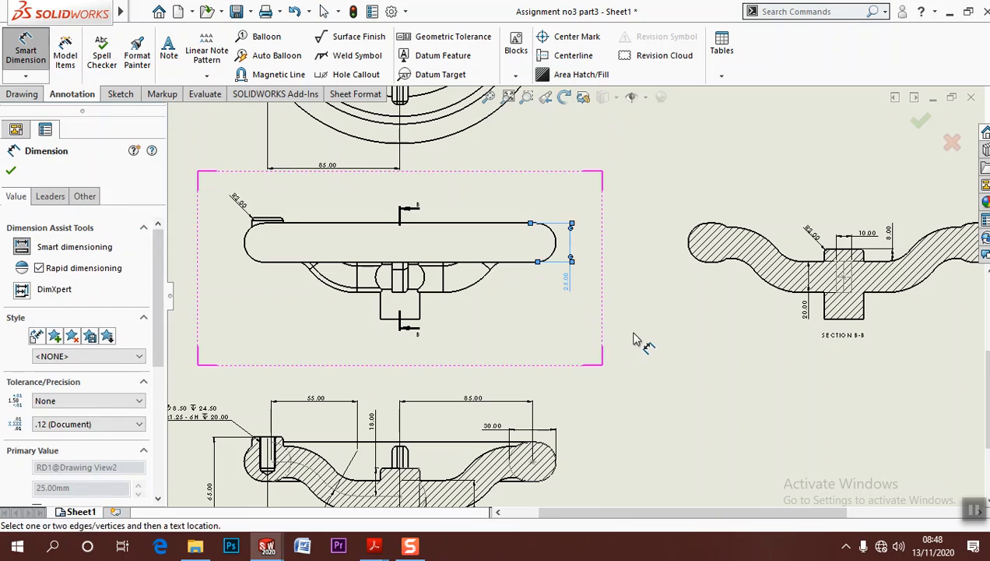
key("Escape")
scroll(576, 316, "down", 3)
scroll(577, 315, "up", 3)
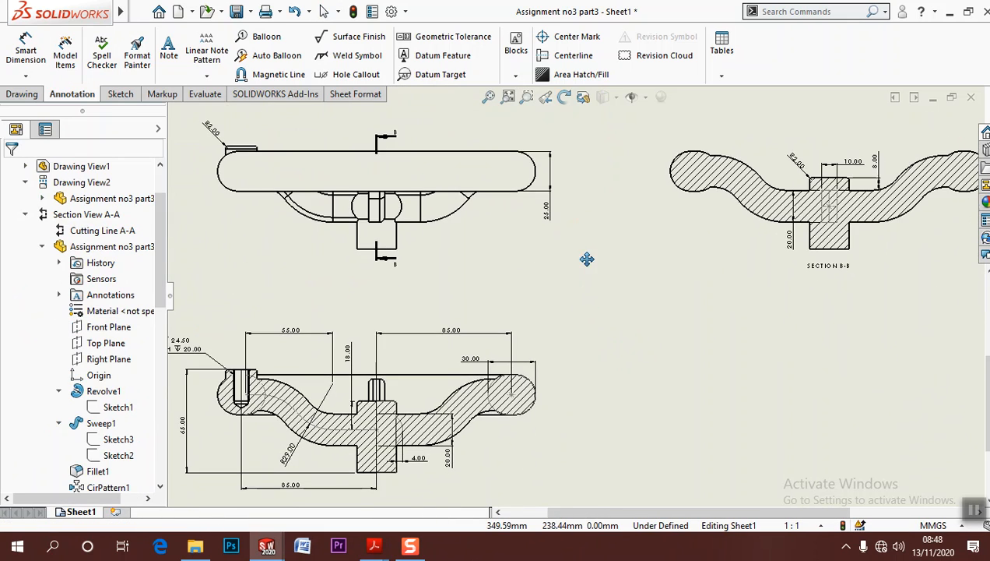
Fit the whole sheet in view and save the drawing as a PDF named Assignment no3 part3 in the part3 folder
scroll(471, 219, "up", 2)
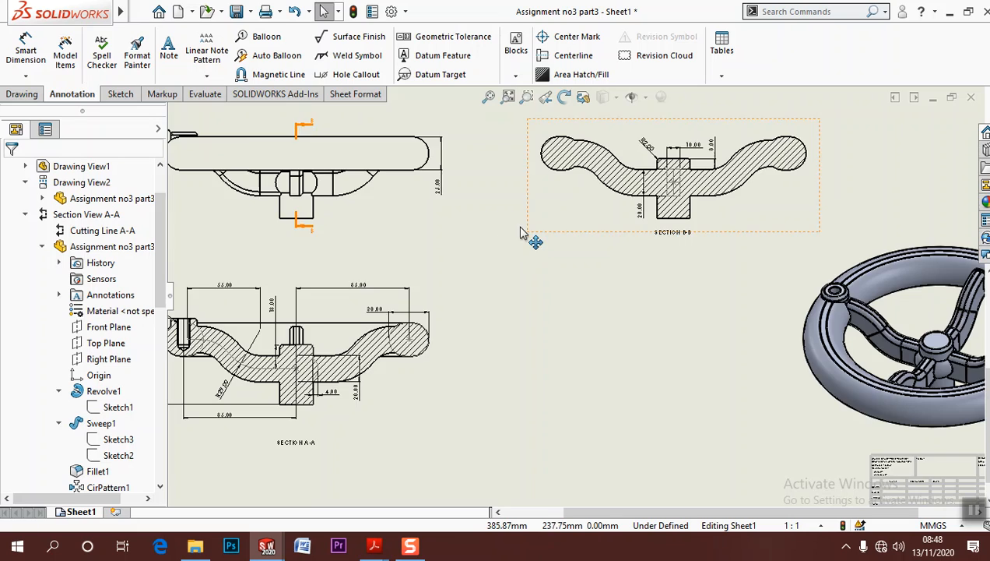
scroll(570, 334, "up", 3)
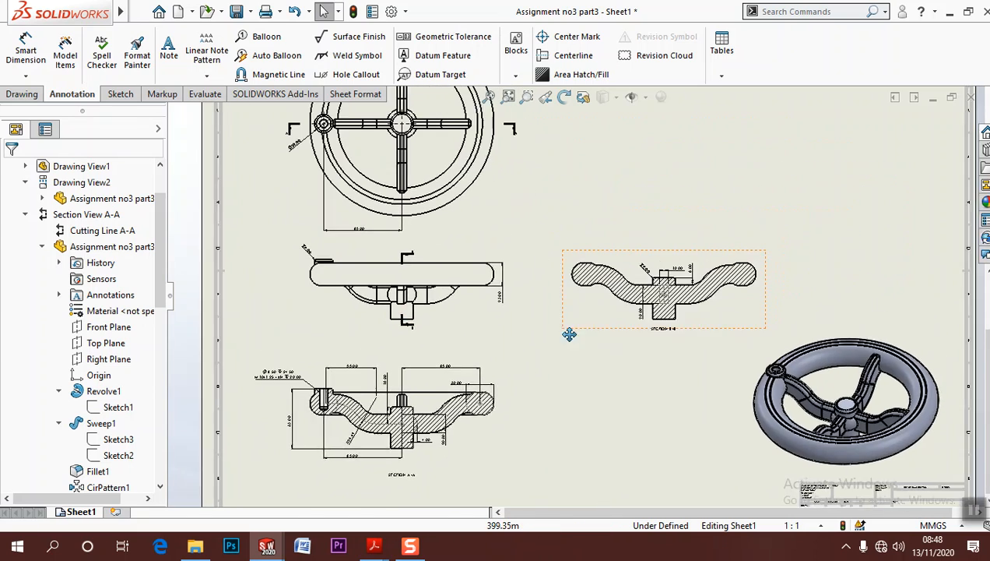
scroll(565, 368, "up", 2)
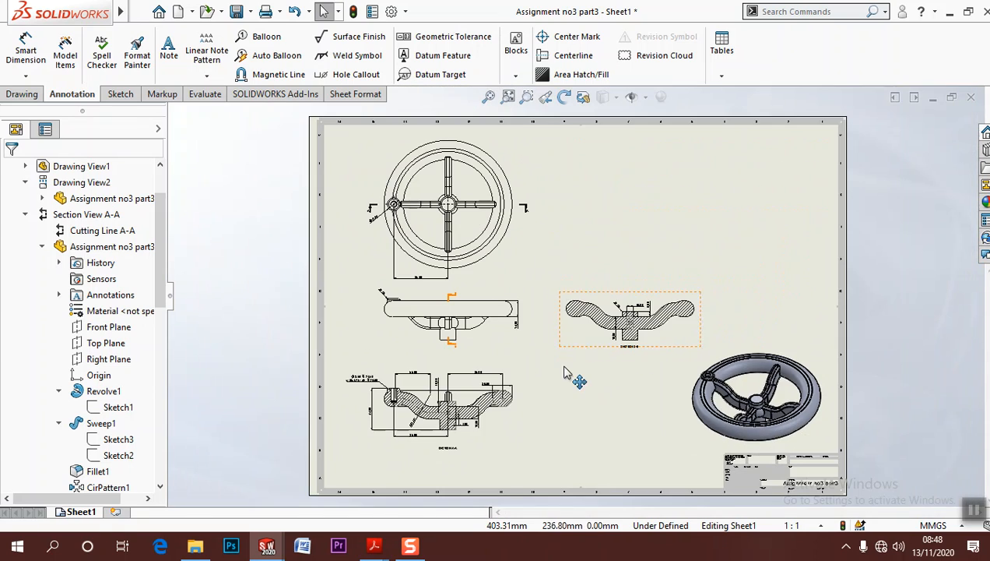
left_click(507, 99)
left_click(140, 10)
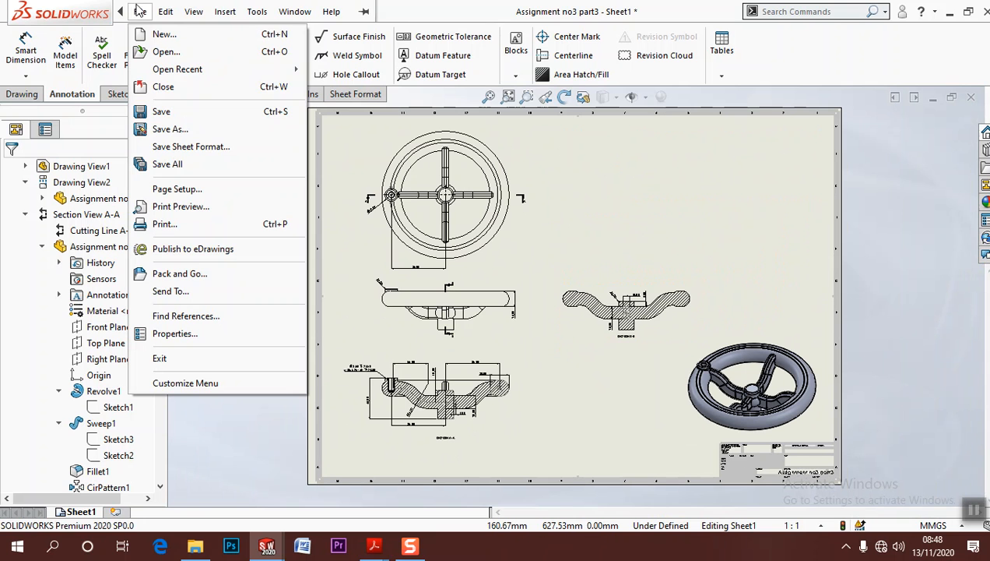
left_click(170, 129)
left_click(433, 237)
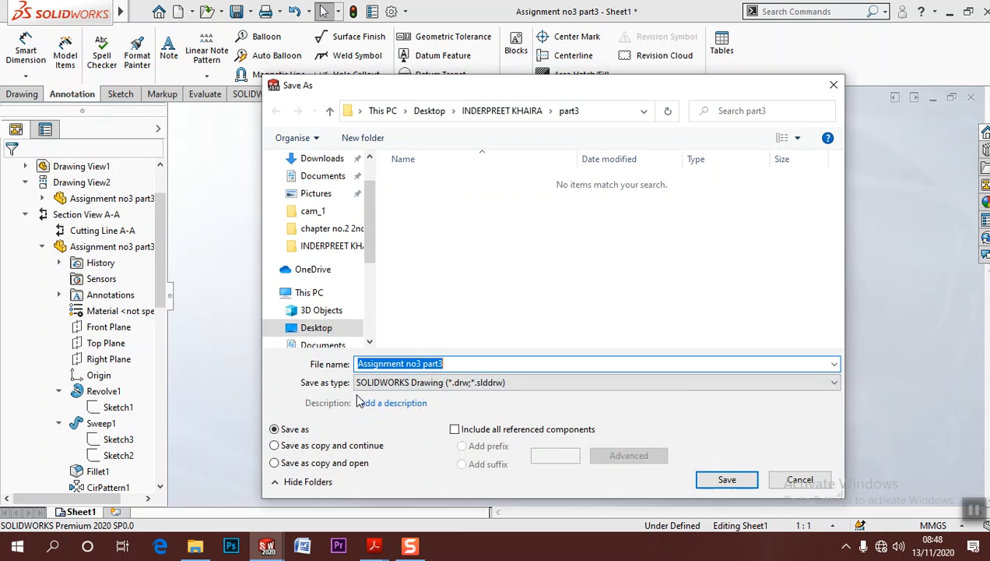
left_click(421, 382)
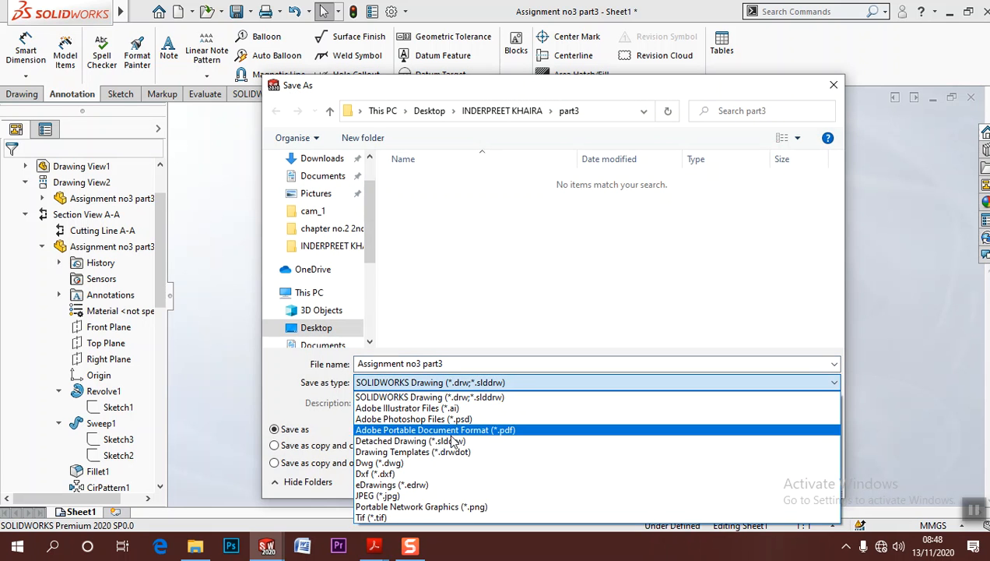
left_click(452, 430)
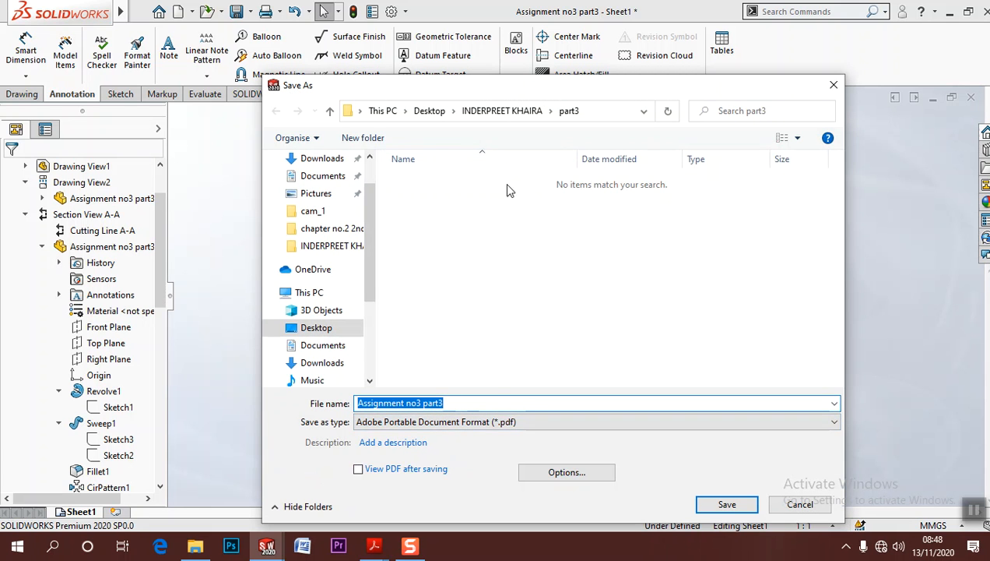
left_click(728, 504)
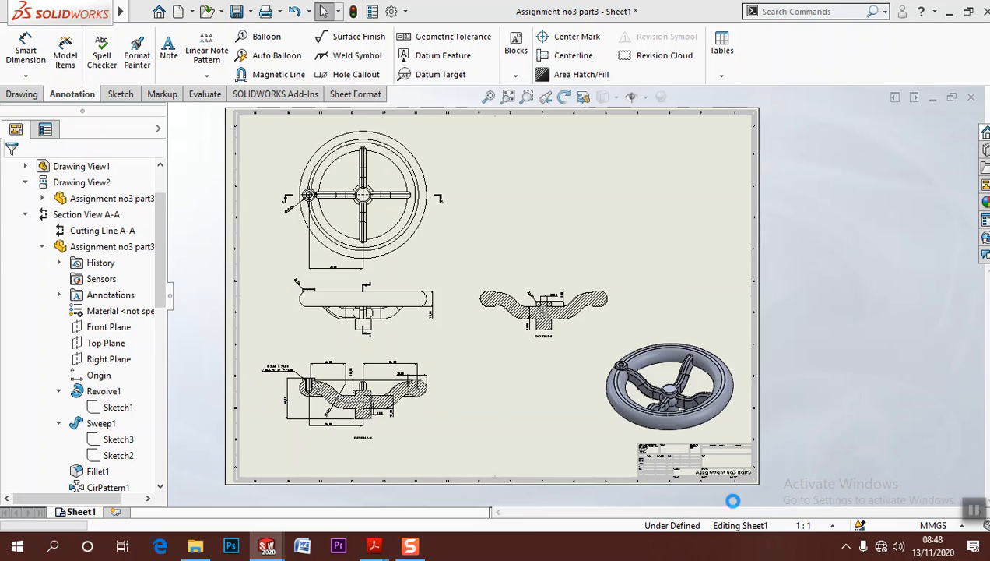
Edit the sheet format to set the title block's title text to size 16, and return to the sheet
scroll(676, 448, "down", 3)
right_click(551, 426)
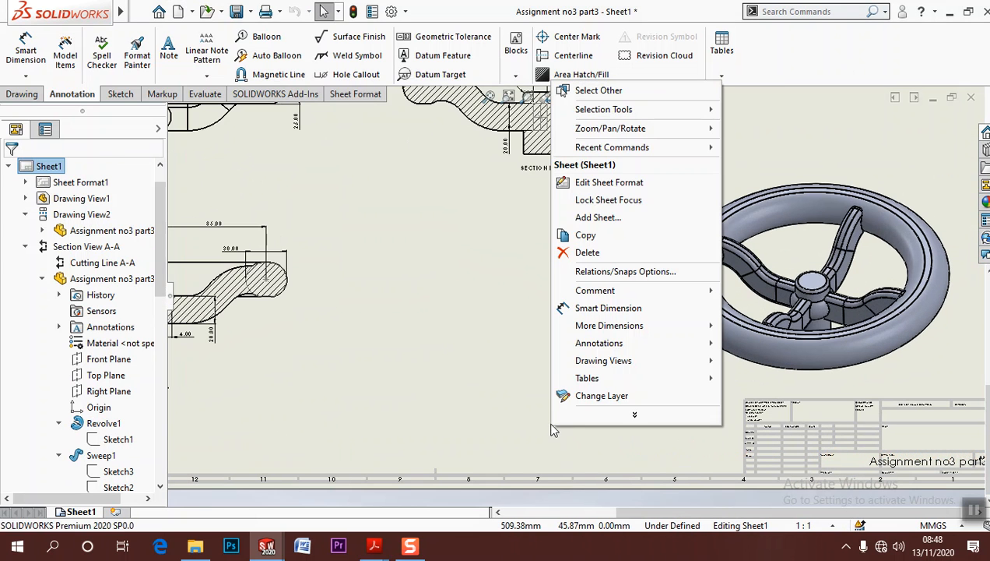
left_click(606, 184)
scroll(923, 453, "down", 5)
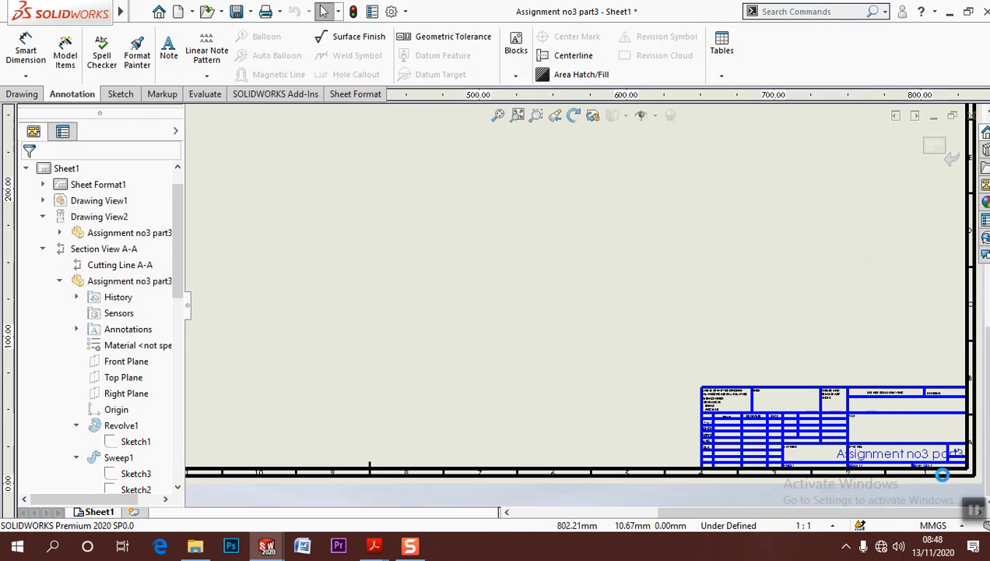
left_click_drag(810, 389, 843, 318)
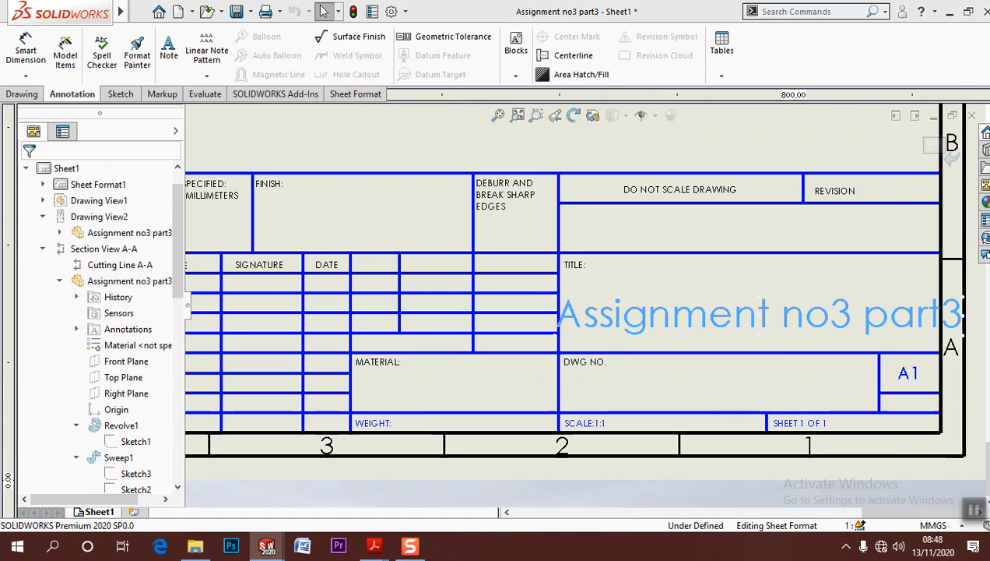
double_click(818, 323)
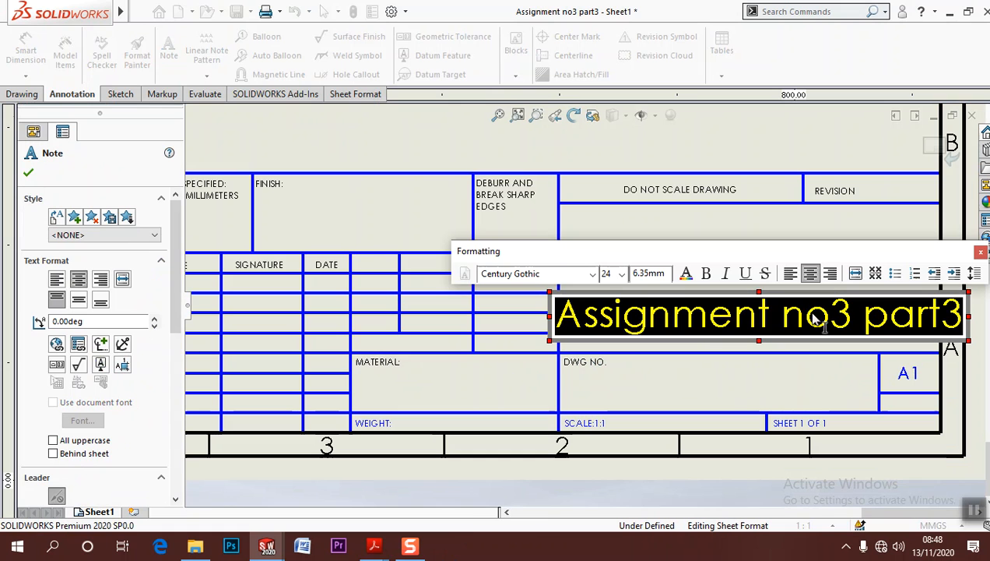
left_click(623, 274)
left_click(615, 358)
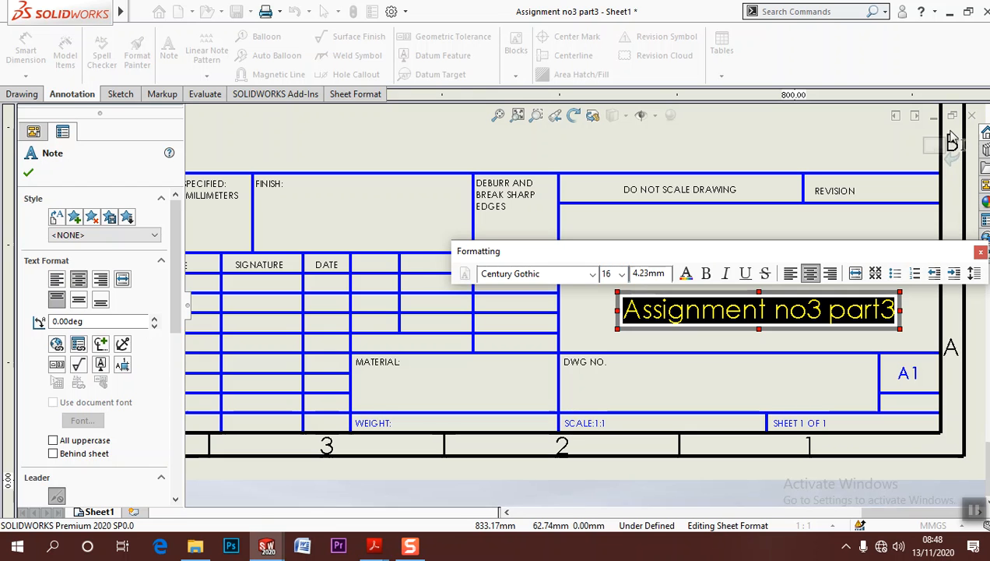
left_click(822, 183)
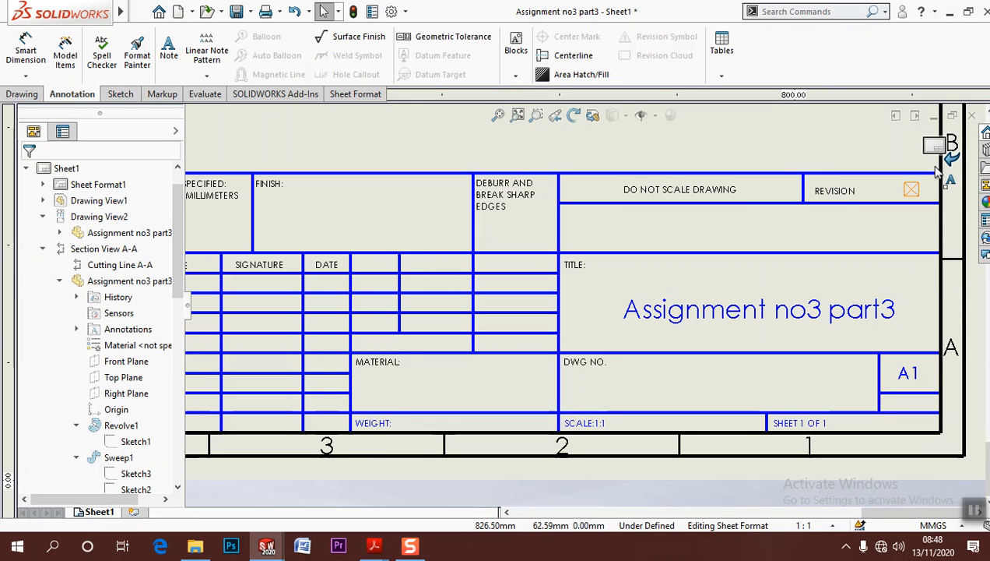
left_click(934, 148)
scroll(817, 270, "up", 2)
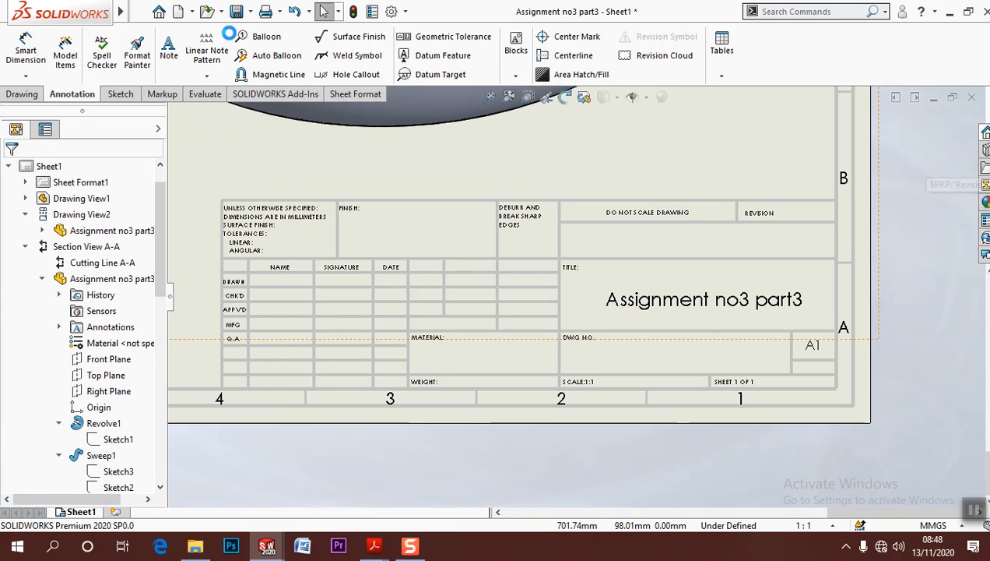
Open the handwheel part model from the isometric drawing view
scroll(412, 168, "up", 3)
mouse_move(369, 155)
middle_mouse_down()
mouse_move(521, 342)
mouse_move(539, 391)
middle_mouse_up()
left_click(366, 249)
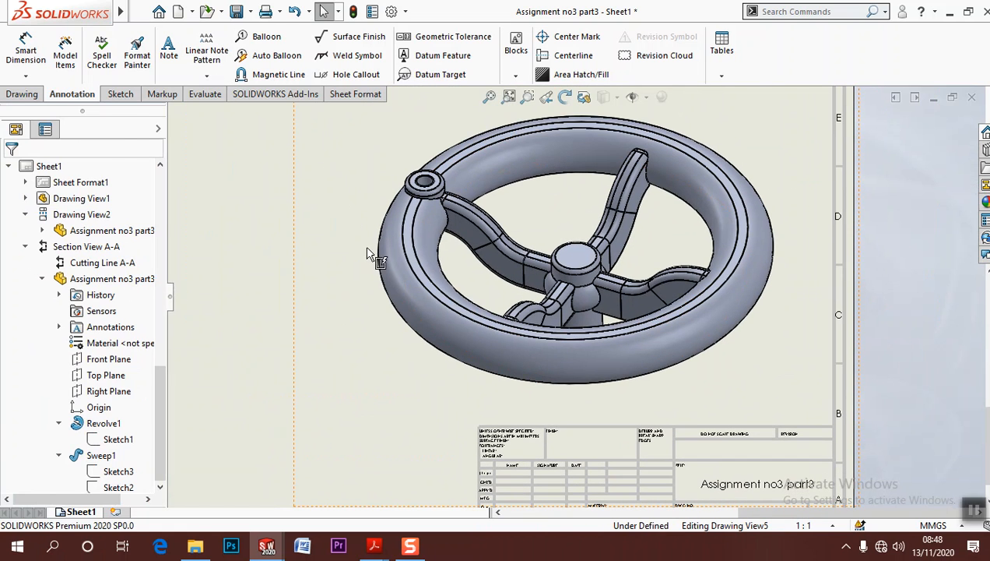
left_click(390, 256)
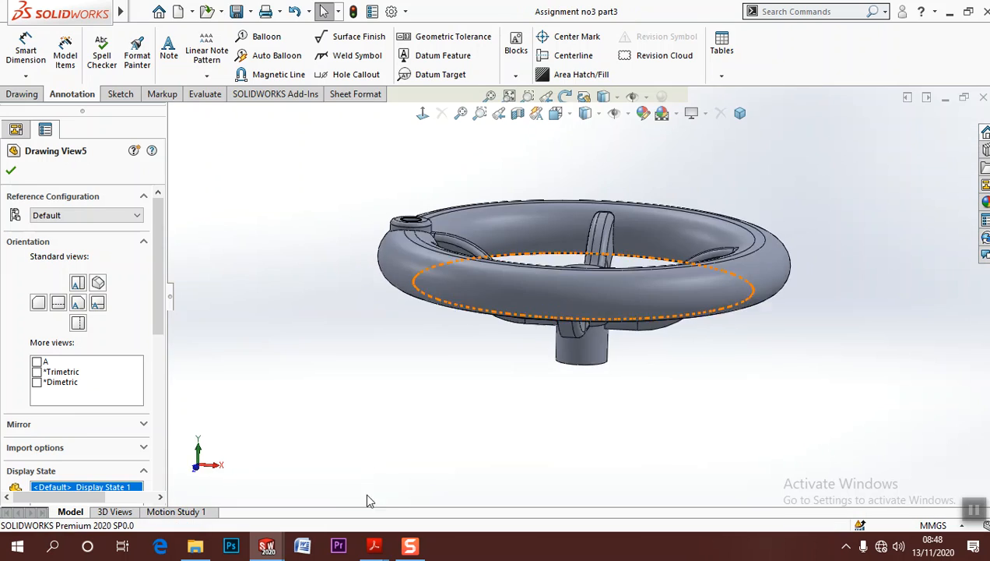
Switch to the reference PDF in Acrobat Reader and examine its views, profile dimensions and title block, including the material field
mouse_move(375, 548)
left_click(384, 498)
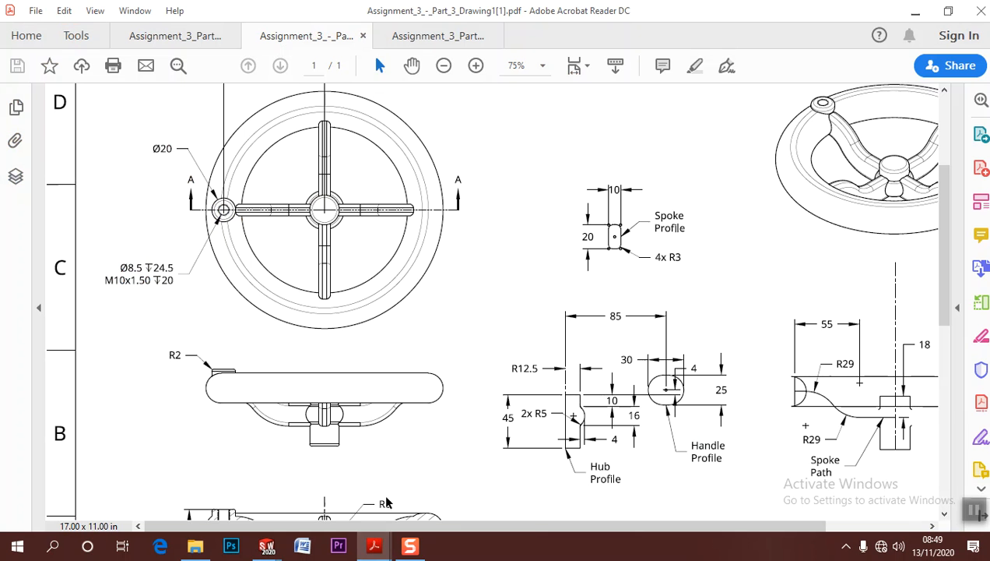
scroll(608, 410, "down", 2)
scroll(607, 410, "down", 3)
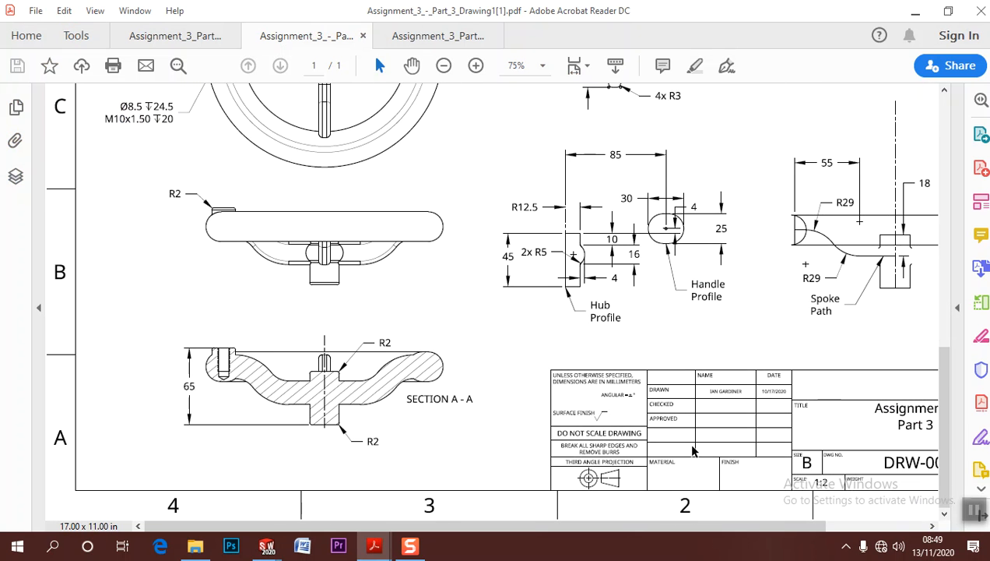
scroll(693, 451, "down", 3, "ctrl")
scroll(685, 436, "up", 6, "ctrl")
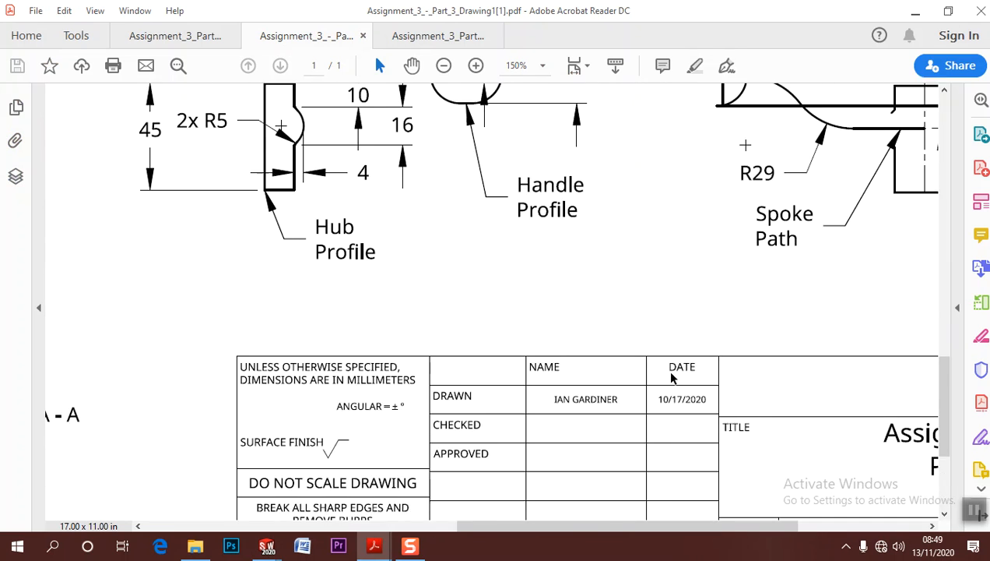
scroll(671, 378, "down", 4)
scroll(635, 434, "down", 3, "ctrl")
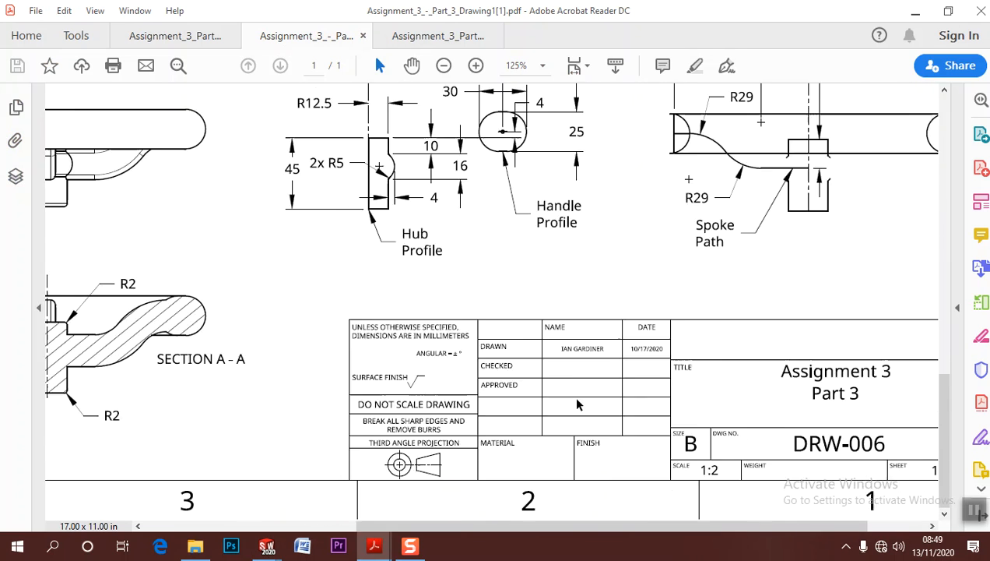
scroll(669, 475, "up", 4, "ctrl")
scroll(729, 389, "down", 3, "ctrl")
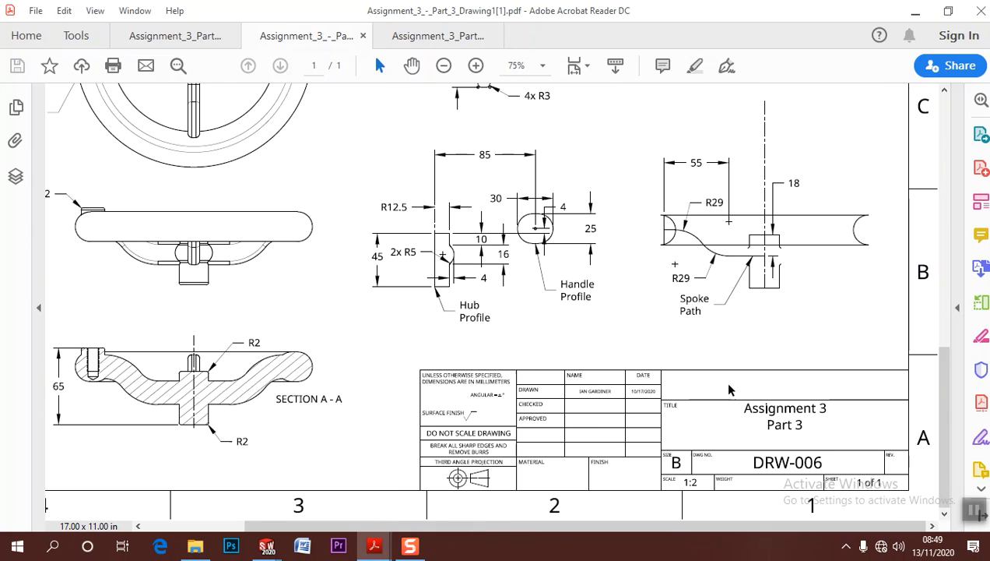
Return to the handwheel part model in SOLIDWORKS and set its material to Brass
left_click(916, 12)
scroll(783, 255, "down", 1)
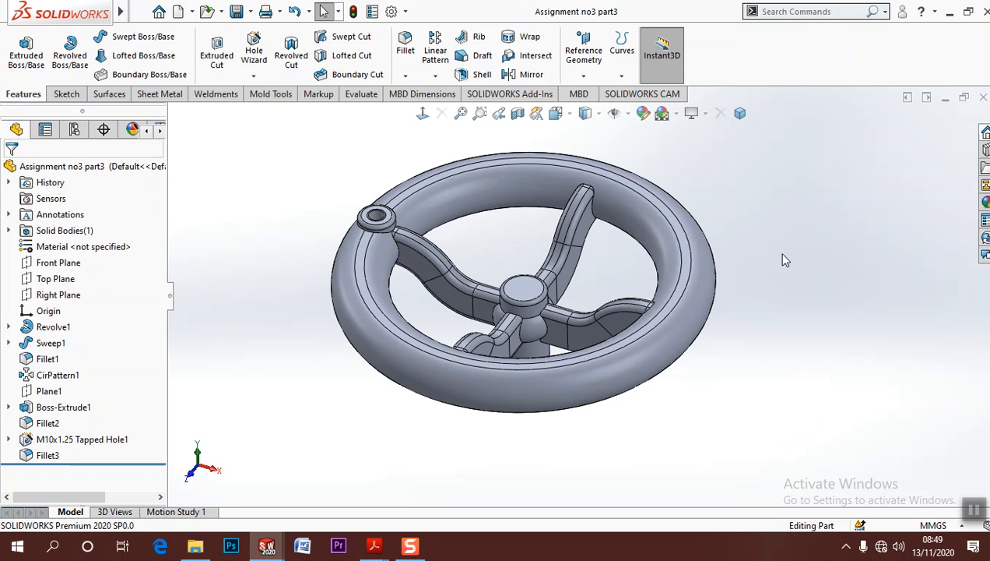
scroll(487, 185, "down", 1)
scroll(327, 148, "down", 1)
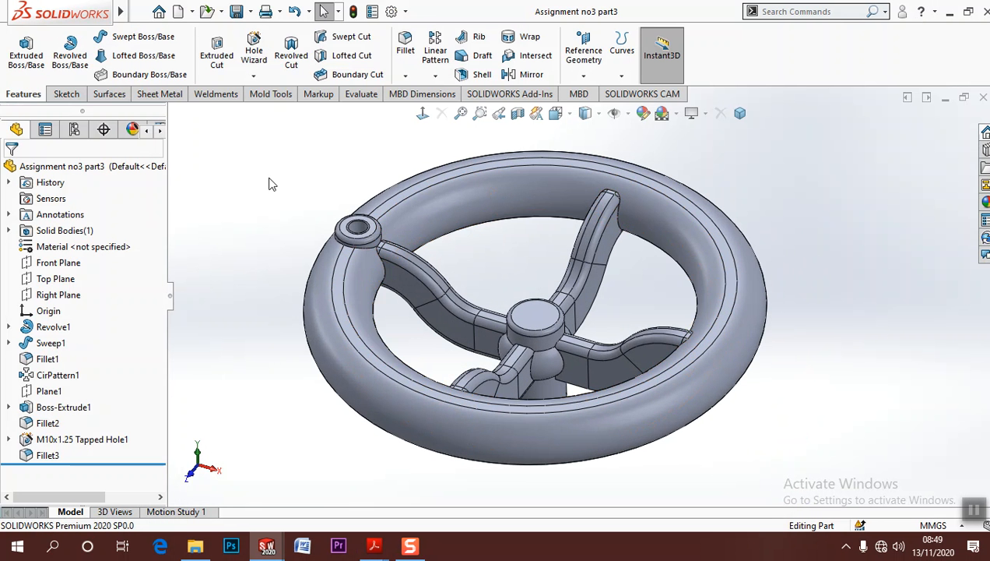
right_click(56, 249)
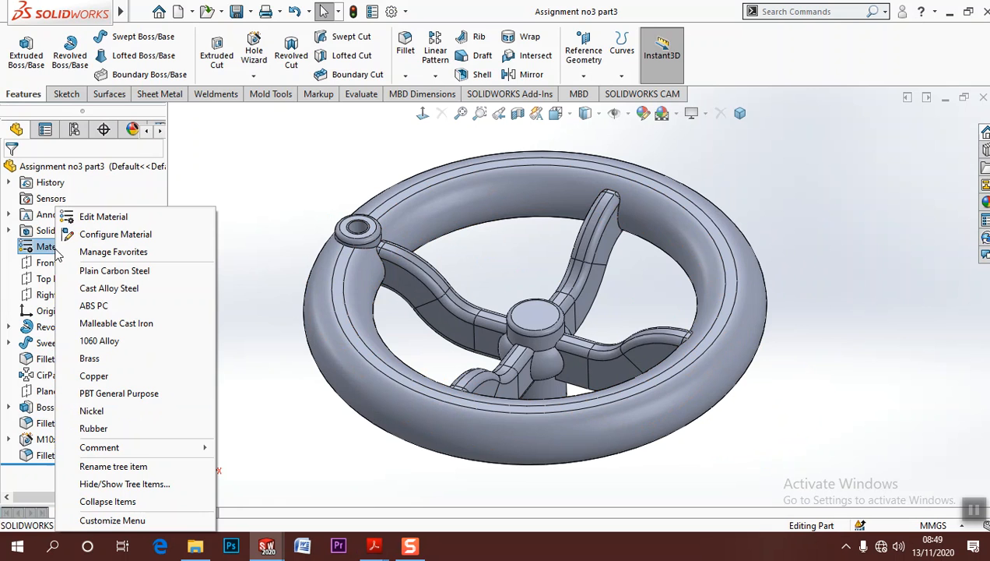
left_click(99, 362)
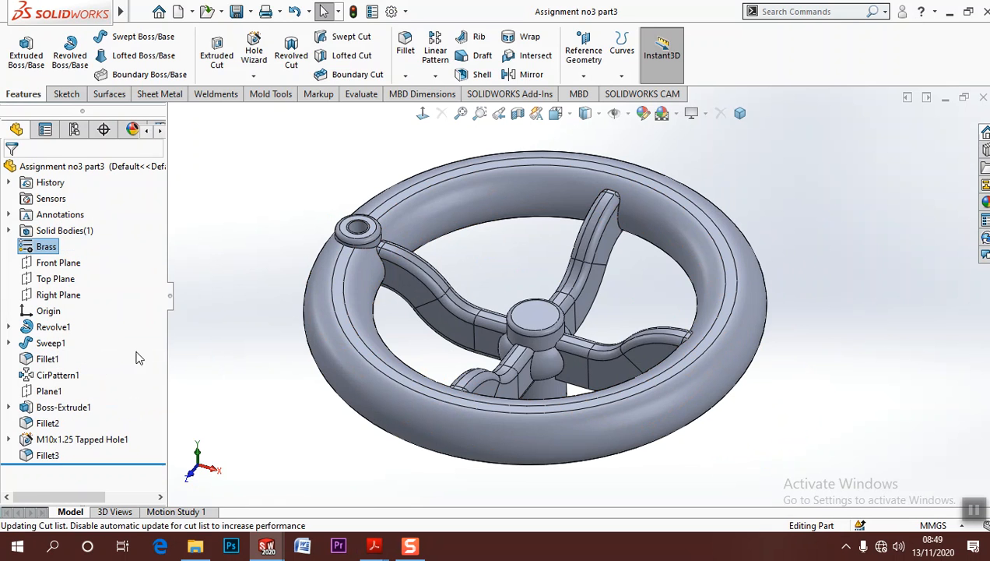
scroll(240, 350, "up", 1)
scroll(235, 350, "down", 1)
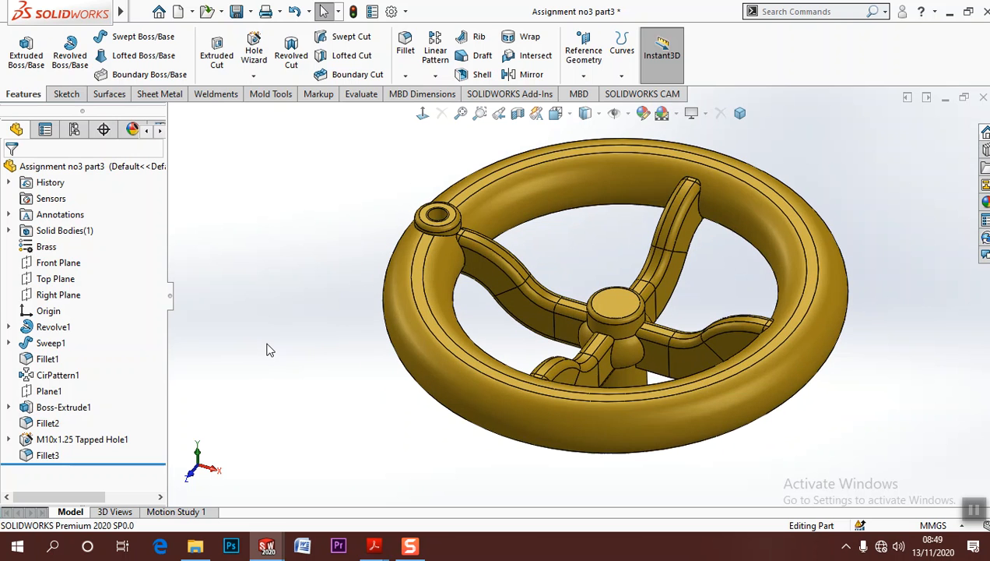
scroll(768, 292, "down", 1)
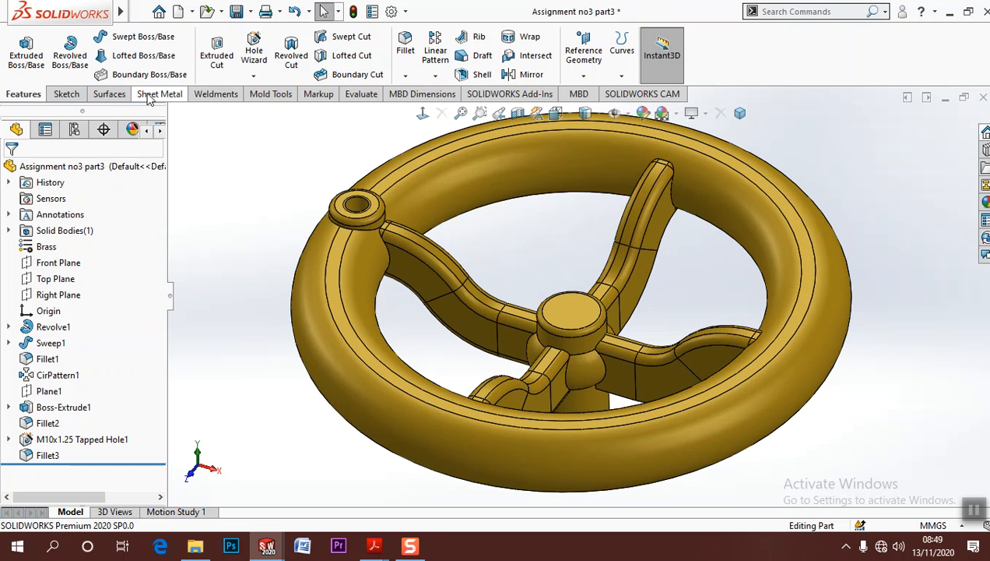
Evaluate the handwheel part's mass properties and close the report
left_click(271, 94)
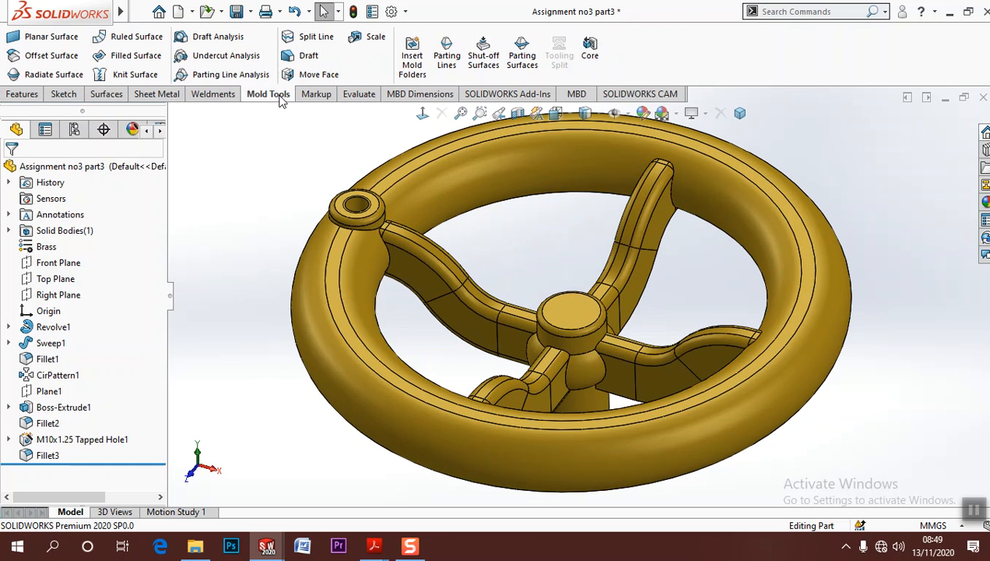
left_click(357, 94)
left_click(191, 46)
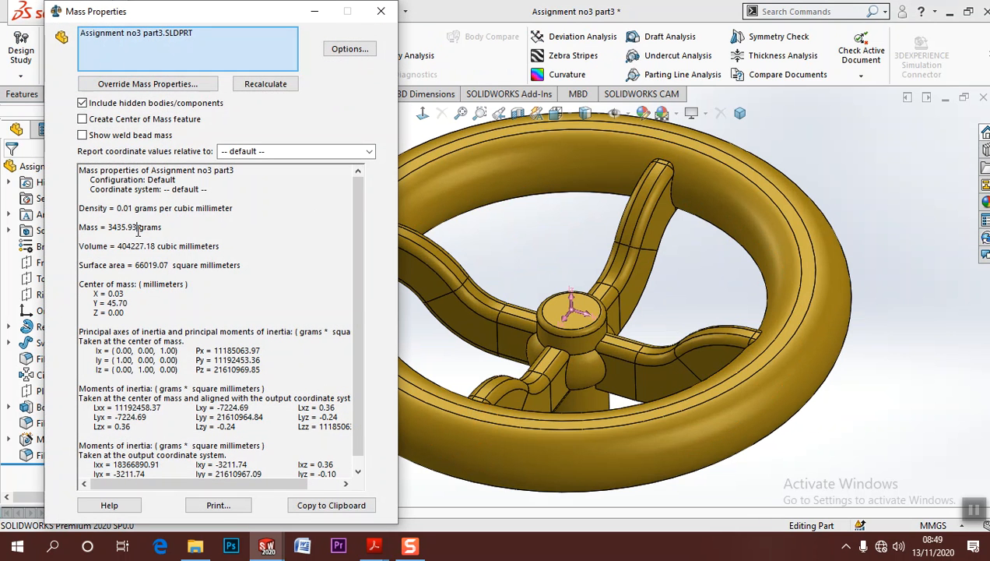
left_click(381, 10)
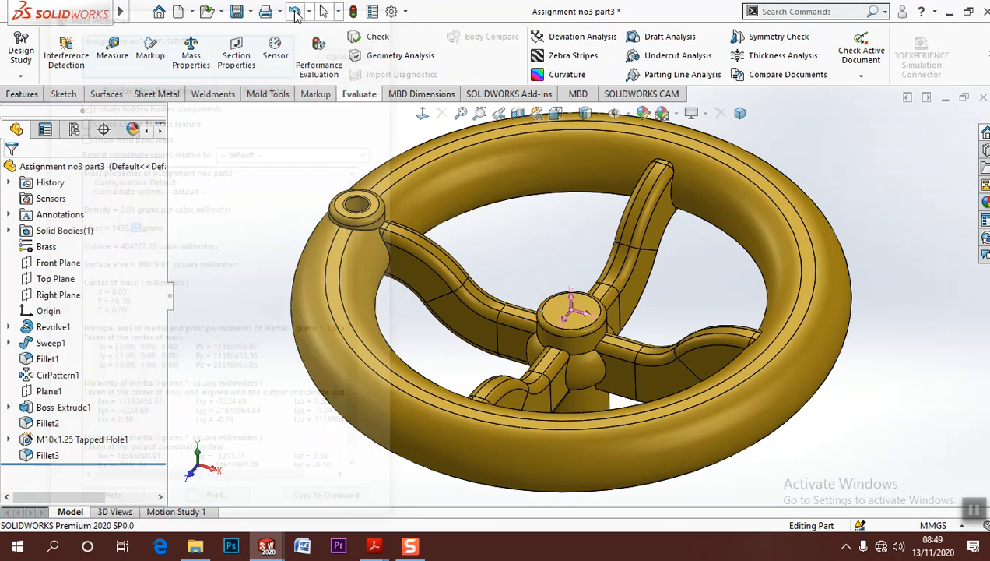
Add Material and Weight as custom properties in the part's file properties
left_click(141, 12)
left_click(175, 410)
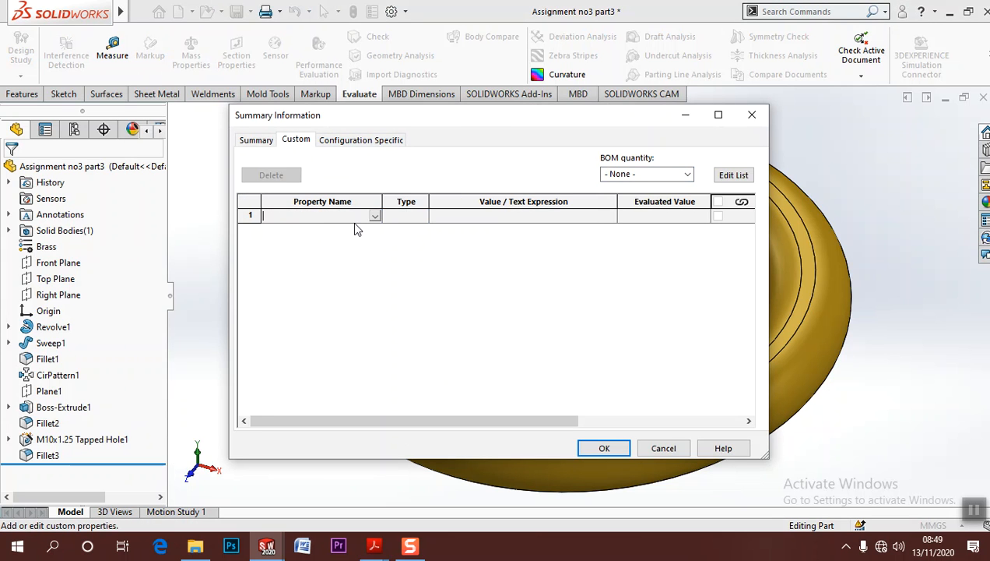
left_click(375, 218)
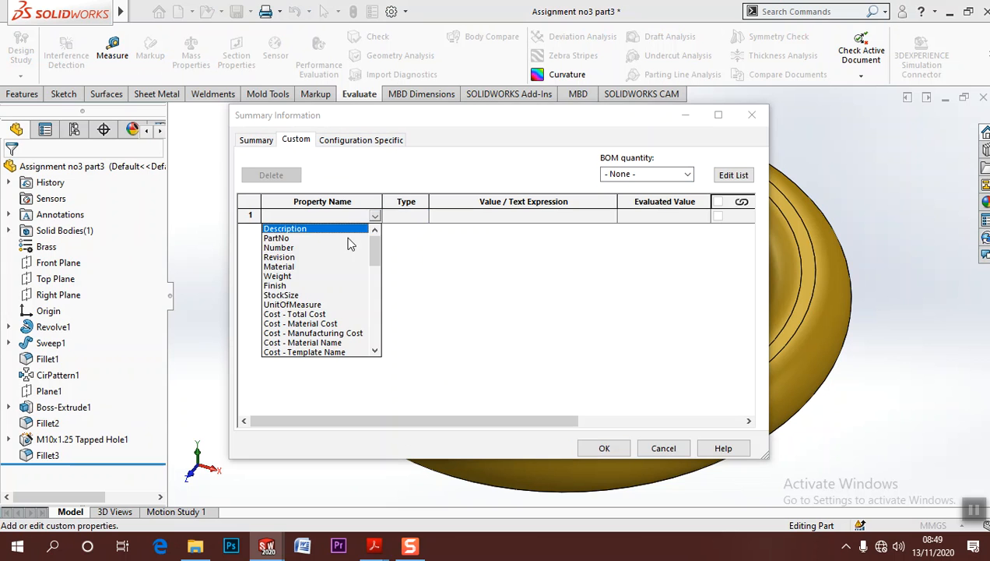
left_click(279, 266)
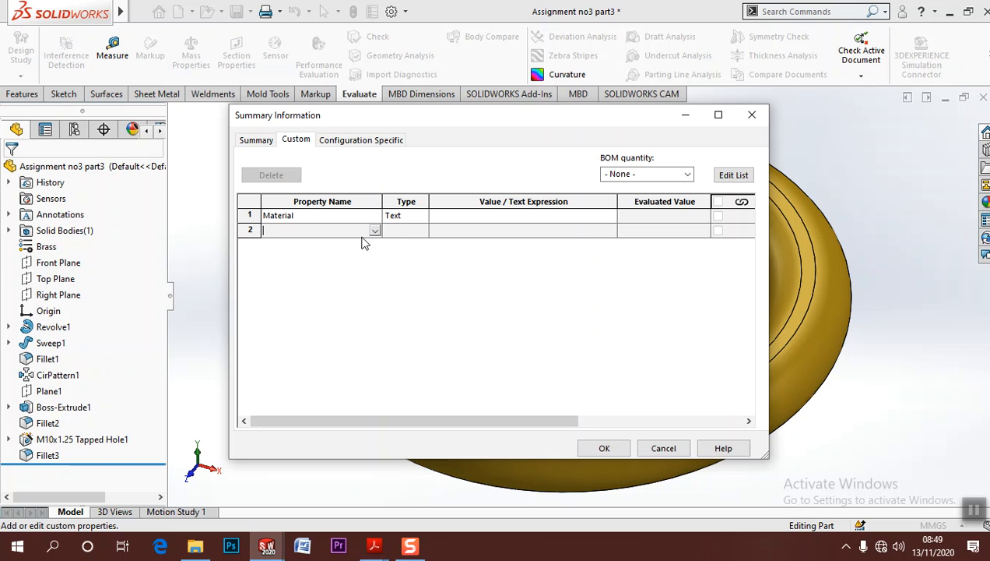
left_click(375, 231)
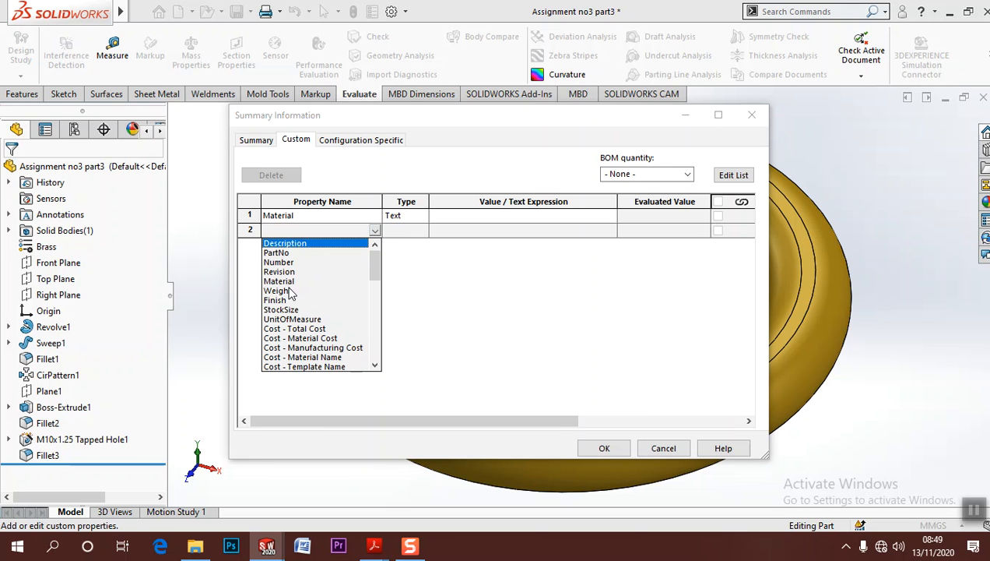
left_click(277, 290)
Link the Material property to the part's Material and the Weight property to its Mass, and accept the properties
left_click(608, 217)
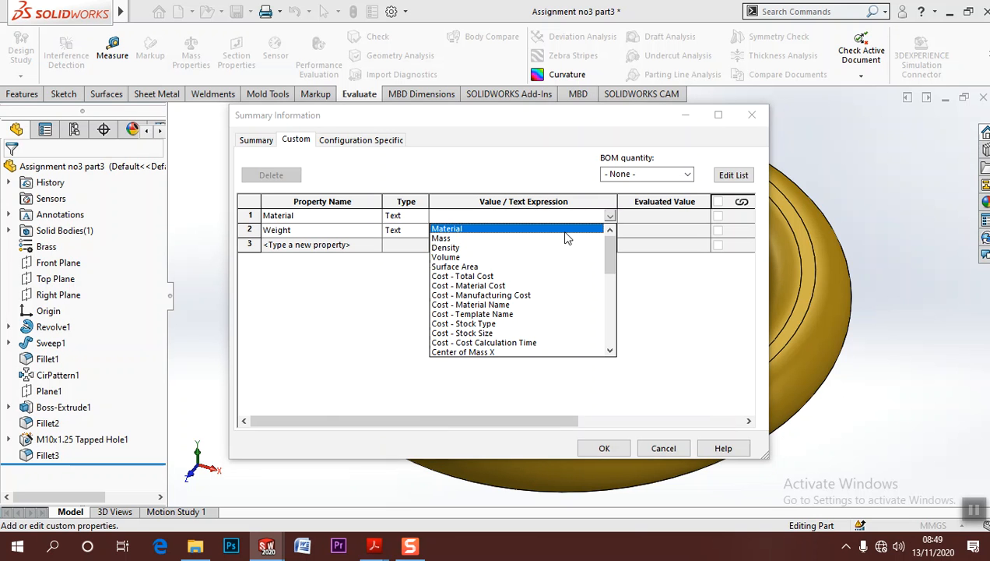
left_click(449, 229)
left_click(609, 230)
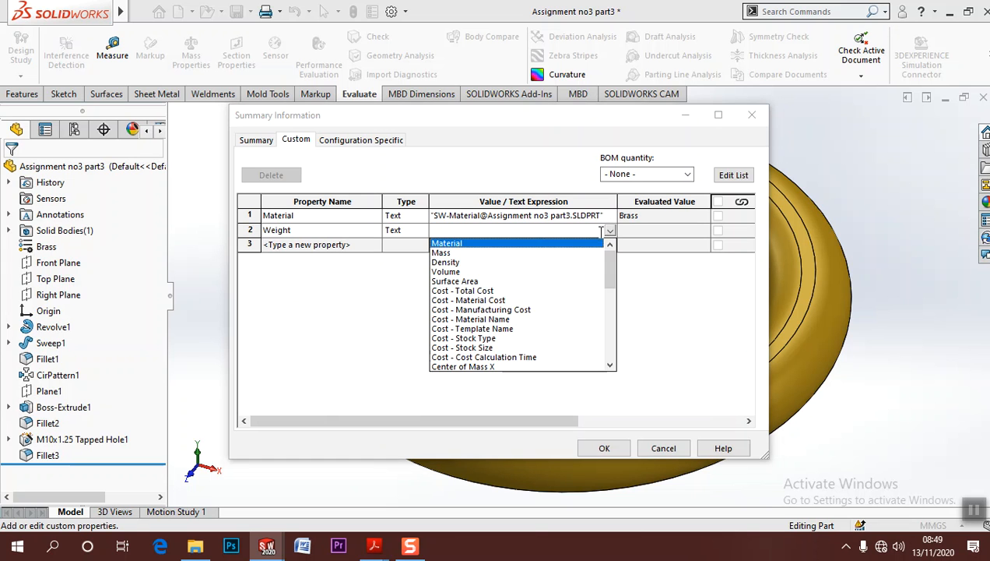
left_click(443, 253)
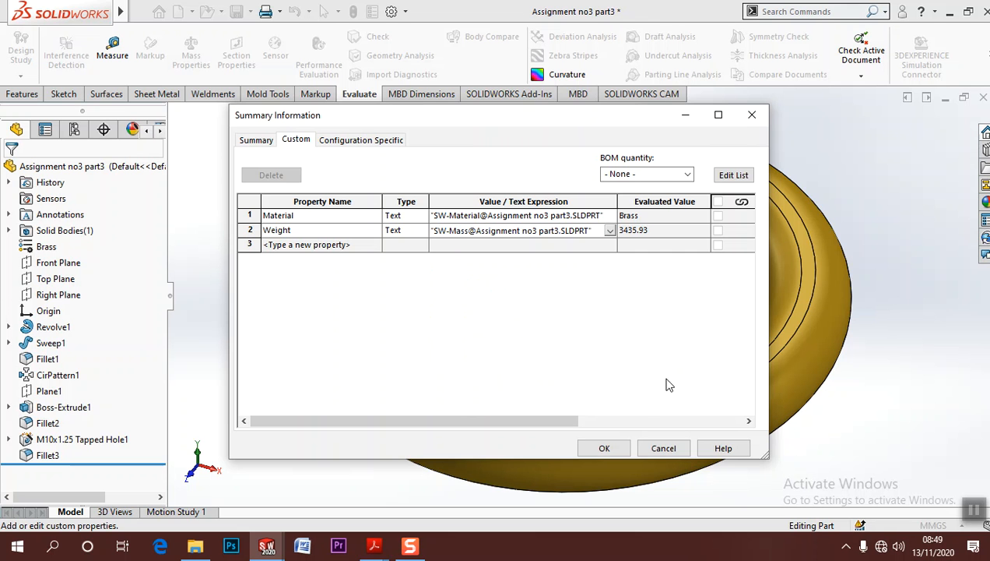
left_click(605, 449)
Switch to the drawing sheet and check the material and weight fields in the title block
mouse_move(121, 11)
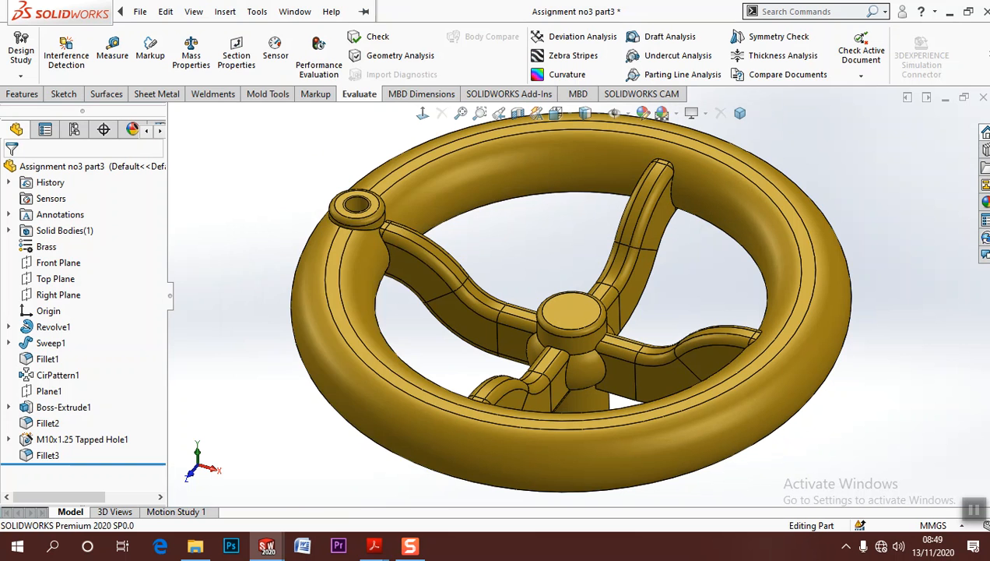
left_click(294, 13)
left_click(346, 183)
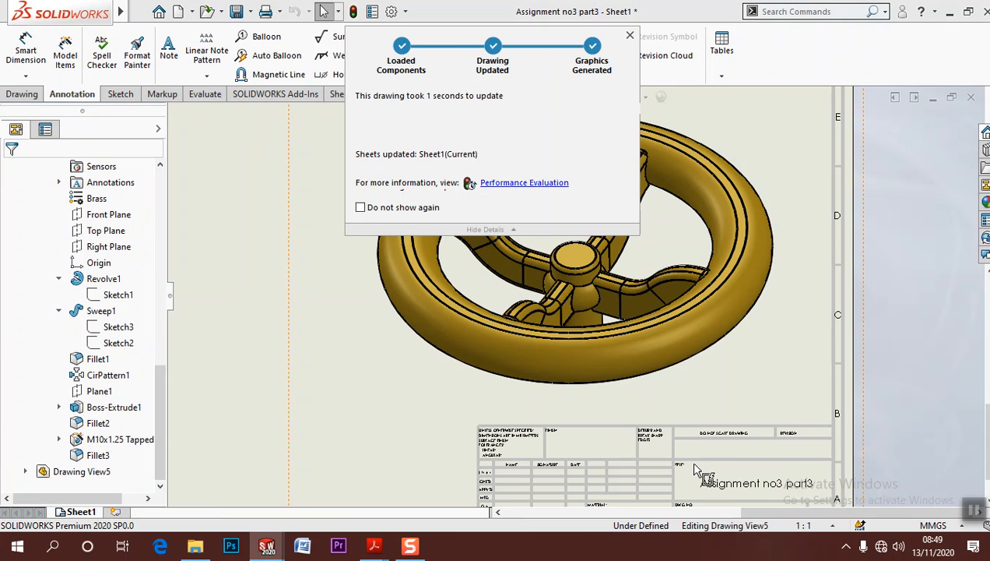
scroll(658, 411, "down", 5)
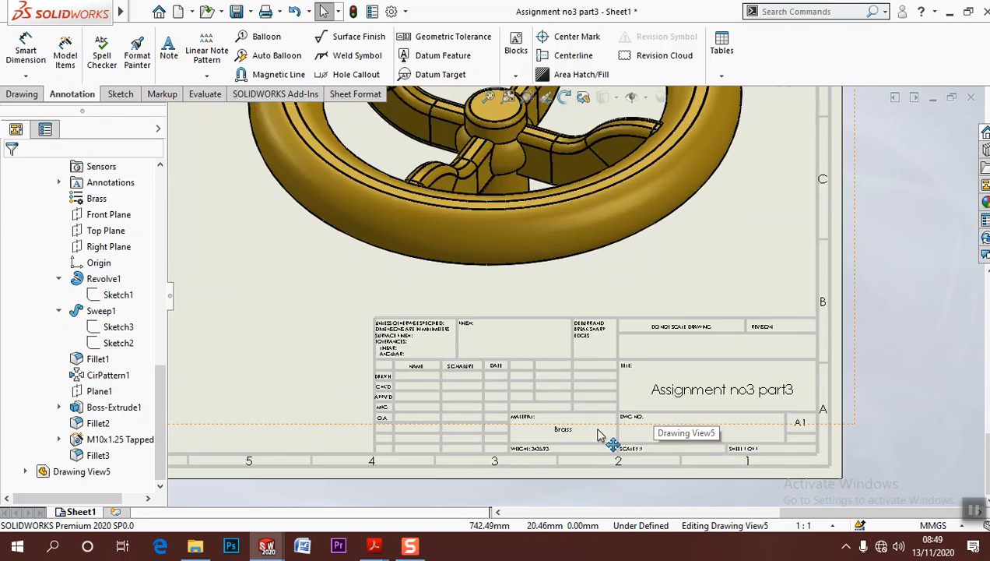
scroll(525, 418, "down", 3)
scroll(523, 422, "up", 2)
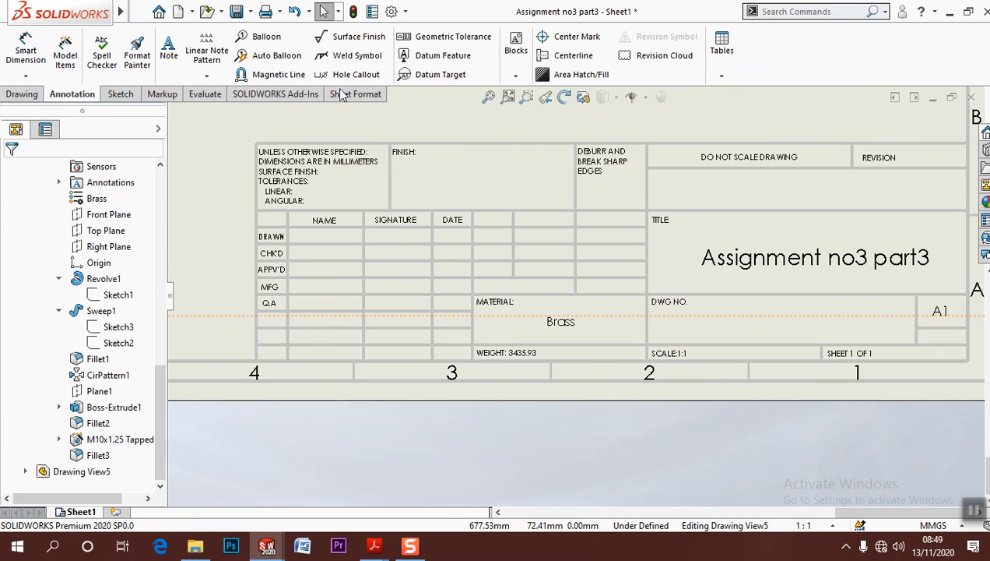
Go back to the handwheel part model and change its material to Rubber
mouse_move(107, 14)
left_click(295, 12)
left_click(348, 147)
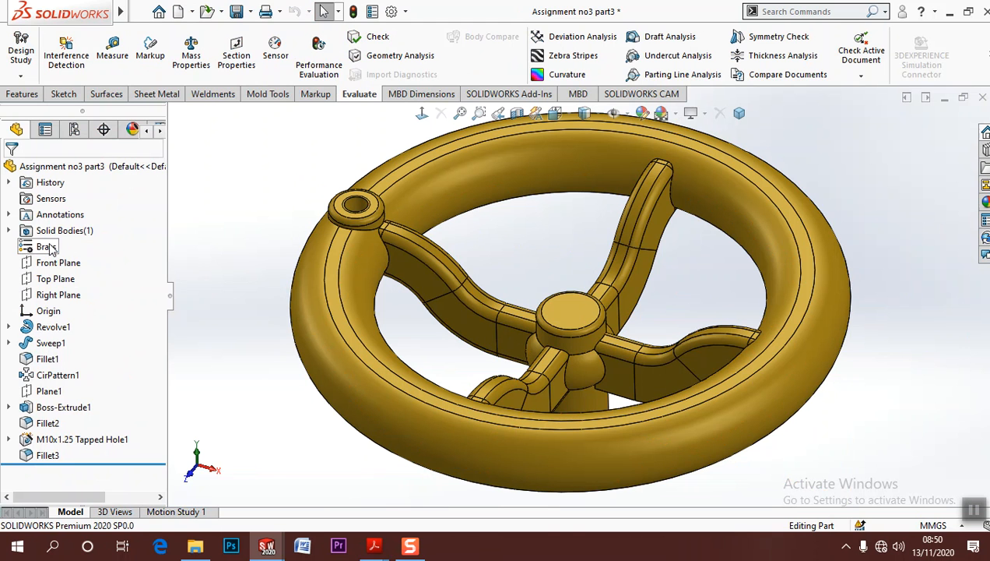
right_click(67, 248)
left_click(96, 427)
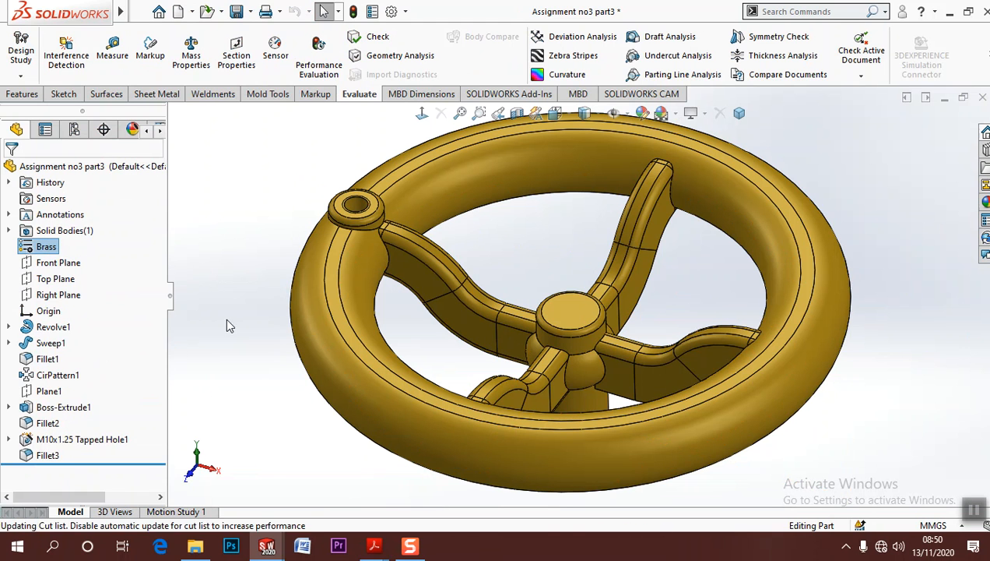
Return to the drawing and review the title block's material and weight along with the views on the sheet
left_click(295, 11)
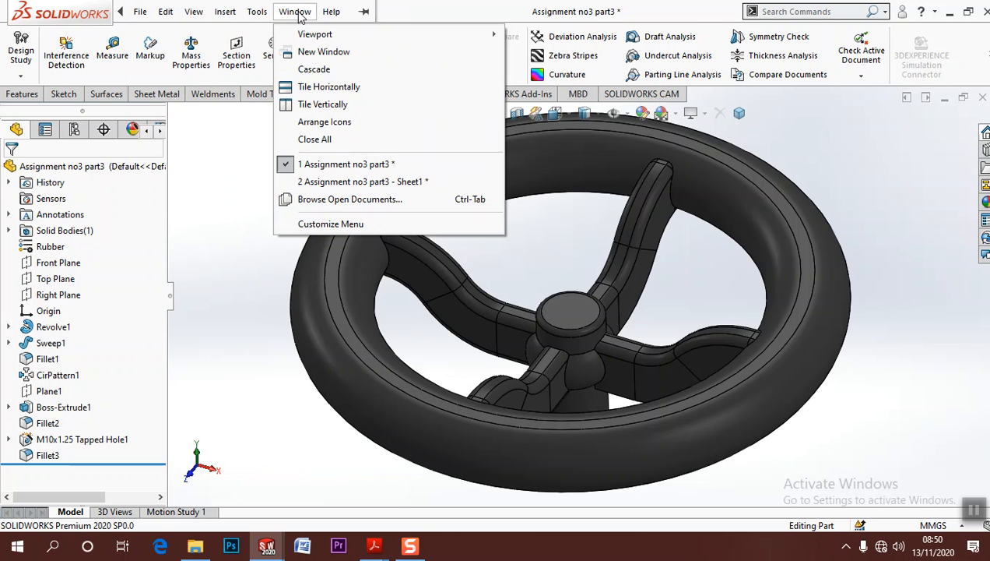
left_click(351, 180)
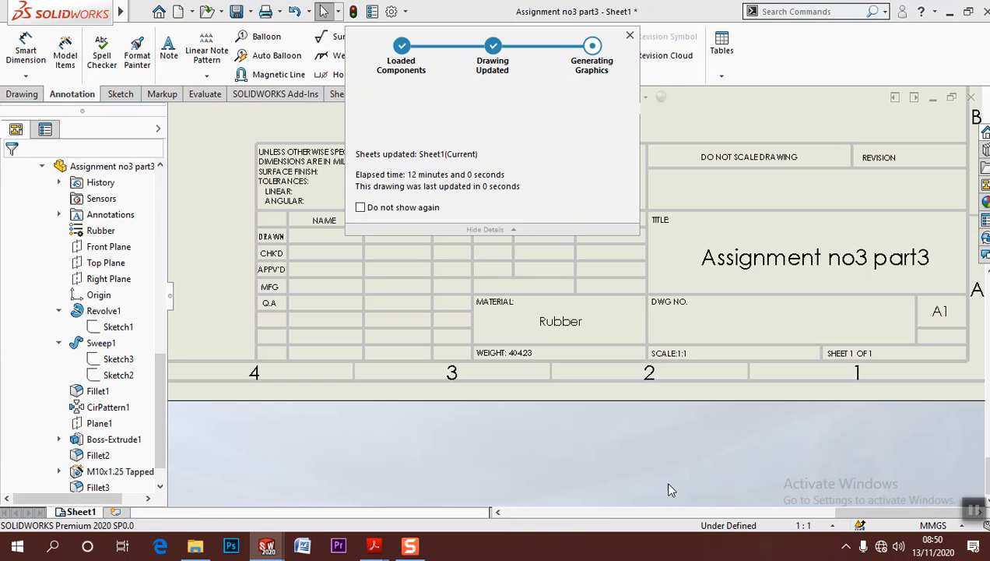
scroll(612, 368, "up", 10)
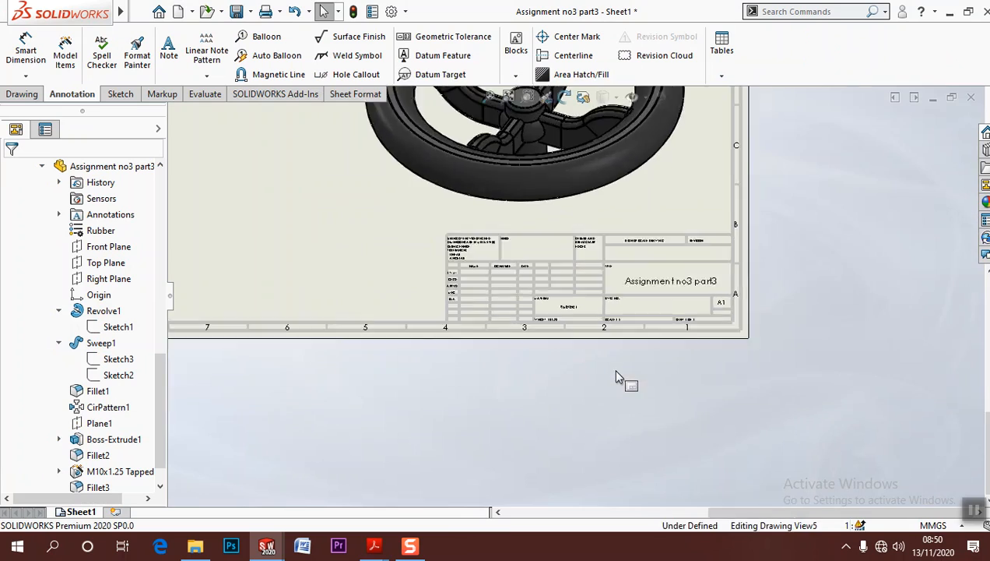
scroll(503, 308, "down", 3)
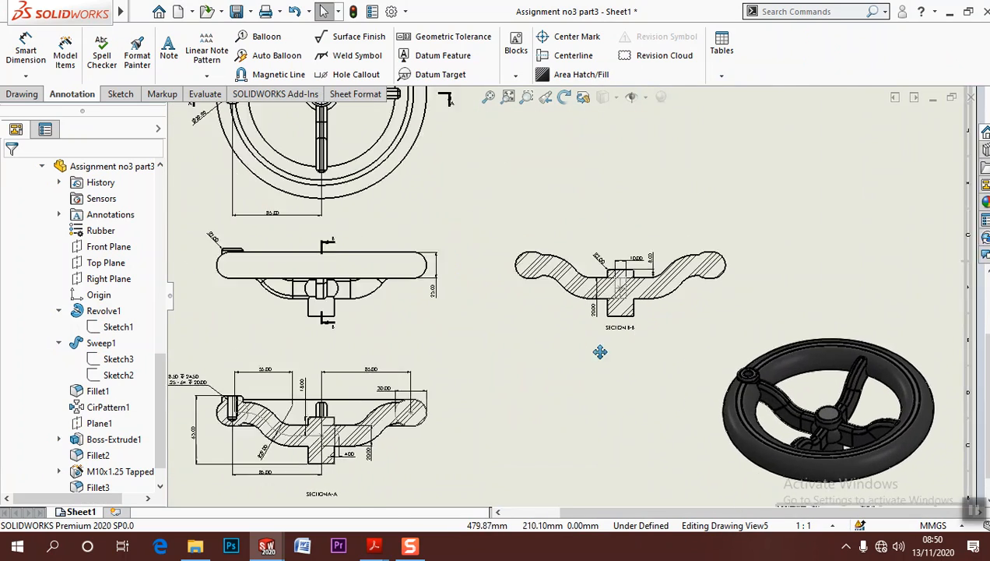
scroll(703, 318, "up", 3)
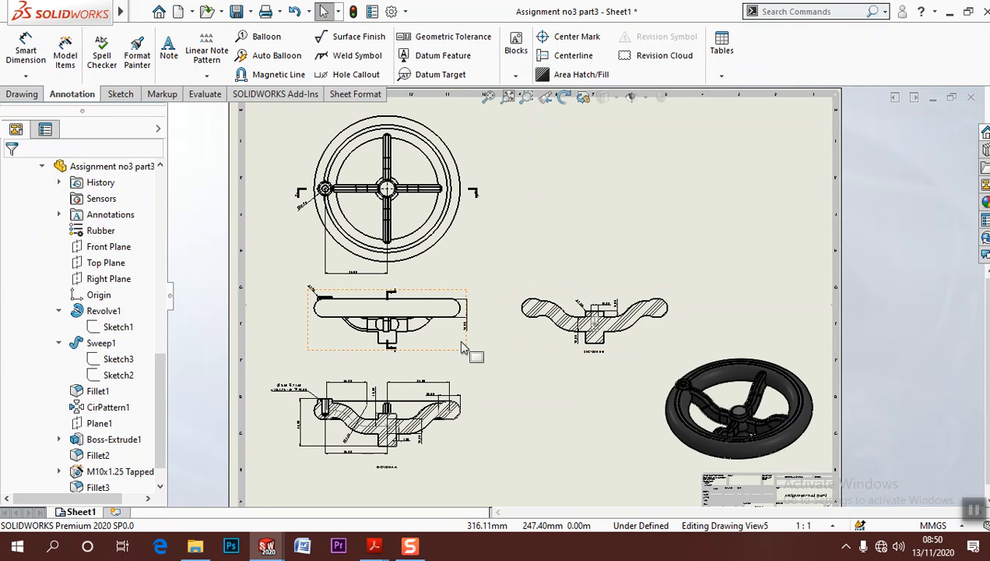
Set the primary precision of the drawing's dimensions to None in the document properties
left_click(392, 11)
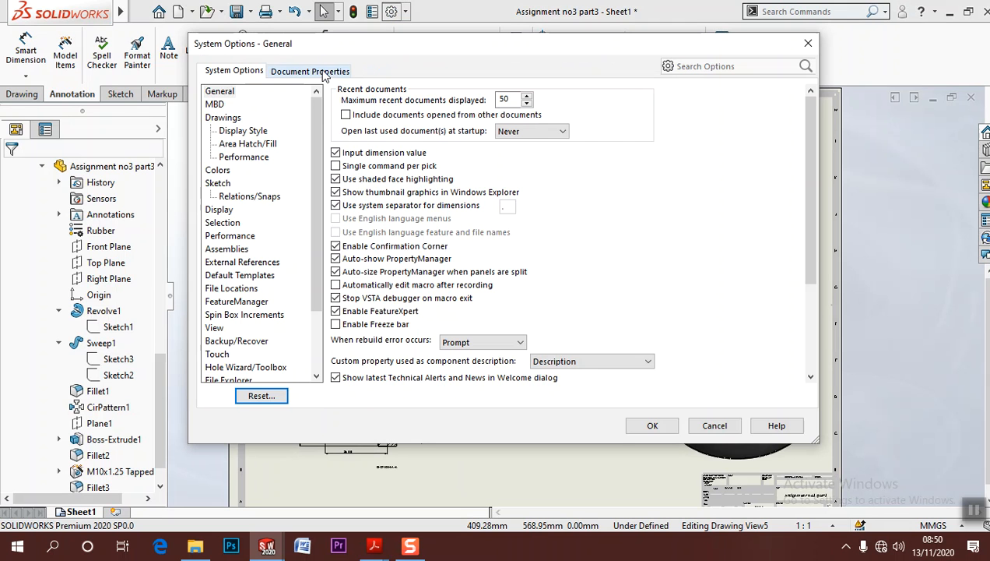
left_click(321, 71)
left_click(248, 131)
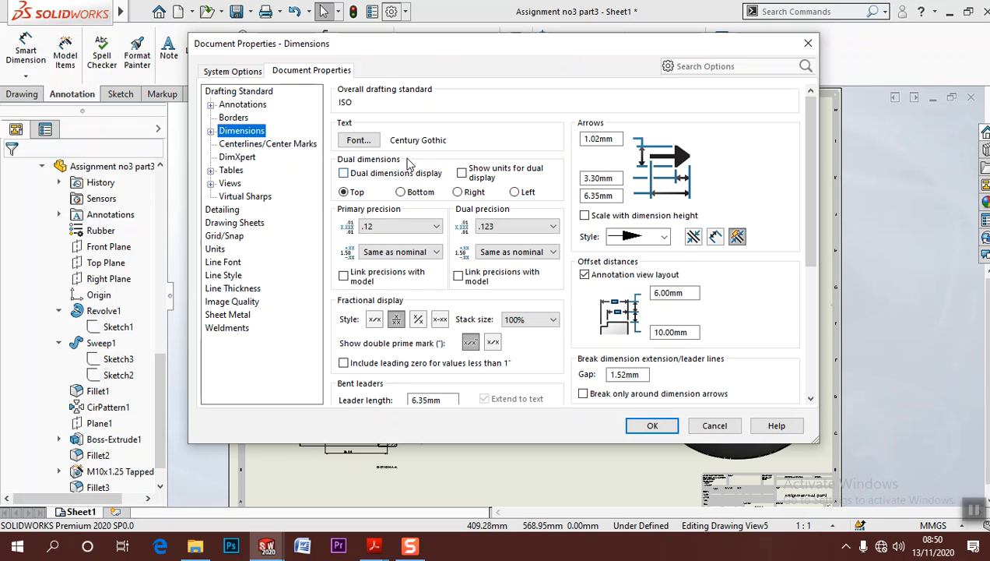
left_click(396, 226)
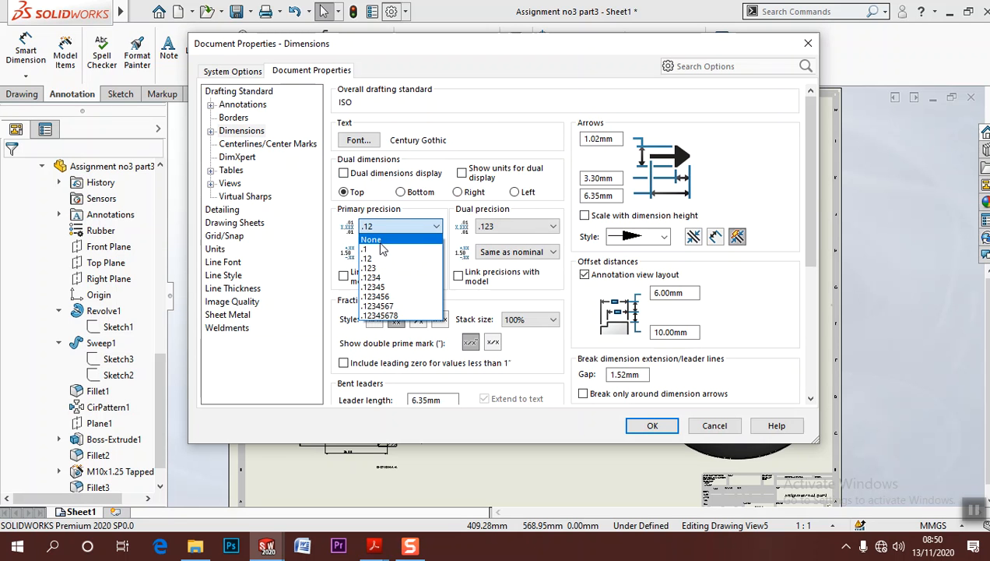
left_click(380, 236)
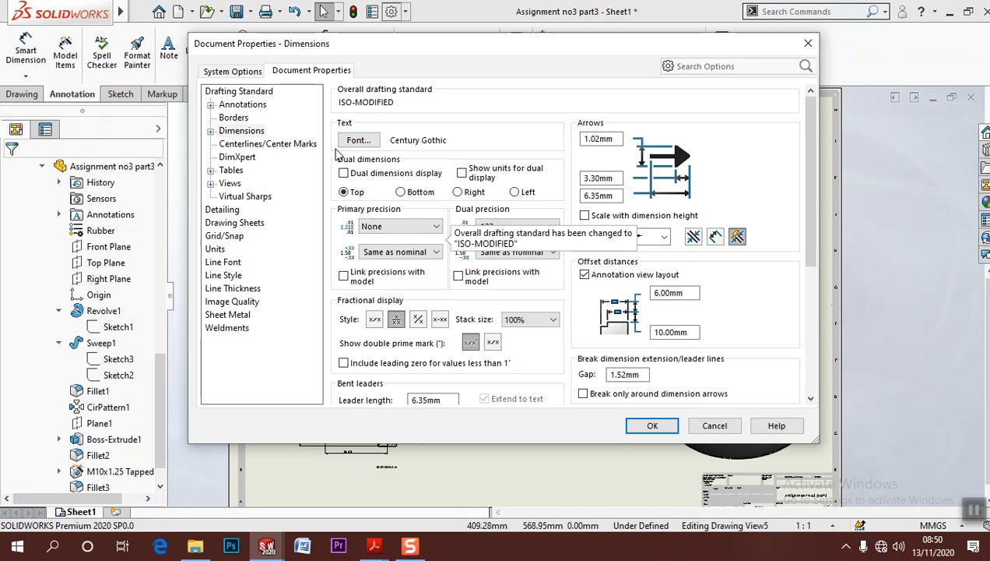
Specify the dimension font height in points, apply the document properties, and inspect the dimensions across the sheet
left_click(357, 140)
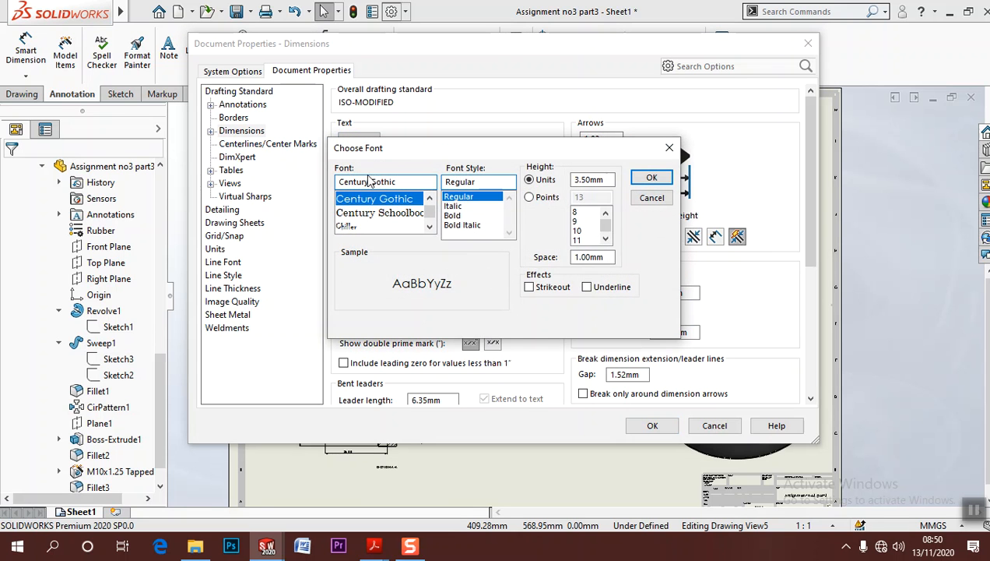
left_click(546, 197)
left_click(605, 238)
left_click(577, 231)
left_click(651, 177)
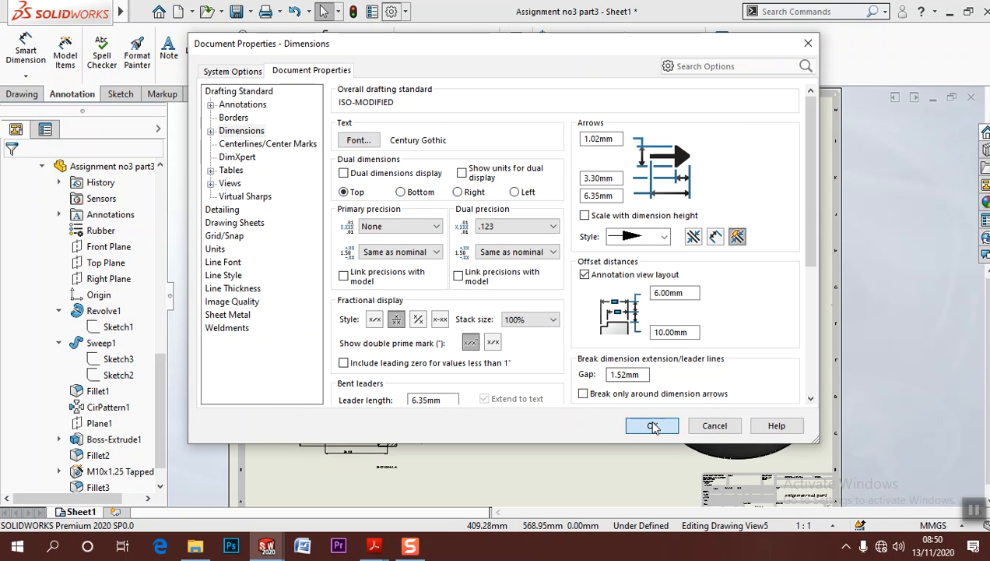
left_click(652, 426)
scroll(372, 419, "down", 5)
scroll(445, 424, "down", 2)
scroll(671, 400, "up", 4)
scroll(671, 400, "up", 4)
scroll(494, 302, "down", 3)
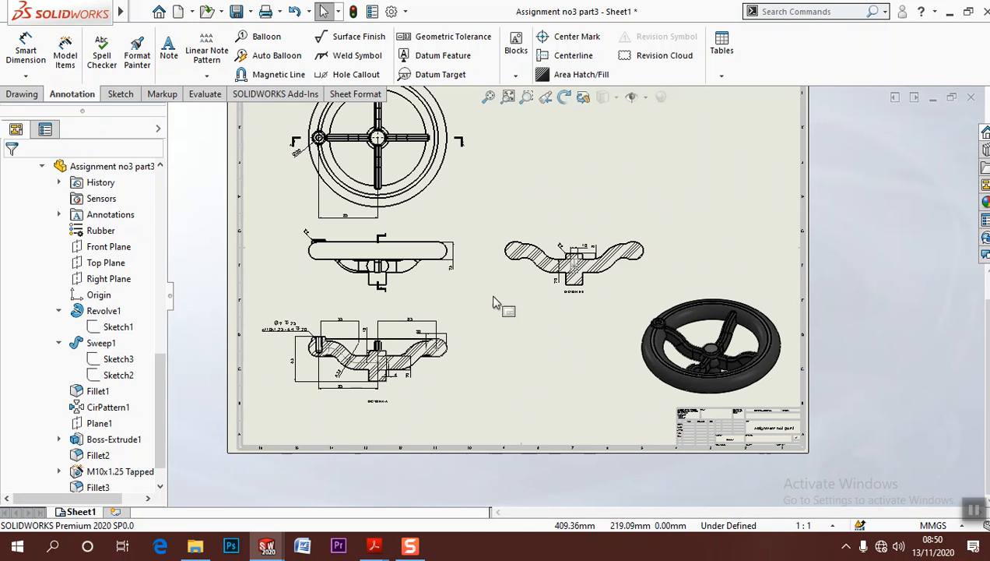
Save the drawing as the PDF "Assignment no3 part3" with its views updated, replacing the existing file
left_click(137, 11)
left_click(177, 128)
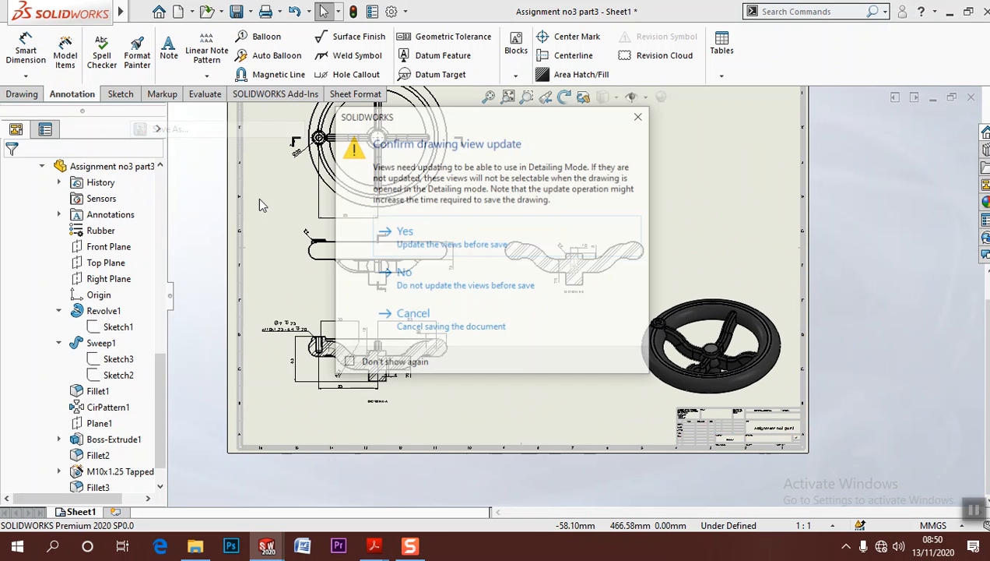
left_click(435, 242)
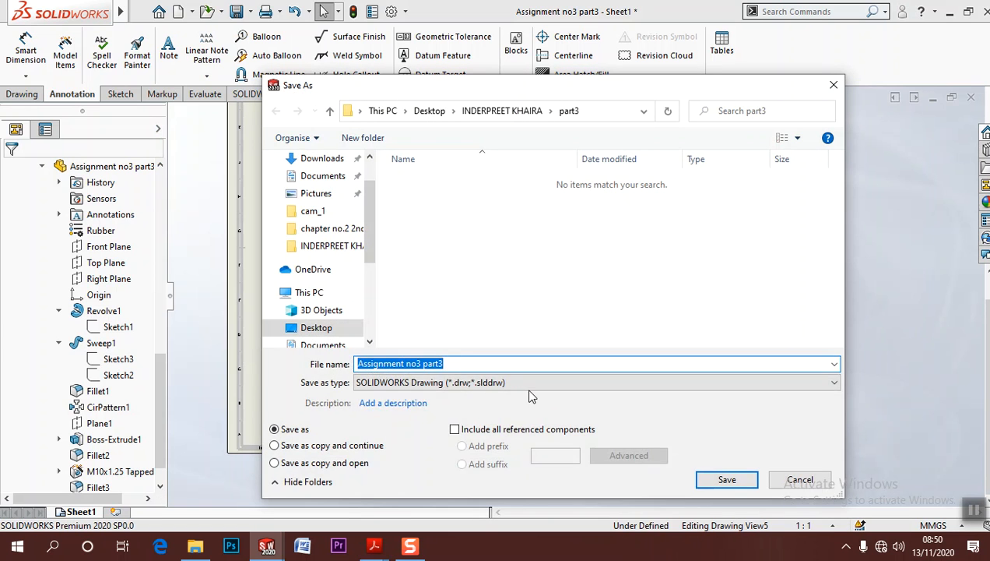
left_click(520, 385)
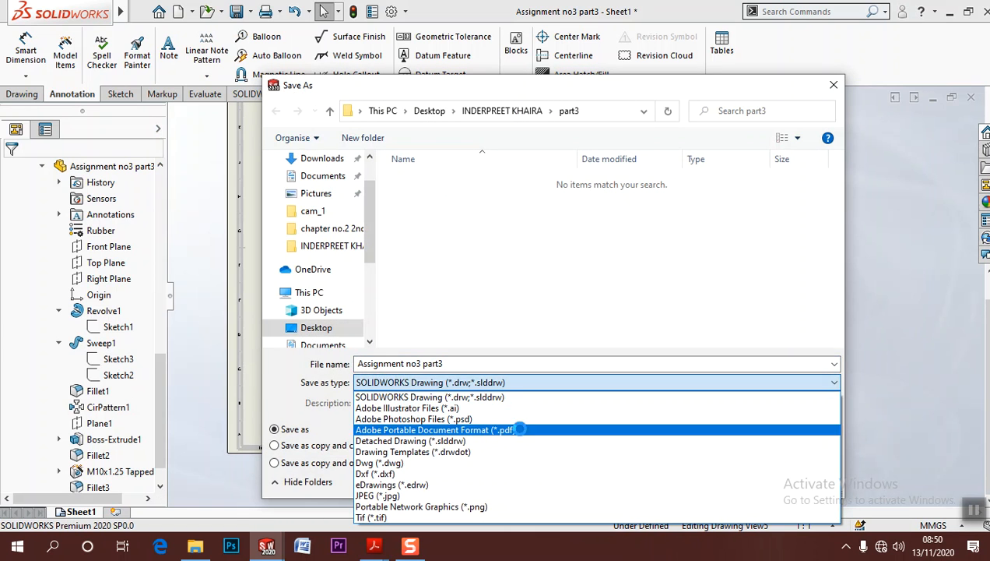
left_click(504, 427)
left_click(735, 506)
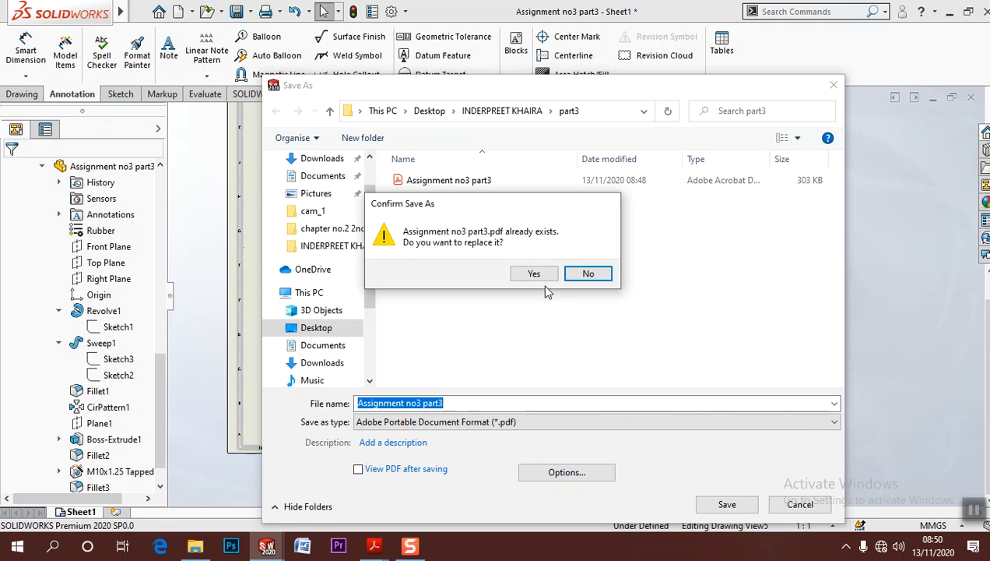
left_click(542, 274)
Save the drawing and its referenced part with views updated, keeping the SOLIDWORKS Drawing name "Assignment no3 part3" in the part3 folder
mouse_move(396, 304)
middle_mouse_down()
mouse_move(481, 304)
mouse_move(494, 389)
mouse_move(477, 368)
middle_mouse_up()
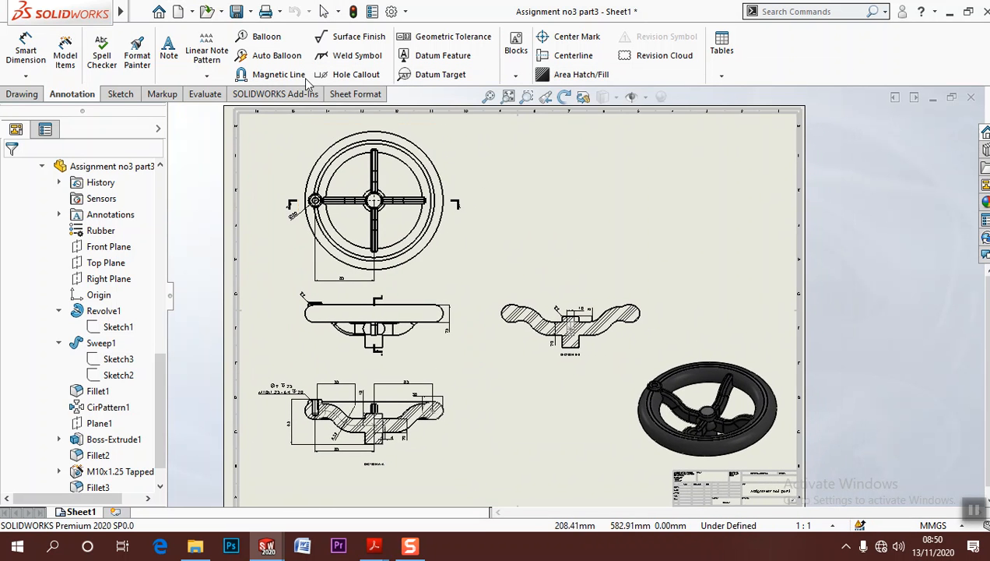
left_click(237, 12)
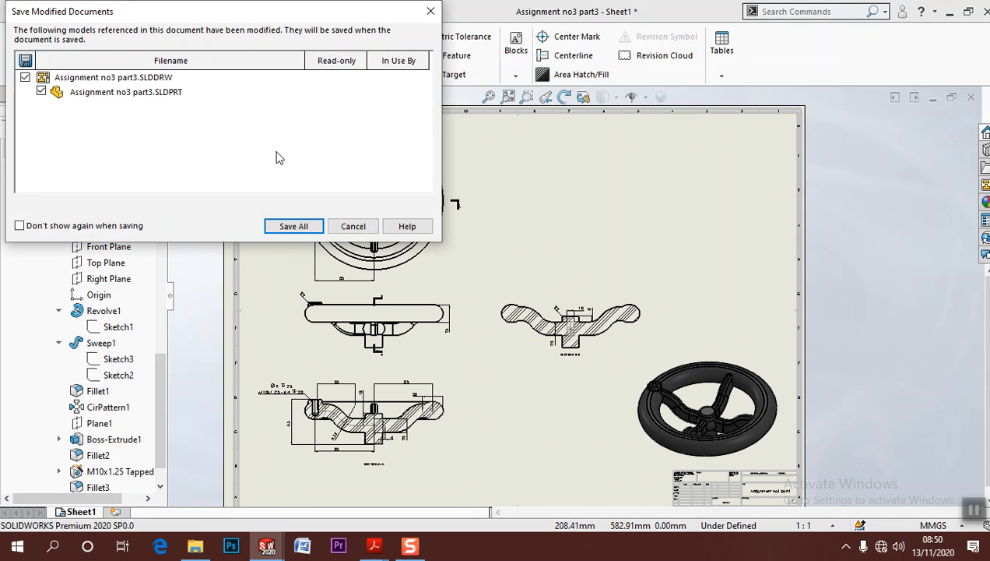
left_click(296, 227)
left_click(479, 243)
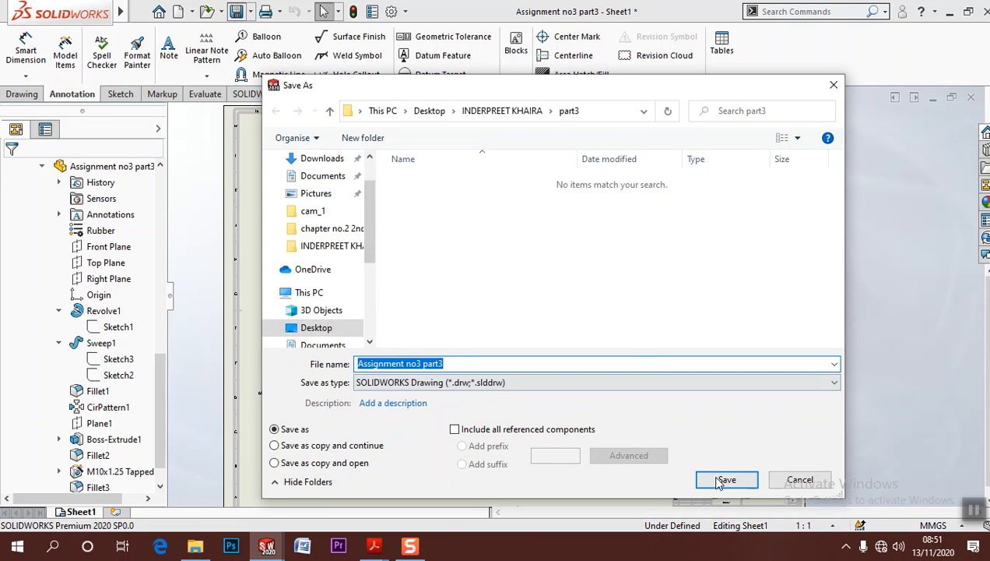
left_click(724, 480)
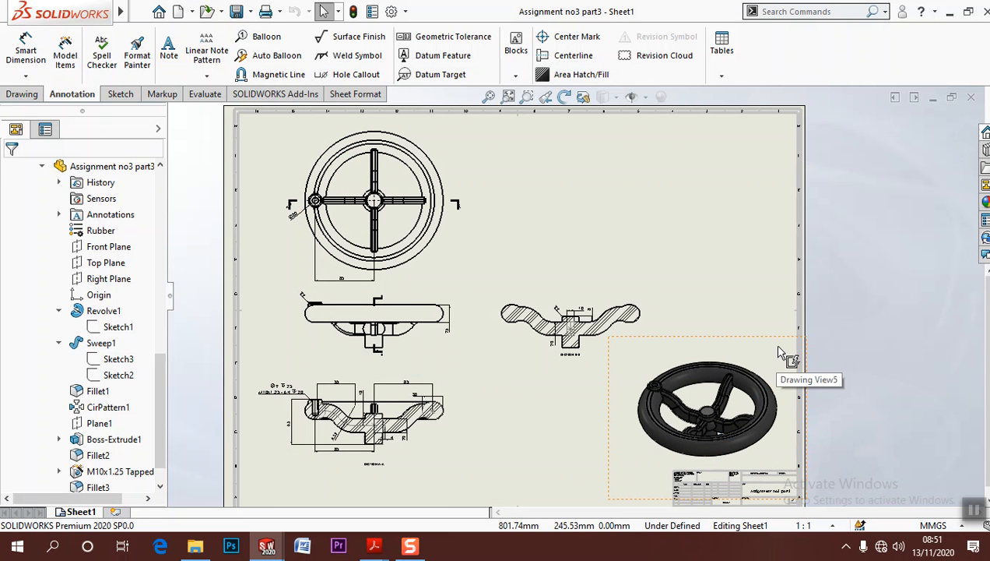
mouse_move(694, 218)
middle_mouse_down()
mouse_move(667, 178)
mouse_move(696, 217)
middle_mouse_up()
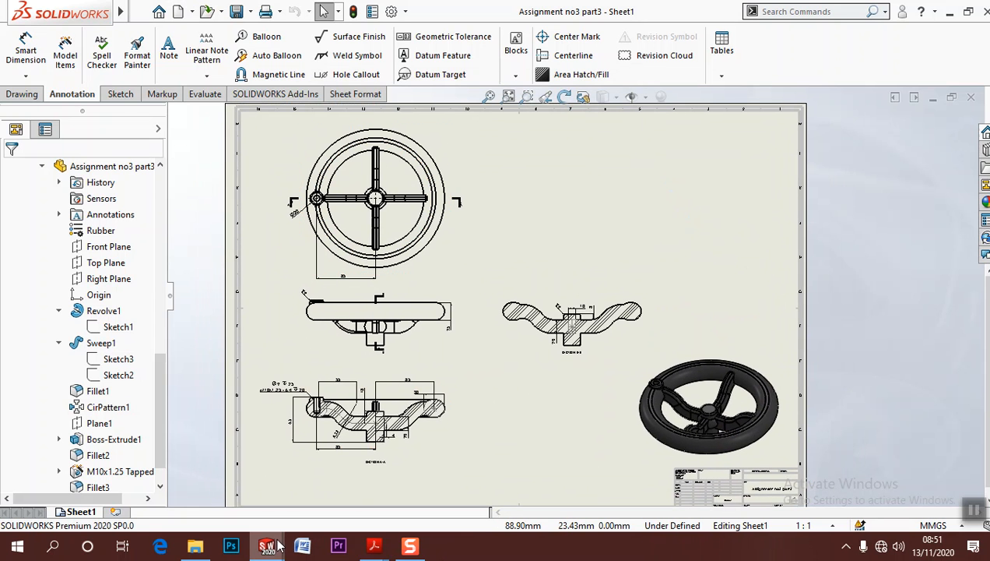
Switch to Adobe Acrobat Reader and review the Part 1, Part 2 and Part 3 reference drawings, ending on the Part 3 handwheel
mouse_move(368, 549)
left_click(368, 498)
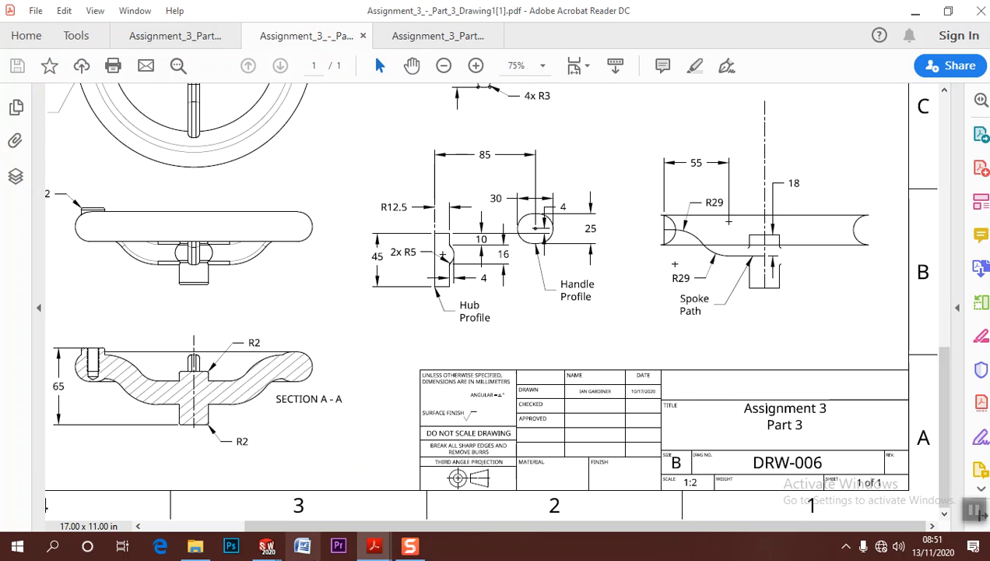
left_click(166, 42)
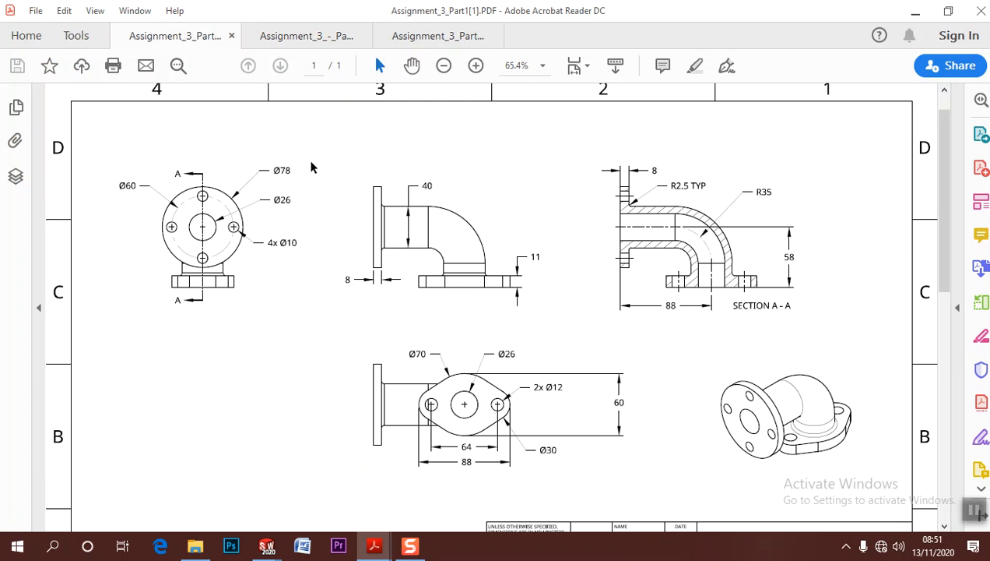
scroll(326, 180, "down", 2, "ctrl")
scroll(326, 181, "up", 1, "ctrl")
left_click(288, 39)
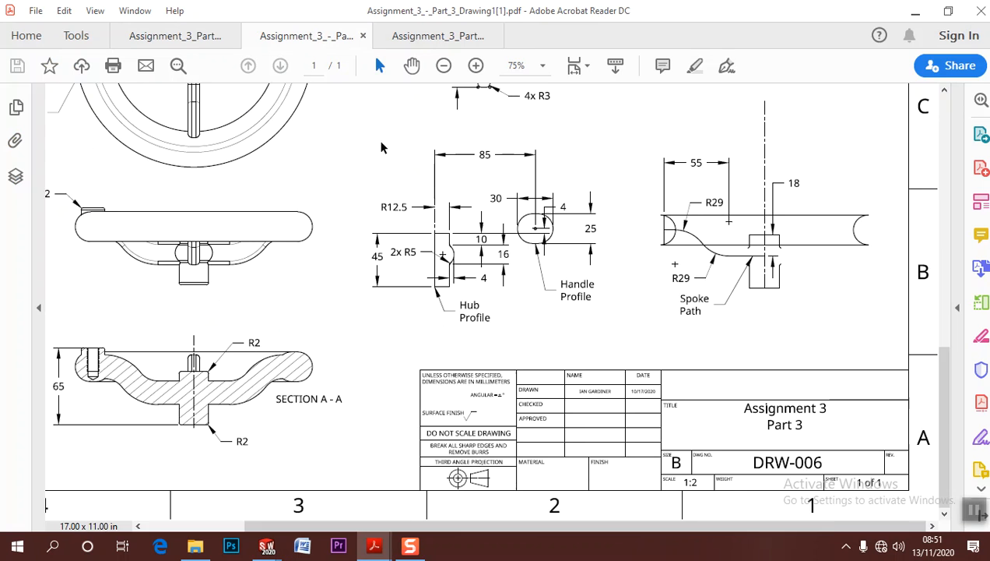
scroll(382, 147, "down", 1, "ctrl")
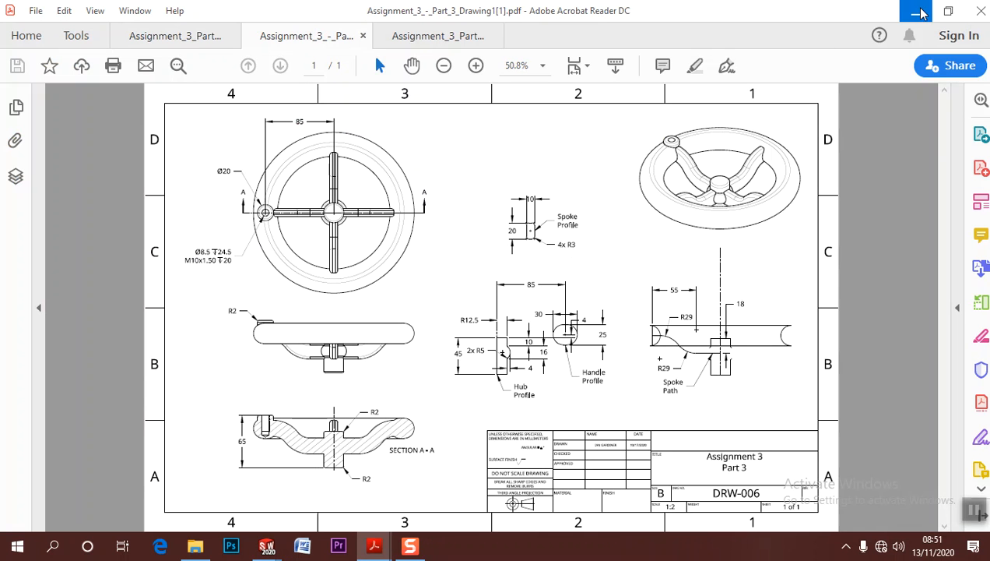
left_click(454, 45)
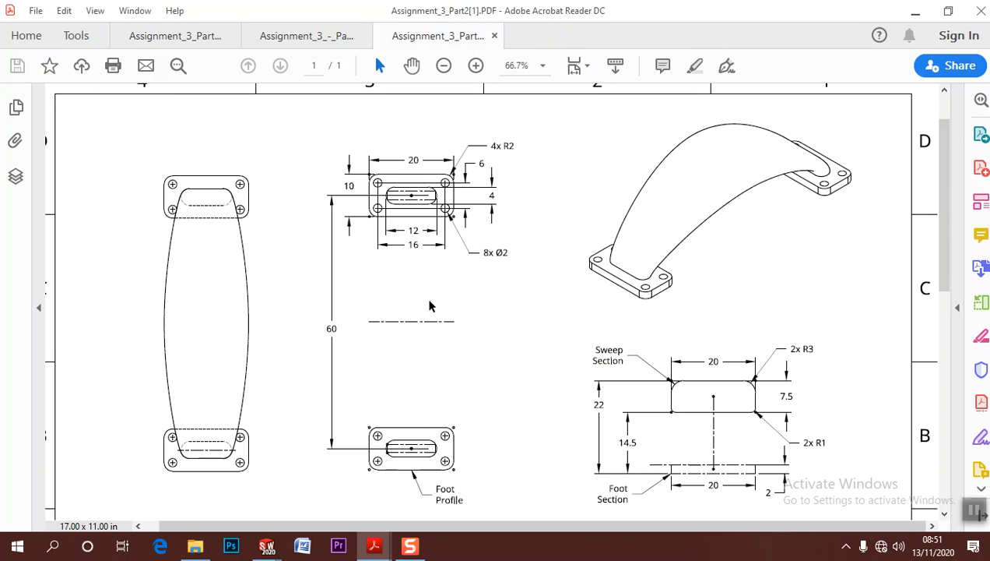
left_click(310, 37)
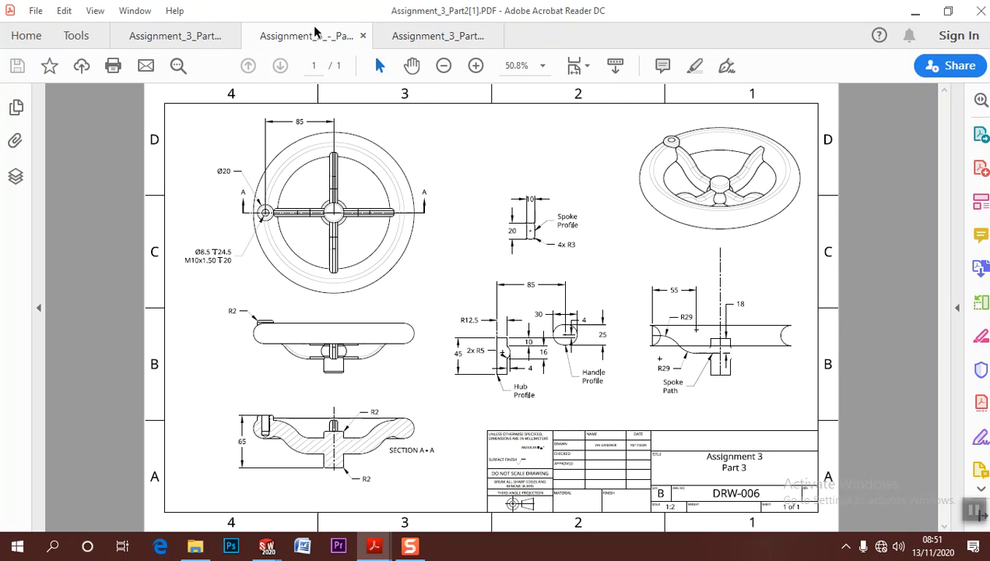
left_click(201, 39)
left_click(284, 37)
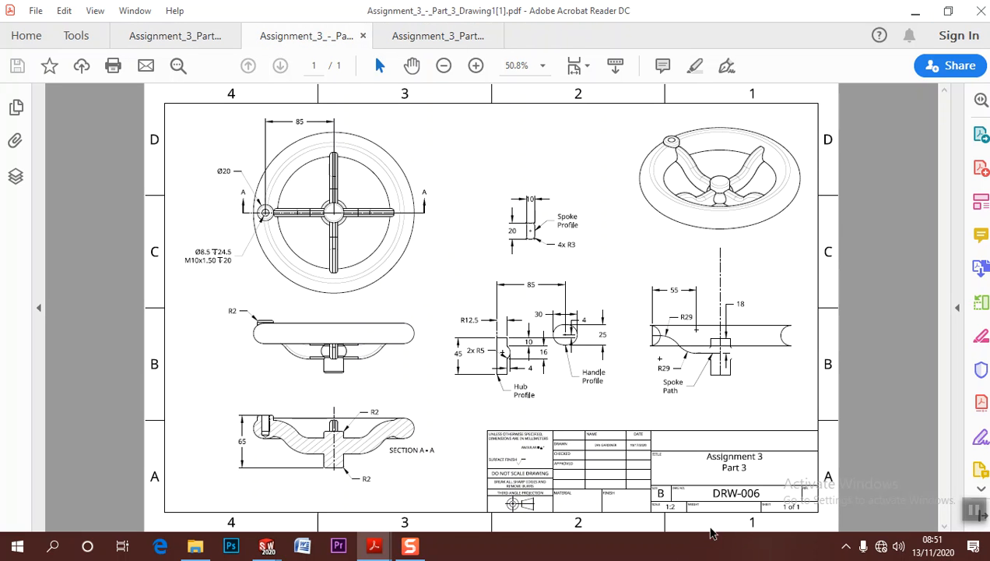
Take the reference PDF window out of full-screen size and open the handwheel part model in SOLIDWORKS for viewing
left_click(948, 11)
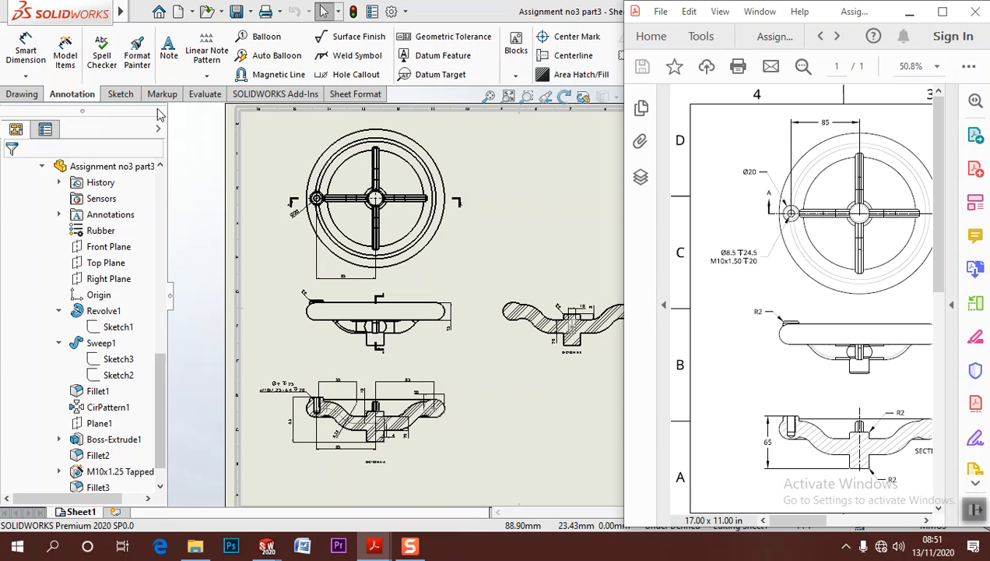
double_click(204, 14)
left_click(225, 11)
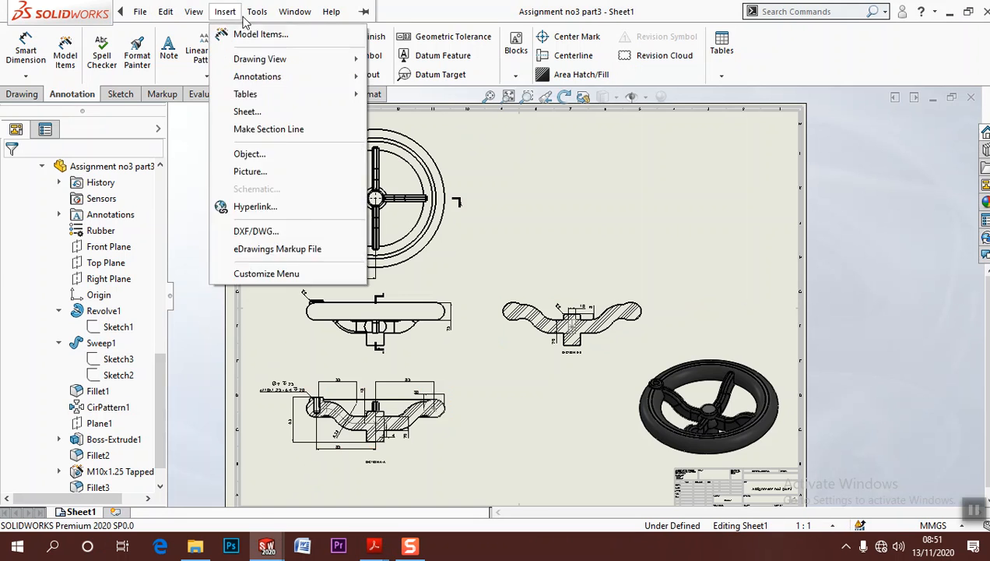
left_click(327, 146)
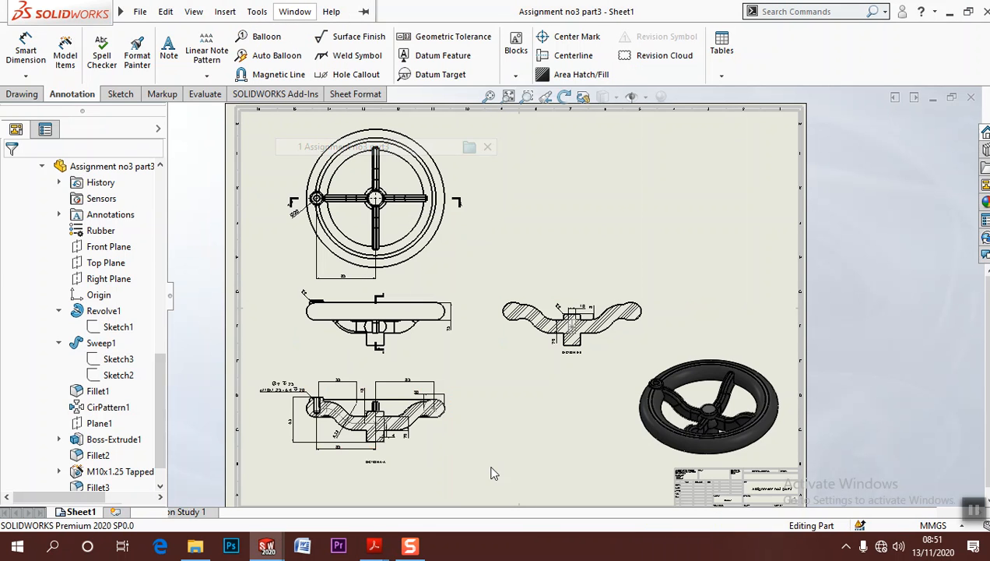
scroll(422, 326, "up", 4)
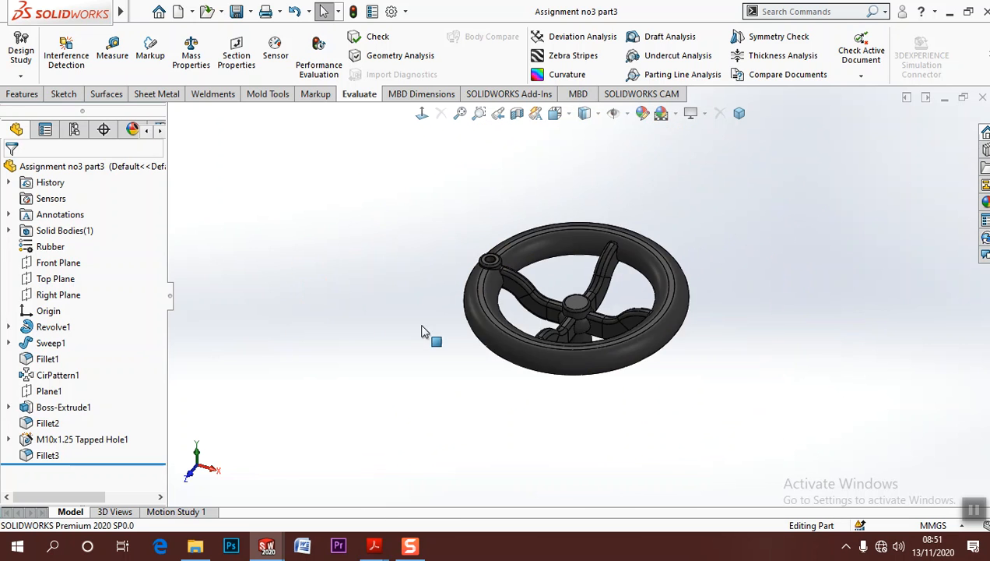
scroll(743, 289, "down", 2)
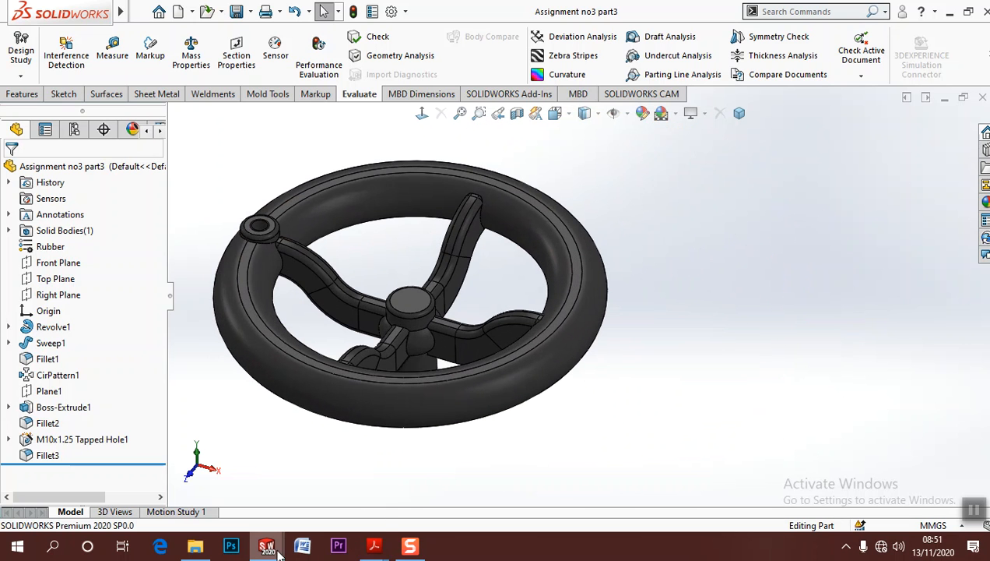
Bring up the Part 3 reference PDF beside the handwheel model and examine its views and profile sketches
mouse_move(375, 547)
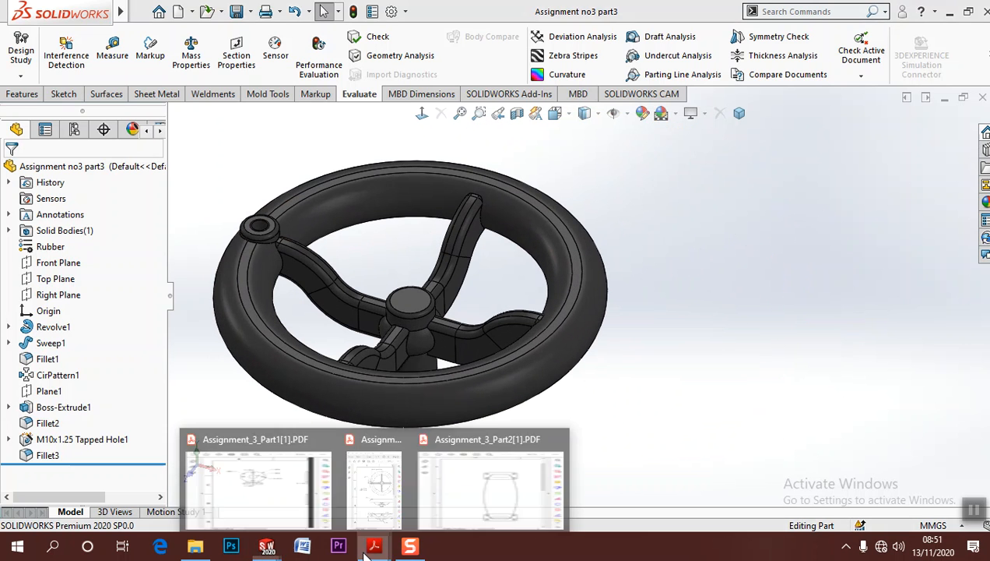
left_click(468, 493)
mouse_move(372, 547)
left_click(376, 484)
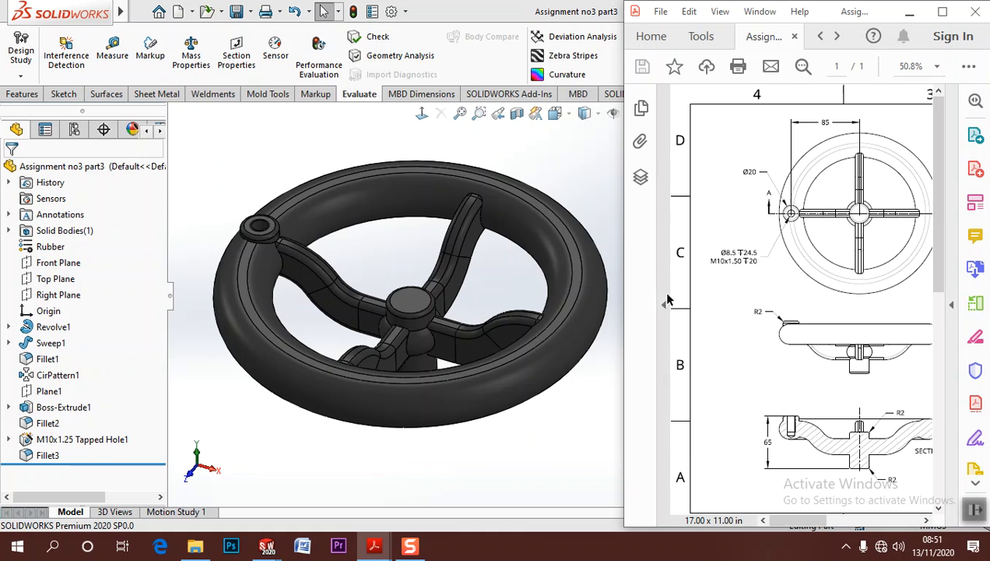
scroll(719, 298, "down", 4, "ctrl")
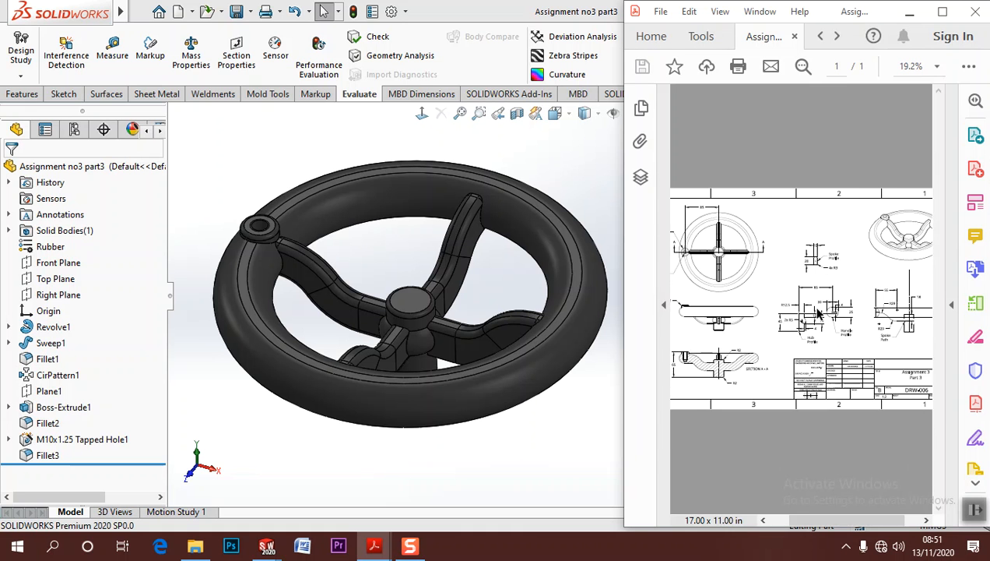
scroll(819, 311, "up", 4, "ctrl")
scroll(829, 313, "down", 2, "ctrl")
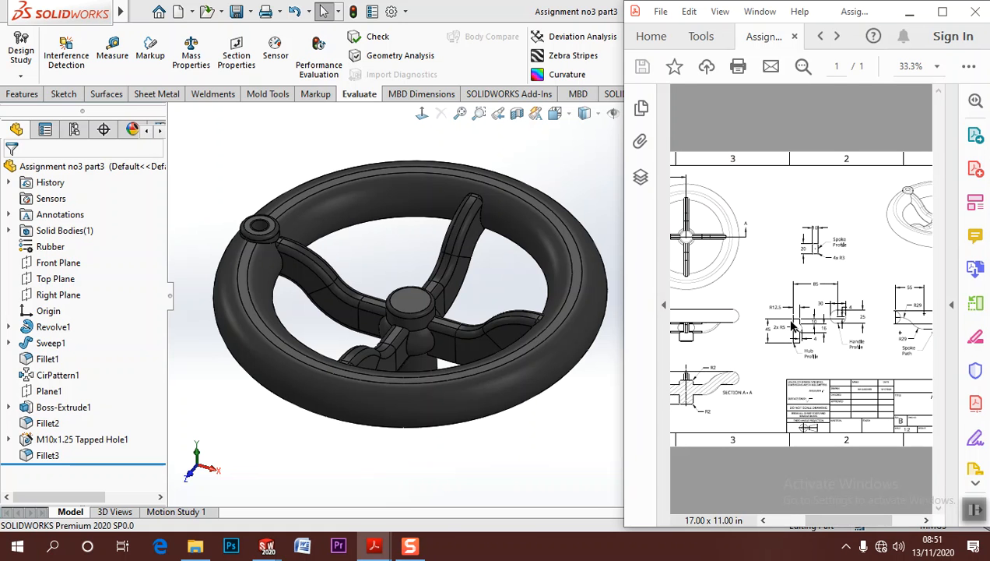